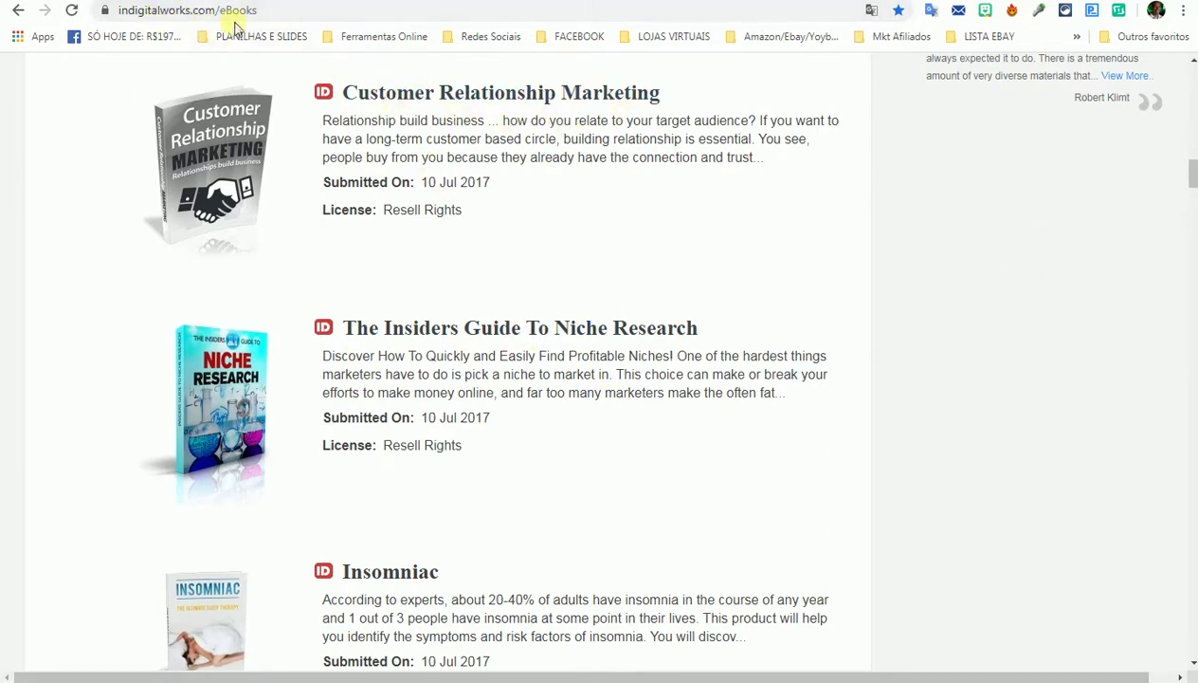
Log in to the InDigitalWorks member account with the saved username and password.
left_click_drag(1194, 184, 1193, 84)
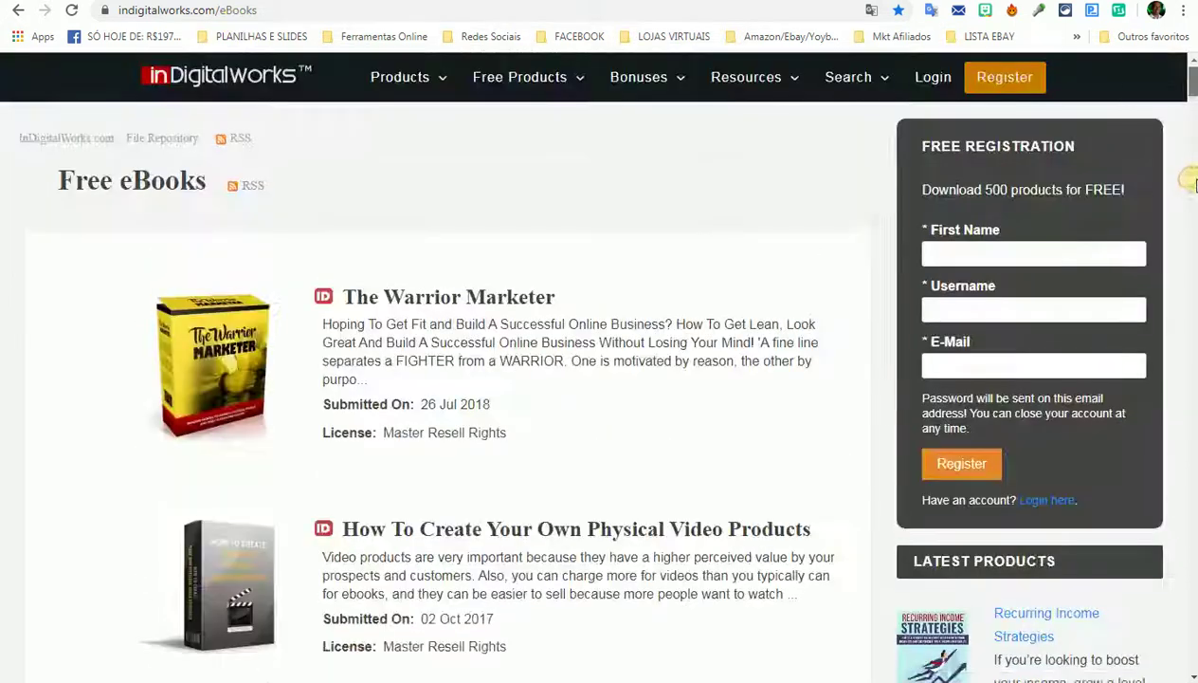
mouse_move(533, 88)
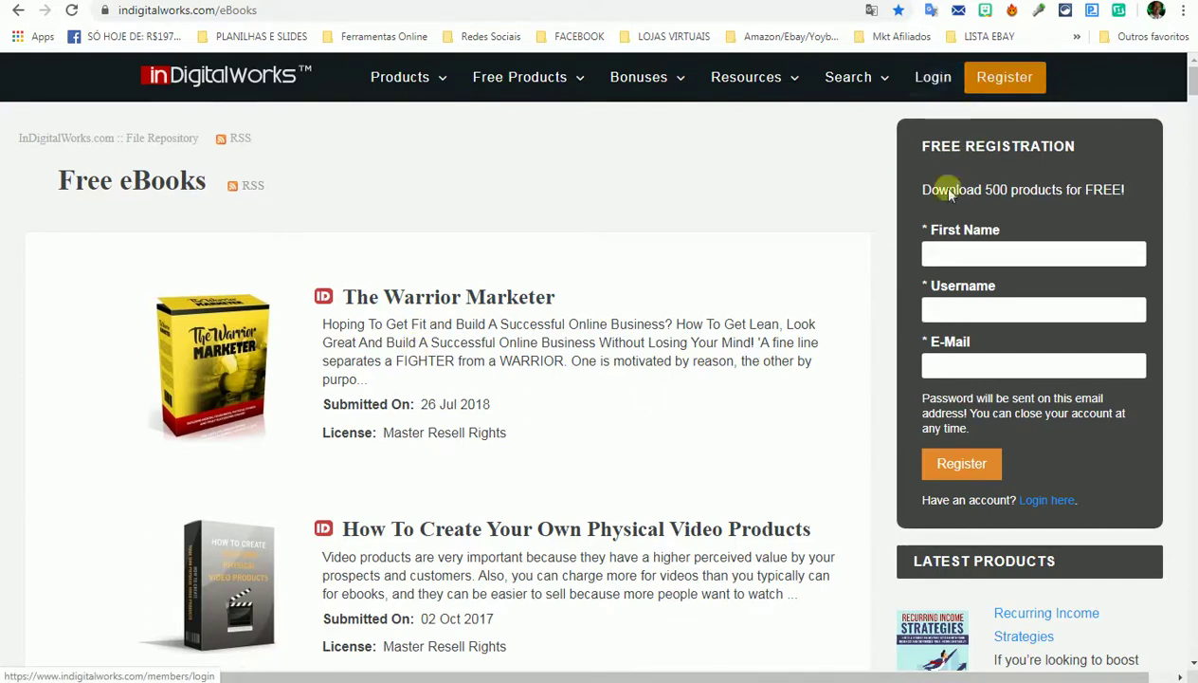
left_click(944, 248)
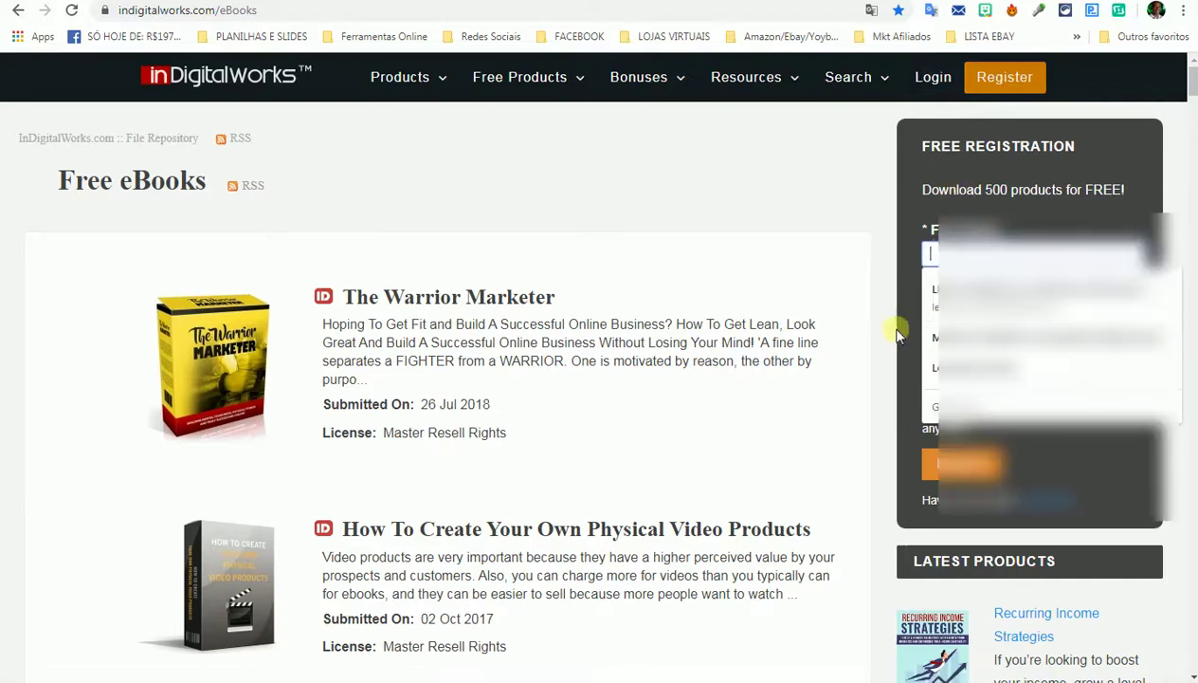
left_click(887, 261)
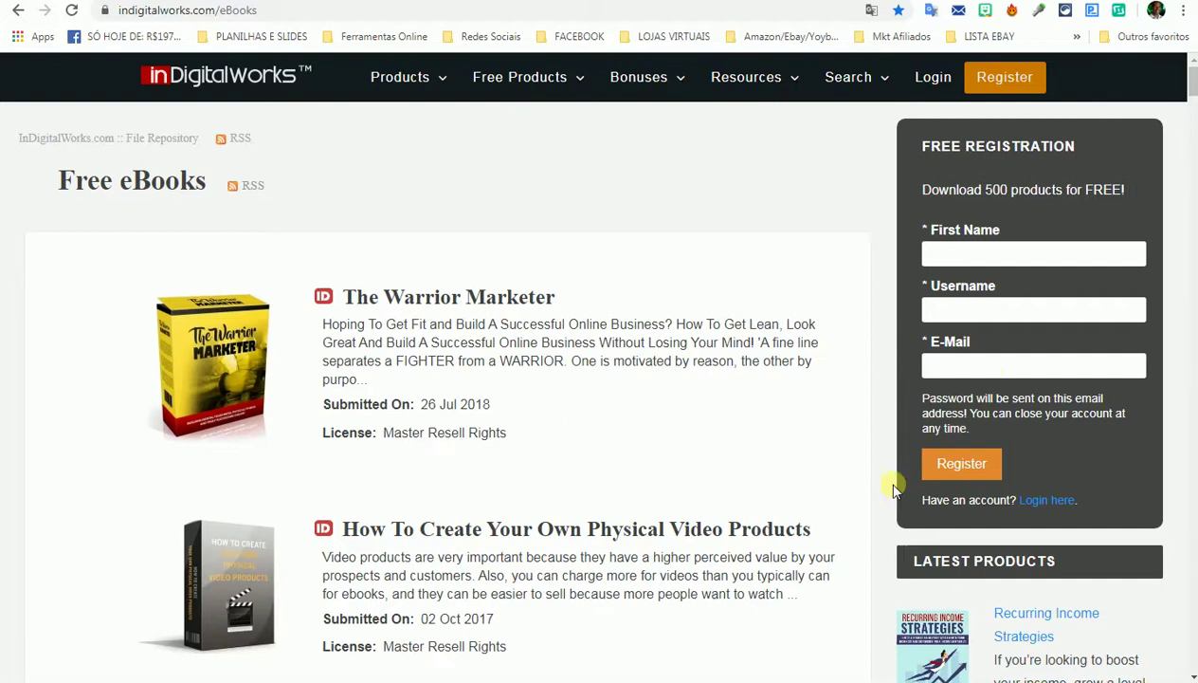
left_click(939, 81)
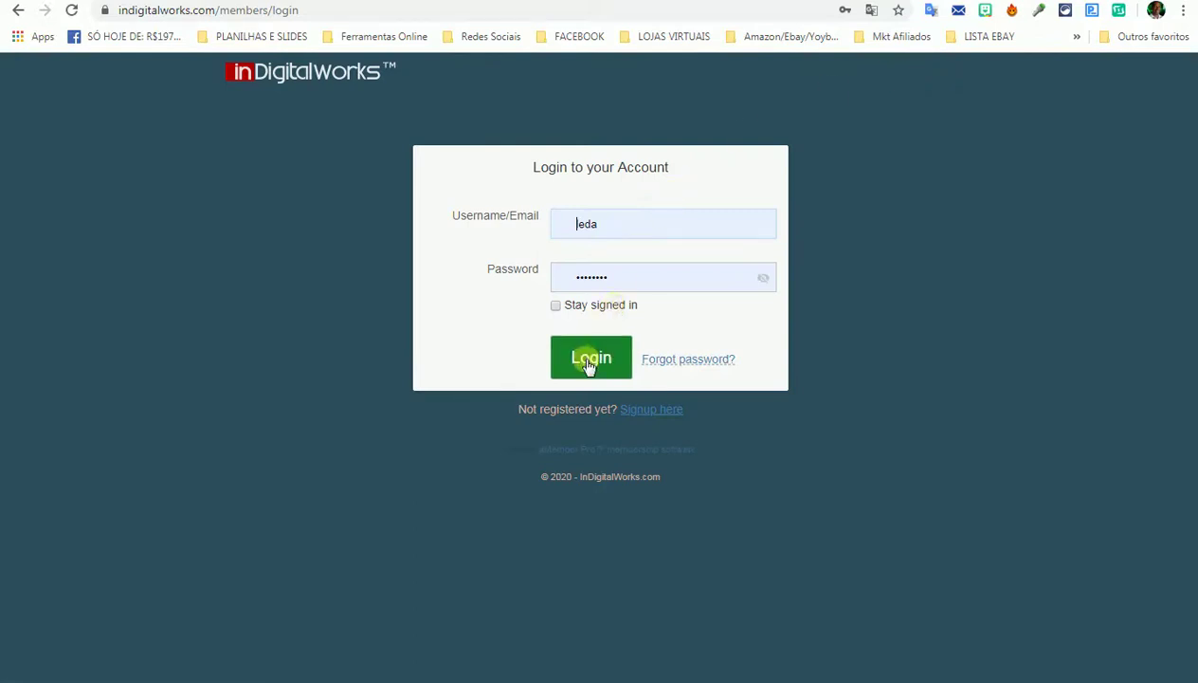
left_click(588, 360)
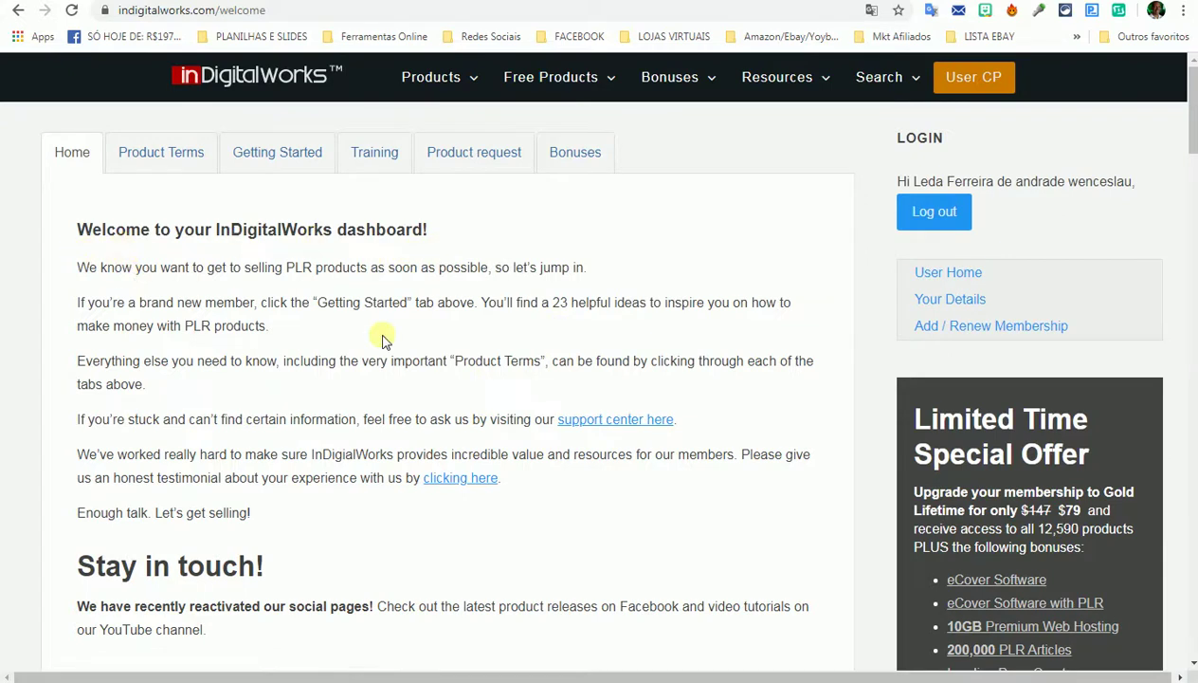
View the Product Terms explanations on the member dashboard.
left_click_drag(1193, 92, 1193, 140)
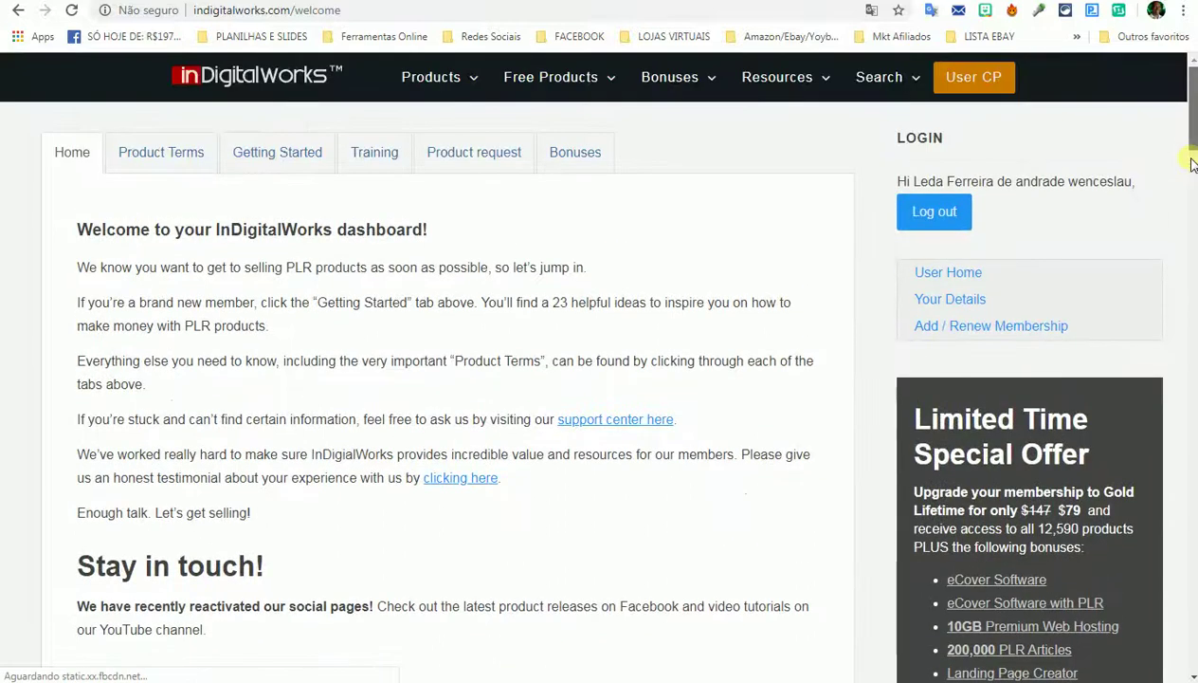
left_click(178, 157)
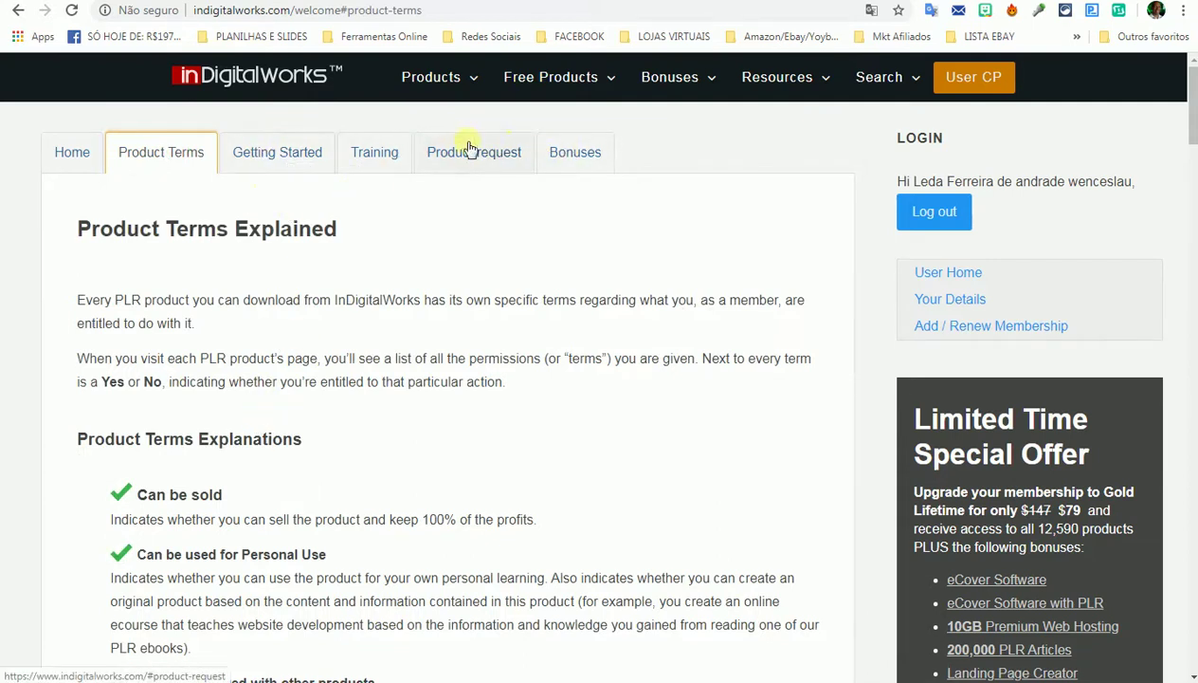
Open the Smart Marketing Stories product page from the Free eBooks list.
mouse_move(571, 75)
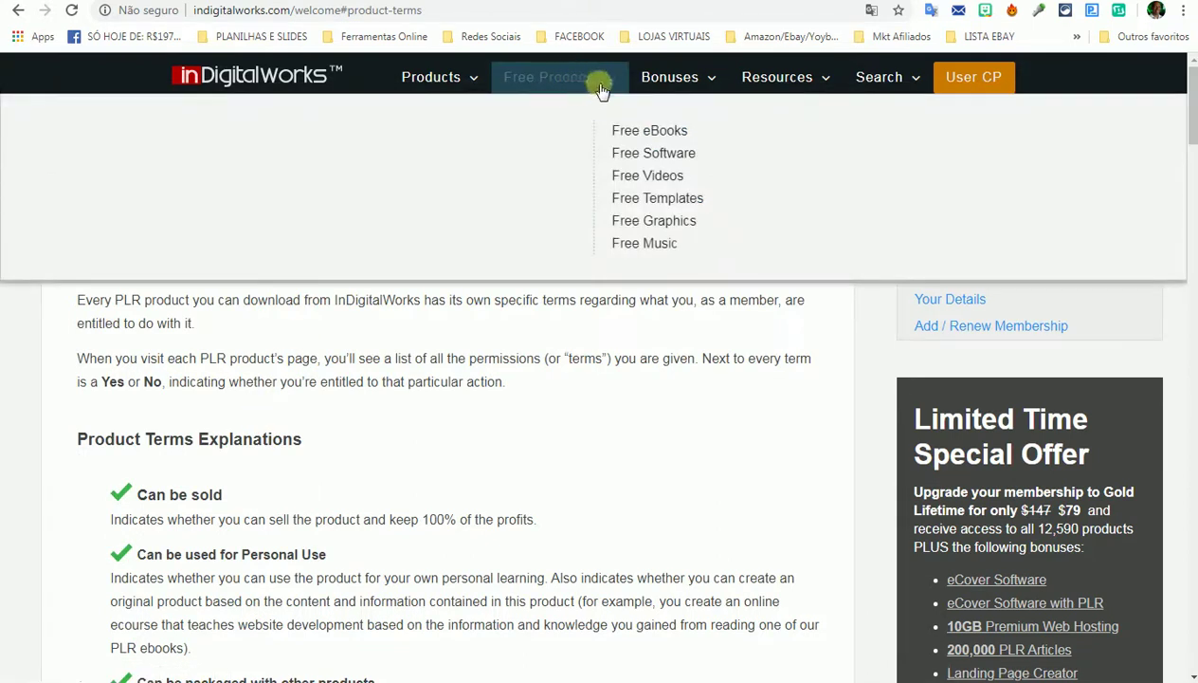
left_click(654, 137)
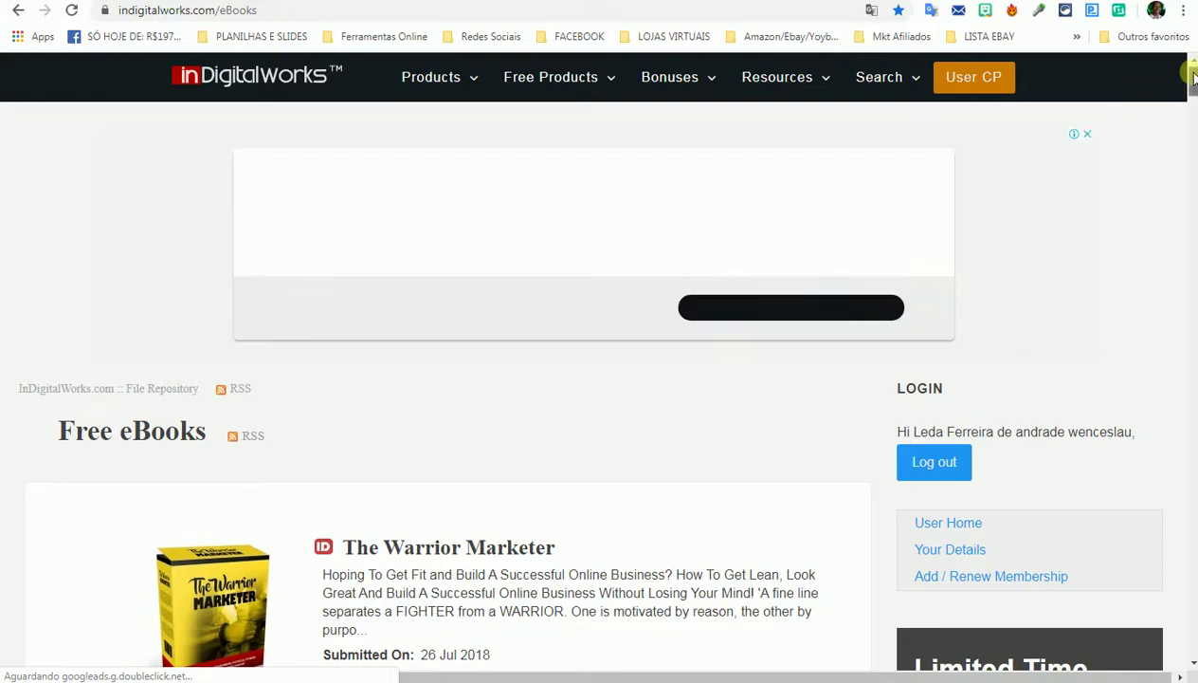
left_click_drag(1192, 76, 1159, 506)
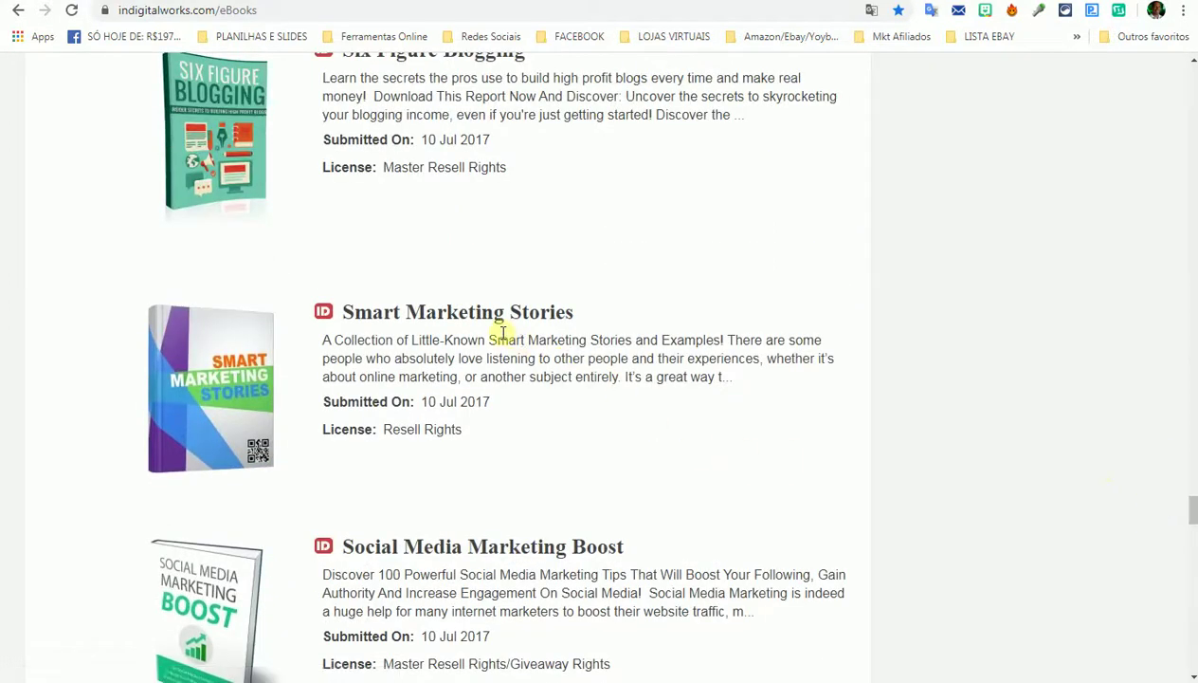
left_click(477, 318)
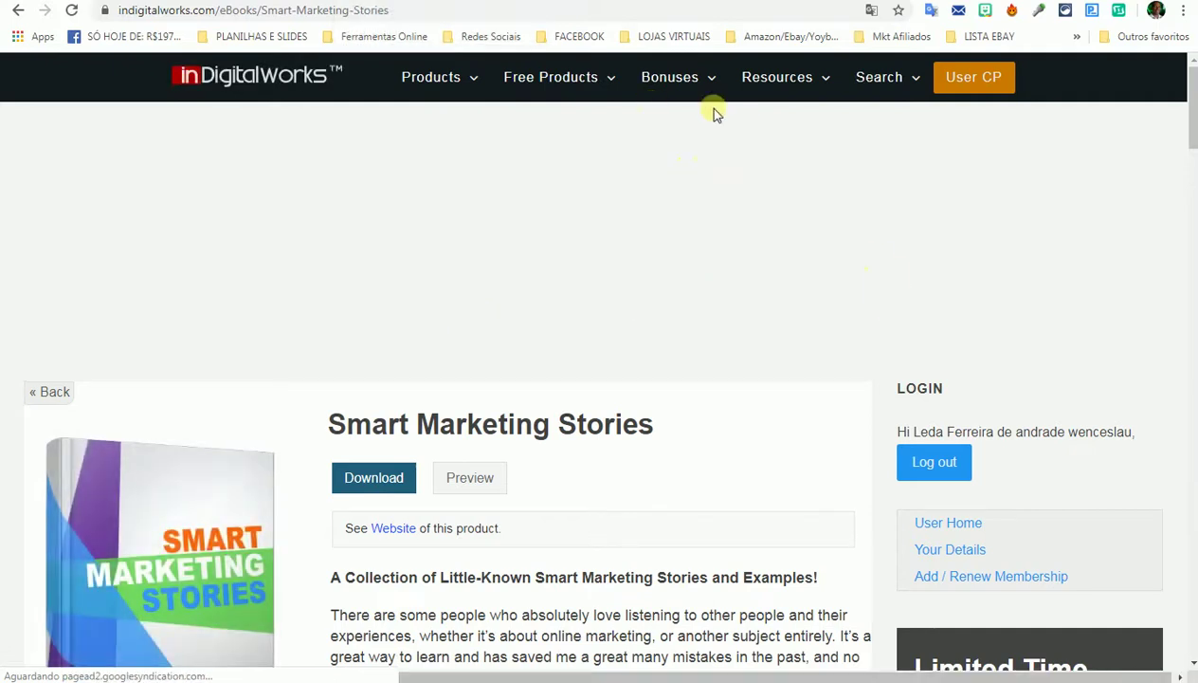
left_click_drag(1192, 107, 1190, 133)
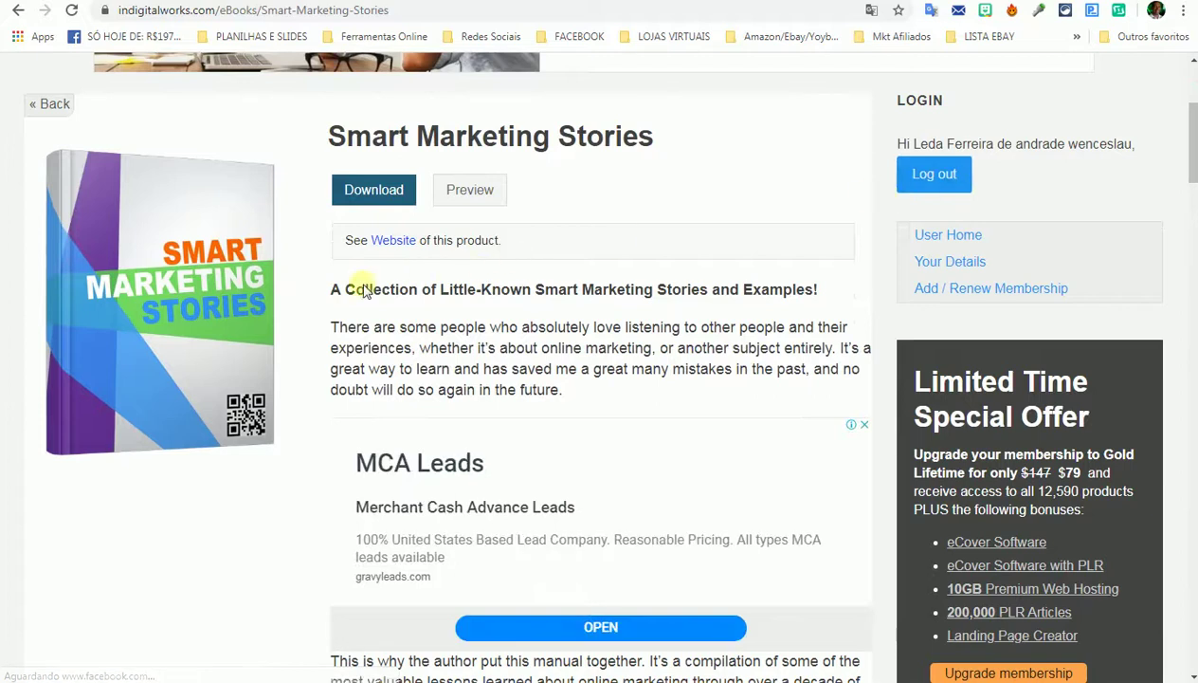
left_click(376, 193)
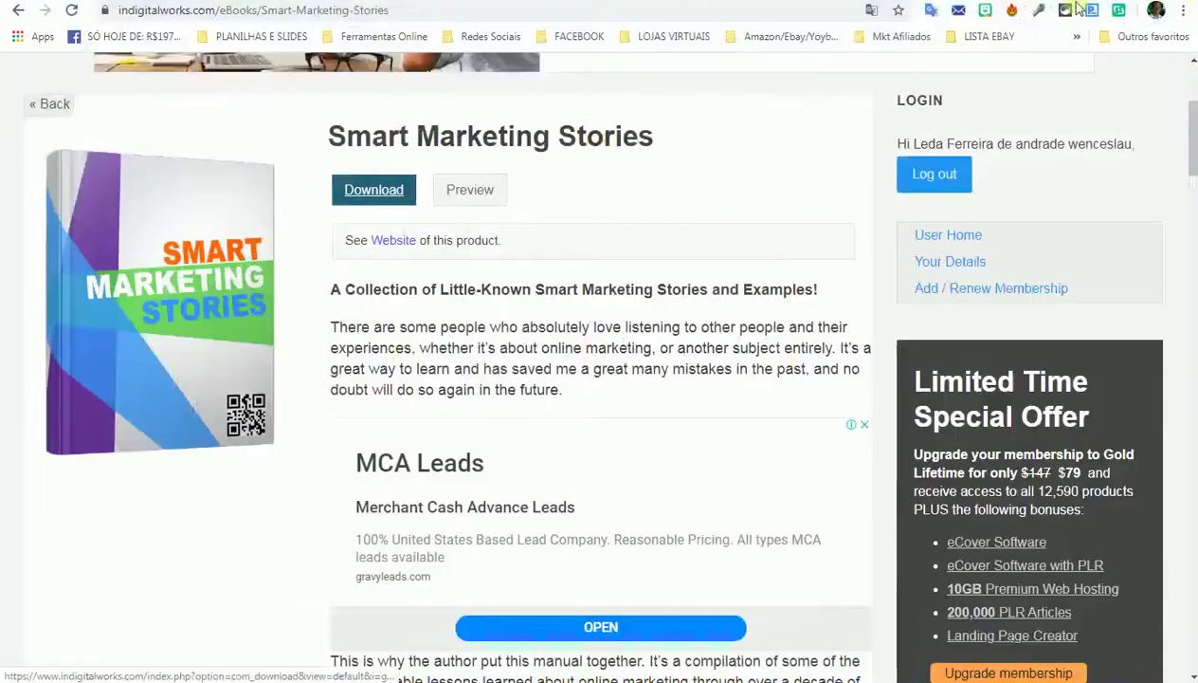
Translate the Smart Marketing Stories product page into Portuguese and dismiss the translation popup.
right_click(710, 187)
left_click(795, 324)
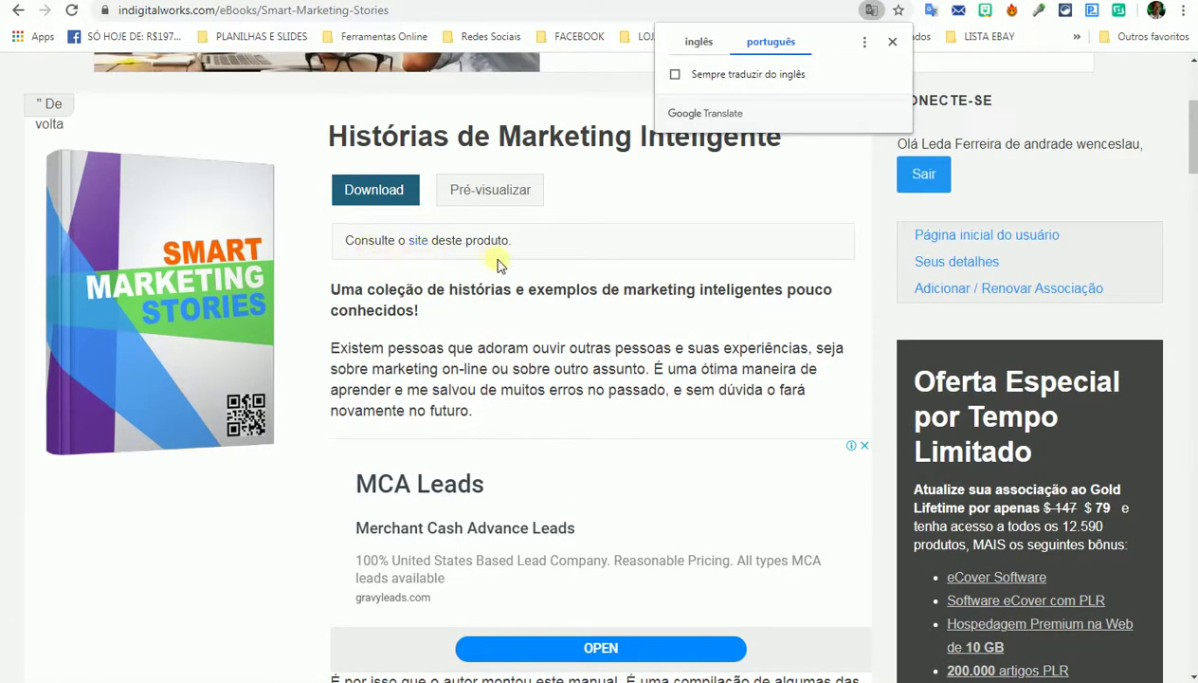
left_click(891, 42)
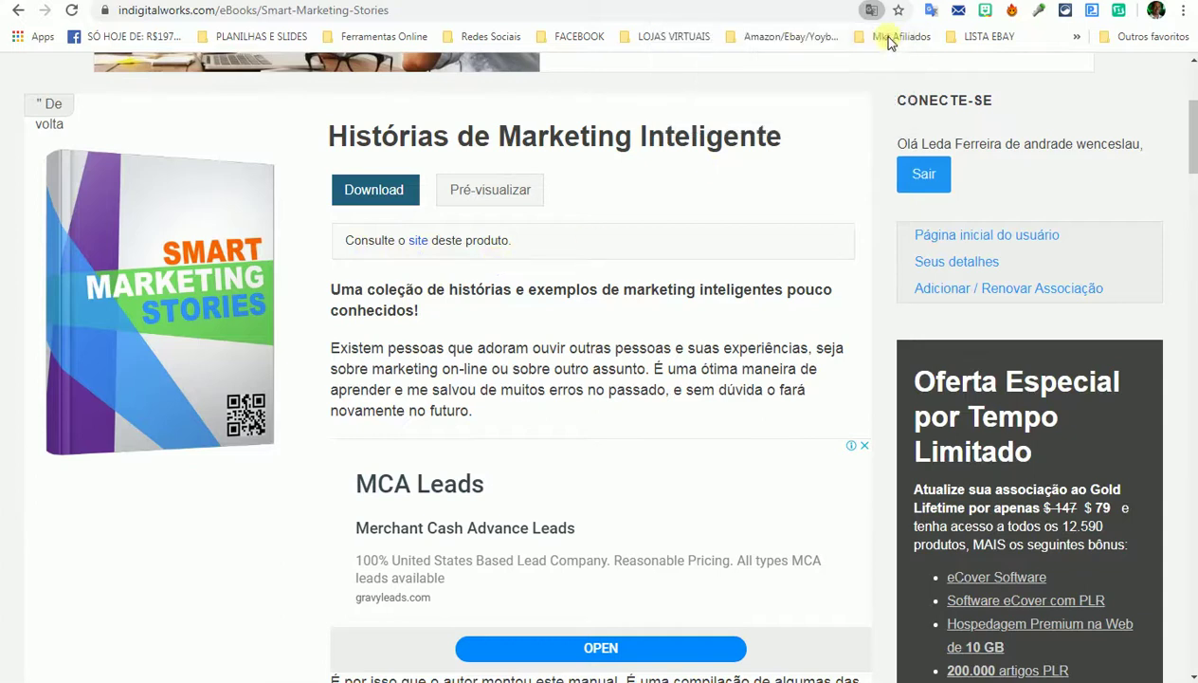
Download the eBook package and save it as SmartMarketingStories_rr.9429 in the Músicas library.
left_click(383, 190)
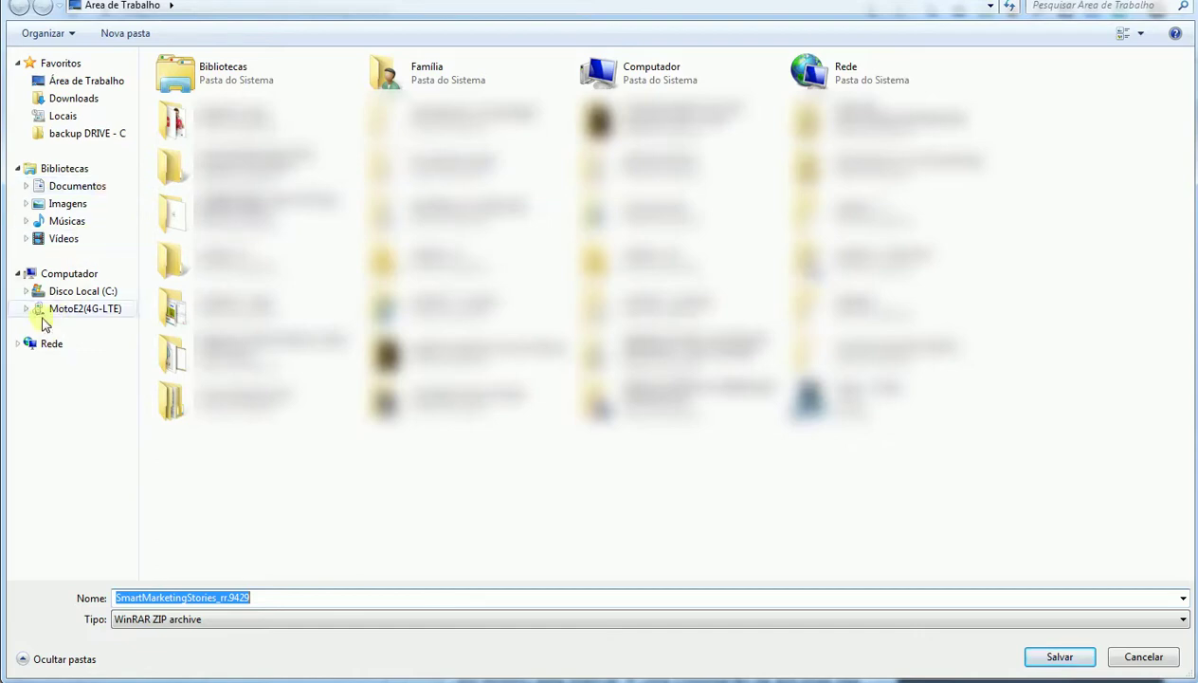
left_click(76, 225)
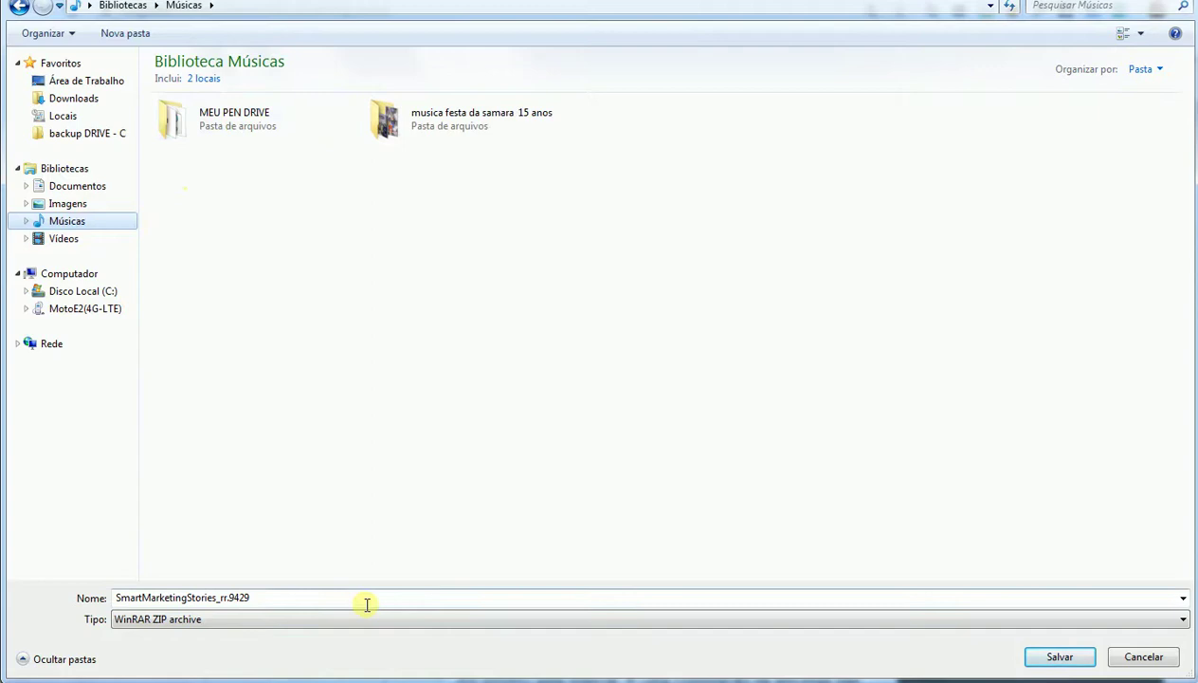
left_click(1059, 657)
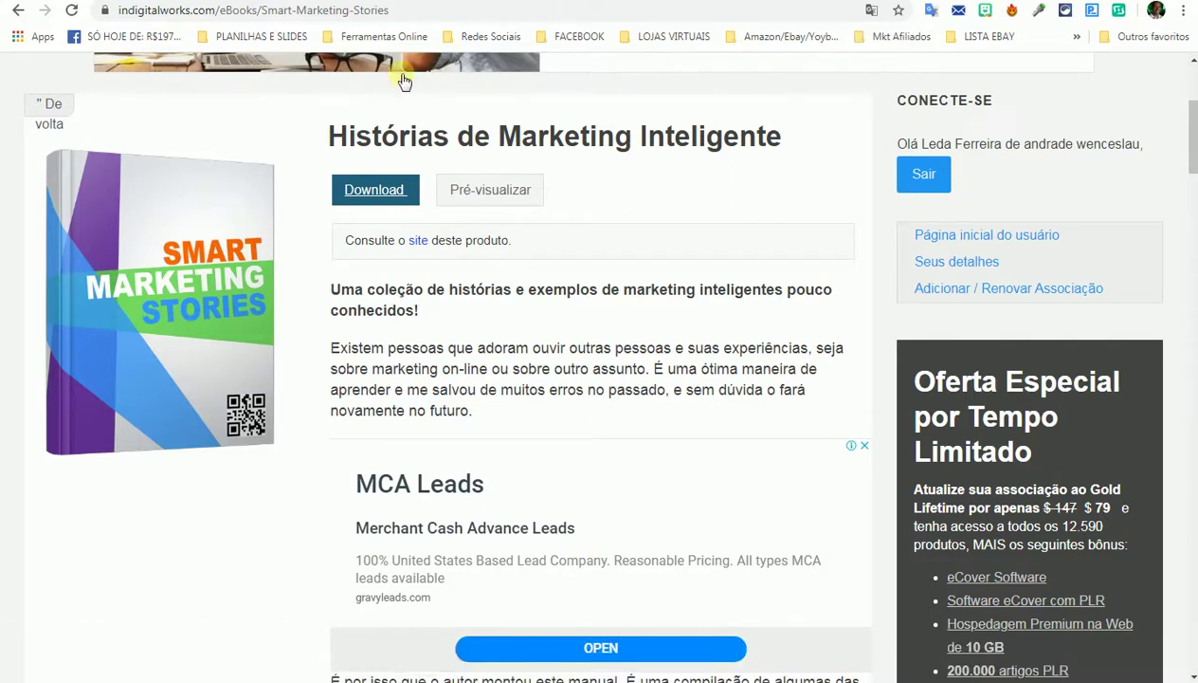
Switch to Windows Explorer and extract the SmartMarketingStories_rr.9429 archive in the Músicas library into a folder of the same name.
left_click(140, 679)
left_click(152, 222)
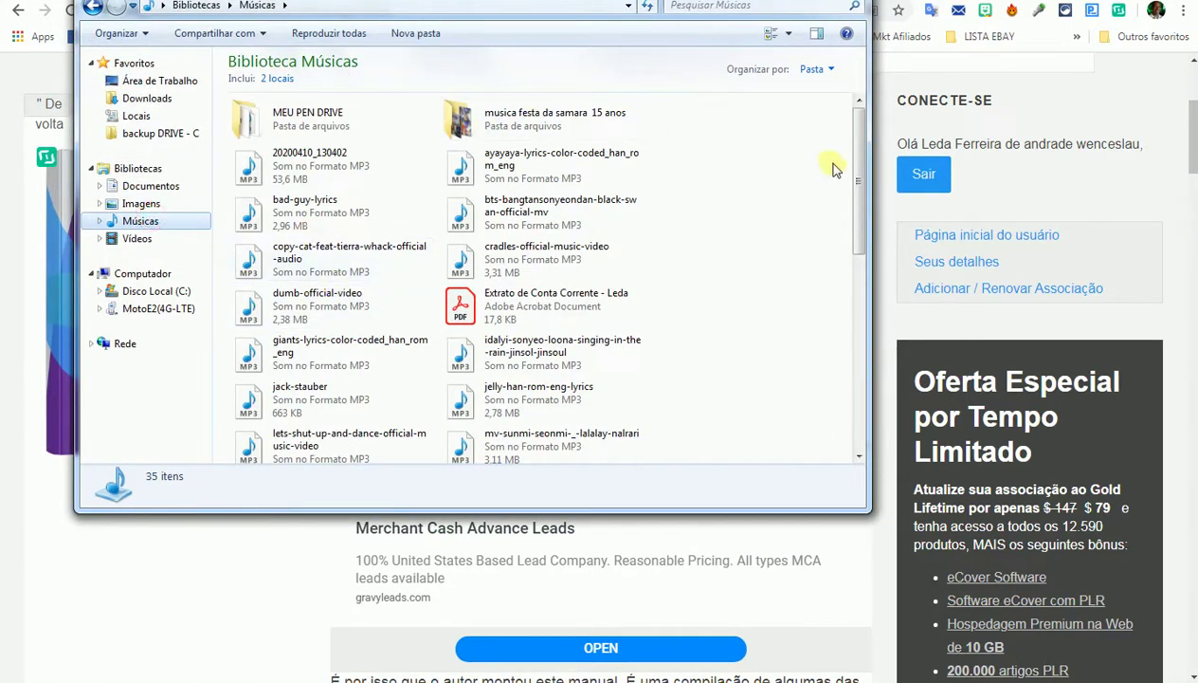
left_click_drag(858, 118, 859, 249)
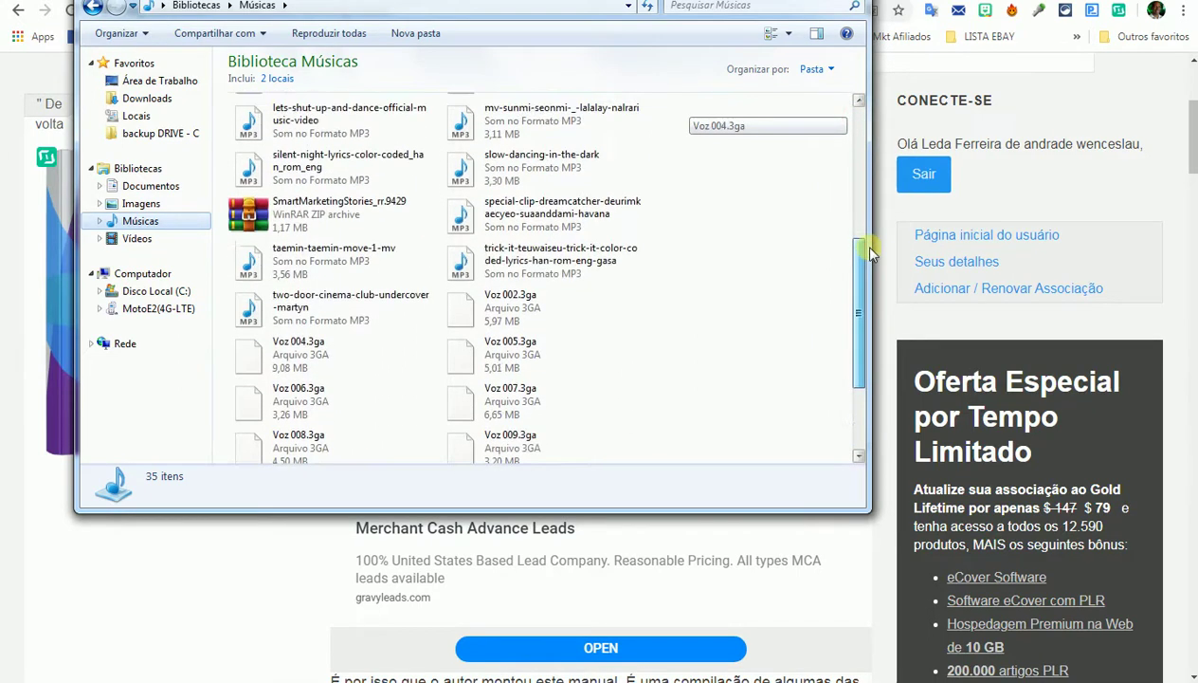
left_click(264, 219)
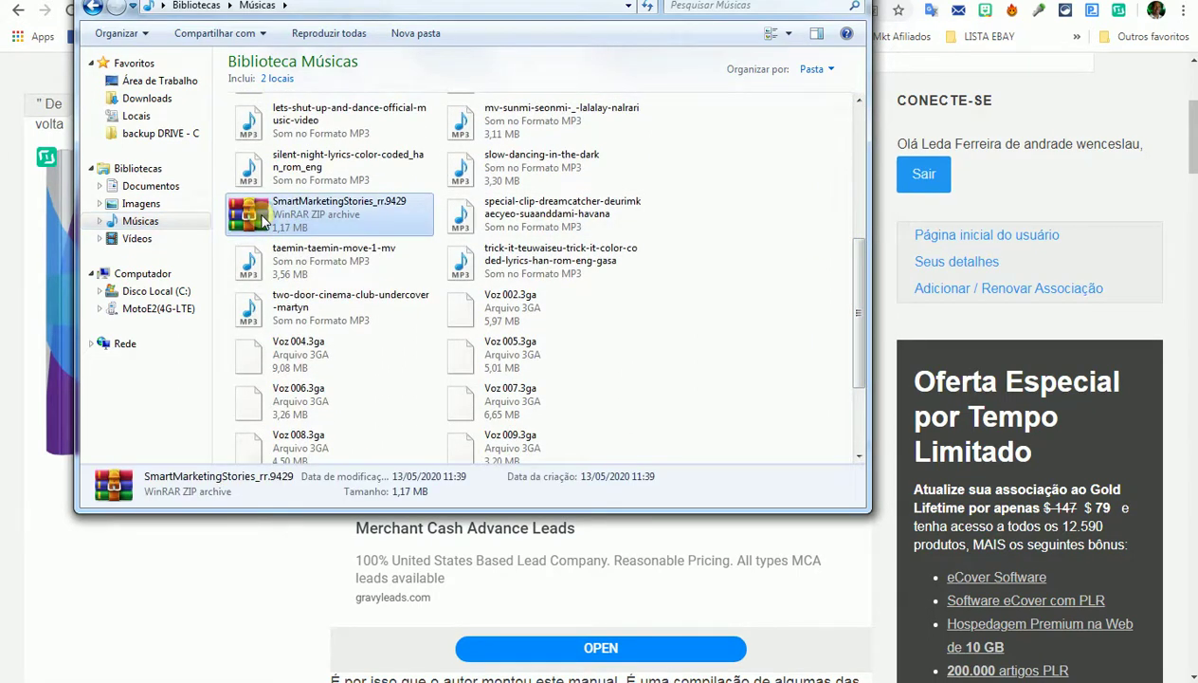
right_click(264, 219)
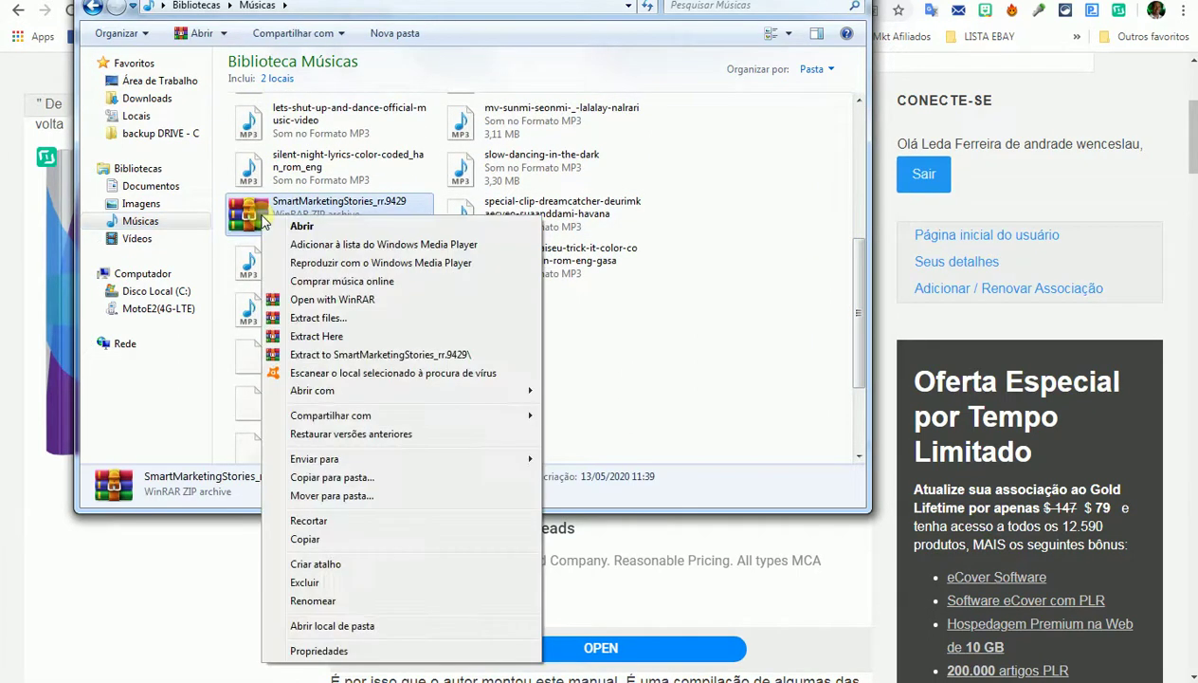
left_click(402, 357)
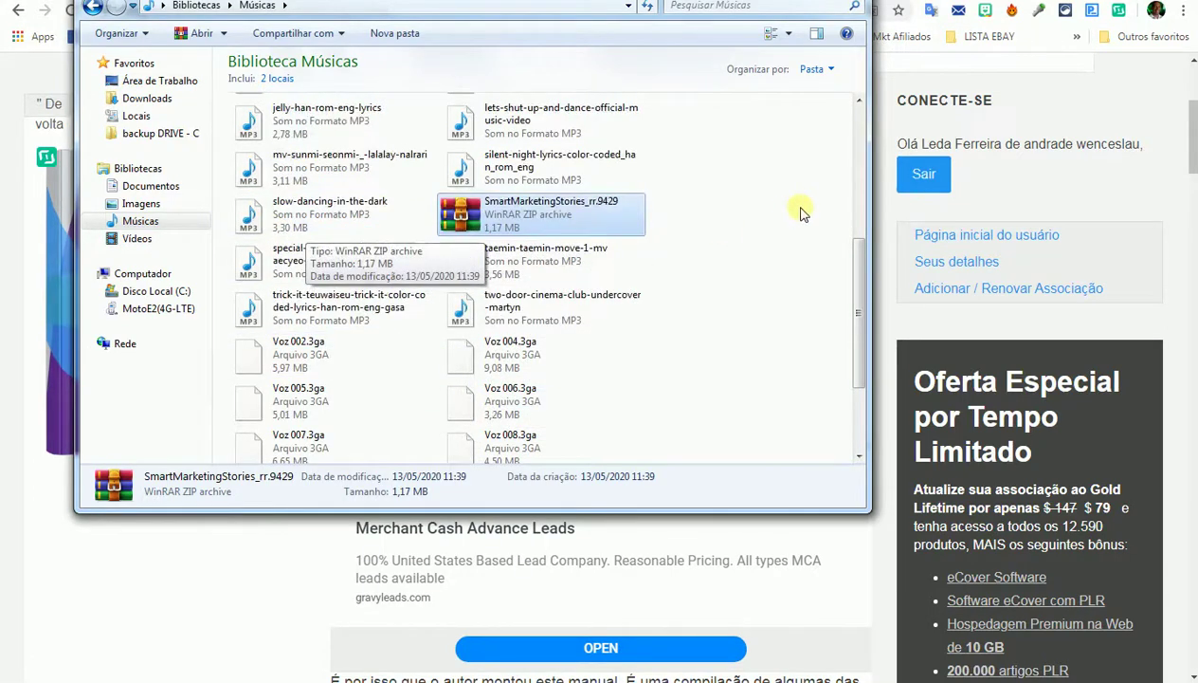
Open the extracted SmartMarketingStories_rr.9429 folder and its SmartMarketingStories_rr subfolder.
left_click_drag(856, 262, 880, 107)
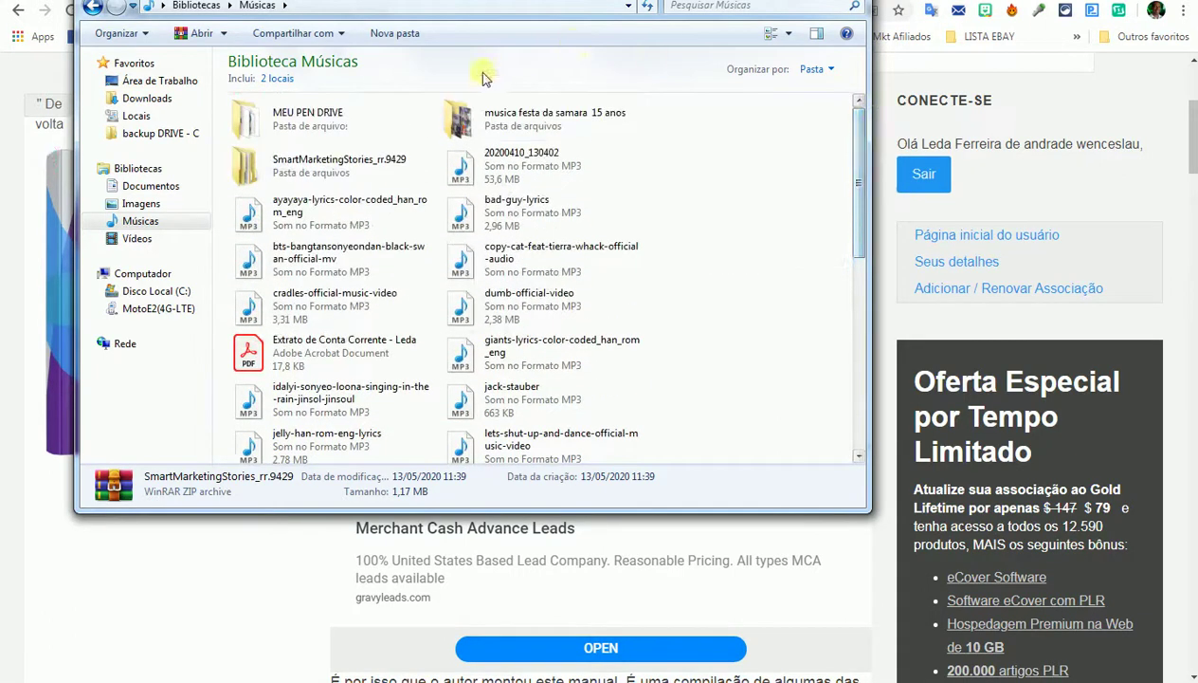
double_click(300, 167)
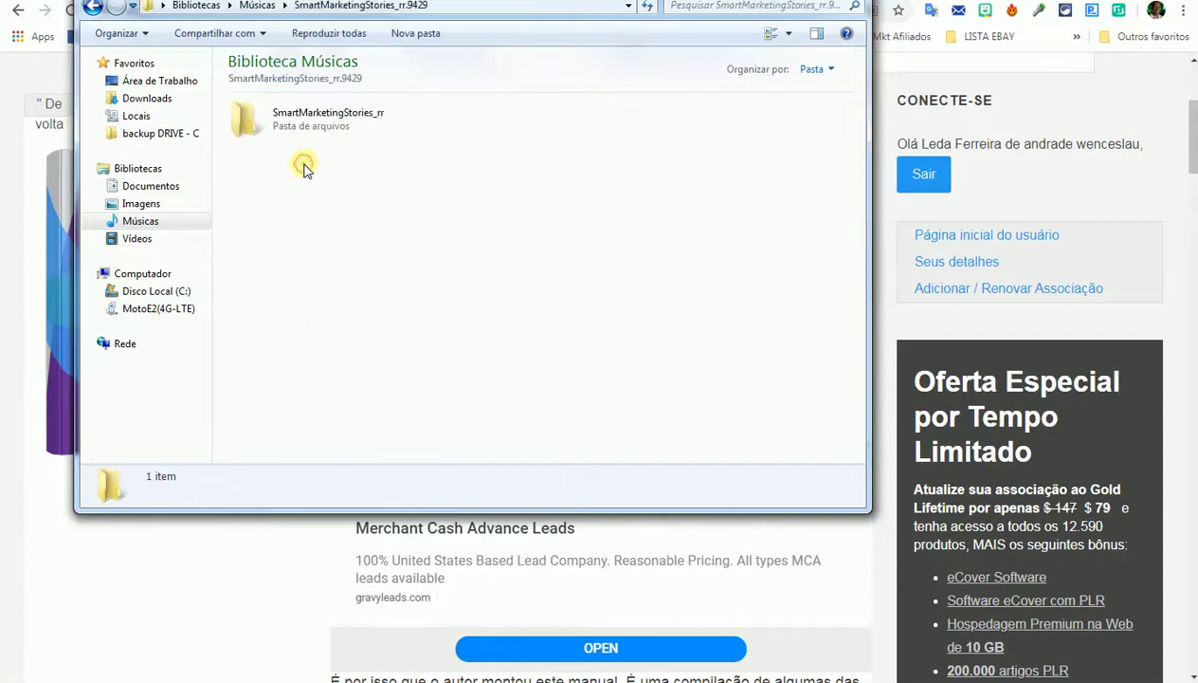
double_click(316, 130)
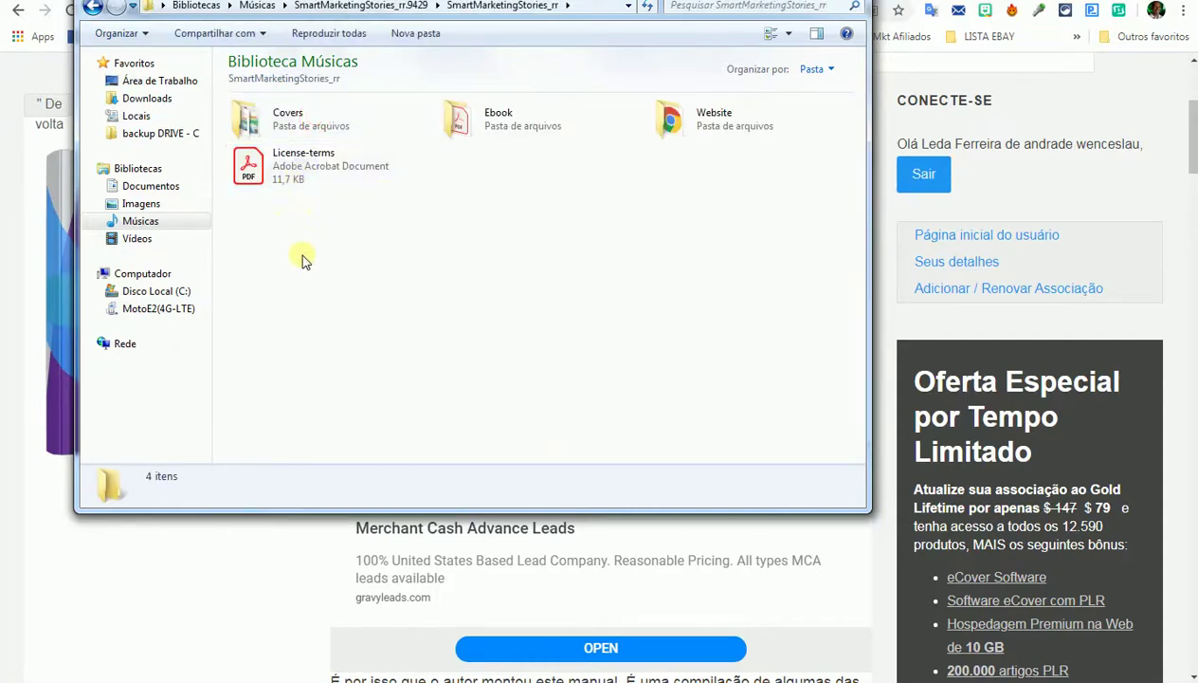
Check the contents of the package's Covers and Ebook folders.
double_click(287, 117)
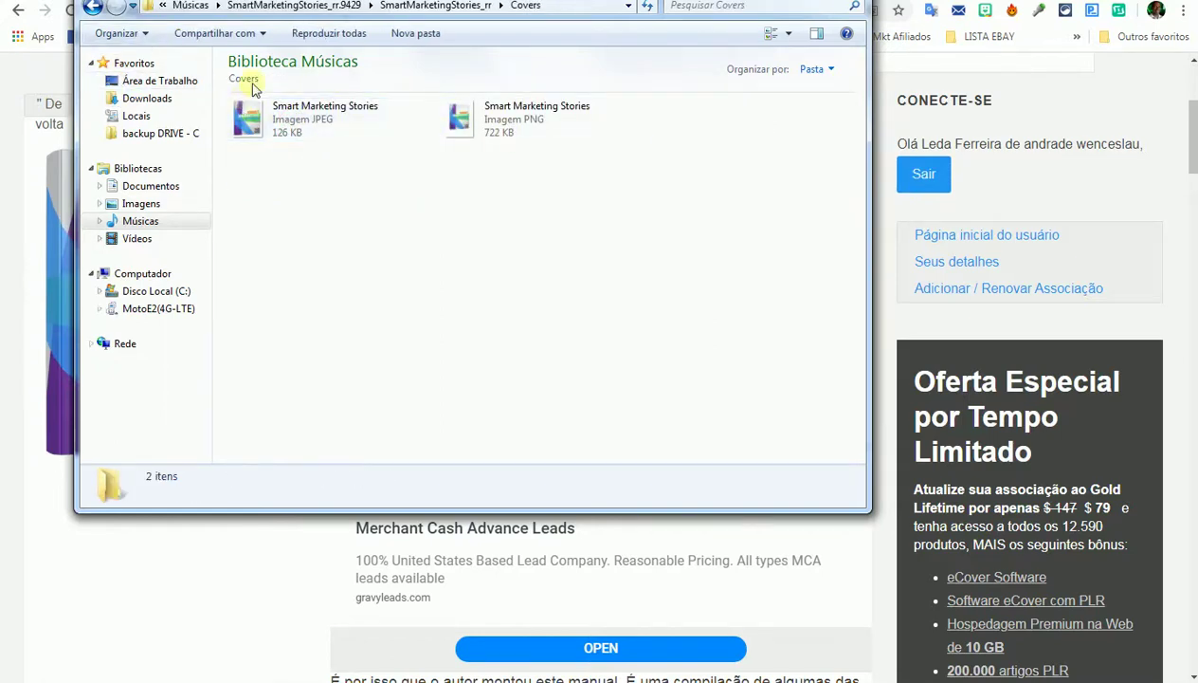
left_click(92, 8)
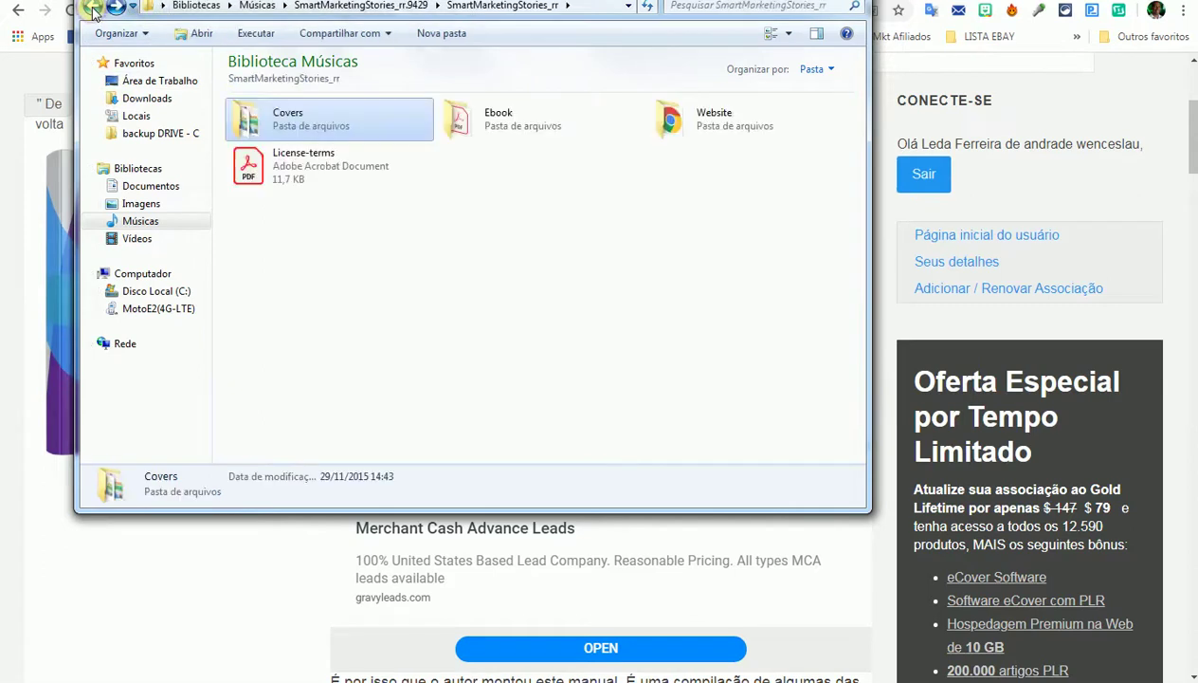
left_click_drag(113, 8, 110, 75)
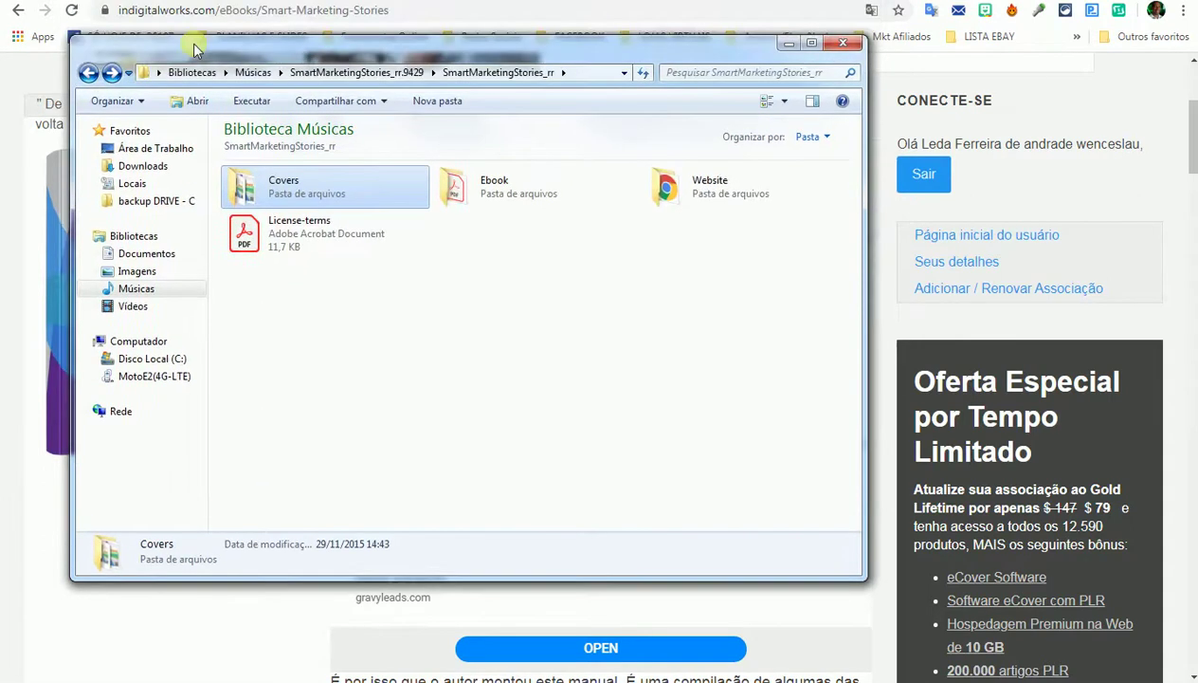
double_click(494, 182)
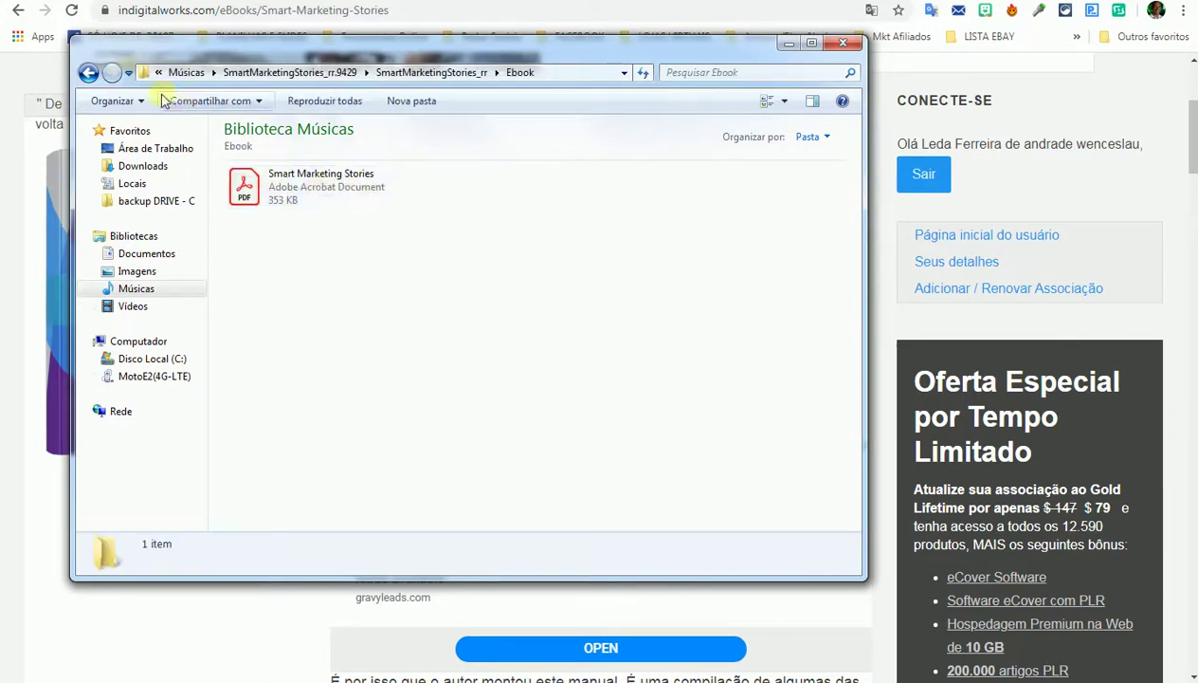
left_click(87, 73)
Open index.html from the Website folder in the browser, look through the sales page, and return to the eBook's product page.
double_click(677, 185)
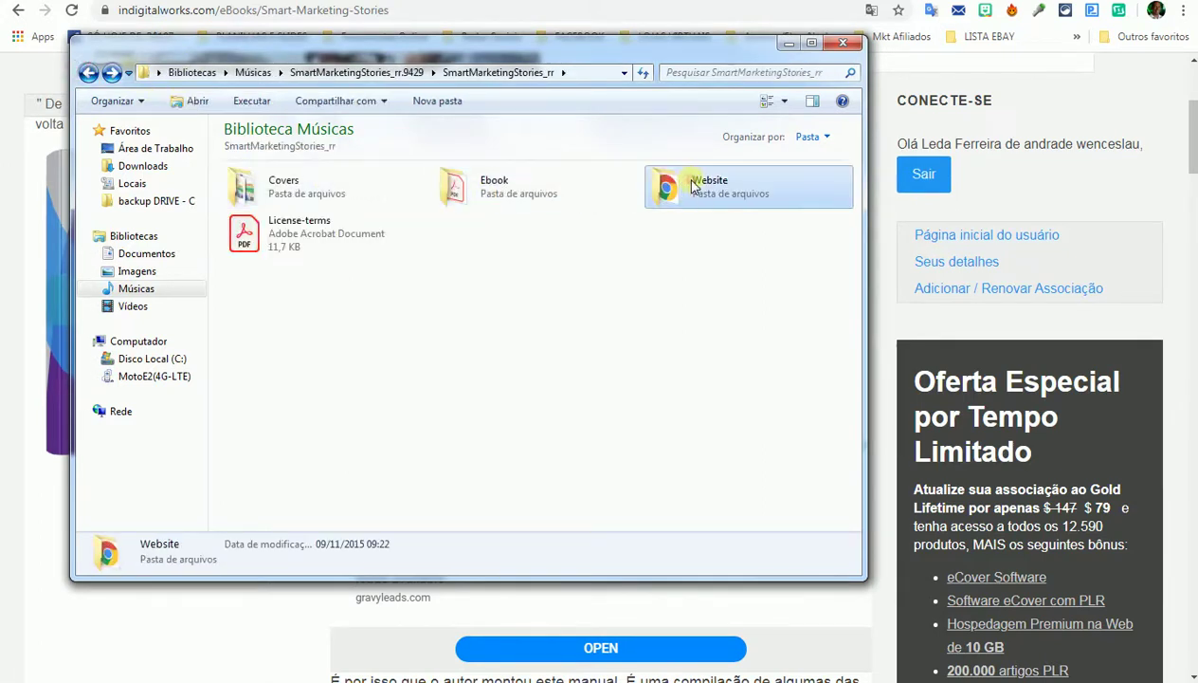
double_click(476, 188)
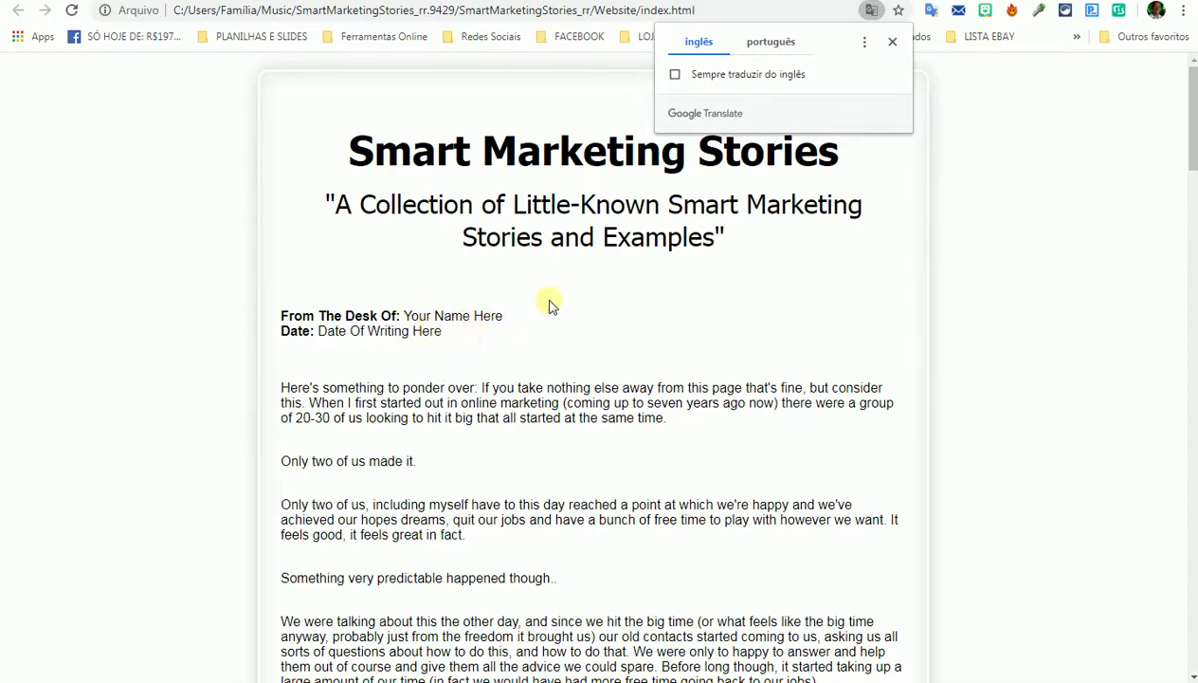
left_click_drag(1193, 85, 1147, 610)
scroll(1190, 476, "up", 20)
scroll(1192, 481, "up", 3)
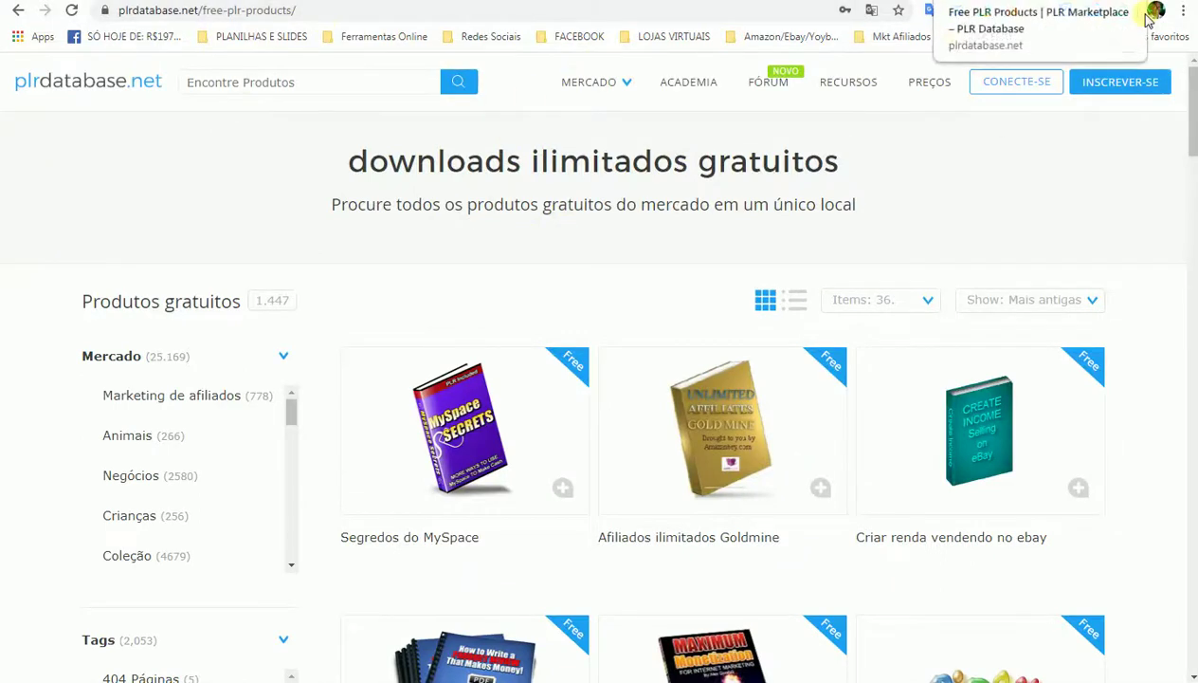
left_click(878, 6)
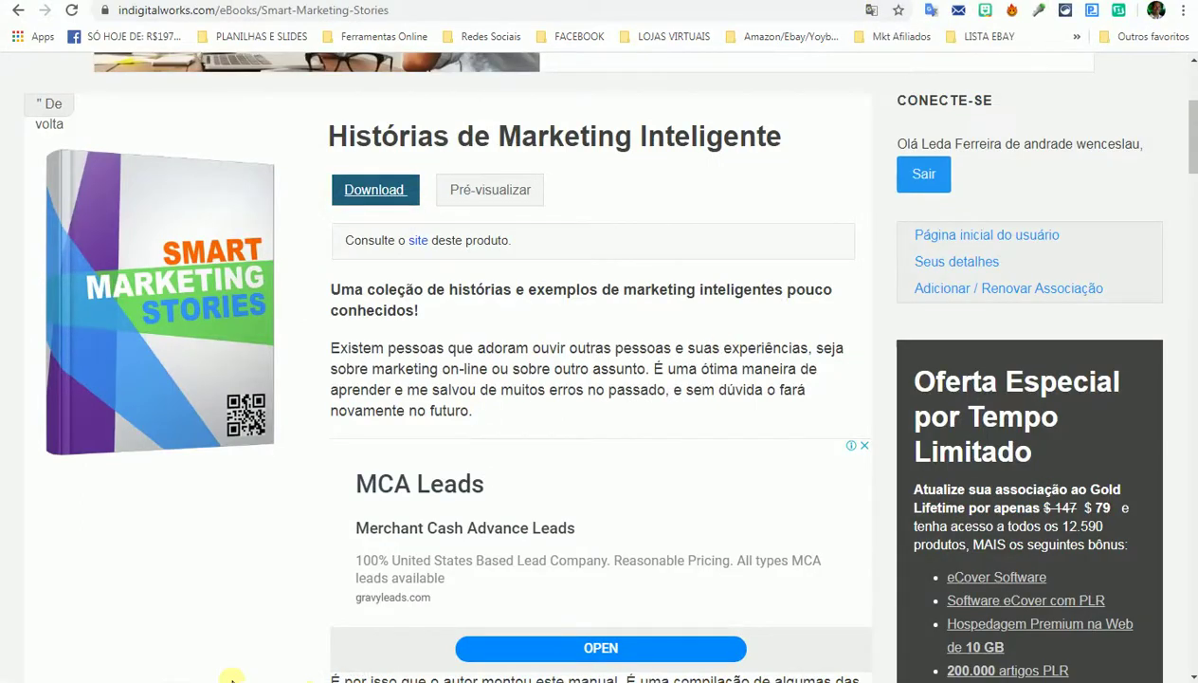
Switch to the Website folder window, check its images subfolder, and go back to the SmartMarketingStories_rr folder.
mouse_move(231, 675)
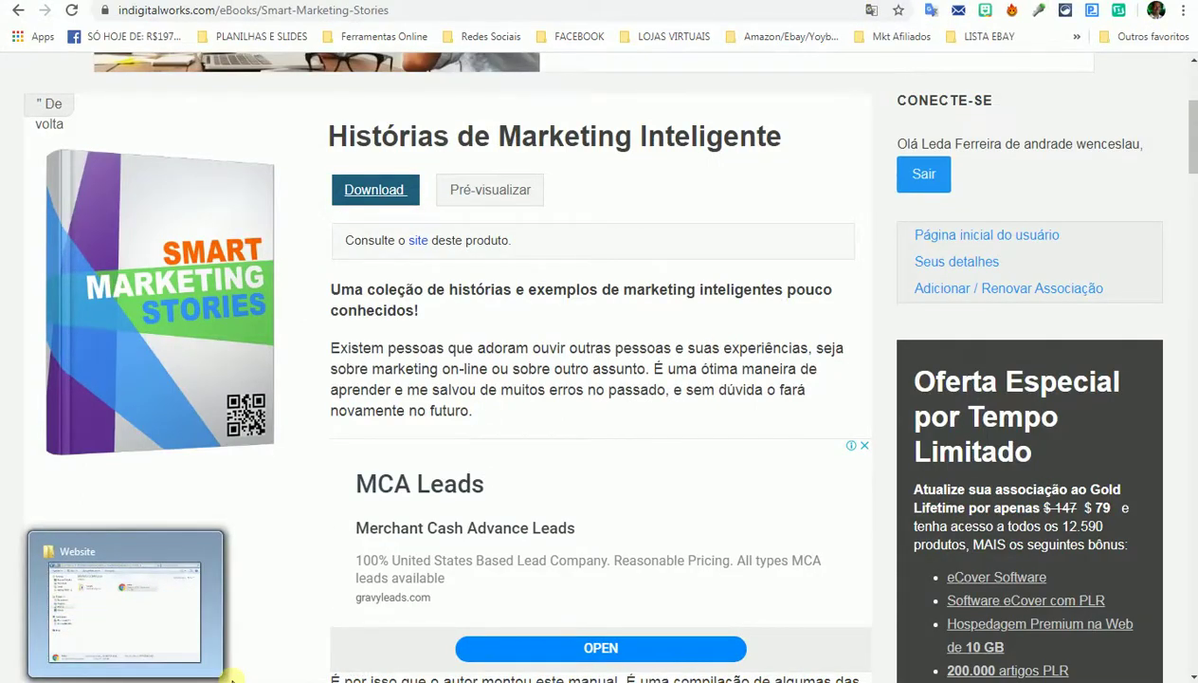
left_click(232, 675)
double_click(295, 190)
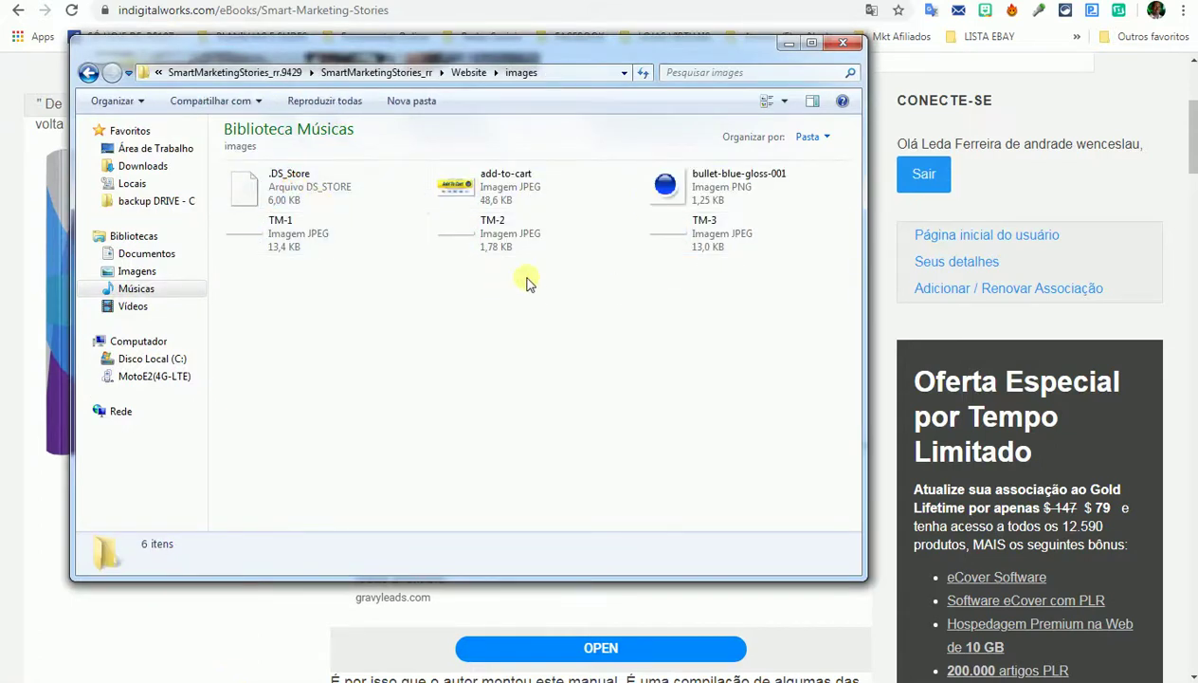
left_click(88, 74)
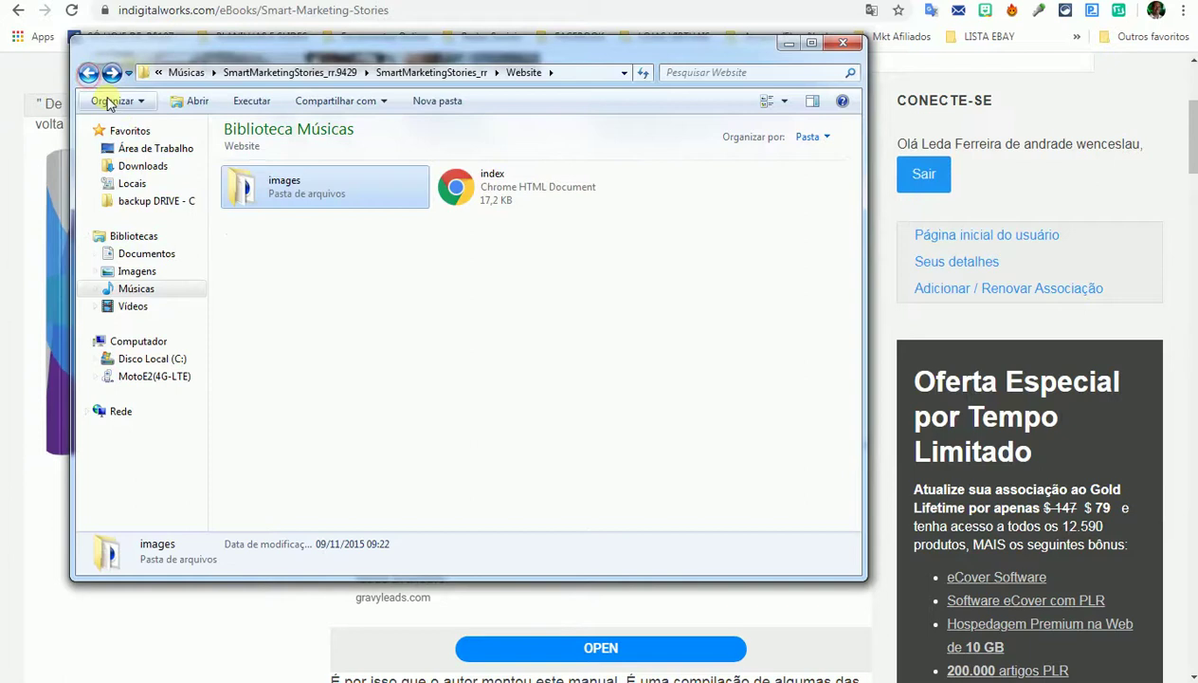
left_click(87, 75)
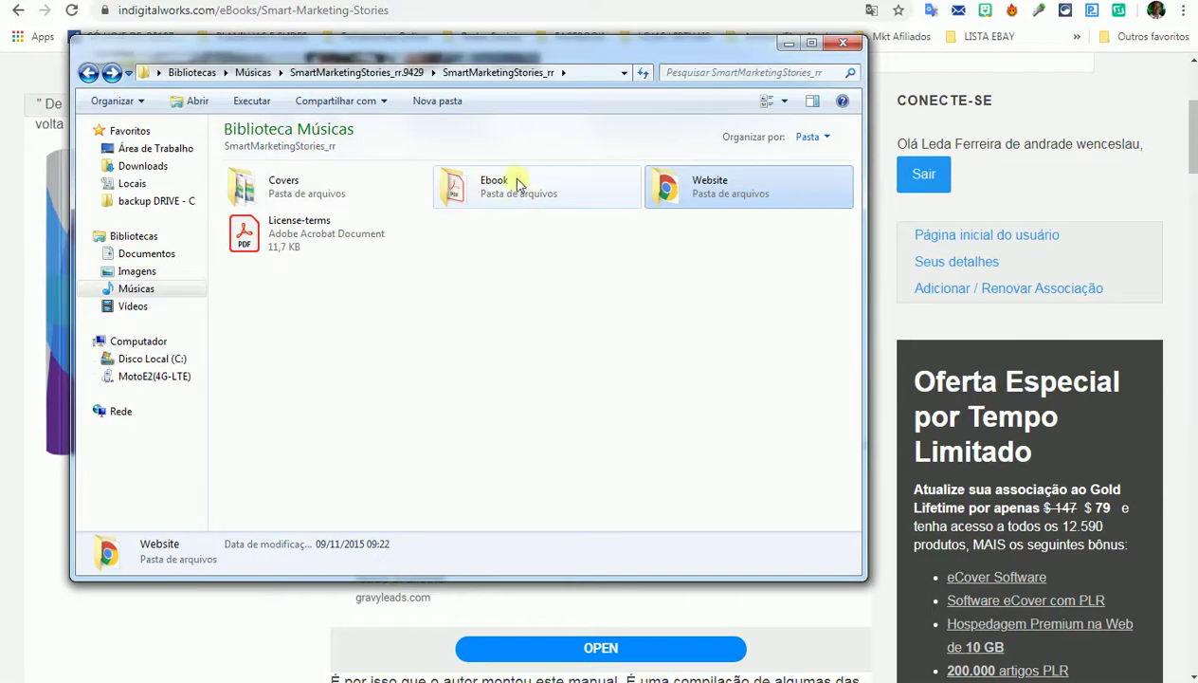
Open the License-terms PDF, read through the resell rights terms and conditions, and close it.
mouse_move(505, 187)
left_click(258, 232)
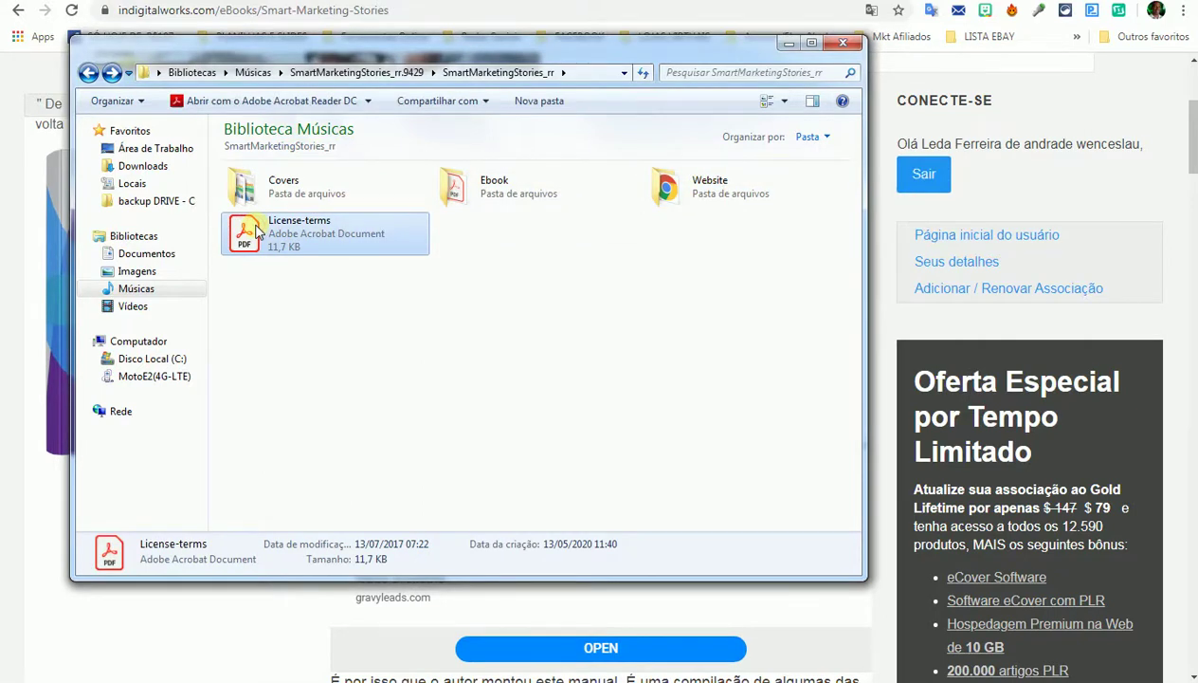
double_click(257, 232)
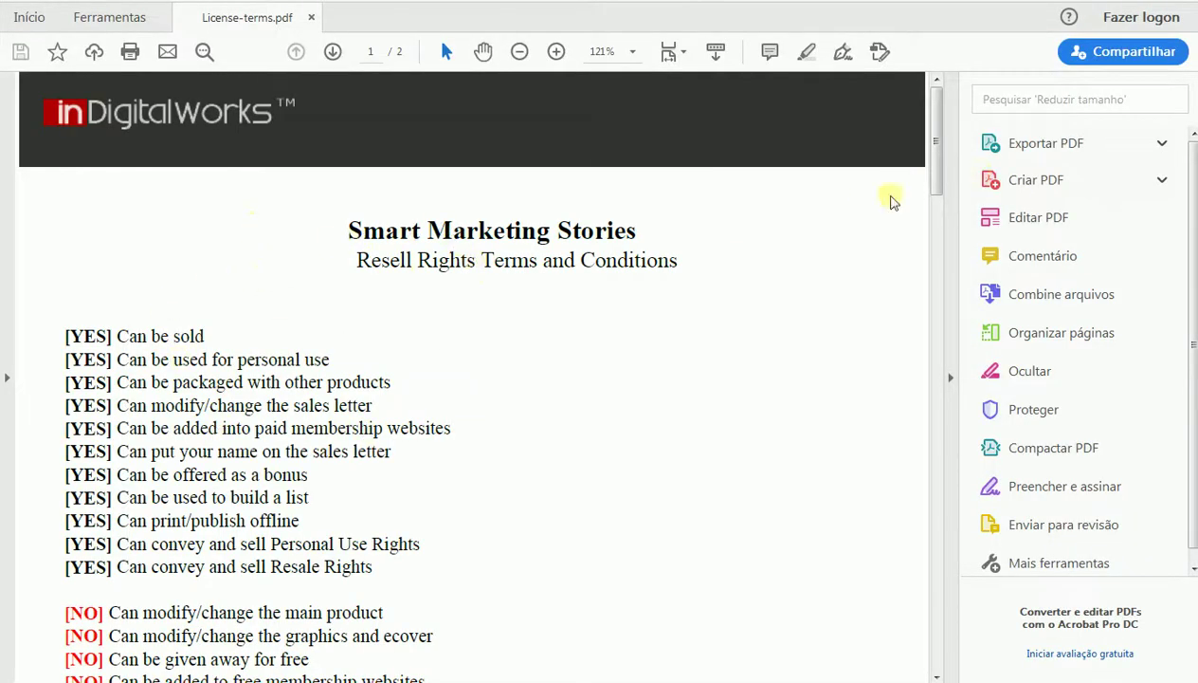
left_click_drag(937, 95, 942, 190)
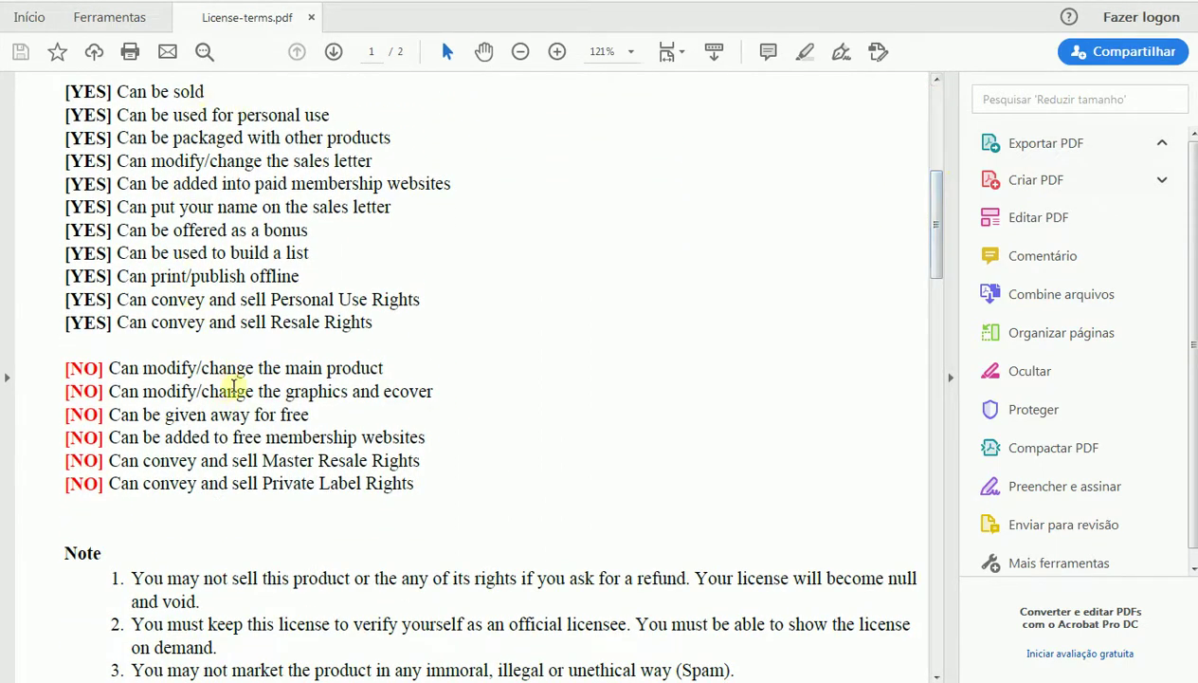
left_click_drag(939, 187, 936, 420)
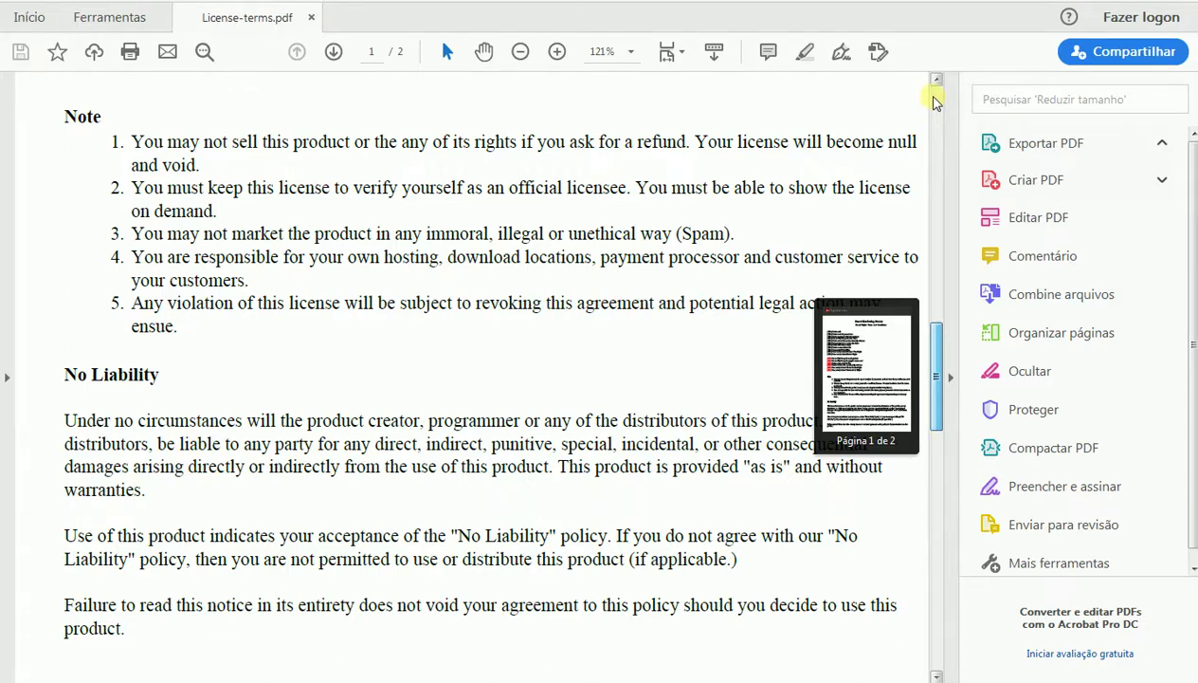
left_click_drag(933, 103, 939, 104)
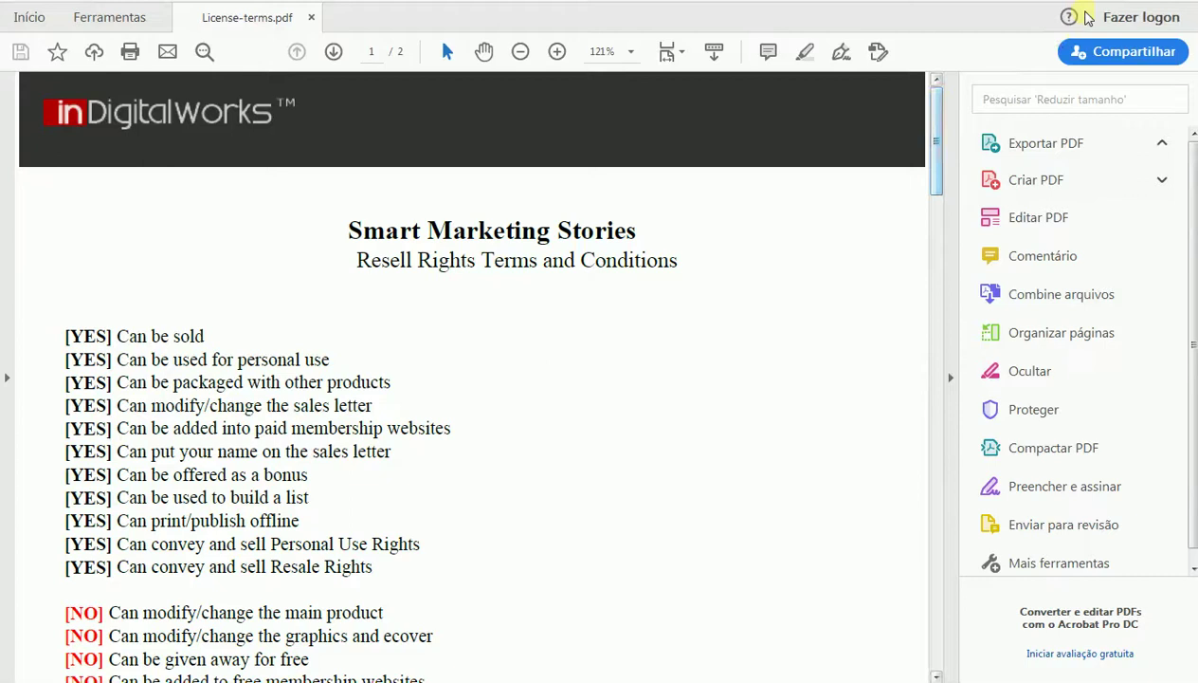
key("alt+F4")
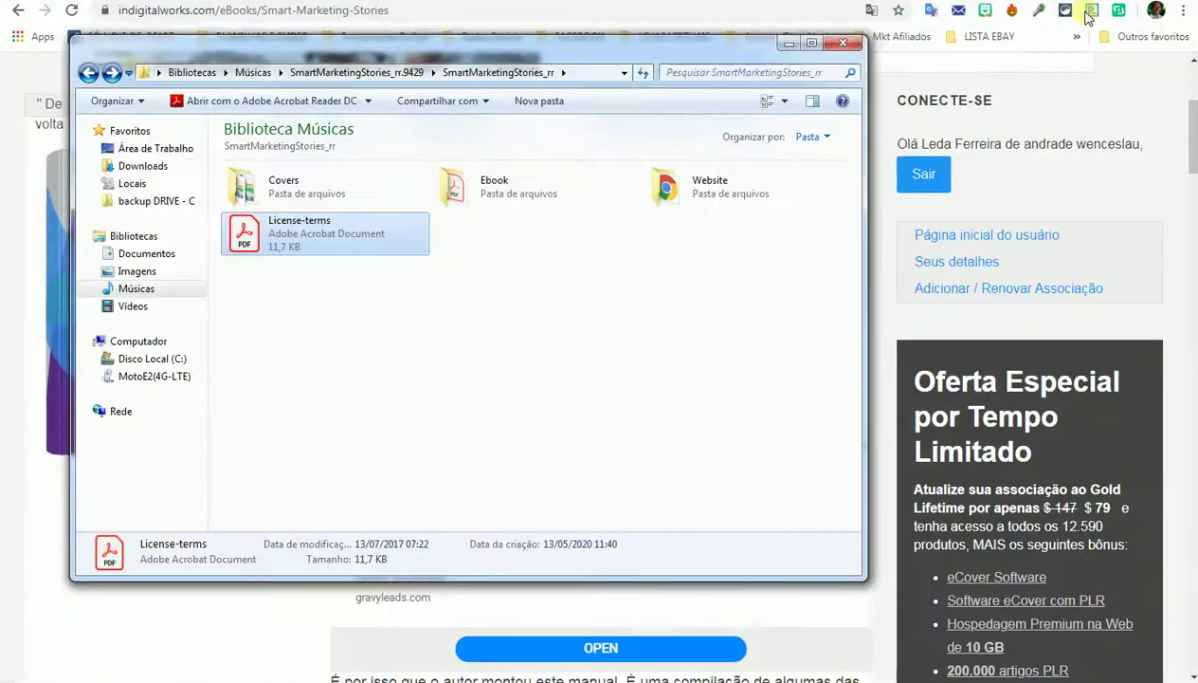
Open the text file "Mensagem para comprador do ebay" from the desktop's eBOOKS NOVOS folder and move its window clear of the file list.
left_click(140, 172)
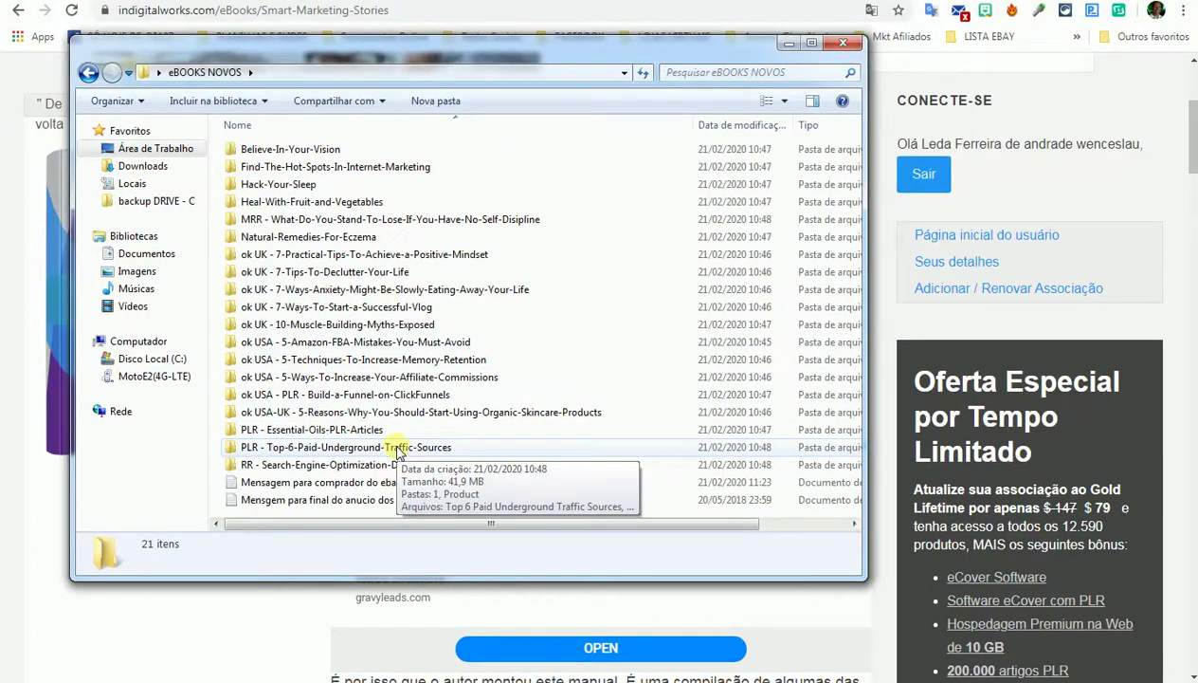
left_click(308, 484)
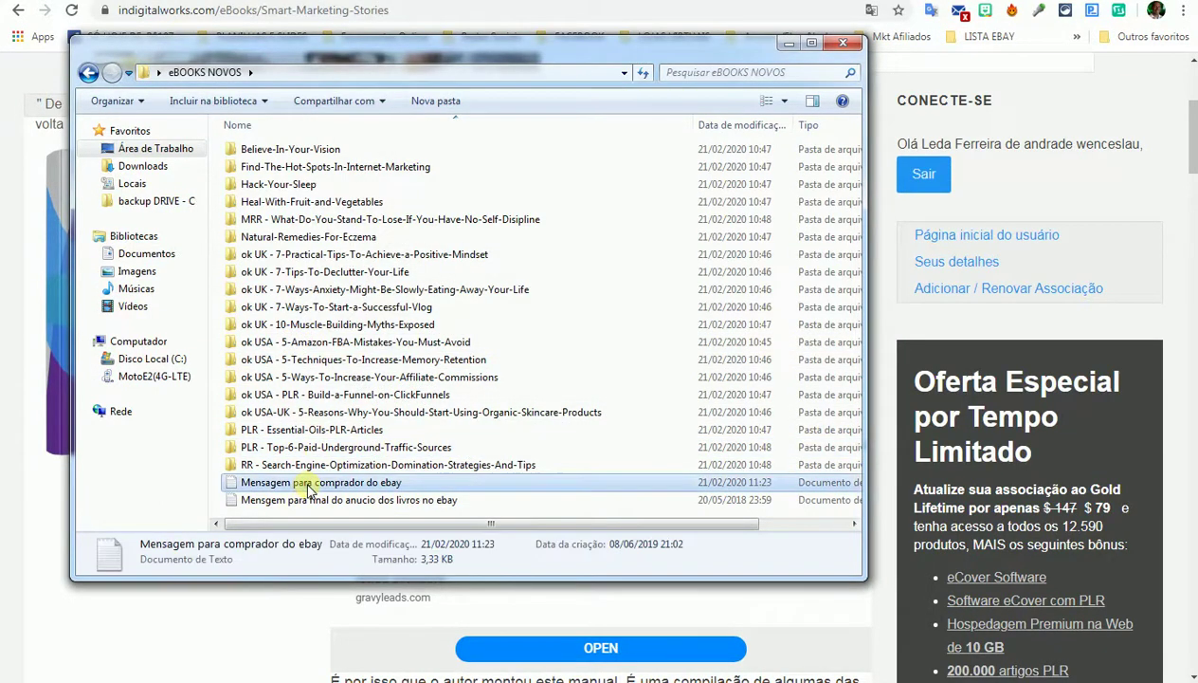
right_click(308, 483)
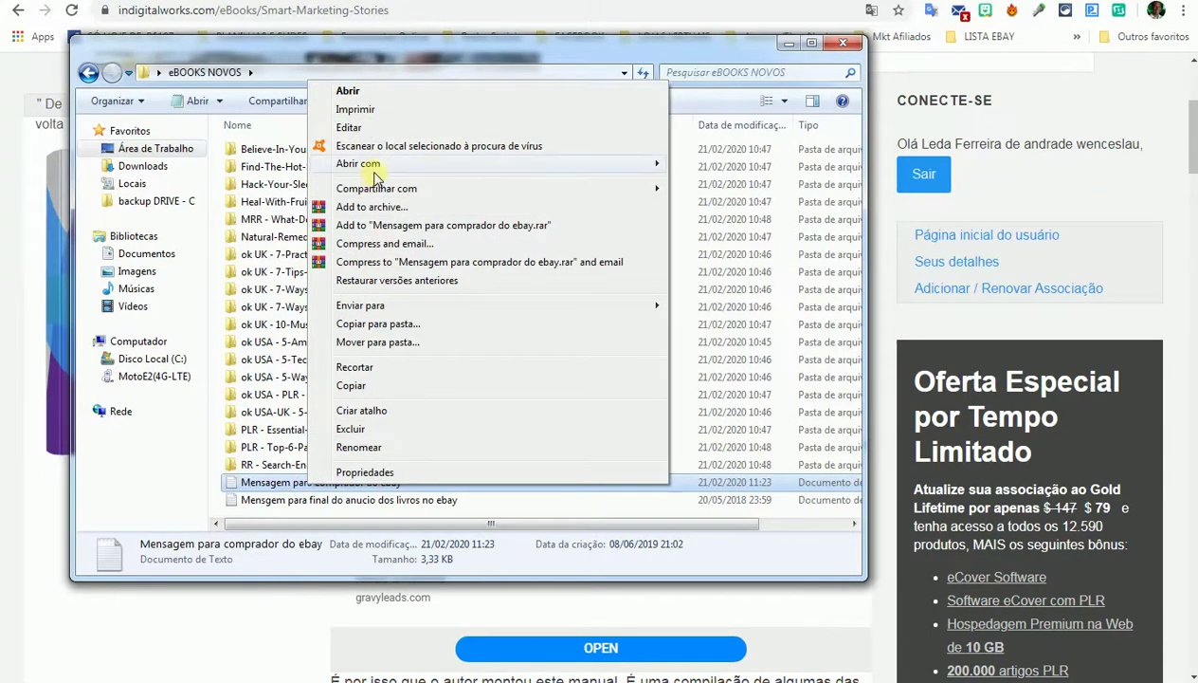
left_click(349, 91)
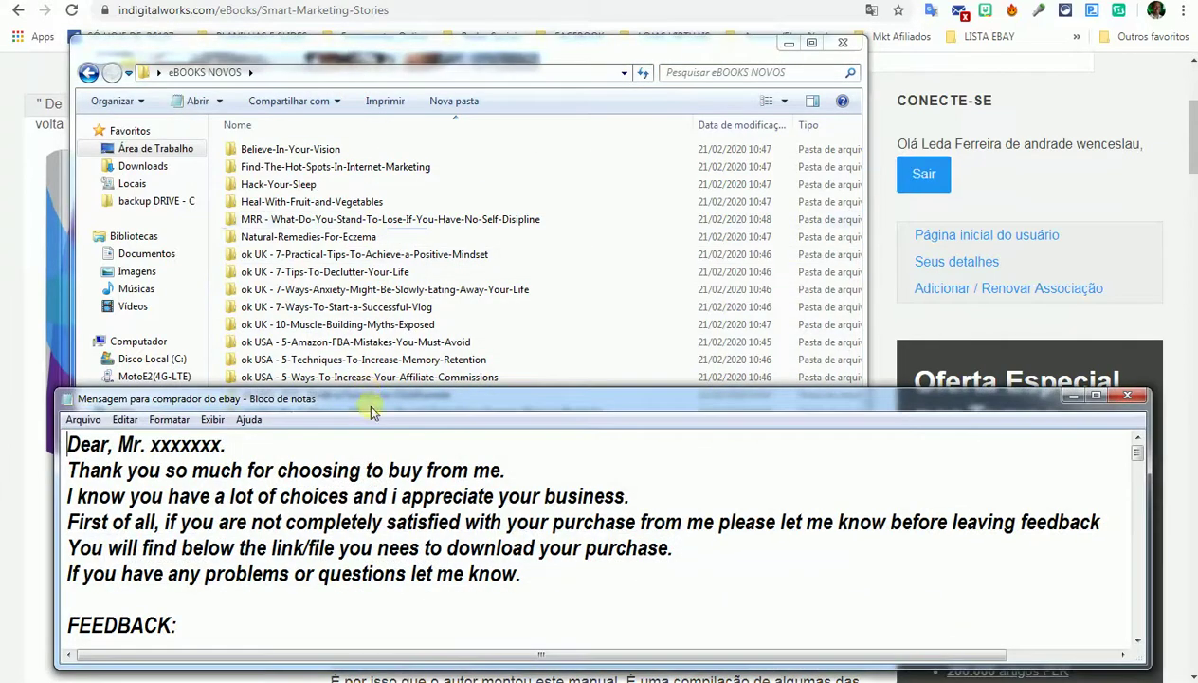
left_click_drag(422, 405, 834, 431)
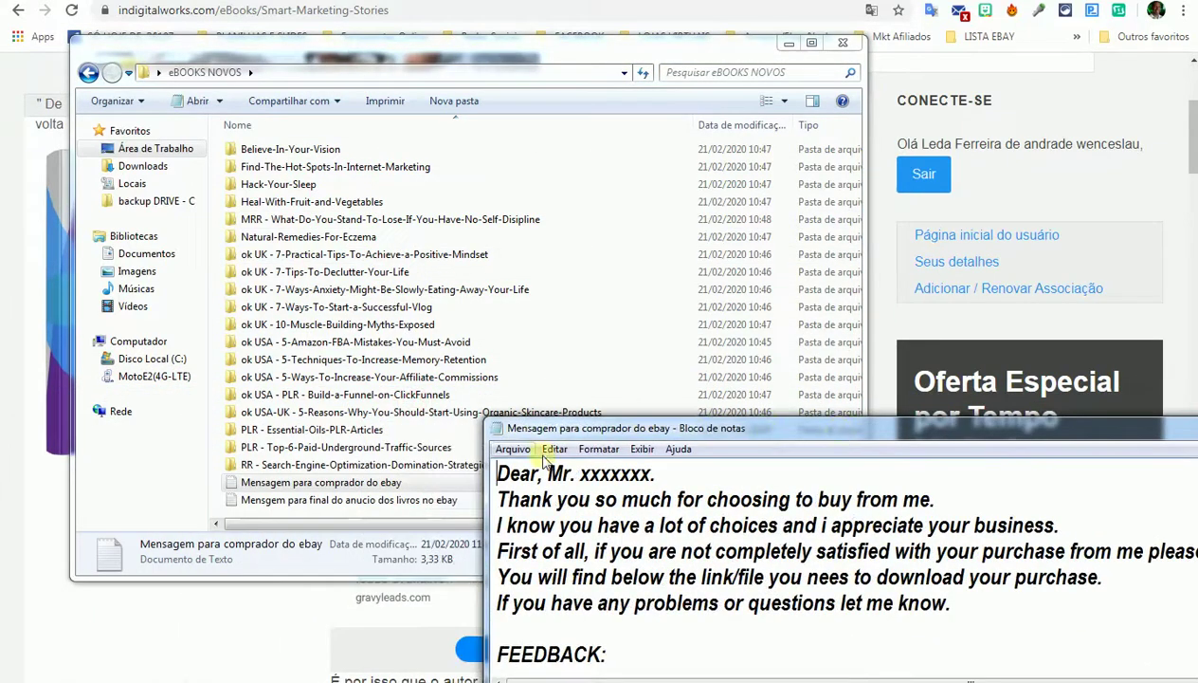
Open the text file "Mensgem para final do anucio dos livros no ebay" and move its window higher to show the note.
left_click(315, 506)
right_click(316, 506)
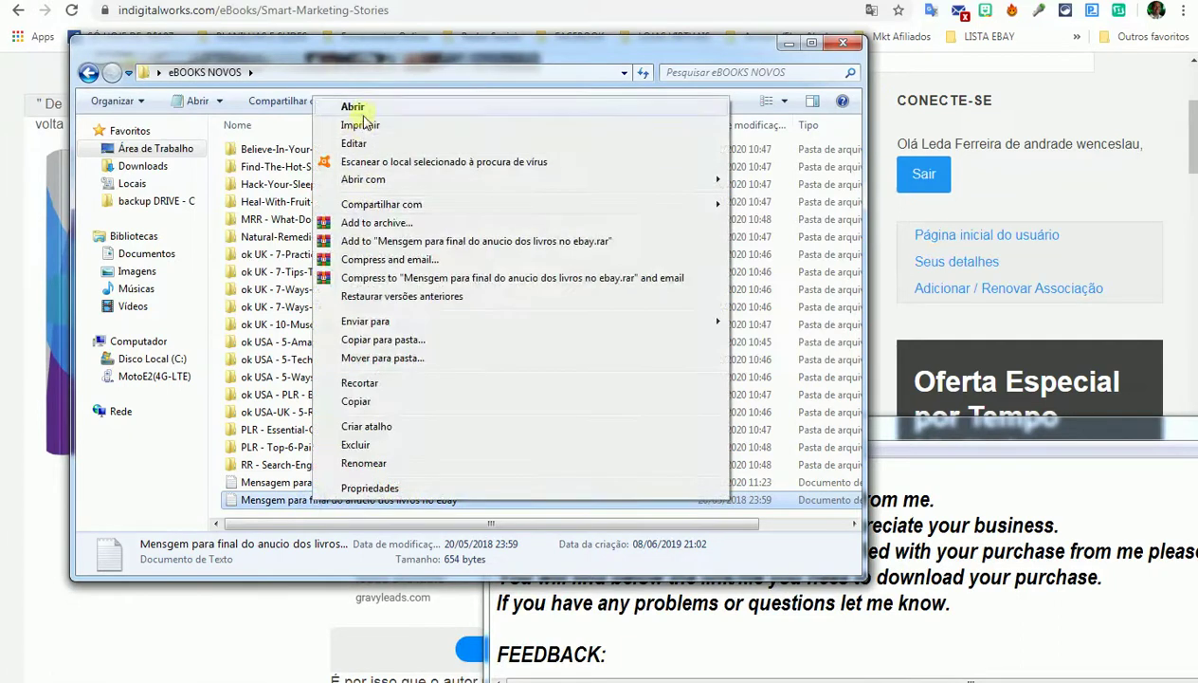
left_click(349, 111)
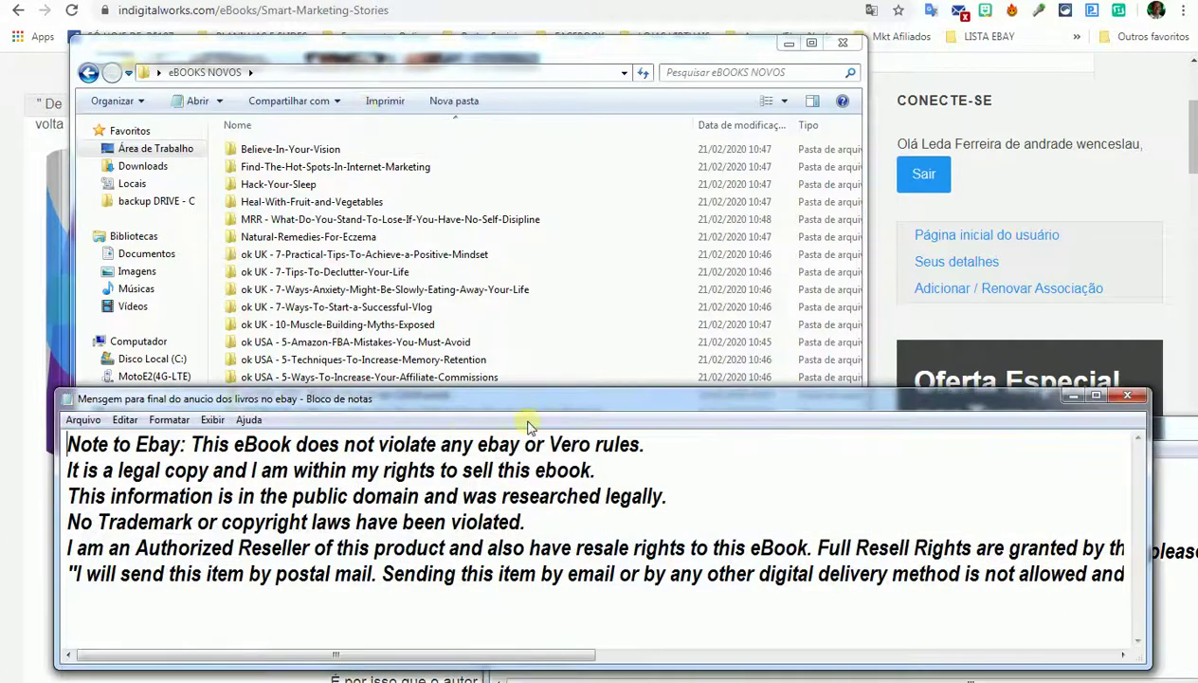
left_click_drag(546, 400, 574, 274)
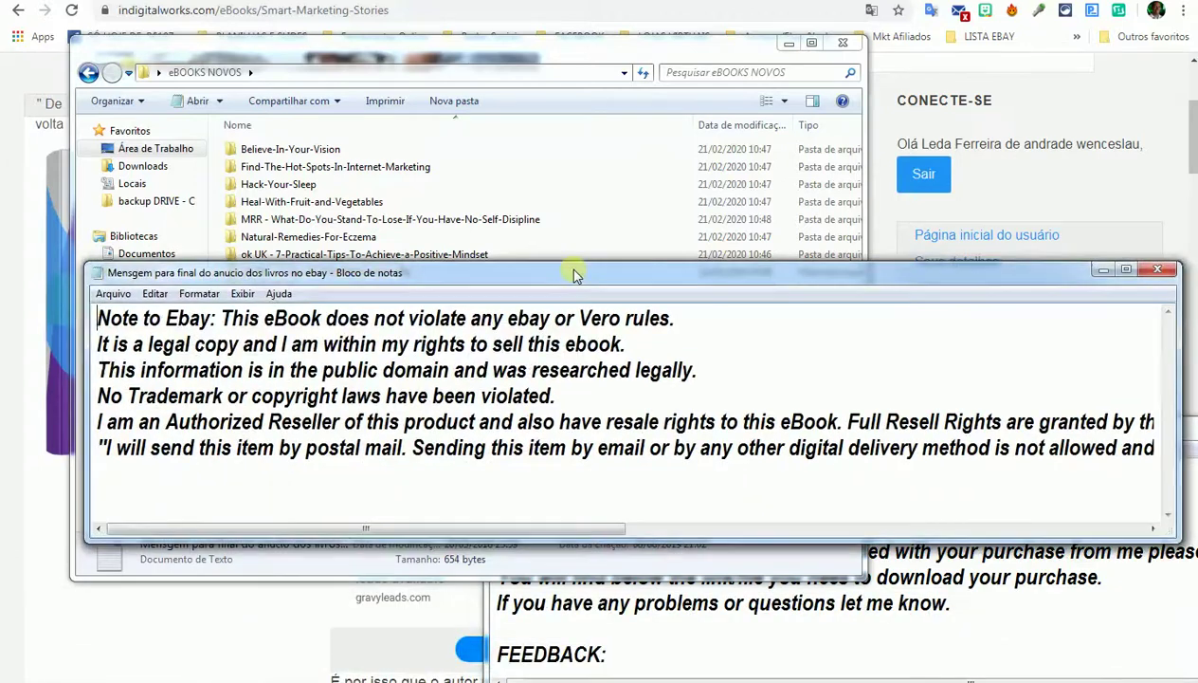
Minimize both eBay message notes, bringing the buyer message fully into view before hiding it.
left_click(1102, 270)
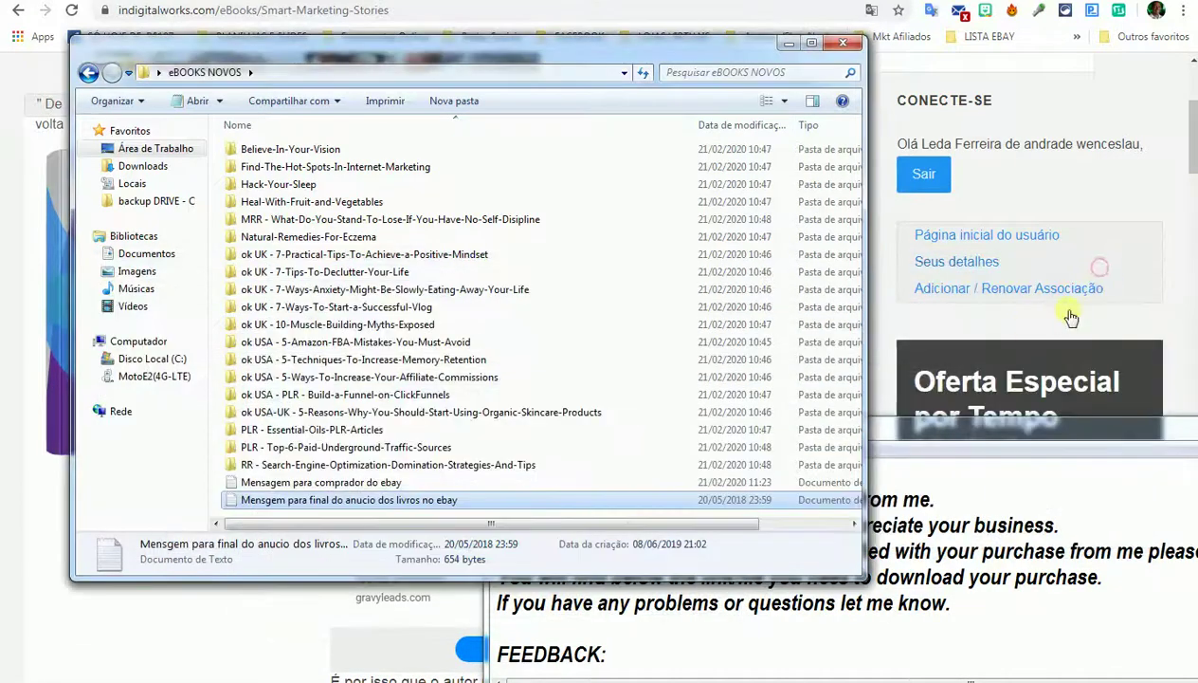
left_click_drag(1048, 448, 633, 356)
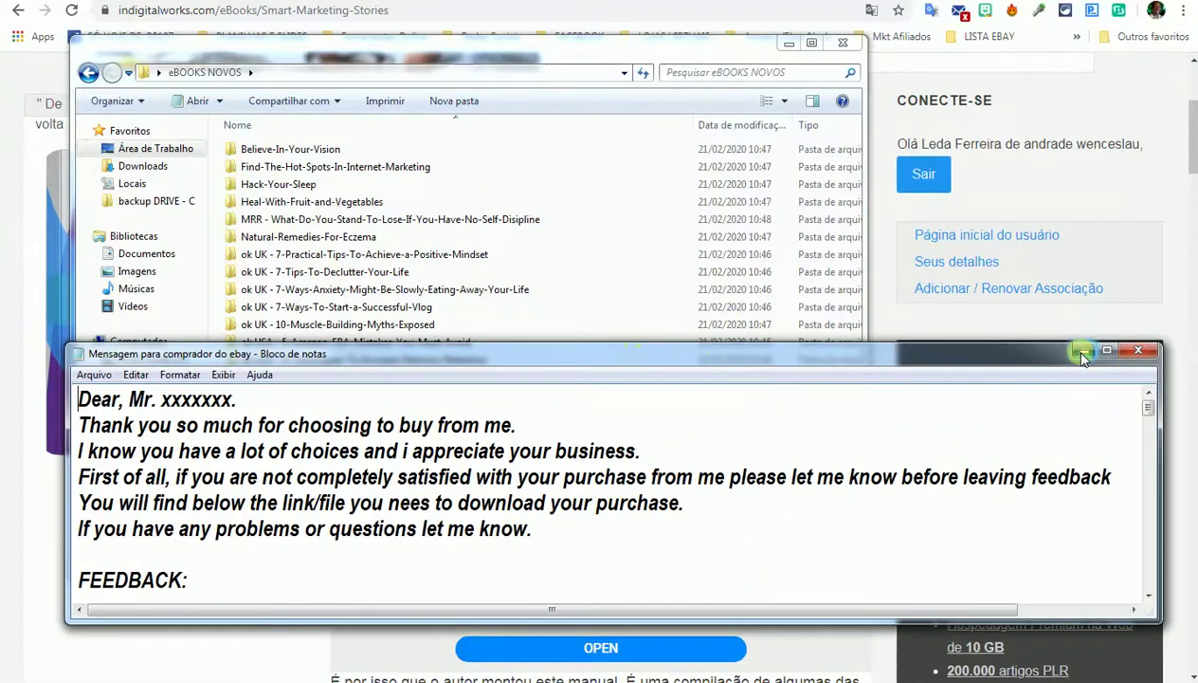
left_click(1082, 351)
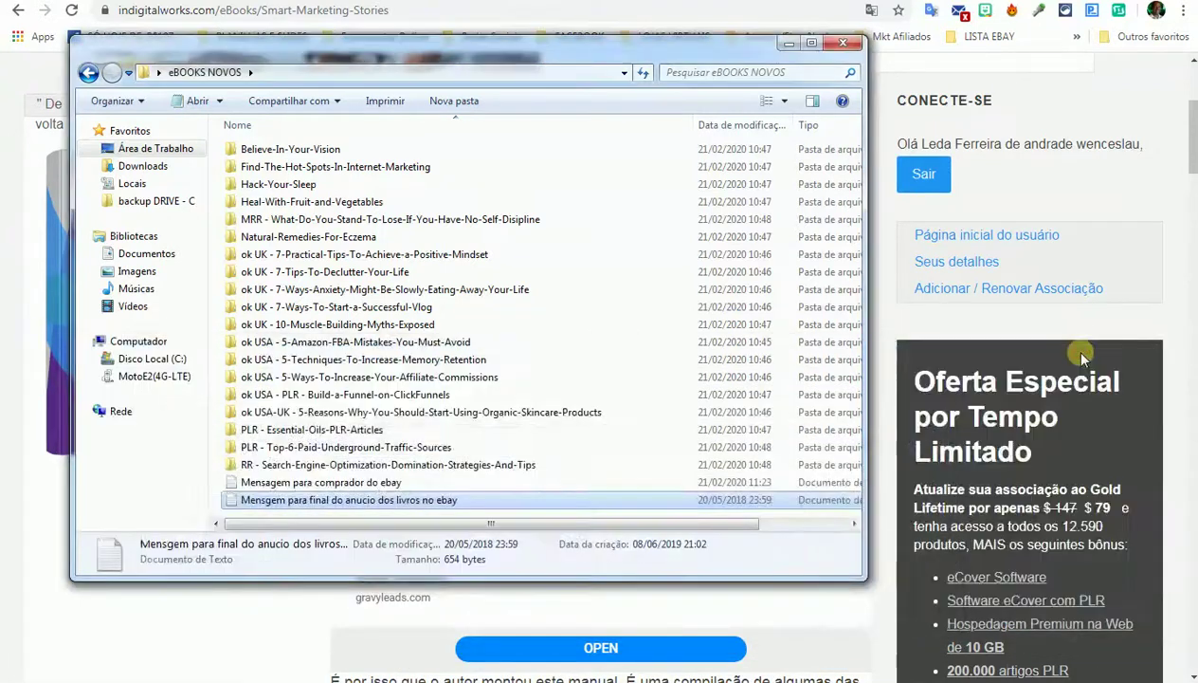
Close the eBOOKS NOVOS window and reopen the SmartMarketingStories_rr package folder from the Músicas library.
left_click(845, 43)
left_click(375, 675)
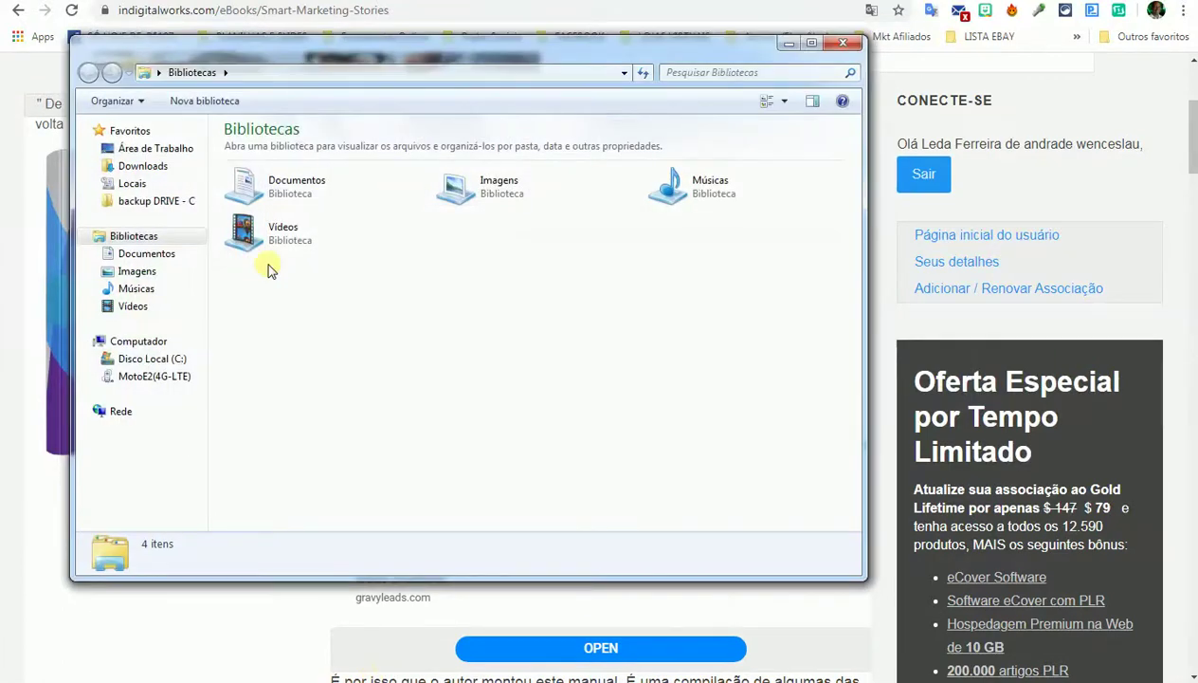
left_click(152, 271)
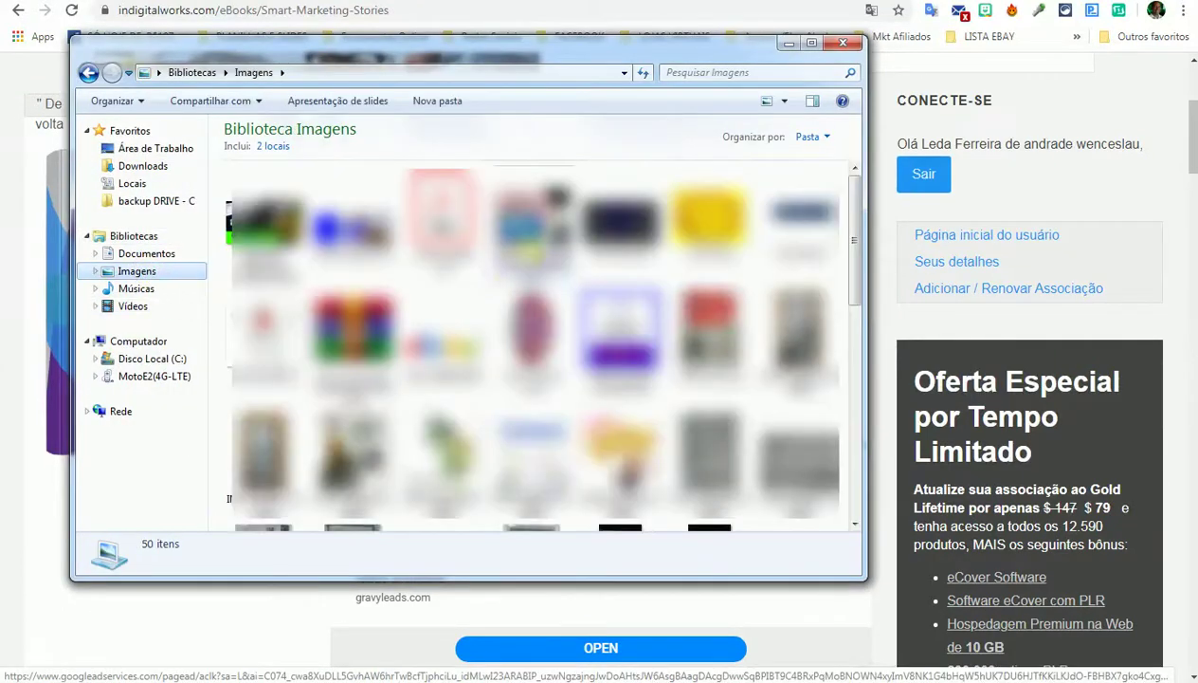
left_click(140, 290)
double_click(314, 236)
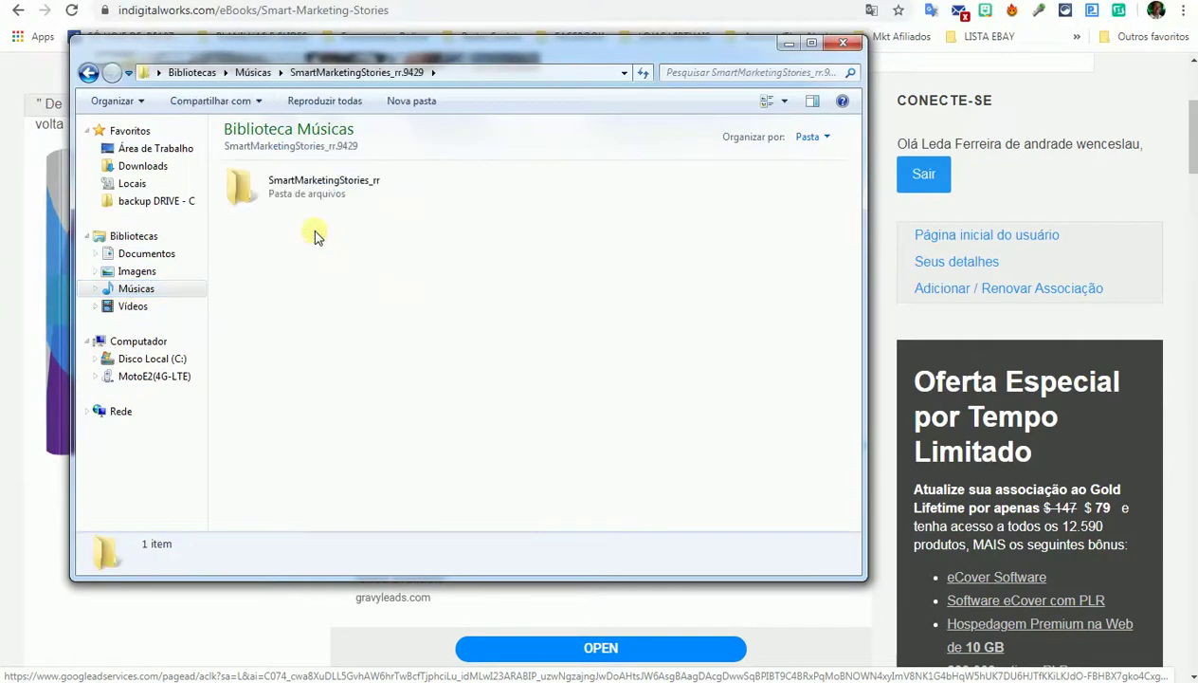
double_click(302, 185)
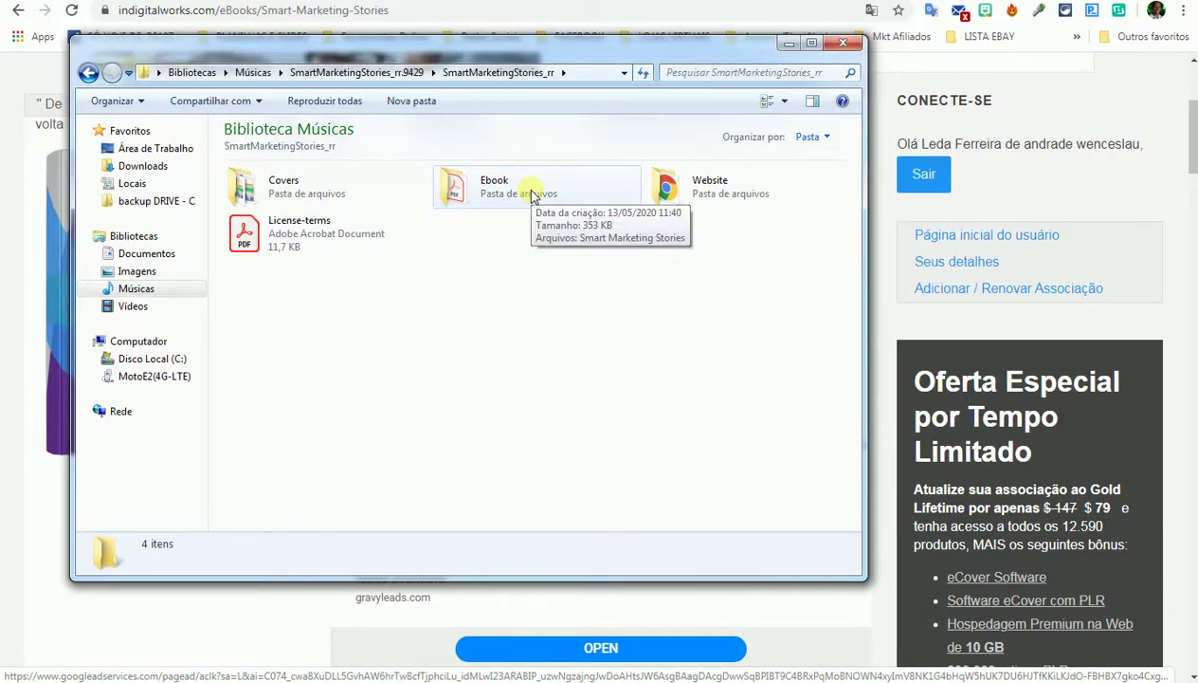
Restore the note "Mensagem para comprador do ebay" and read the buyer thank-you message with its feedback request.
mouse_move(388, 669)
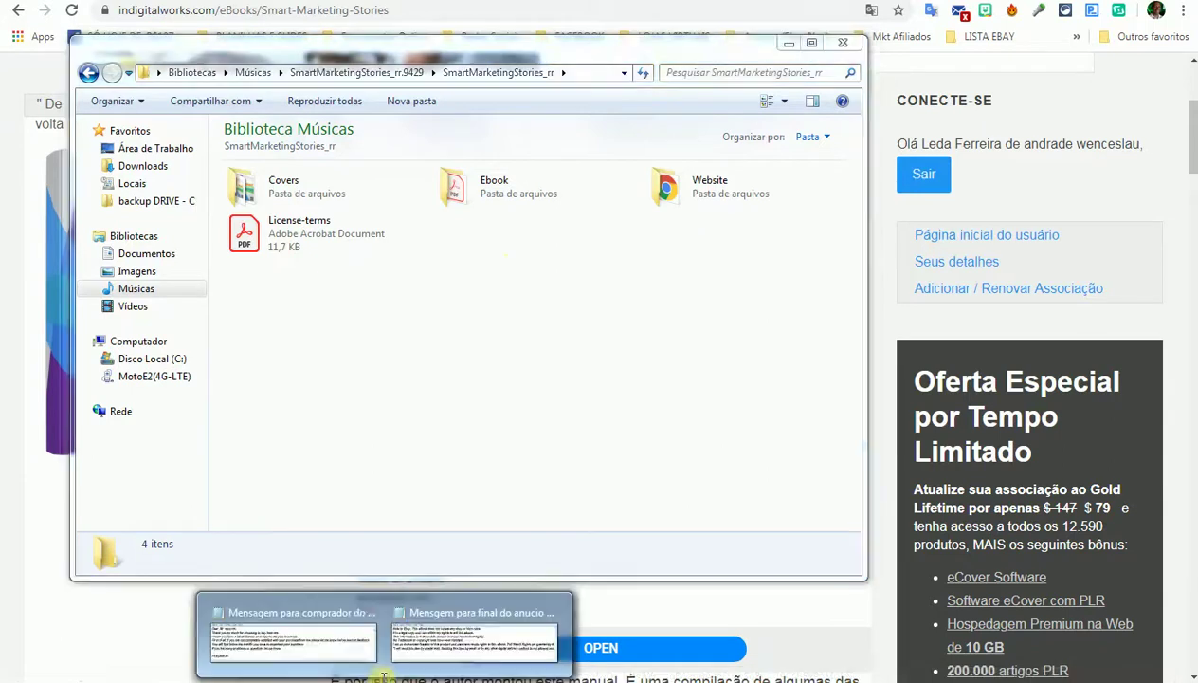
left_click(322, 643)
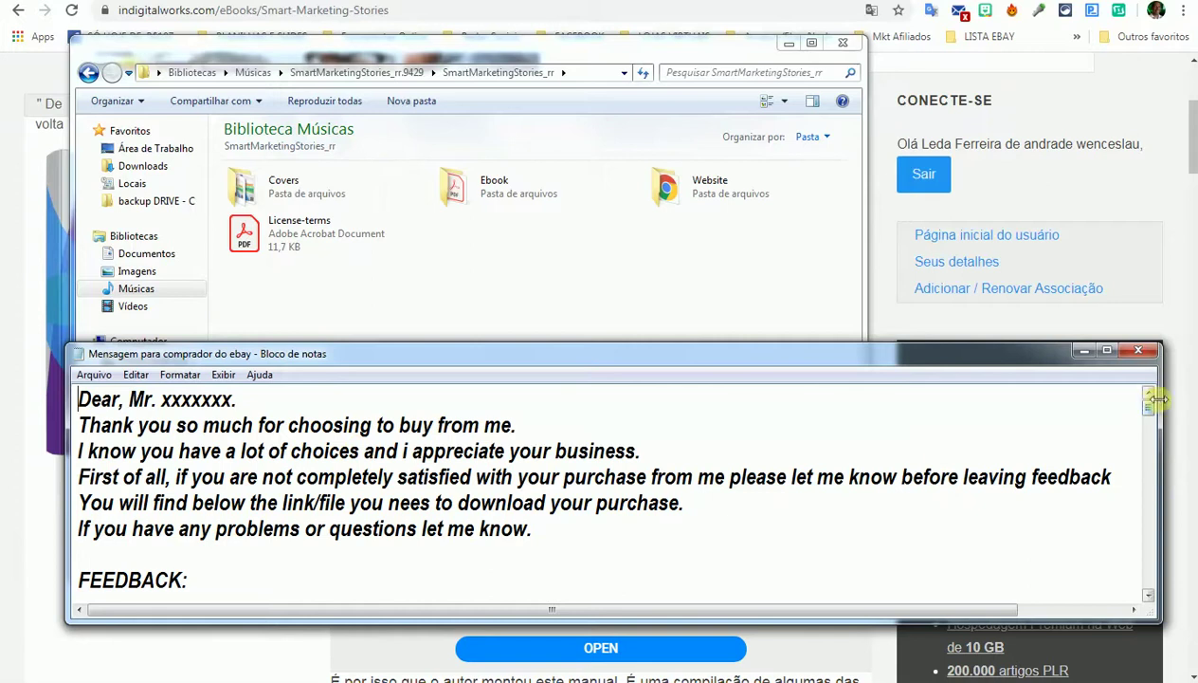
left_click_drag(1149, 410, 1161, 461)
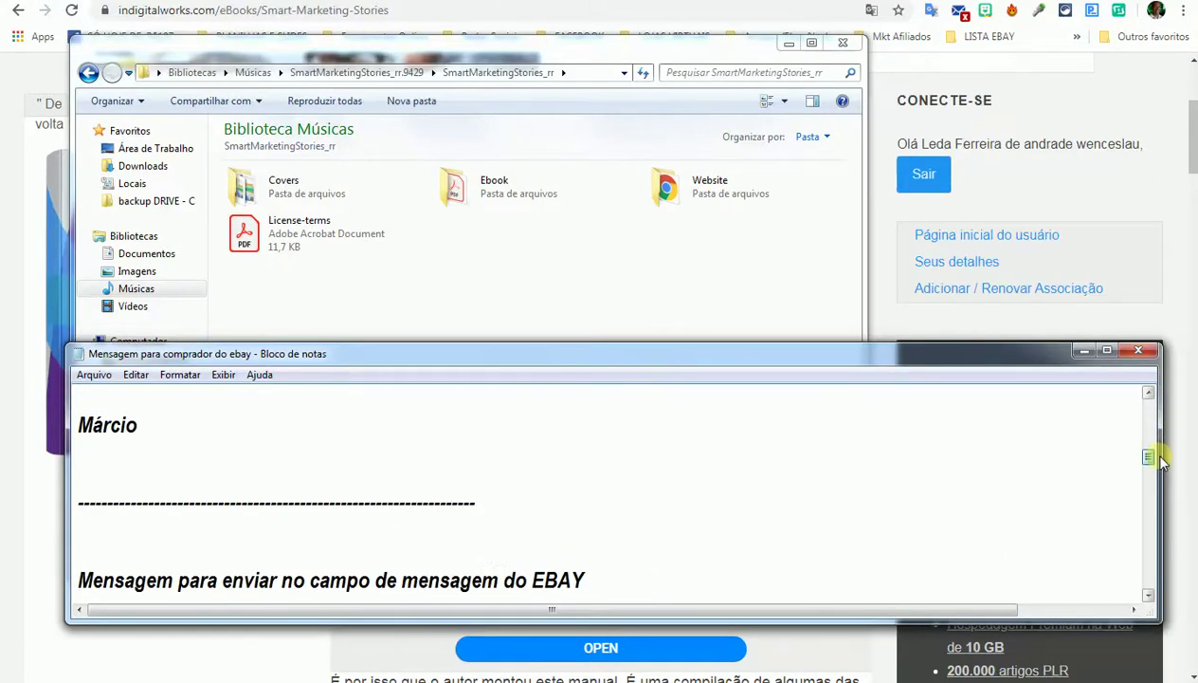
left_click_drag(1162, 461, 1164, 408)
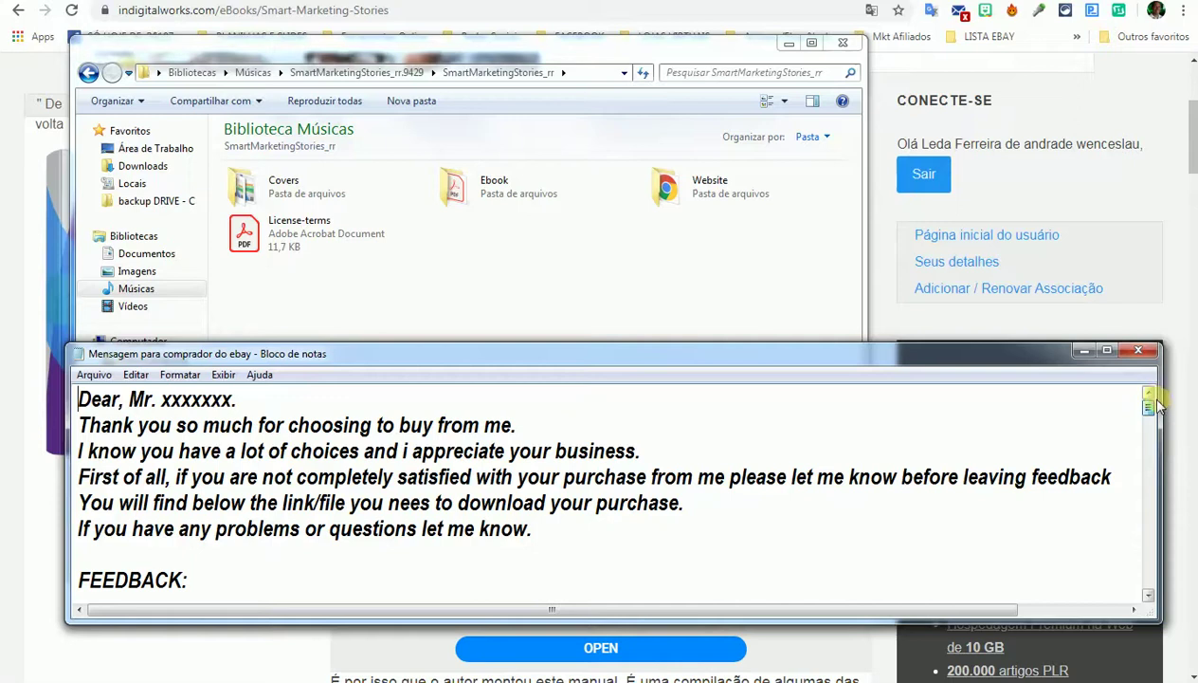
left_click_drag(1158, 407, 1159, 414)
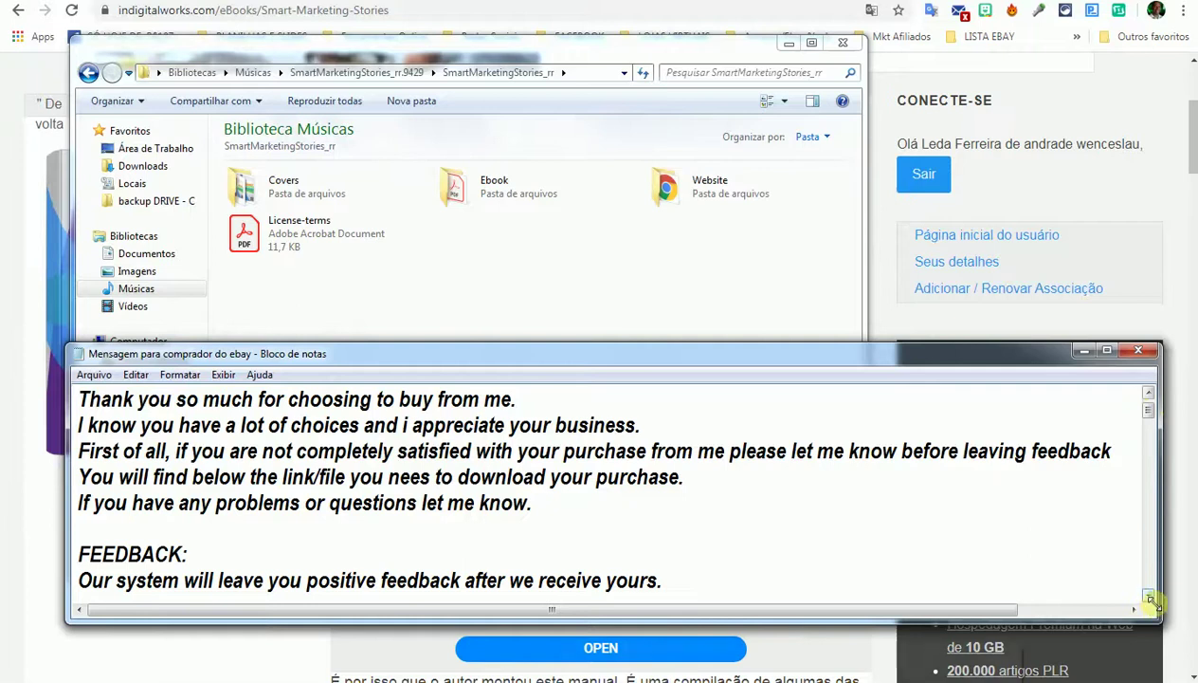
left_click(1149, 597)
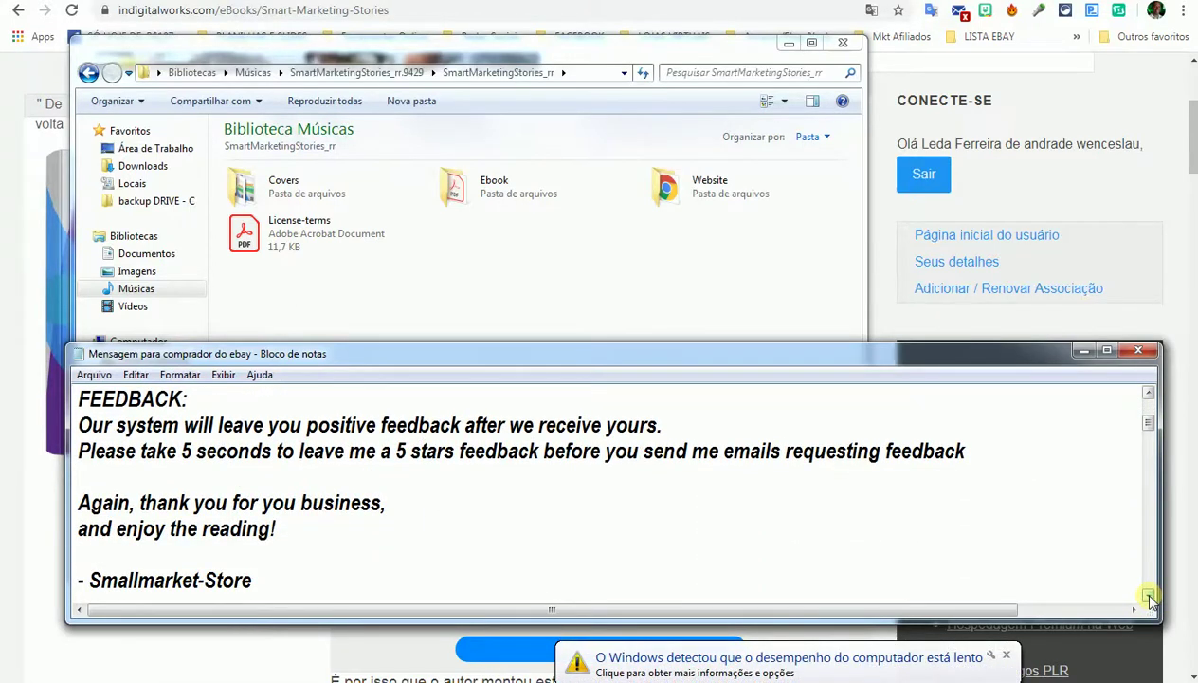
left_click(1149, 598)
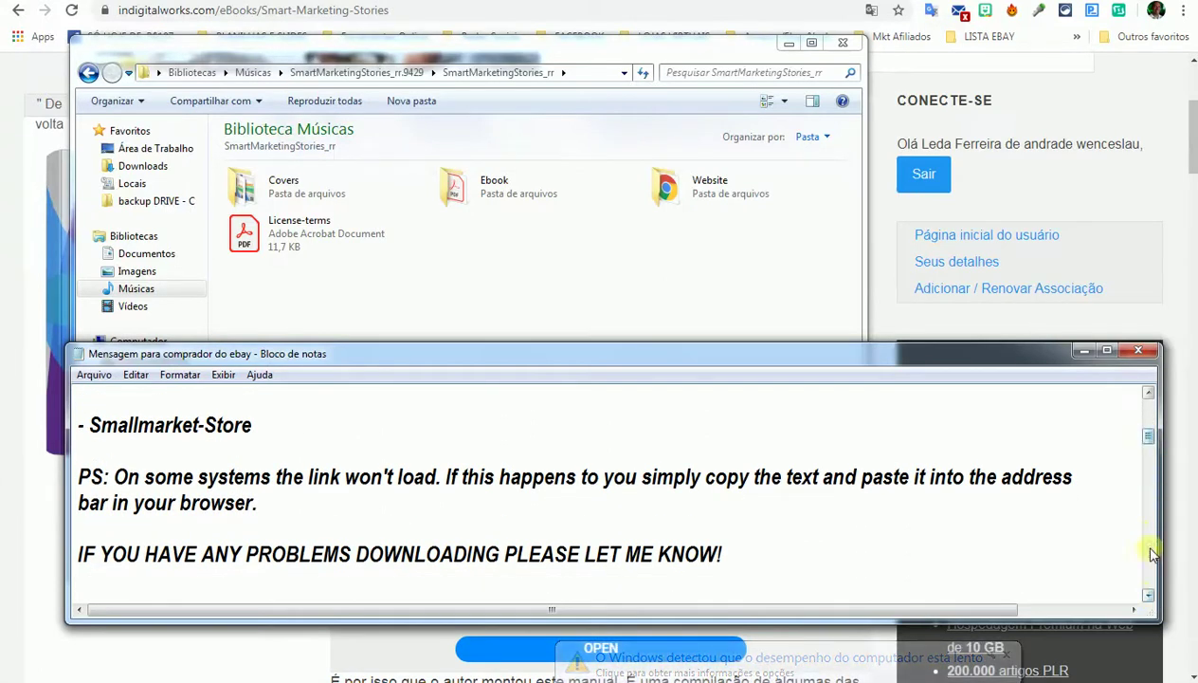
Examine the template in the buyer note for eBay's message field, "Mensagem para enviar no campo de mensagem do EBAY".
left_click(1149, 597)
left_click(1149, 597)
left_click(1149, 597)
left_click(1149, 597)
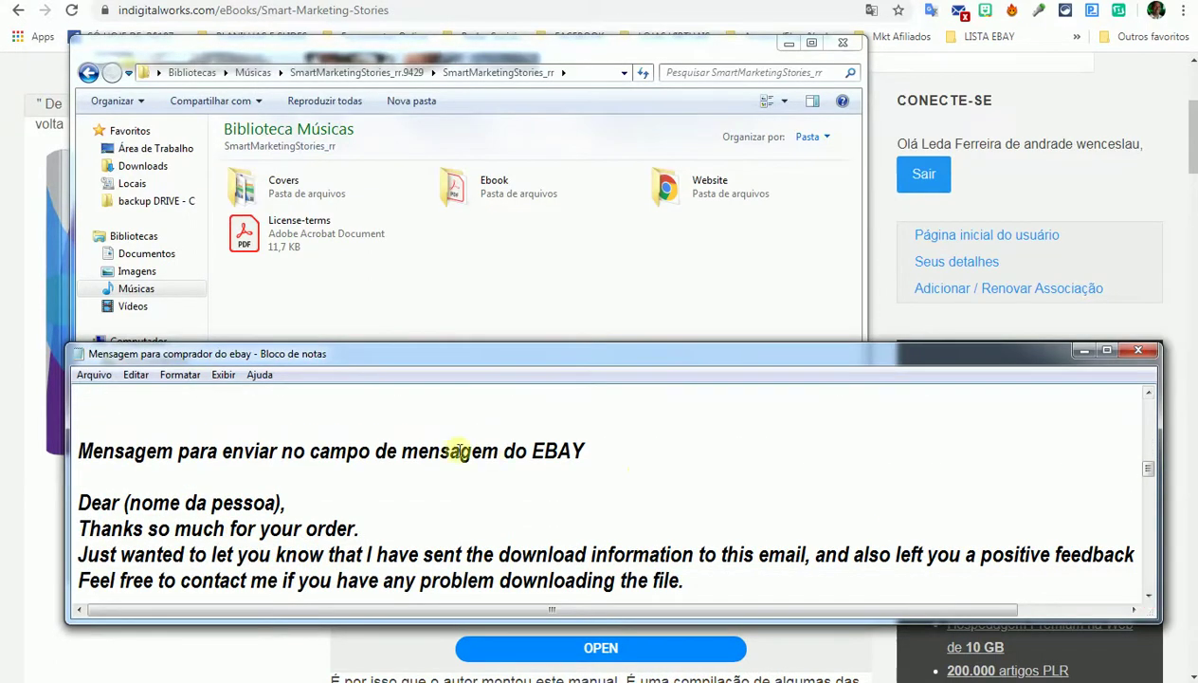
left_click(1149, 597)
left_click(1149, 597)
left_click(1149, 597)
left_click(1149, 597)
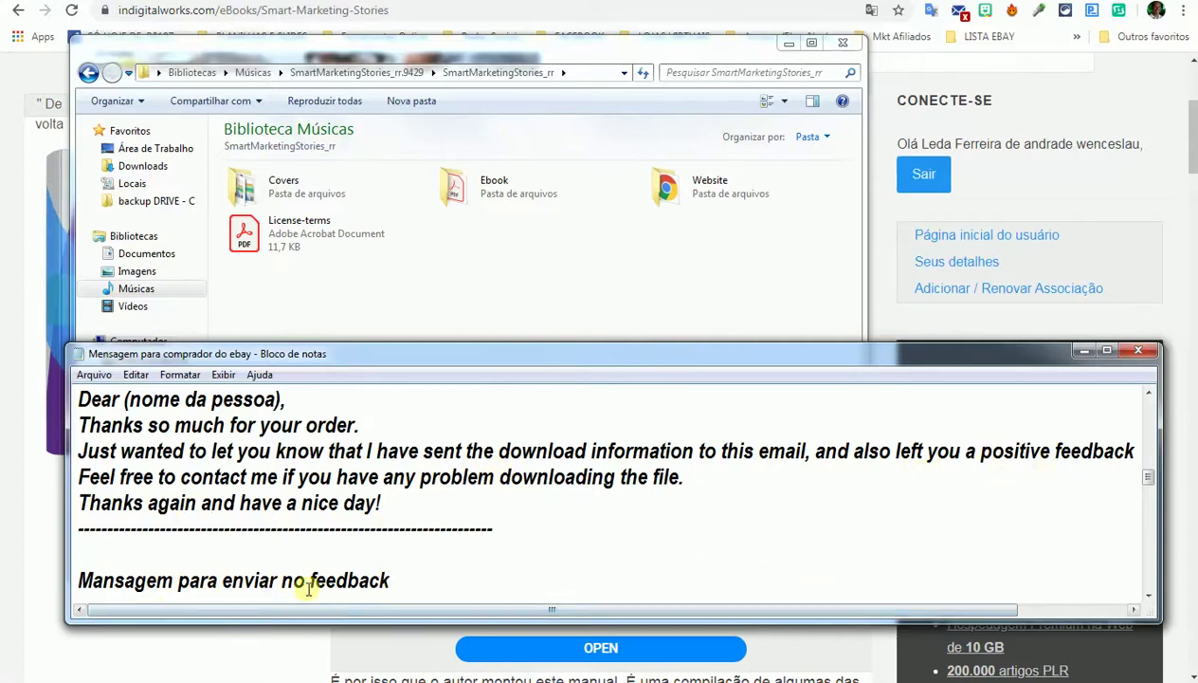
Read the template for the buyer's feedback under "Mansagem para enviar no feedback".
left_click(1148, 595)
left_click(1148, 595)
left_click(1148, 596)
left_click(1148, 596)
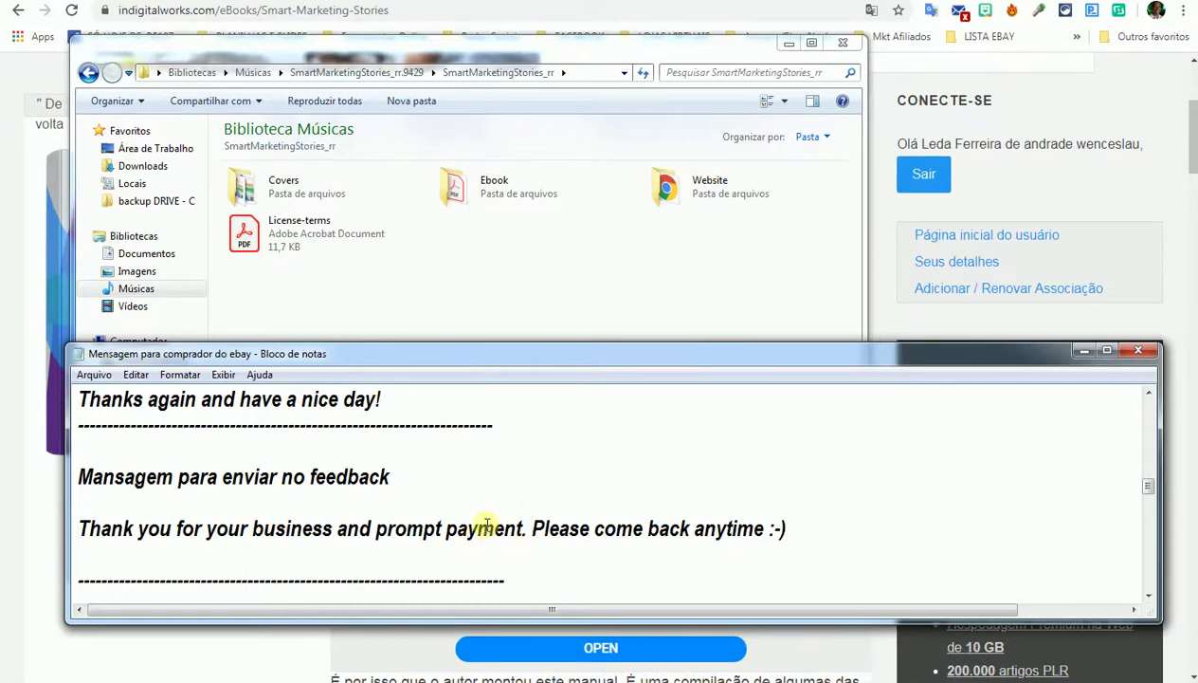
Read the note's templates "mensagem oferecendo mais produtos" and "pedir email para enviar pdf".
left_click(1148, 596)
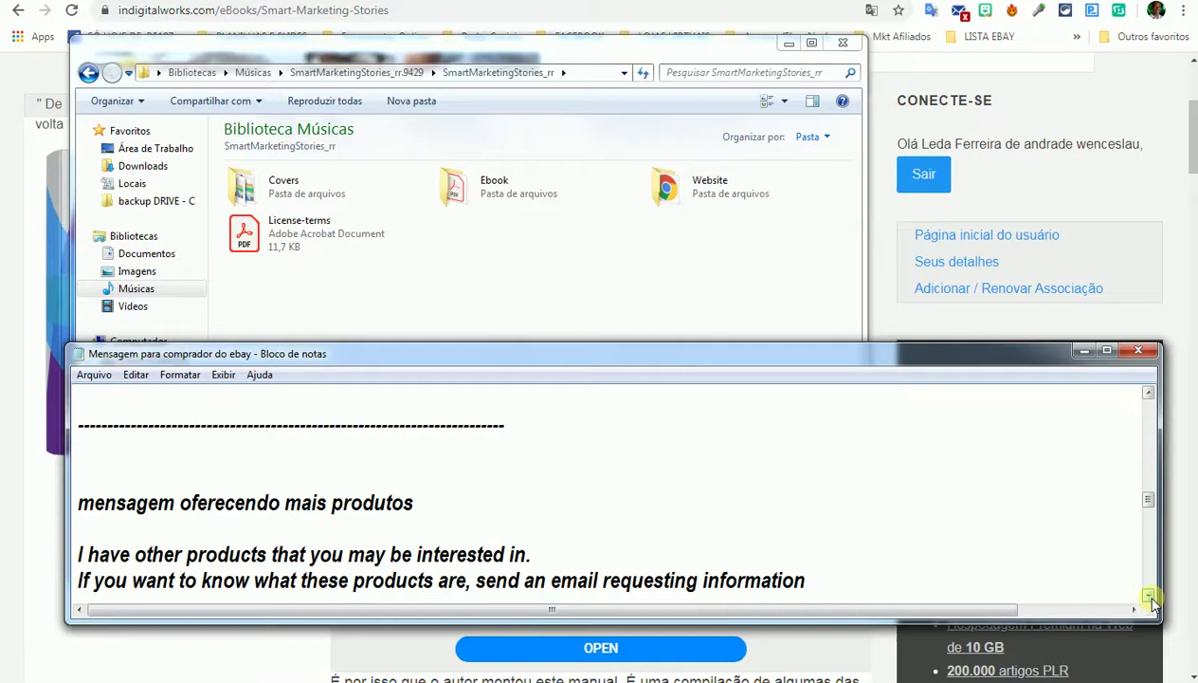
left_click(1149, 596)
left_click(1149, 596)
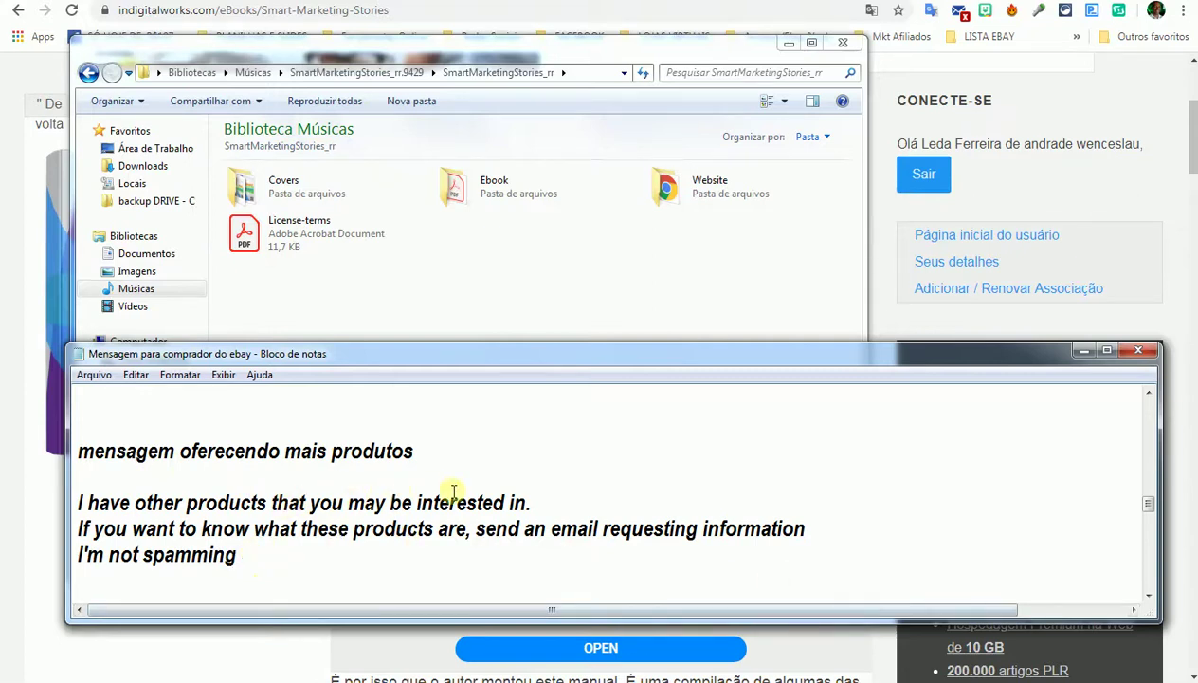
double_click(1149, 595)
left_click(1149, 596)
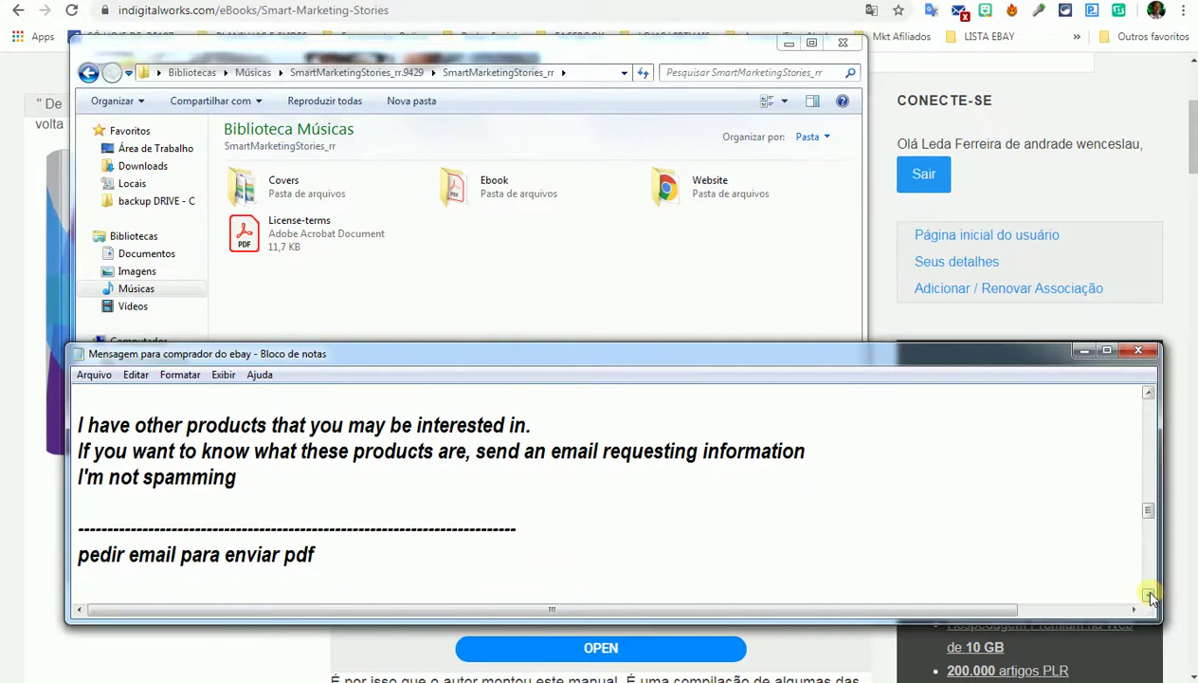
double_click(1149, 595)
left_click(1149, 596)
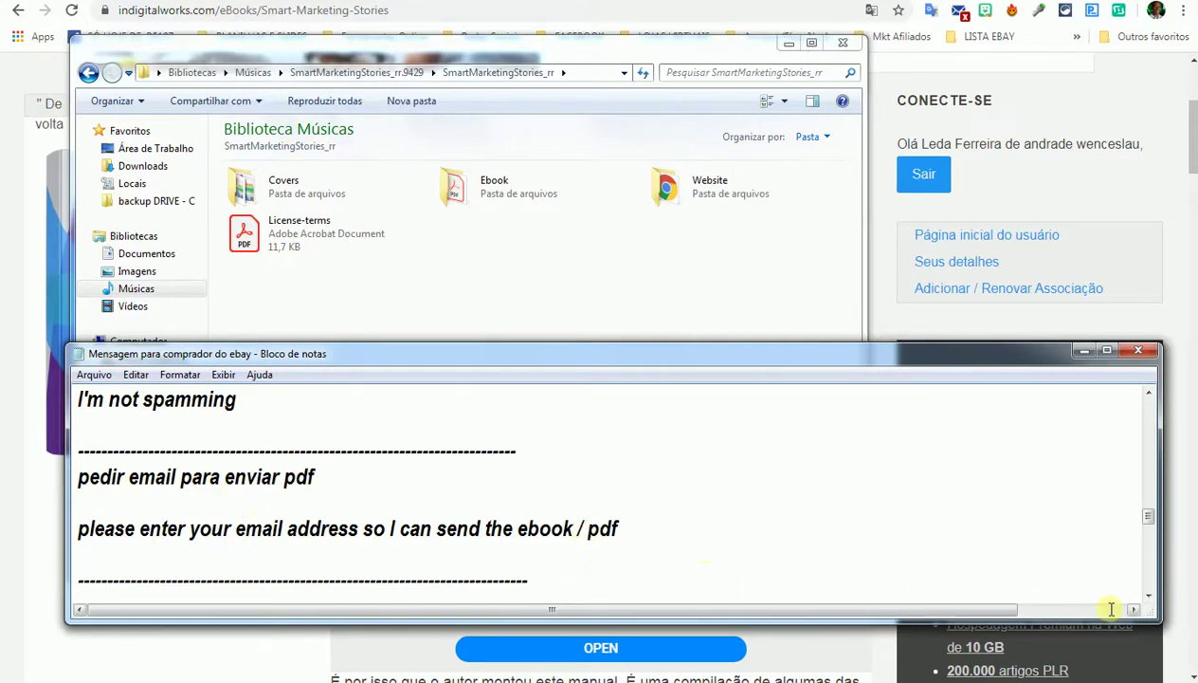
Read the "Enviar sem e-mail" template in the buyer note down to its Google Drive download link.
left_click(1148, 595)
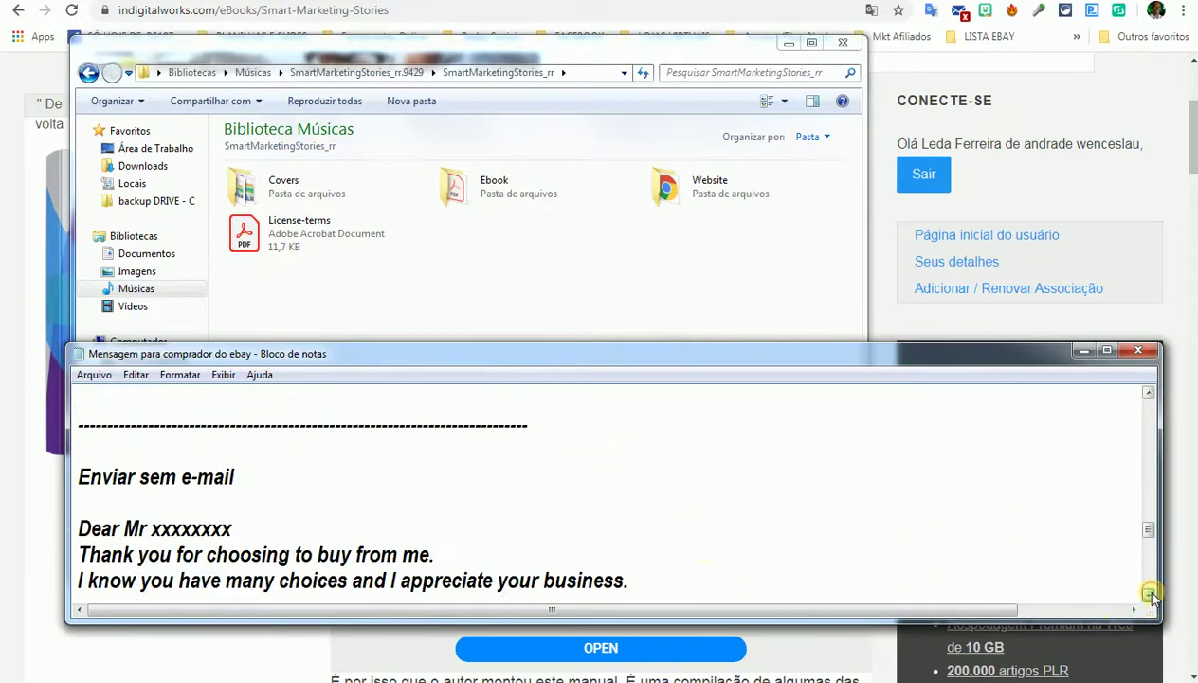
left_click(1148, 596)
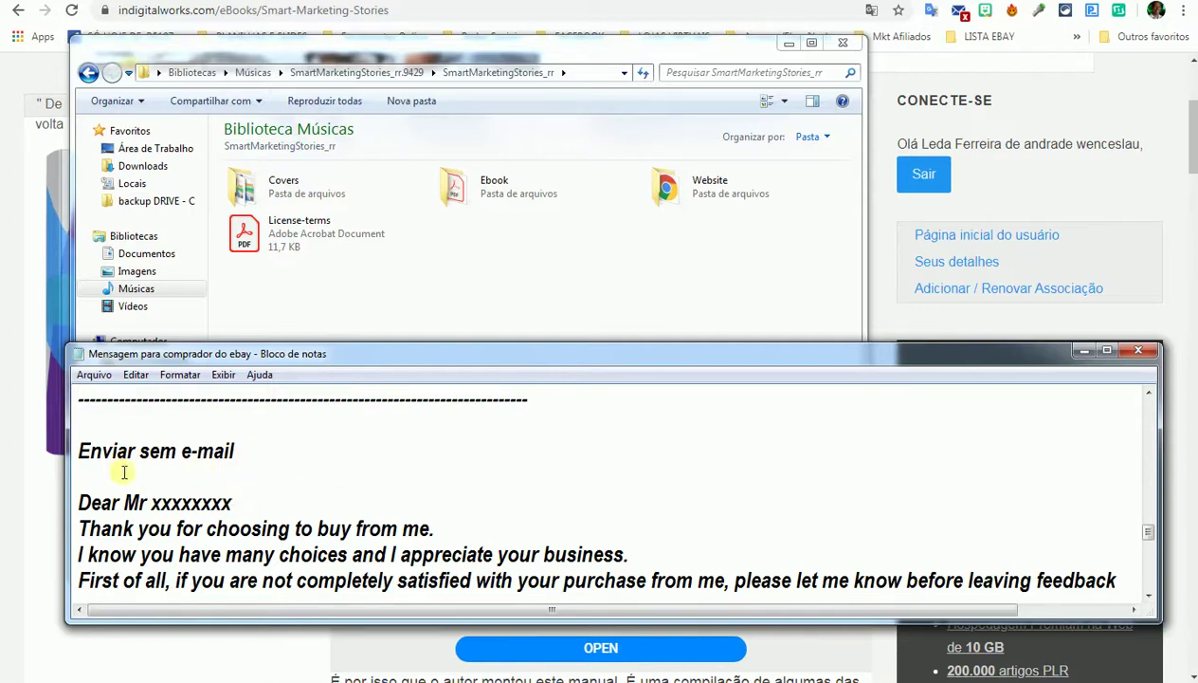
left_click(1148, 599)
left_click(1148, 599)
left_click(1148, 597)
left_click(1148, 596)
left_click(1148, 595)
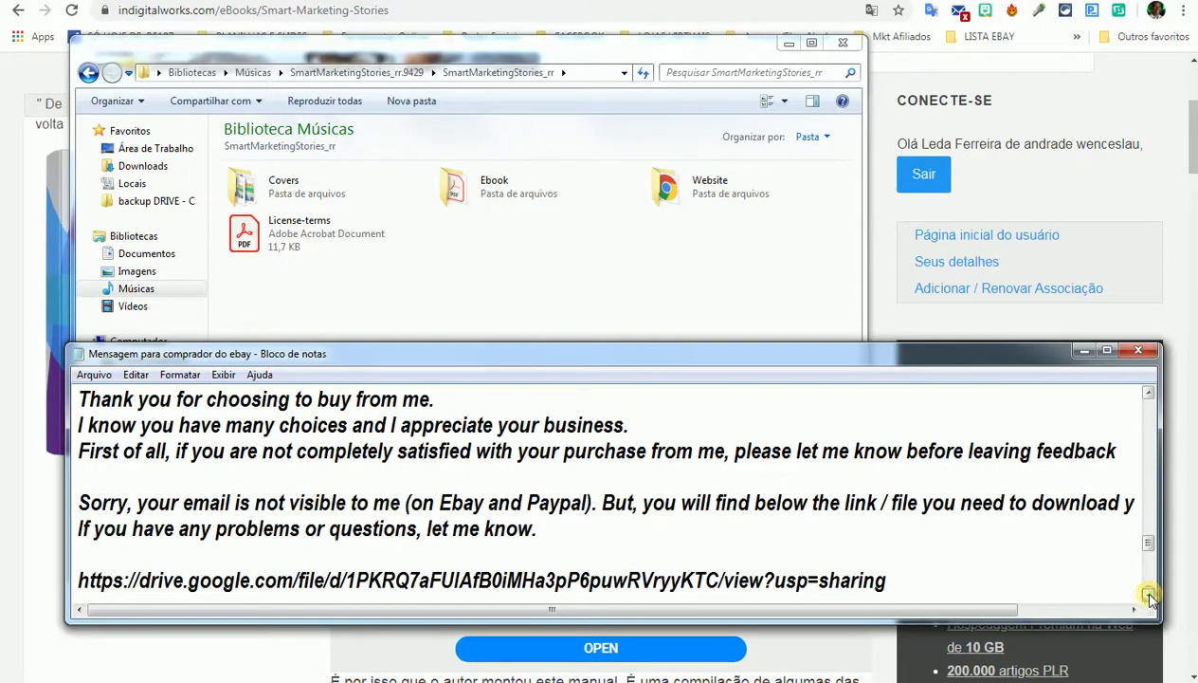
left_click(1148, 595)
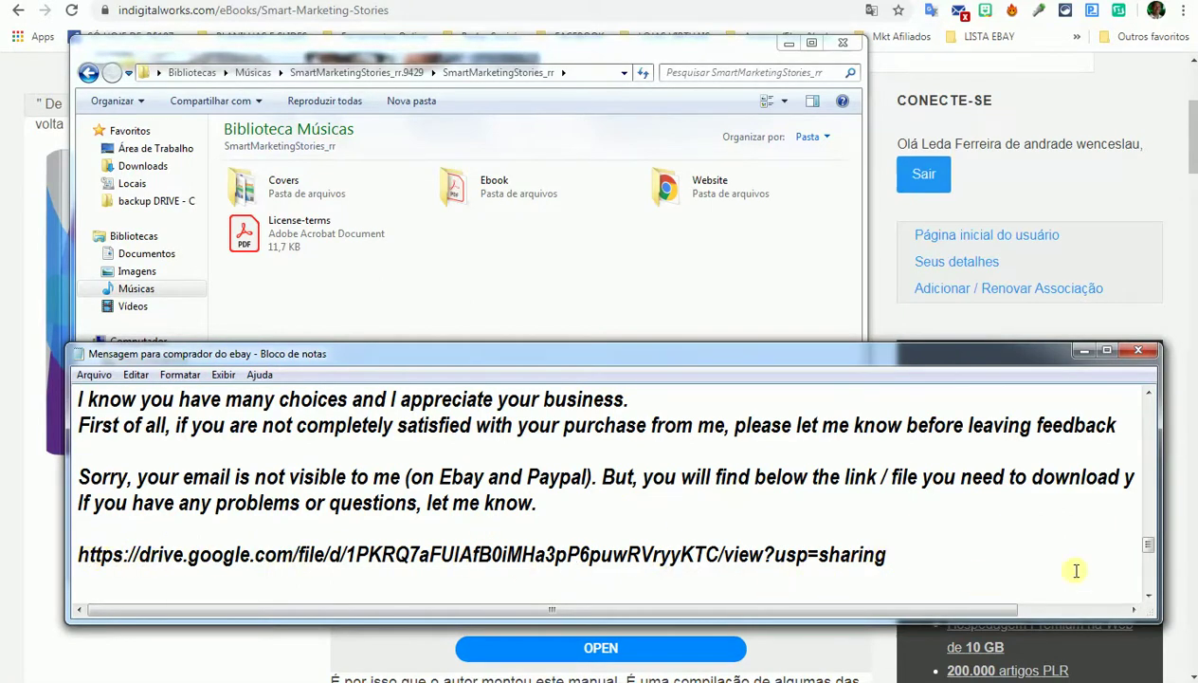
Read the template's closing notes on link problems and extracting zip files, and minimize the buyer note.
left_click(1149, 596)
left_click(1149, 595)
left_click(1149, 595)
left_click(1149, 596)
left_click(1149, 595)
left_click(1149, 595)
left_click(1149, 596)
left_click(1149, 595)
left_click(1149, 595)
left_click(1149, 596)
left_click(1149, 595)
left_click(1148, 596)
left_click(1149, 596)
left_click(1149, 595)
left_click(1149, 595)
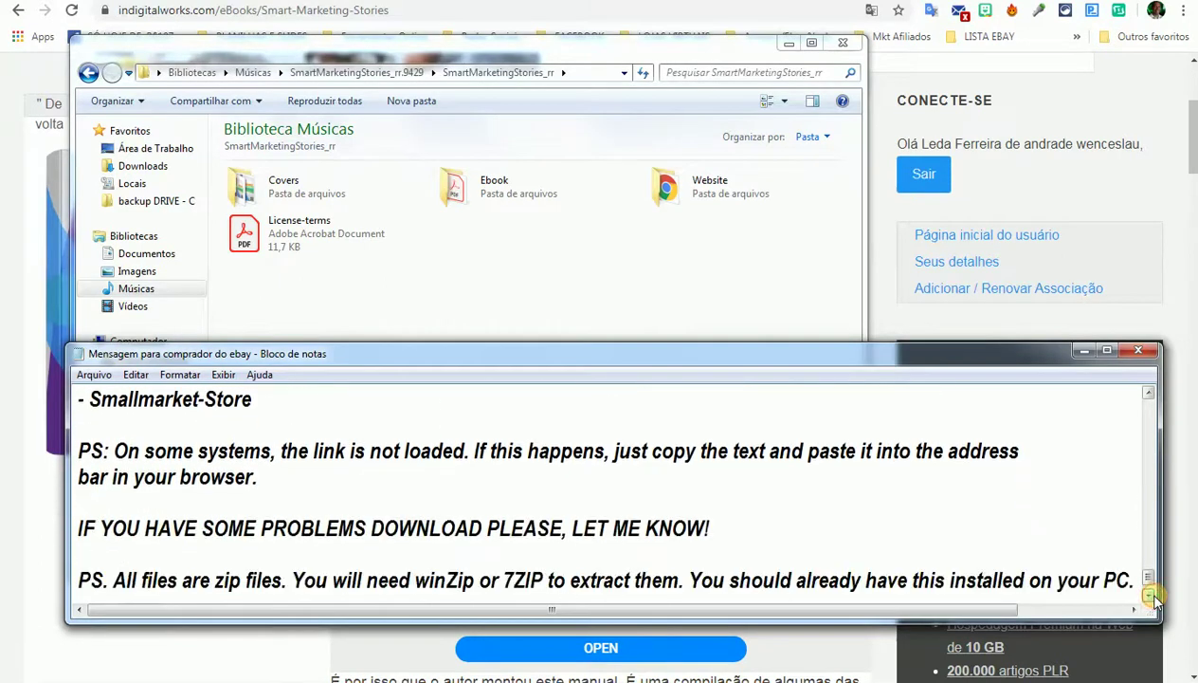
left_click(1149, 595)
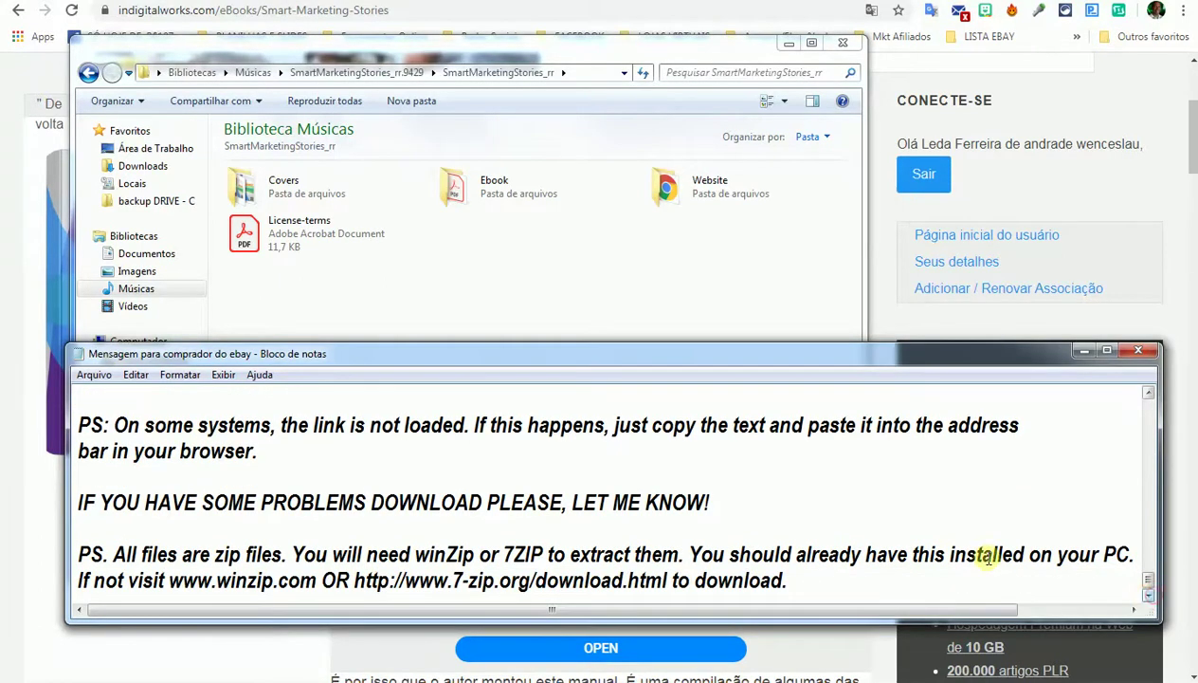
left_click(1084, 351)
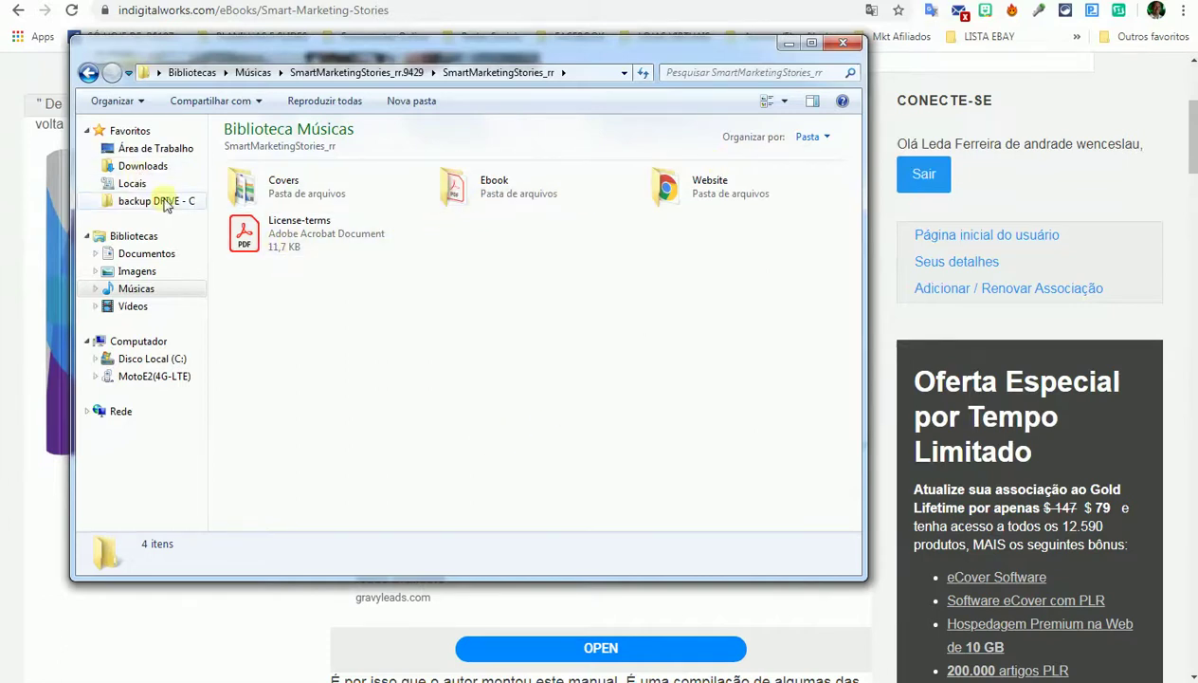
Open the Smart Marketing Stories PDF from the package's Ebook folder and select the title on its first page.
double_click(484, 190)
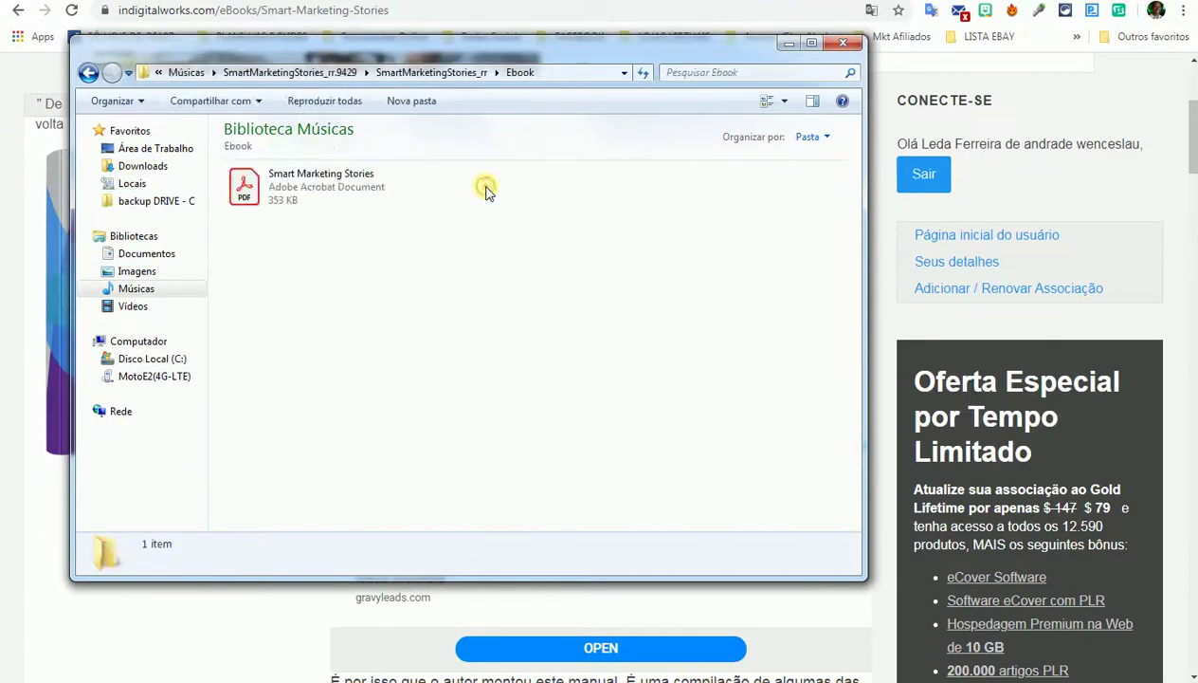
left_click(246, 190)
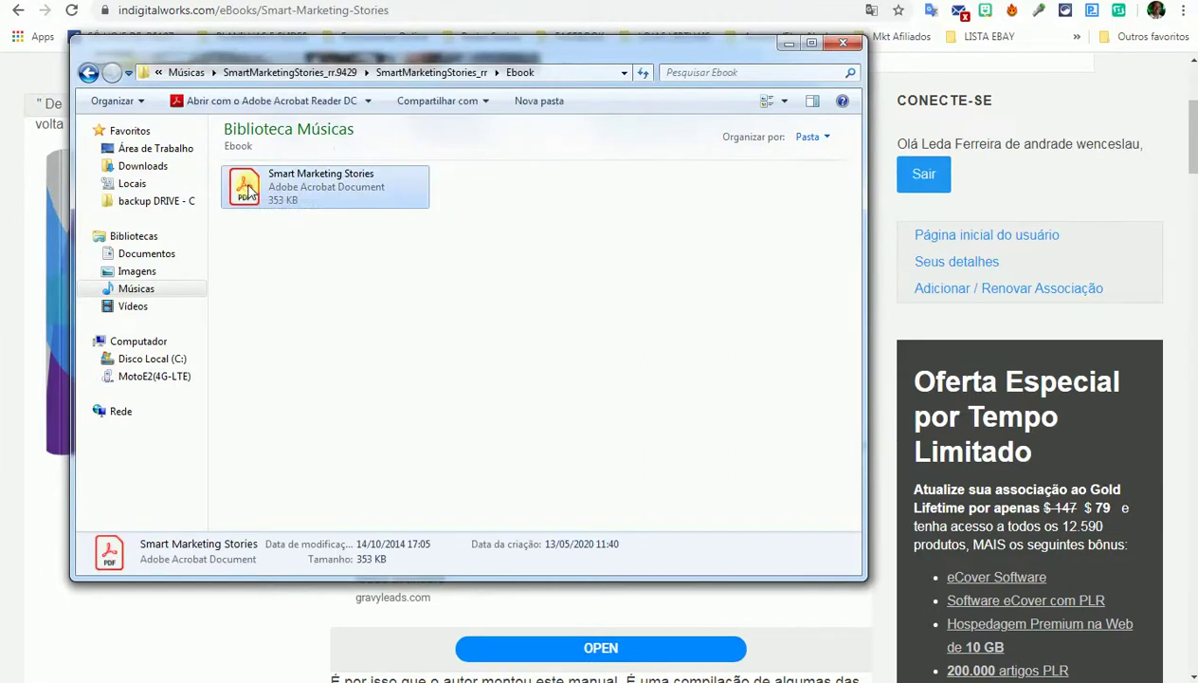
double_click(246, 190)
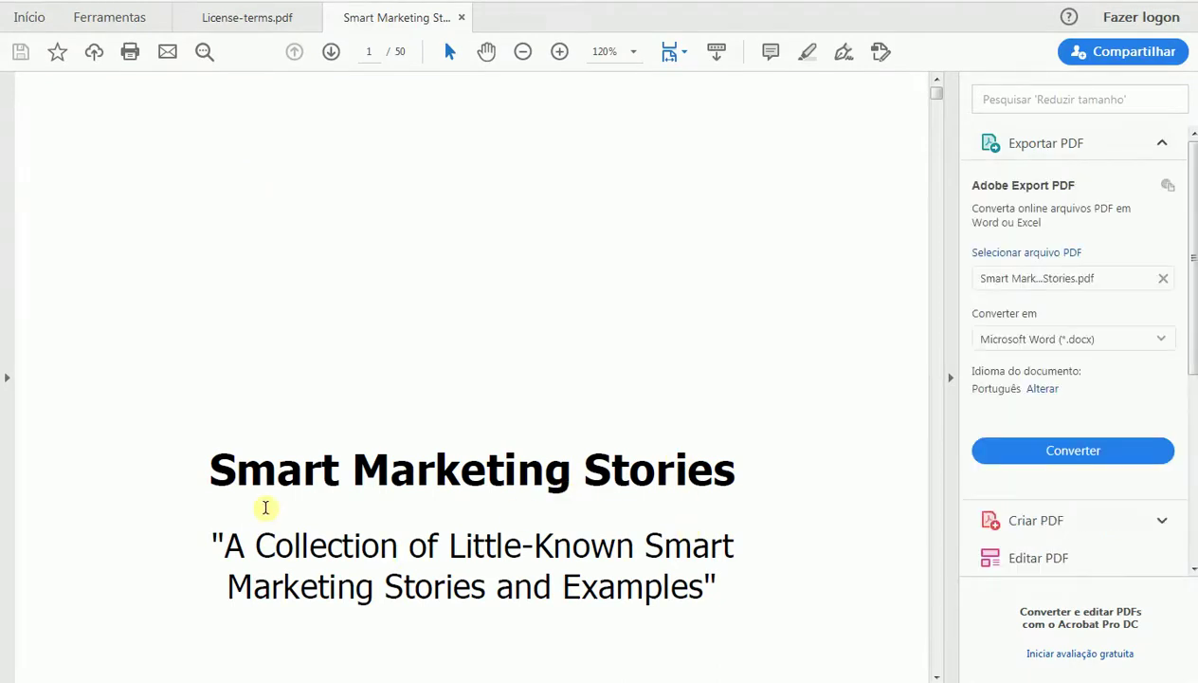
left_click_drag(211, 468, 681, 479)
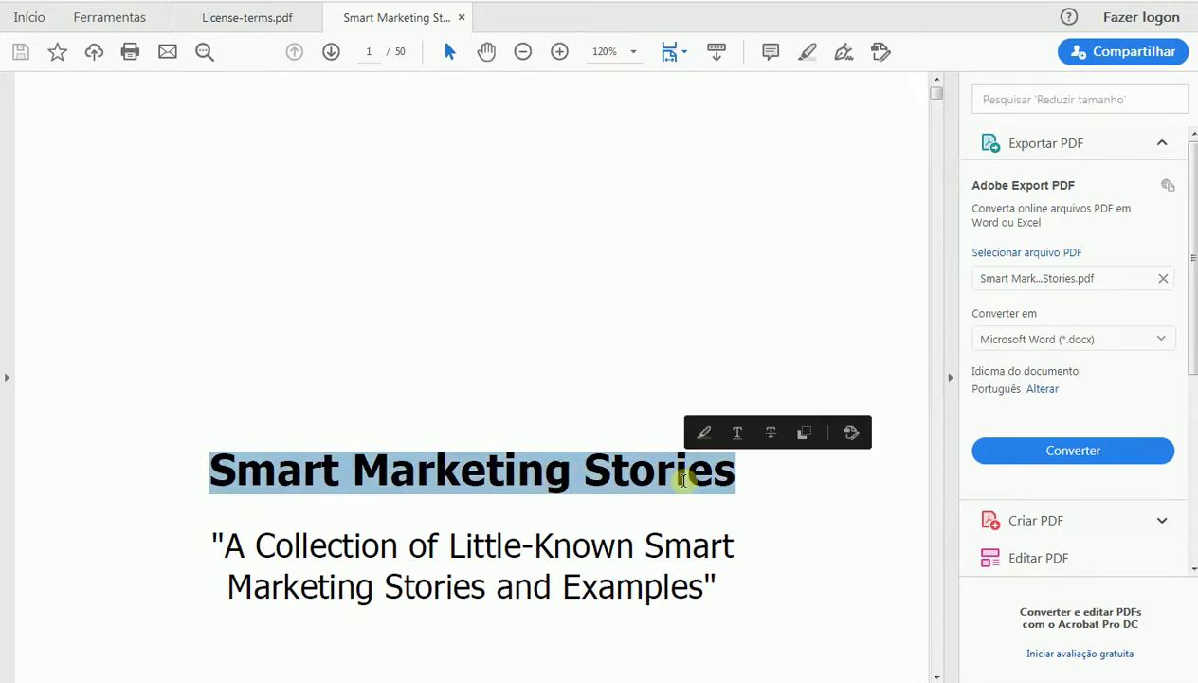
Switch to eBay in the browser and search all categories for "Smart Marketing Stories".
left_click(557, 677)
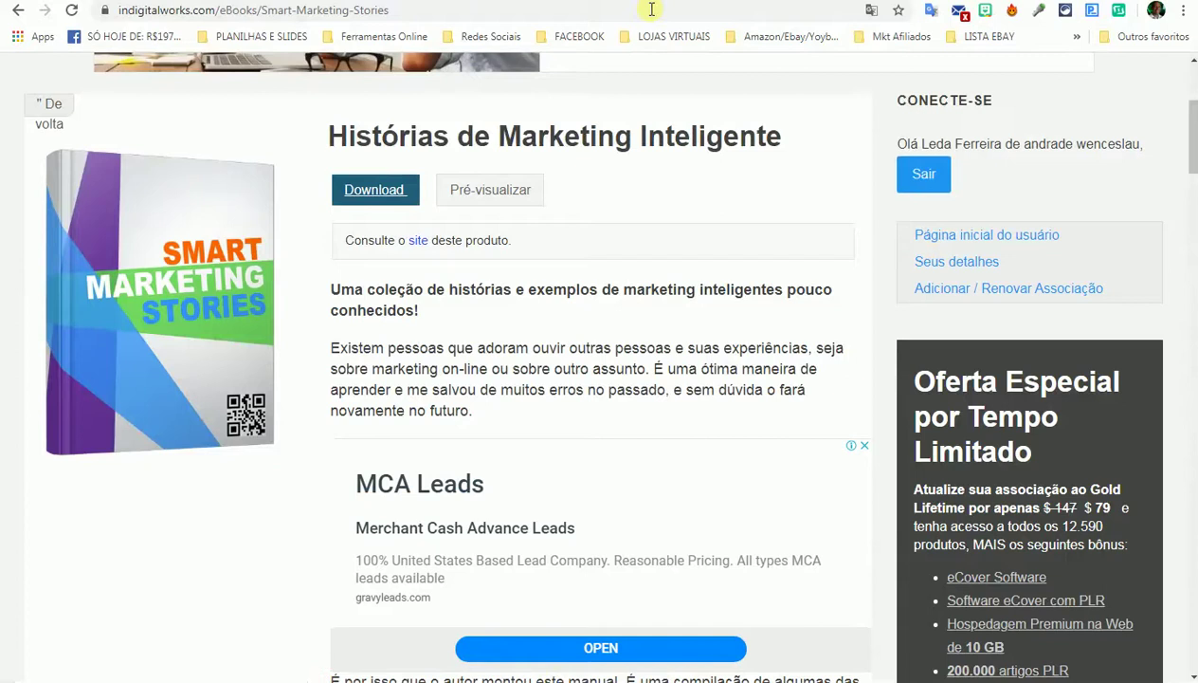
key("ctrl+Tab")
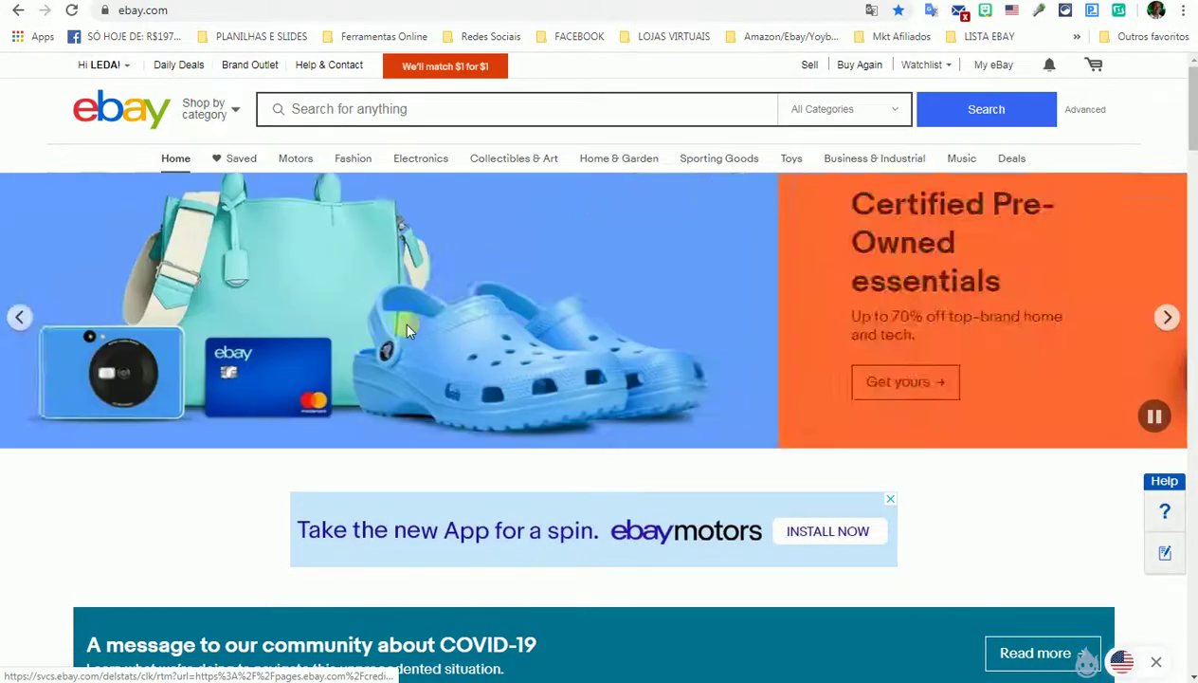
left_click(400, 107)
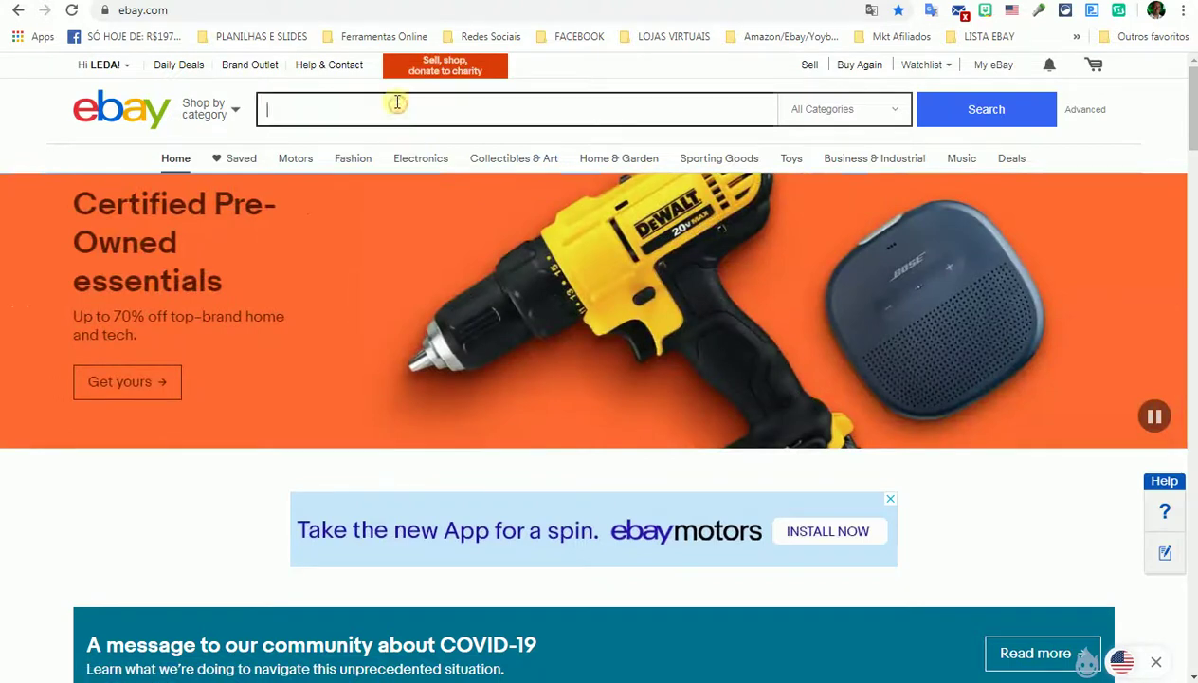
type("Smart Marketing Stores")
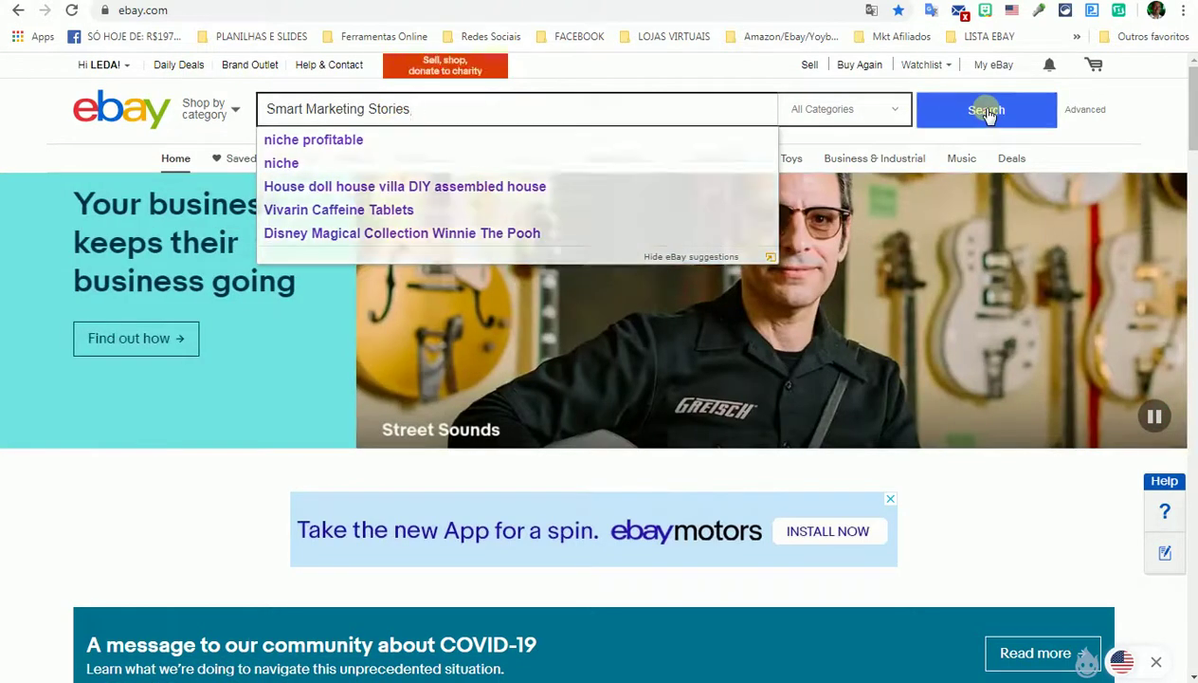
left_click(986, 110)
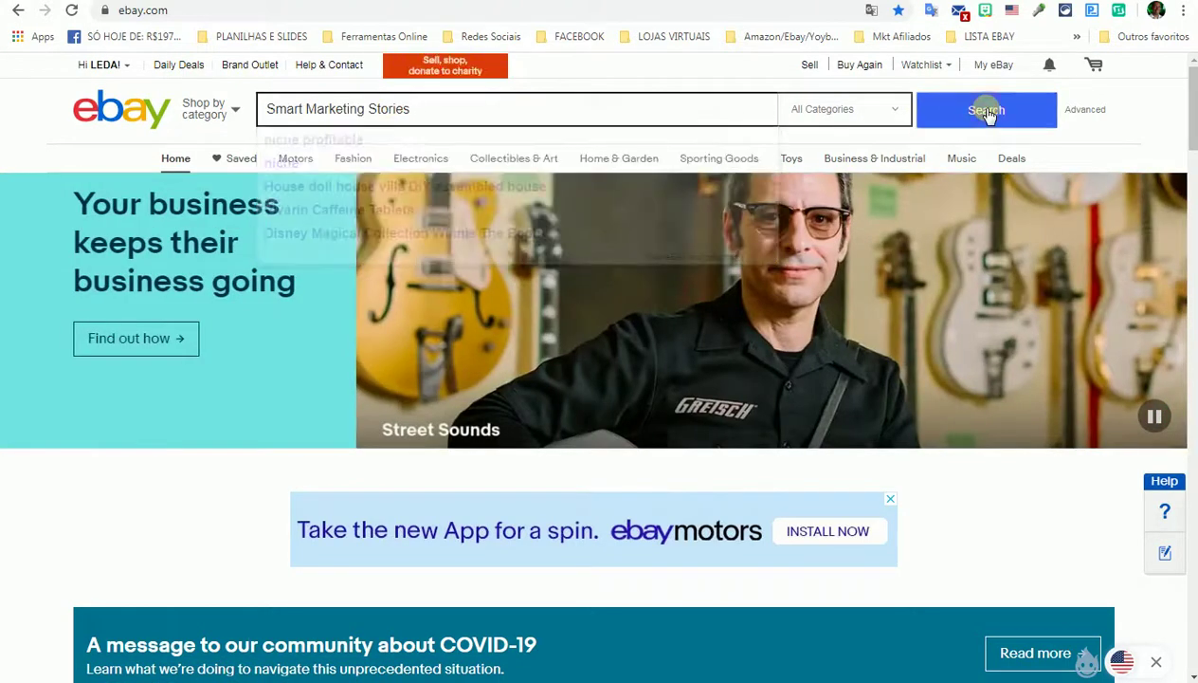
left_click(987, 110)
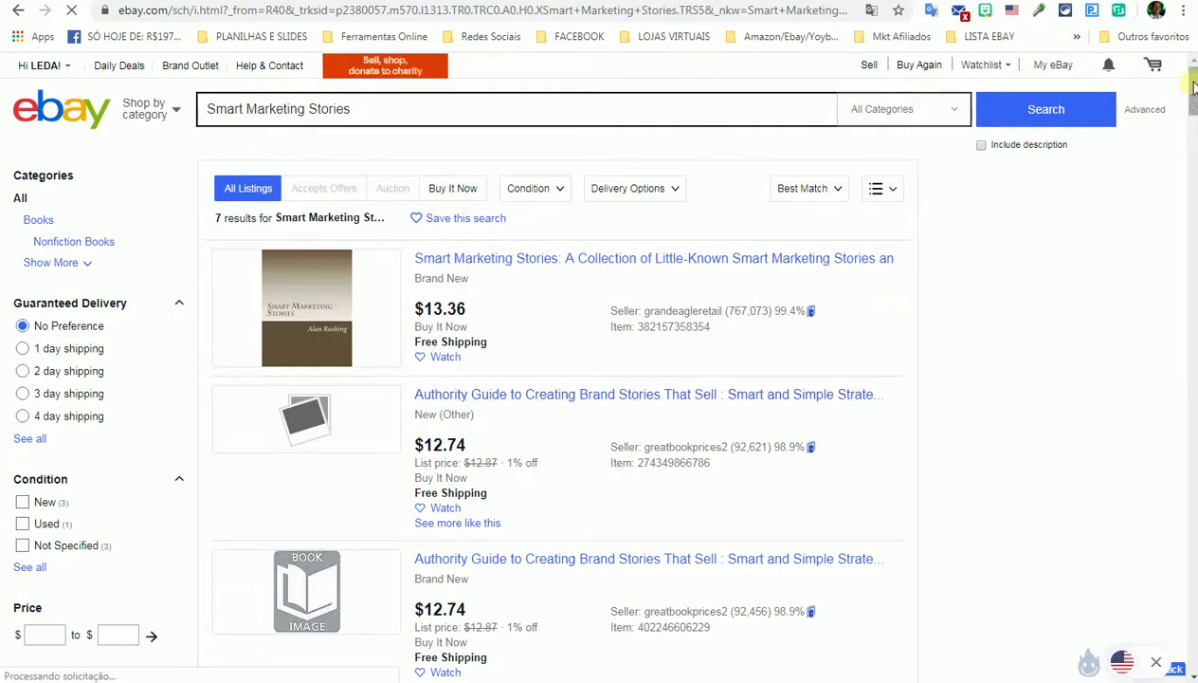
Compare the eBook offers in the results, view the $7.99 listing by netsale10, and return to the results.
scroll(1193, 92, "down", 1)
left_click_drag(1193, 92, 1193, 130)
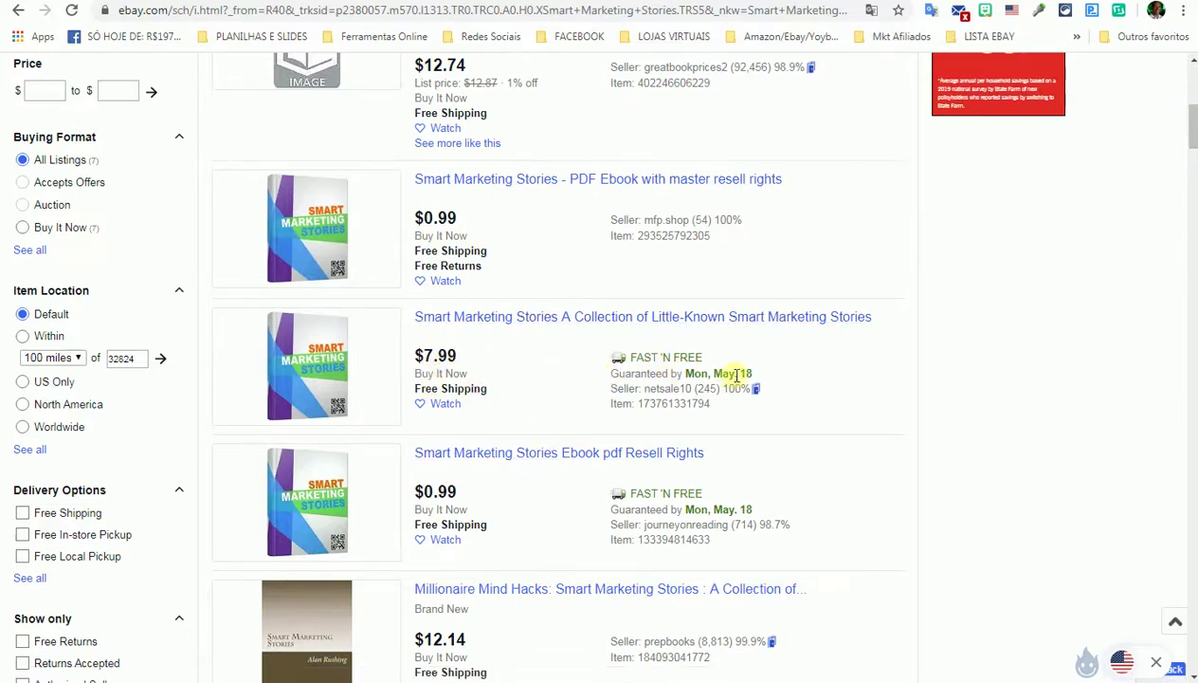
mouse_move(1193, 123)
left_mouse_down()
mouse_move(1193, 156)
mouse_move(1193, 126)
left_mouse_up()
left_click(488, 284)
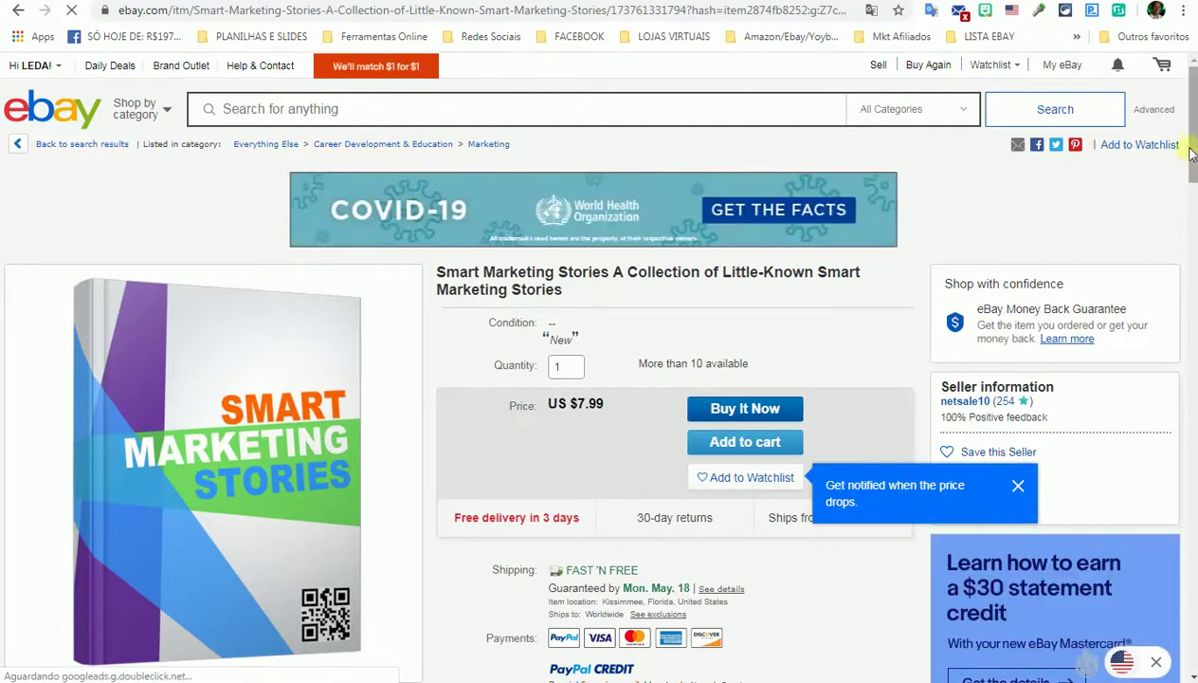
scroll(1191, 151, "down", 5)
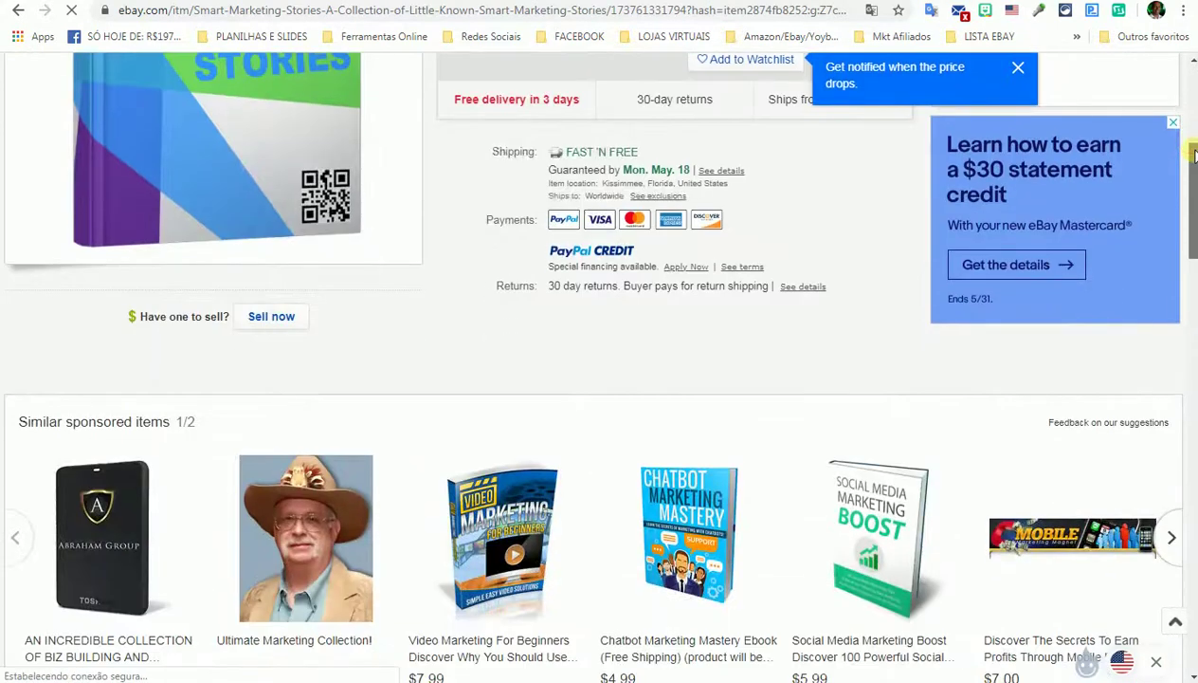
scroll(1193, 155, "up", 5)
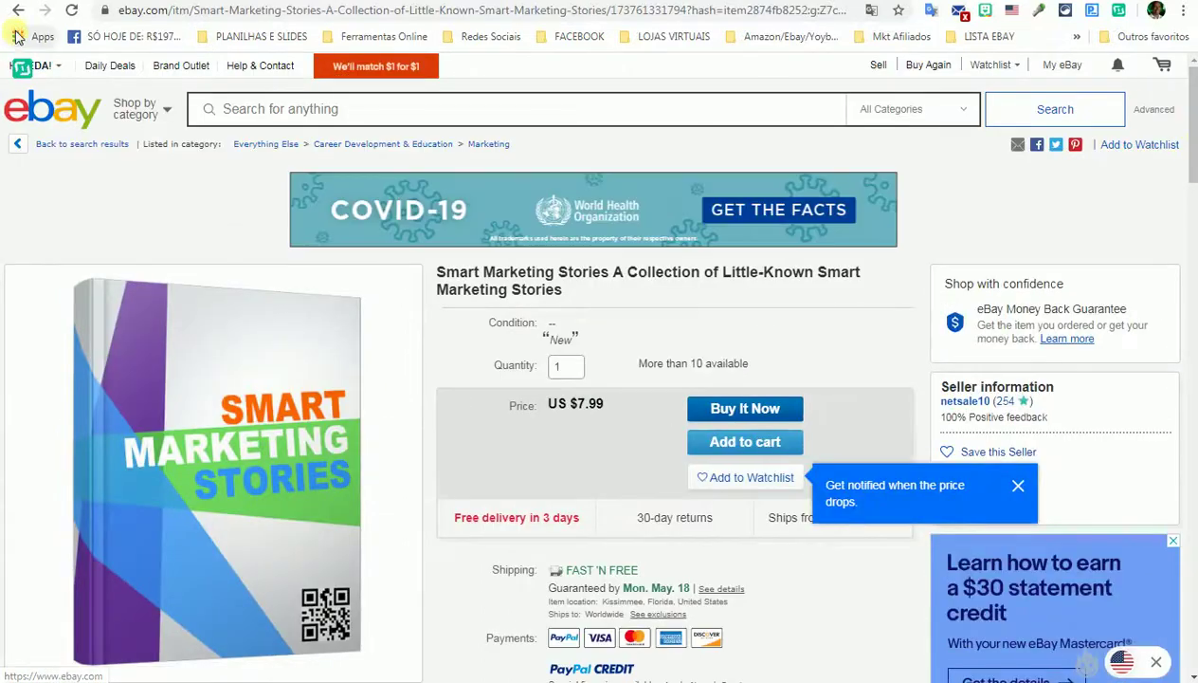
left_click(18, 11)
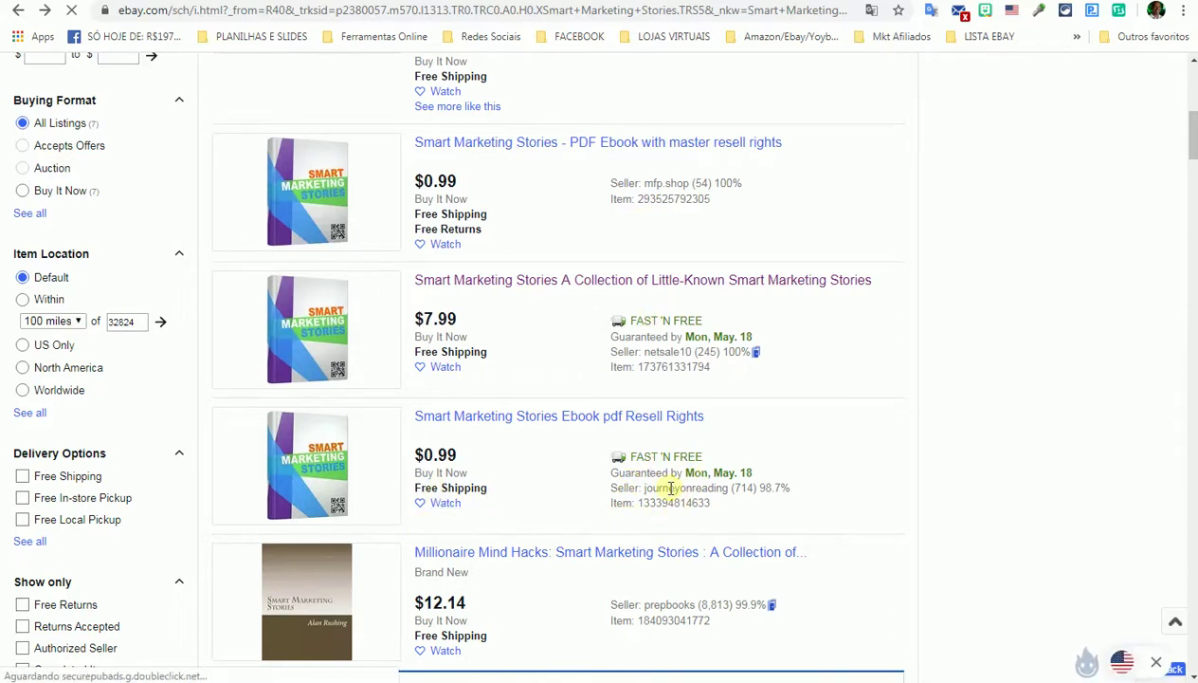
Start a new listing from the $0.99 "Smart Marketing Stories Ebook pdf Resell Rights" offer, signing in with the account password.
left_click(515, 418)
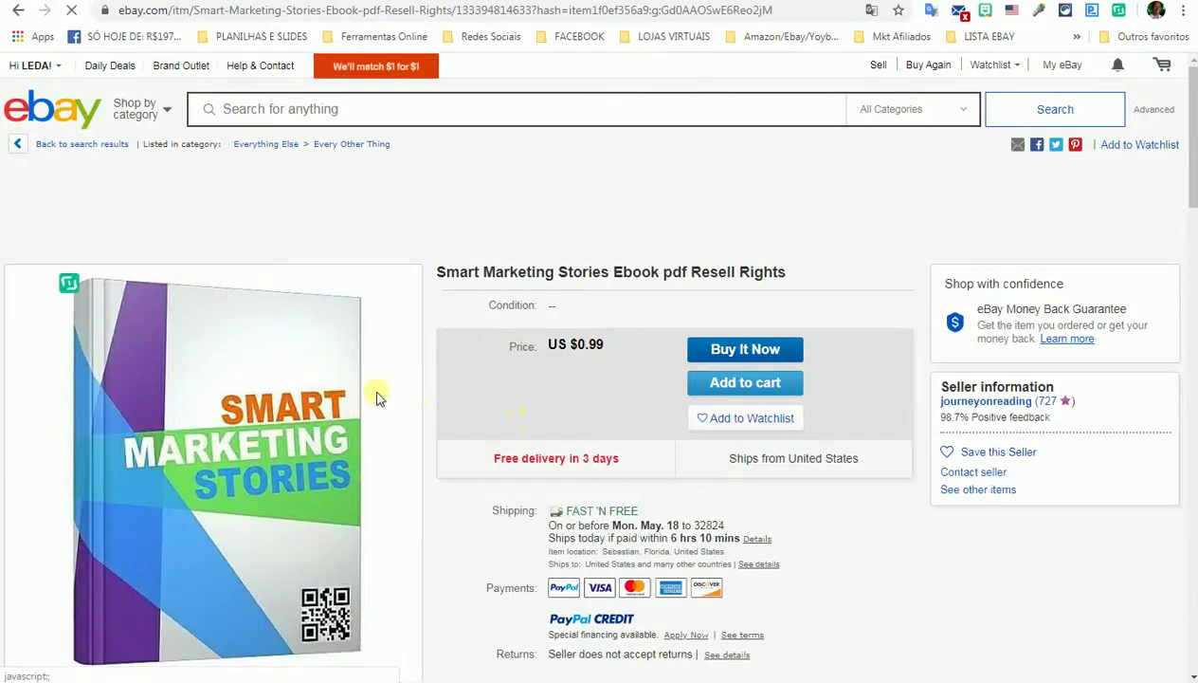
left_click_drag(1194, 95, 1188, 159)
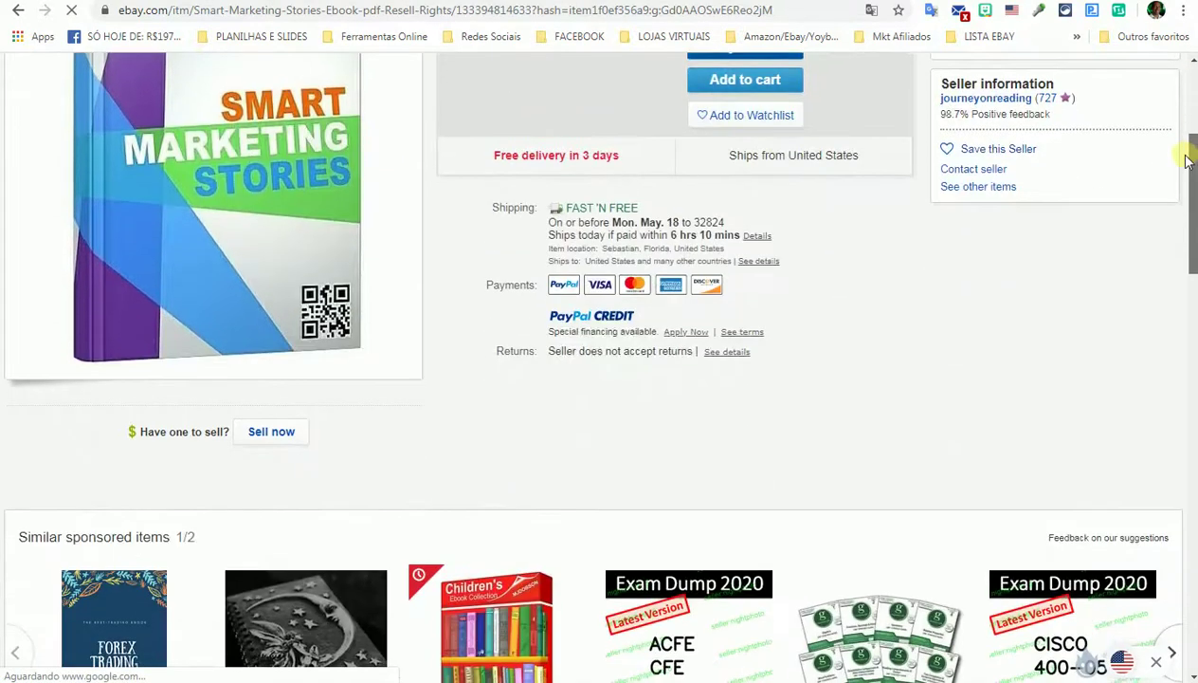
left_click(279, 438)
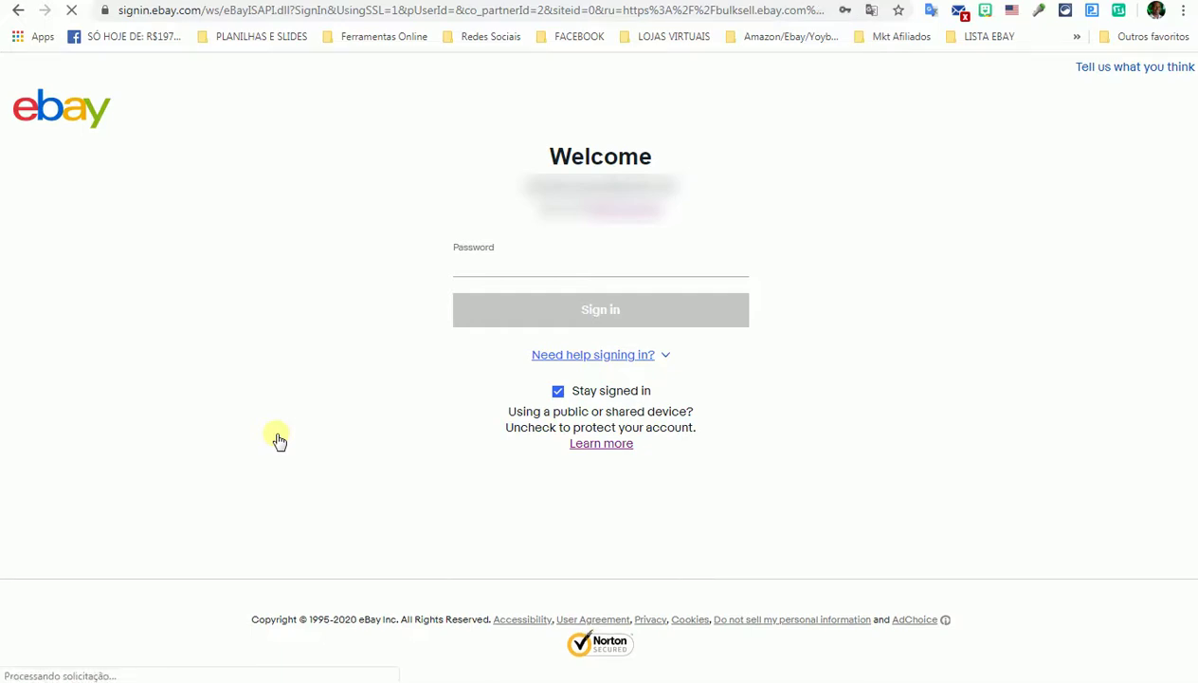
left_click(597, 313)
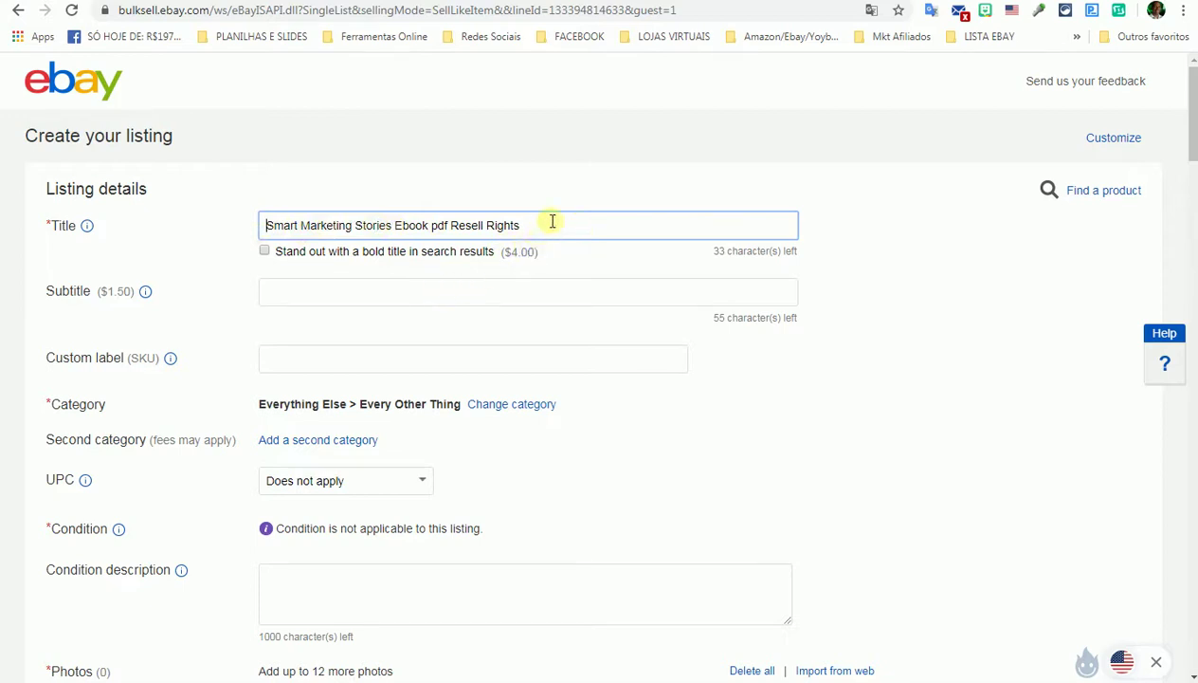
Add "Fast Shipping" to the end of the listing title.
left_click(563, 223)
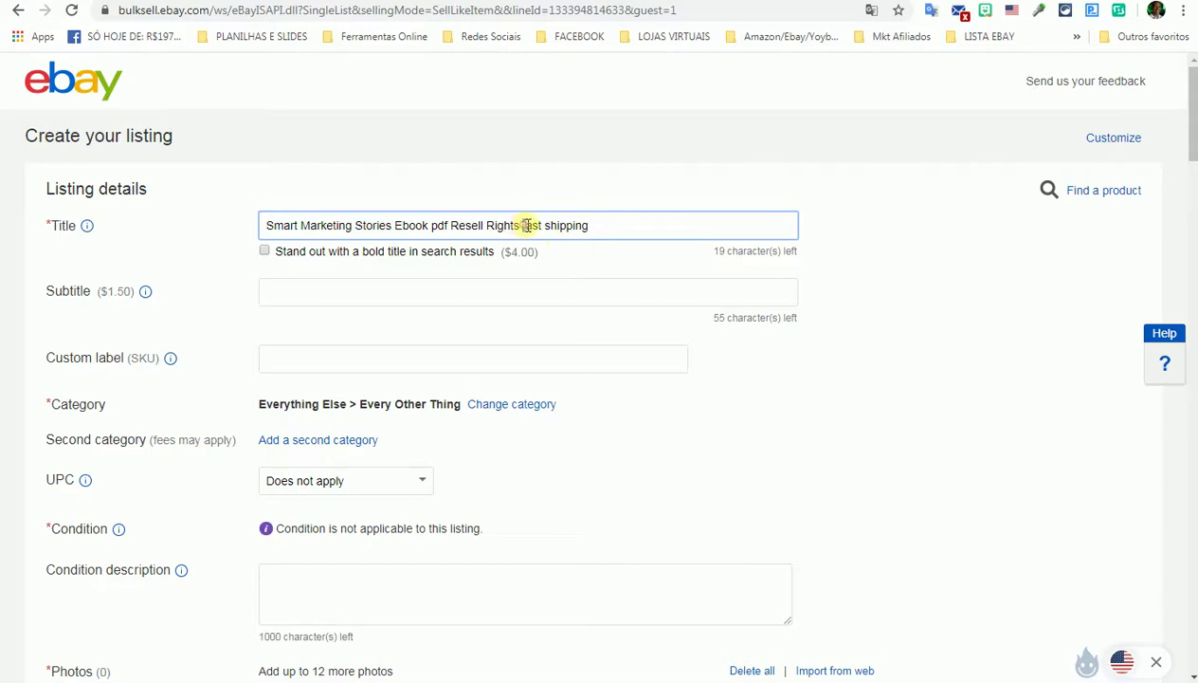
type("F")
left_click_drag(527, 225, 547, 228)
type("S")
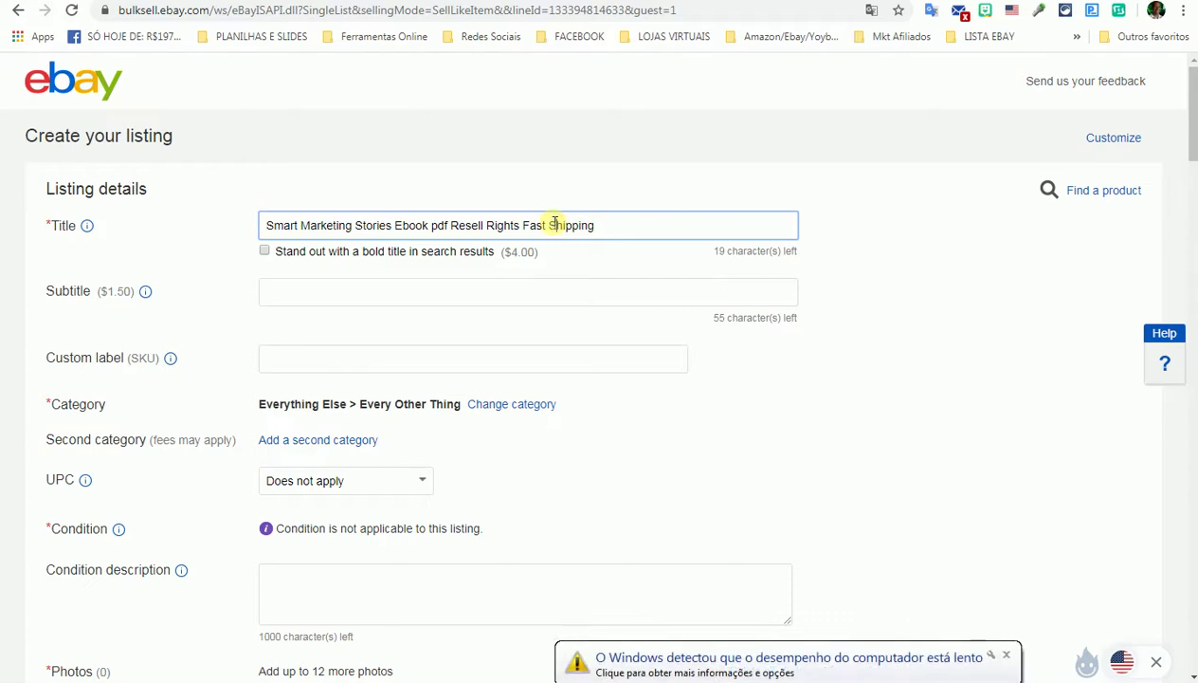
left_click(637, 255)
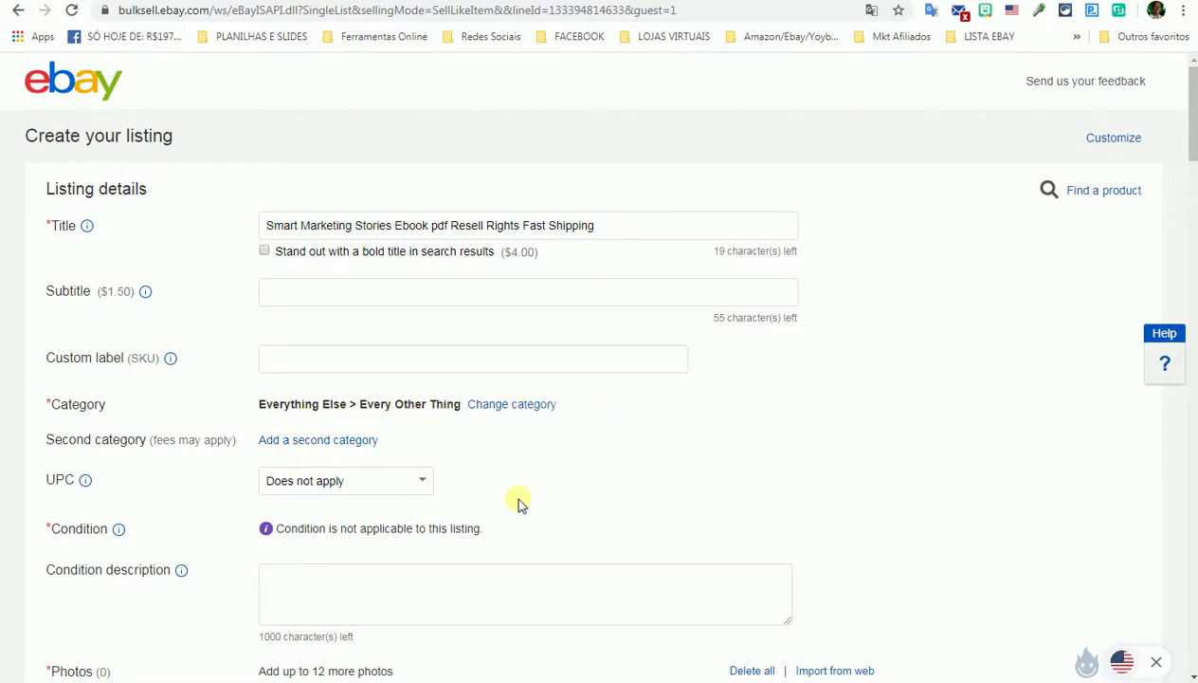
Go to the listing's photos section, switch to File Explorer, and preview the JPEG cover in the package's Covers folder.
left_click_drag(1195, 123, 1192, 159)
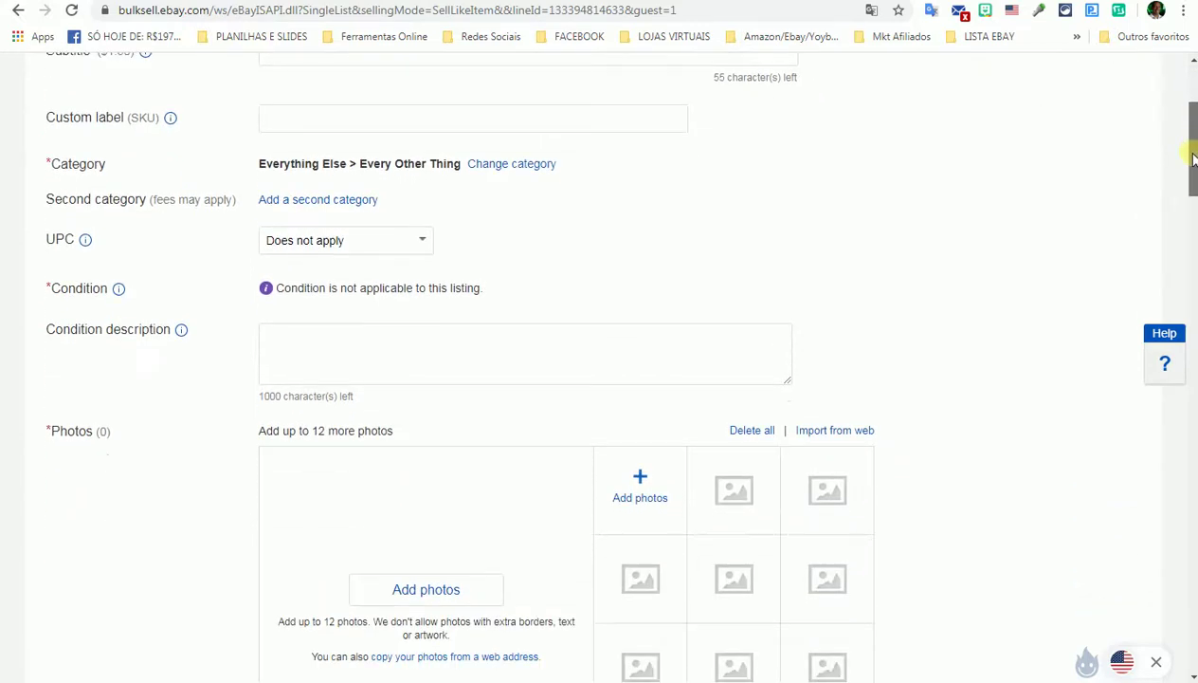
left_click_drag(1192, 159, 1192, 185)
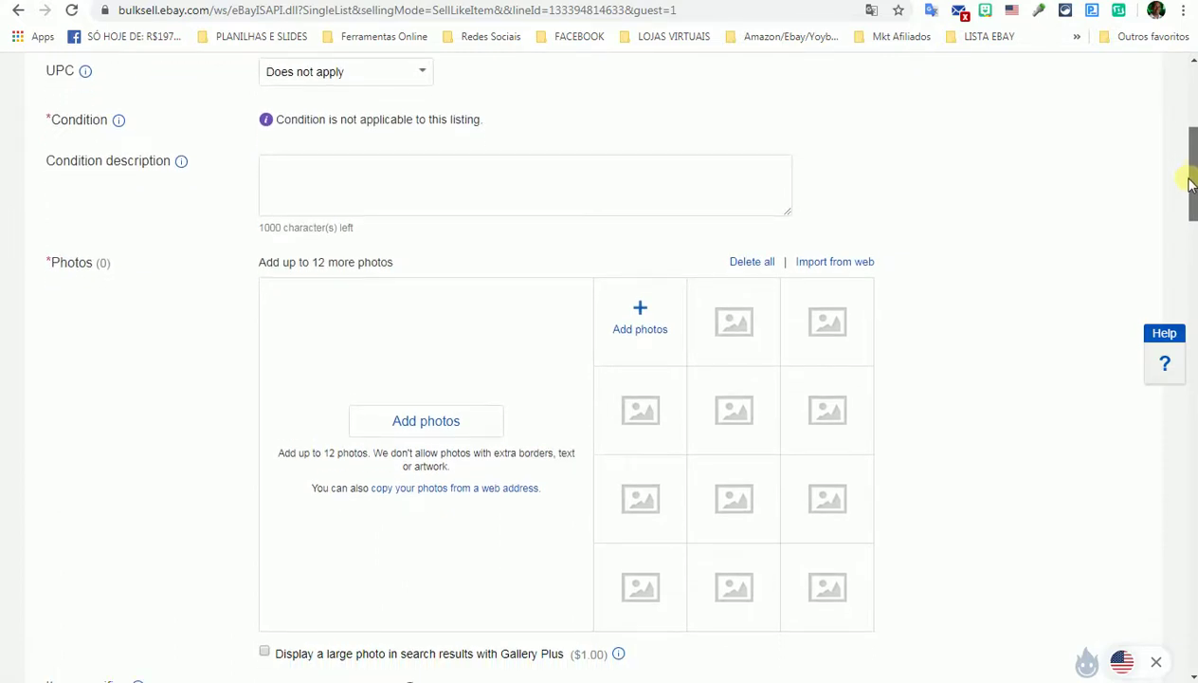
left_click_drag(1191, 183, 1188, 200)
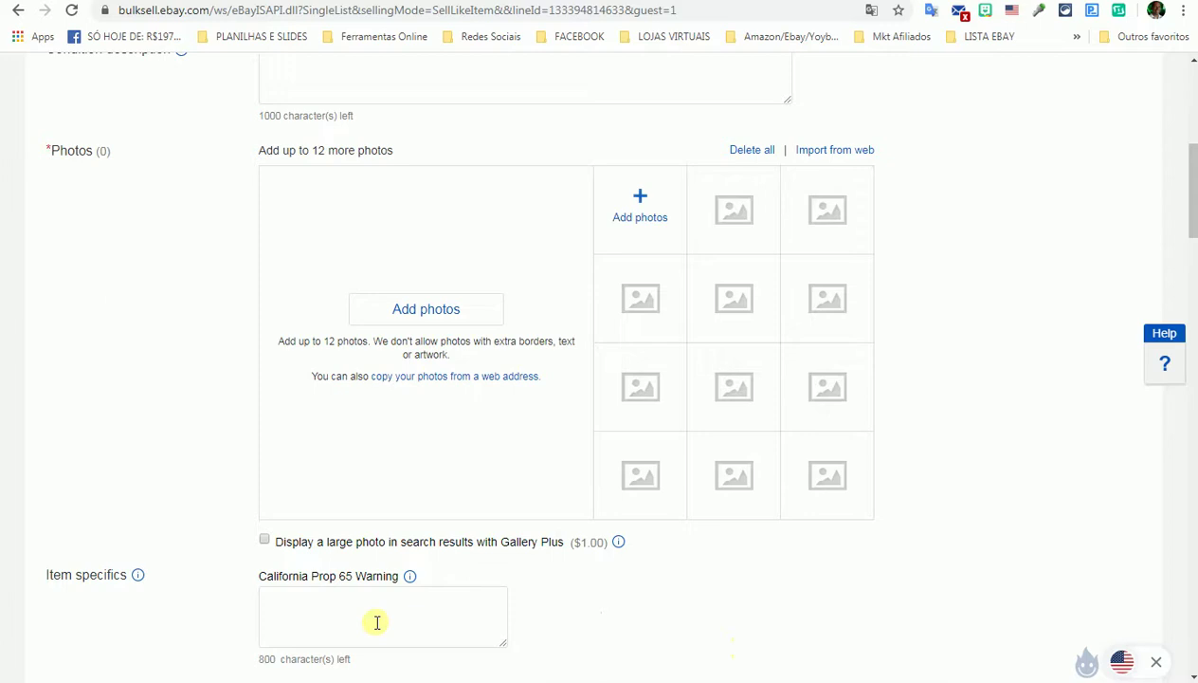
key("alt+Tab")
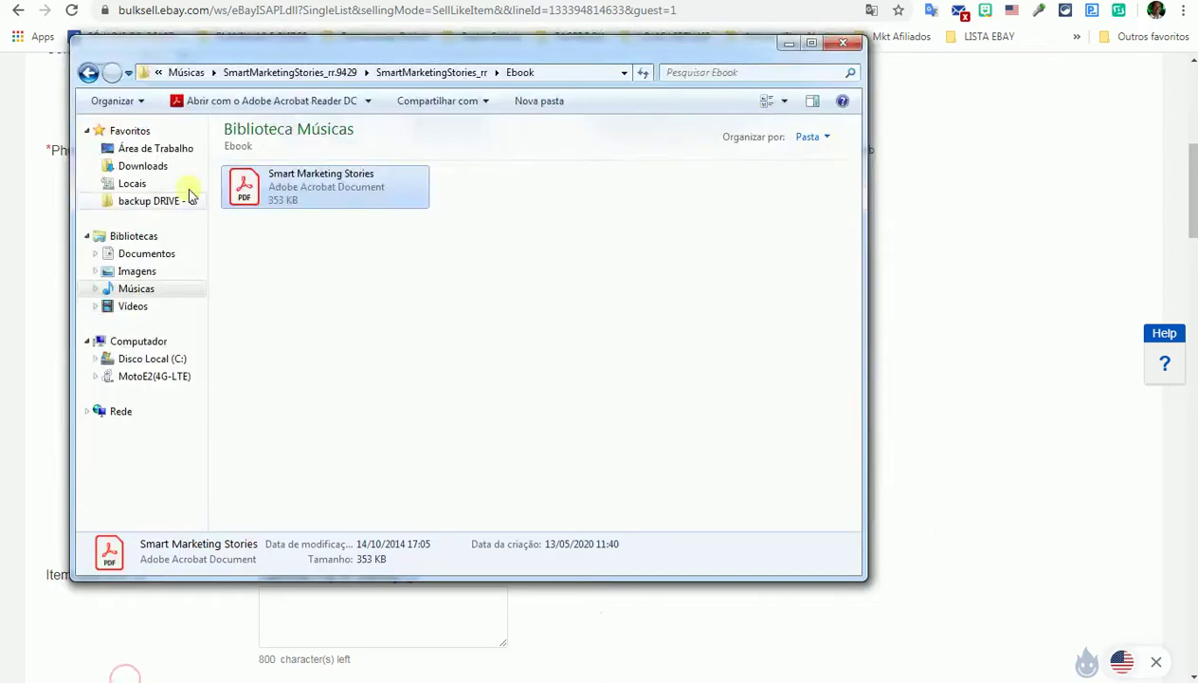
left_click(89, 73)
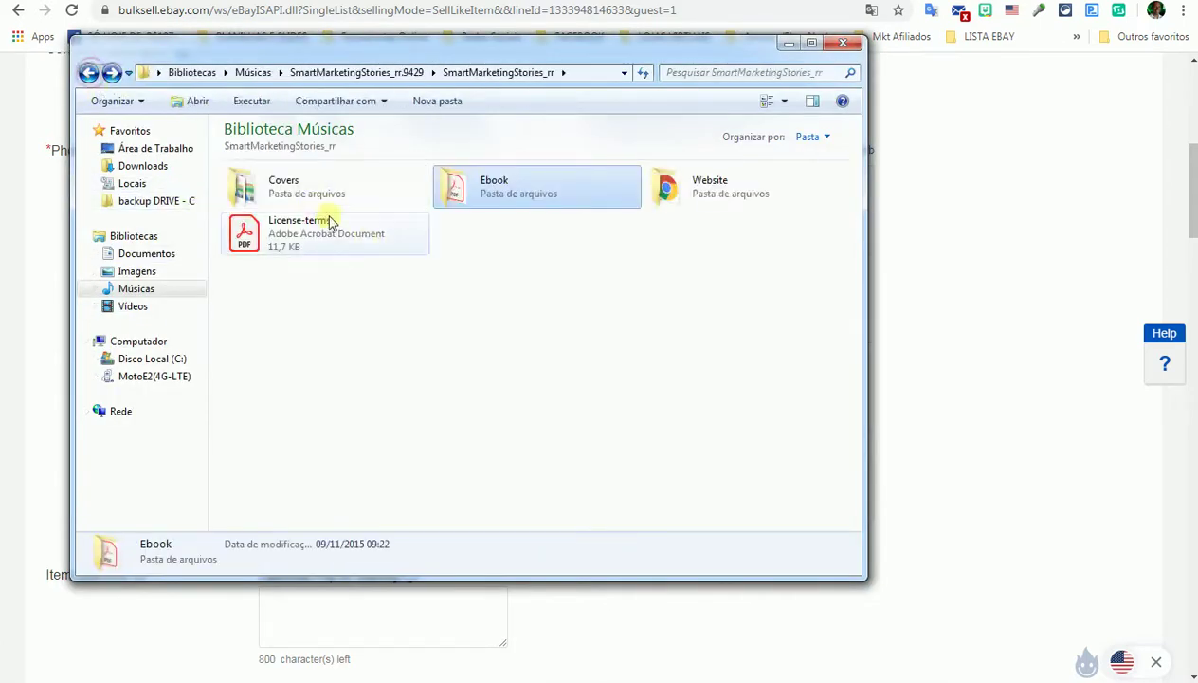
left_click(289, 188)
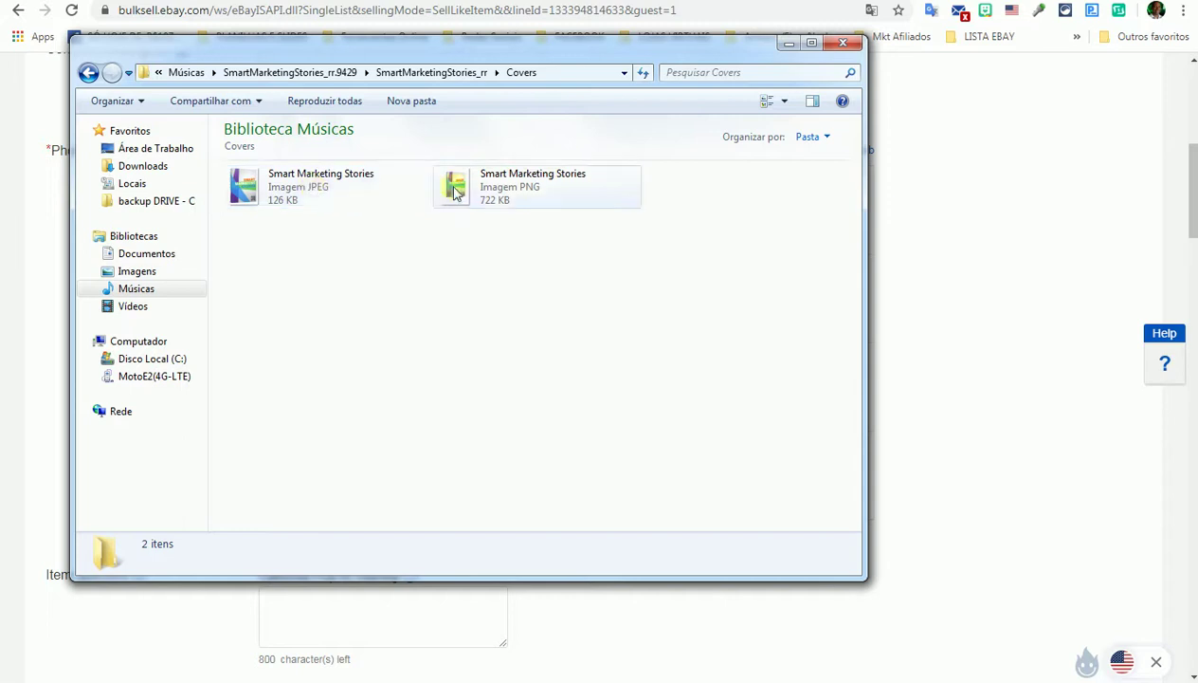
left_click(282, 188)
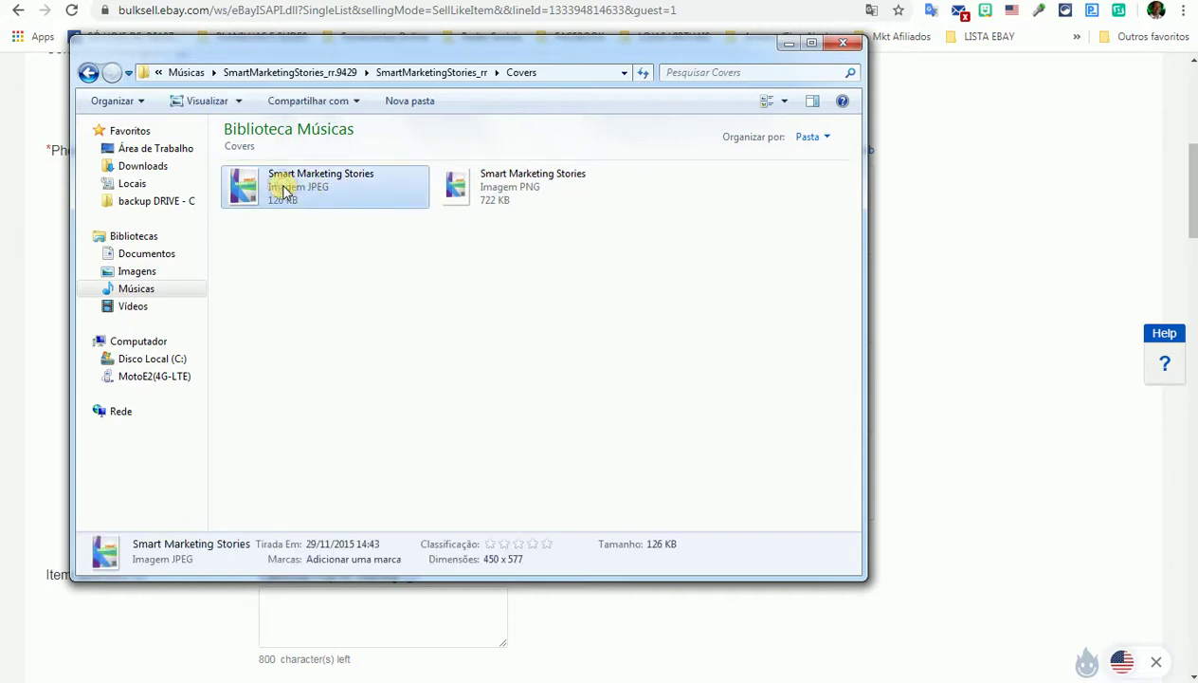
double_click(283, 189)
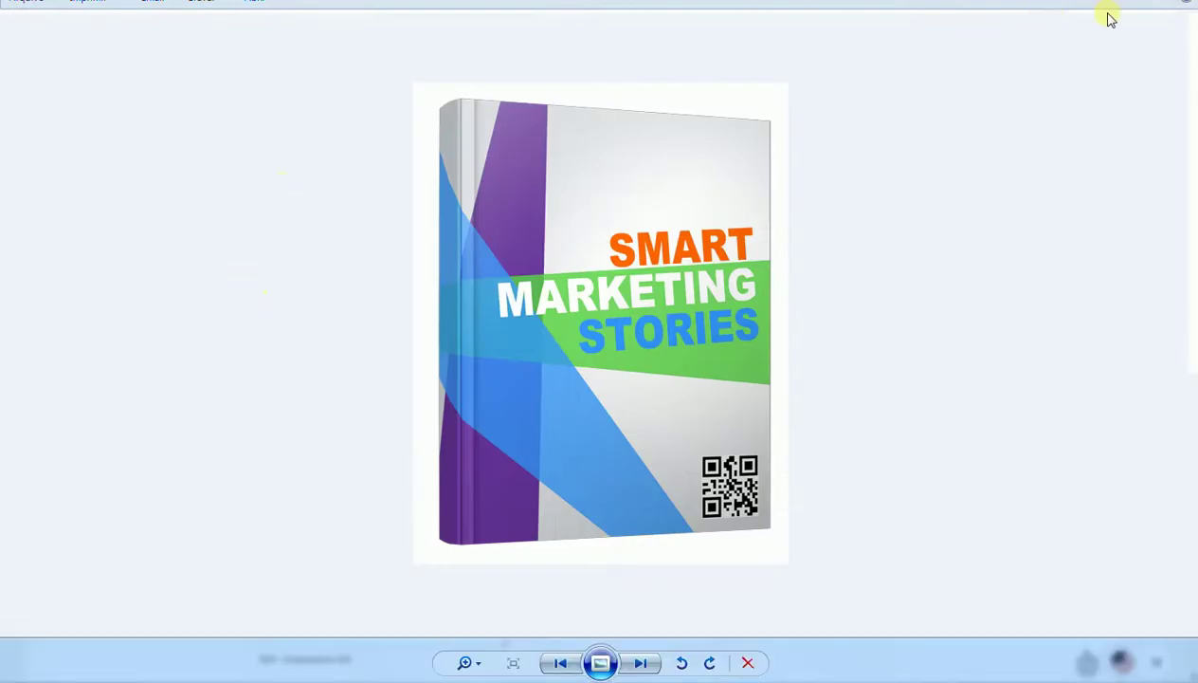
key("alt+F4")
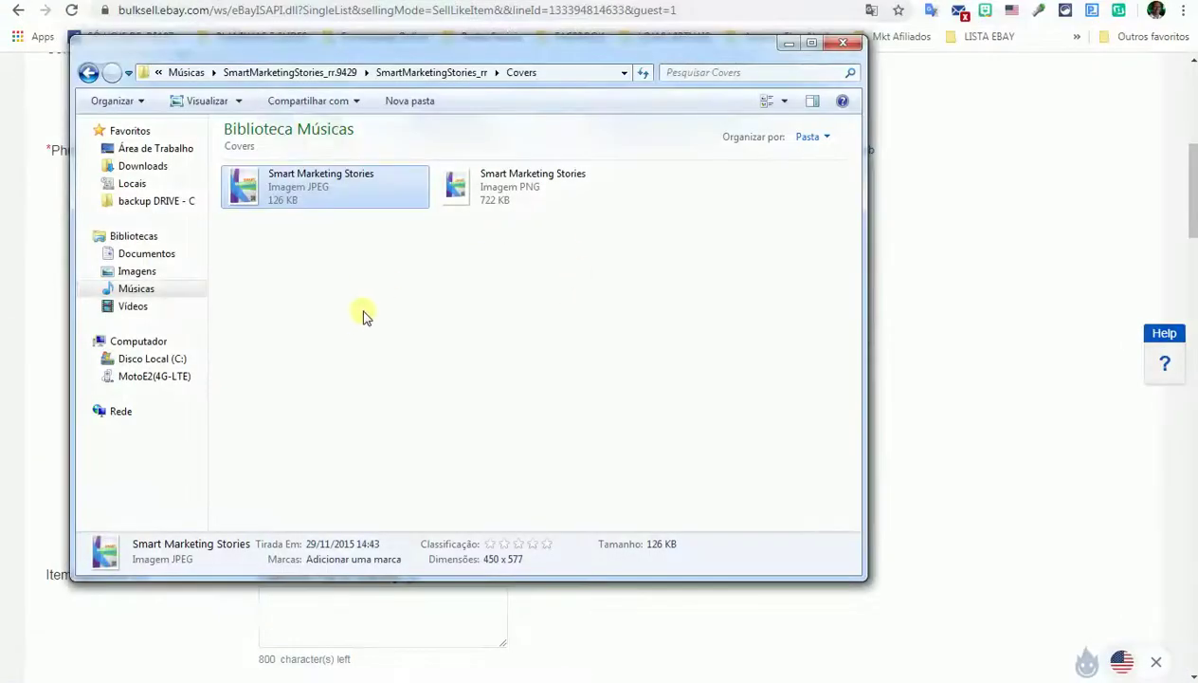
Resize the JPEG cover to 500 pixels wide in Paint, keeping its proportions, and save it.
right_click(239, 192)
left_click(286, 251)
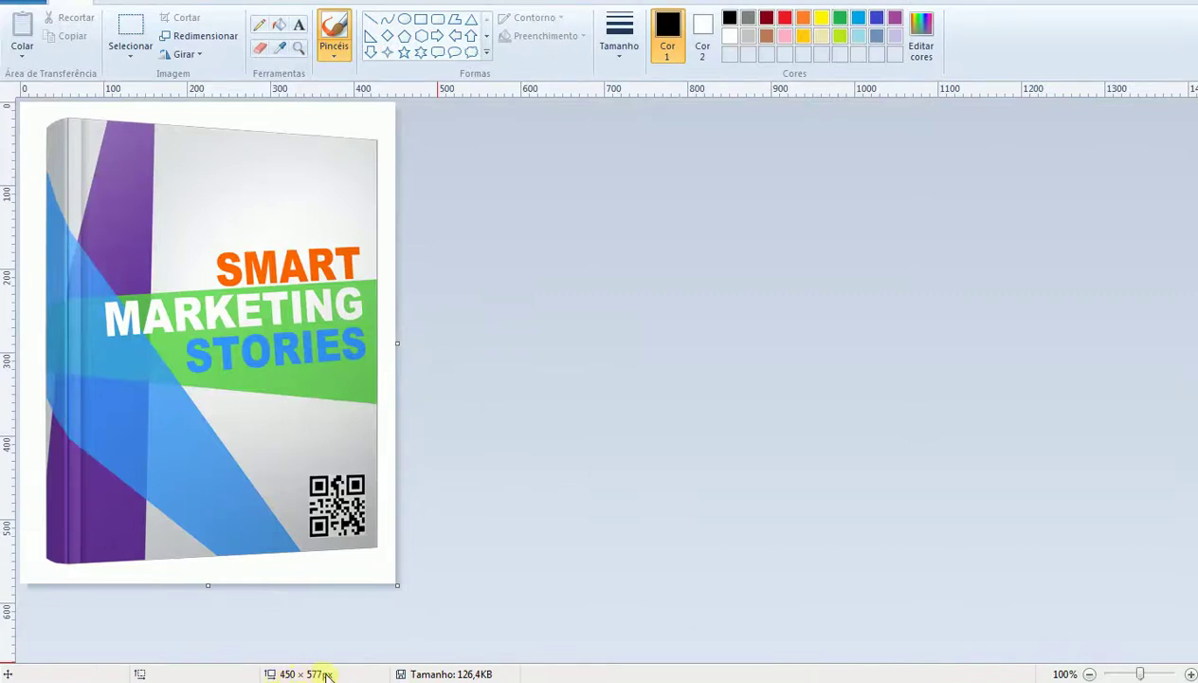
left_click(199, 36)
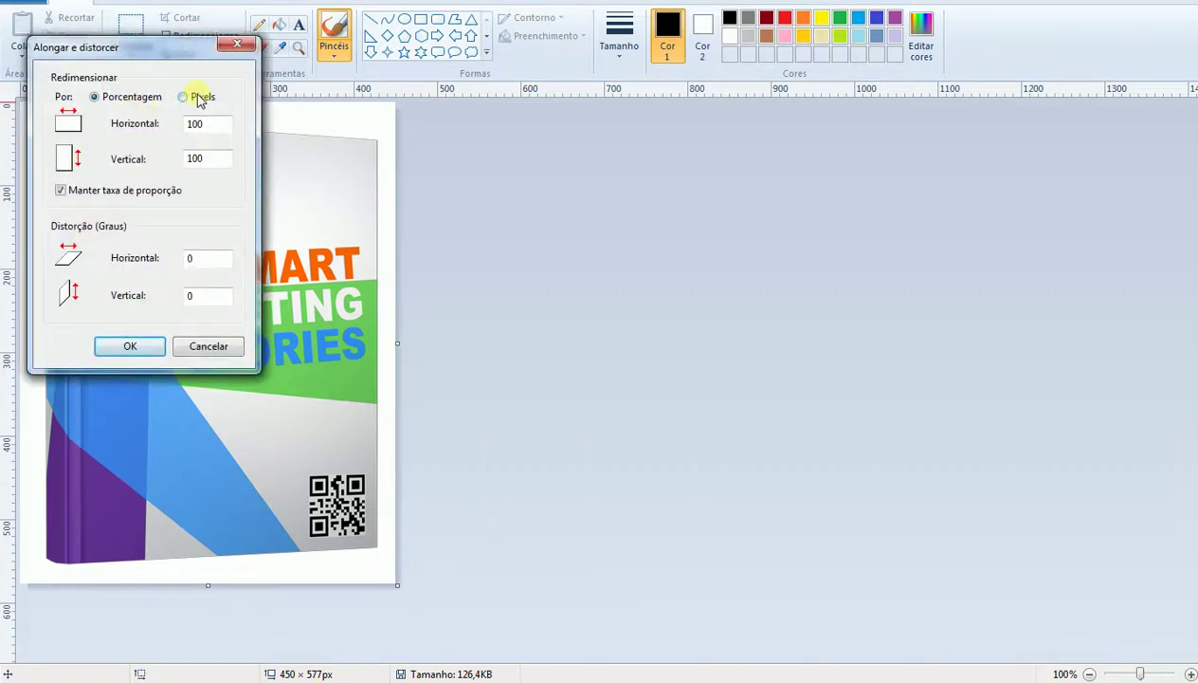
double_click(196, 123)
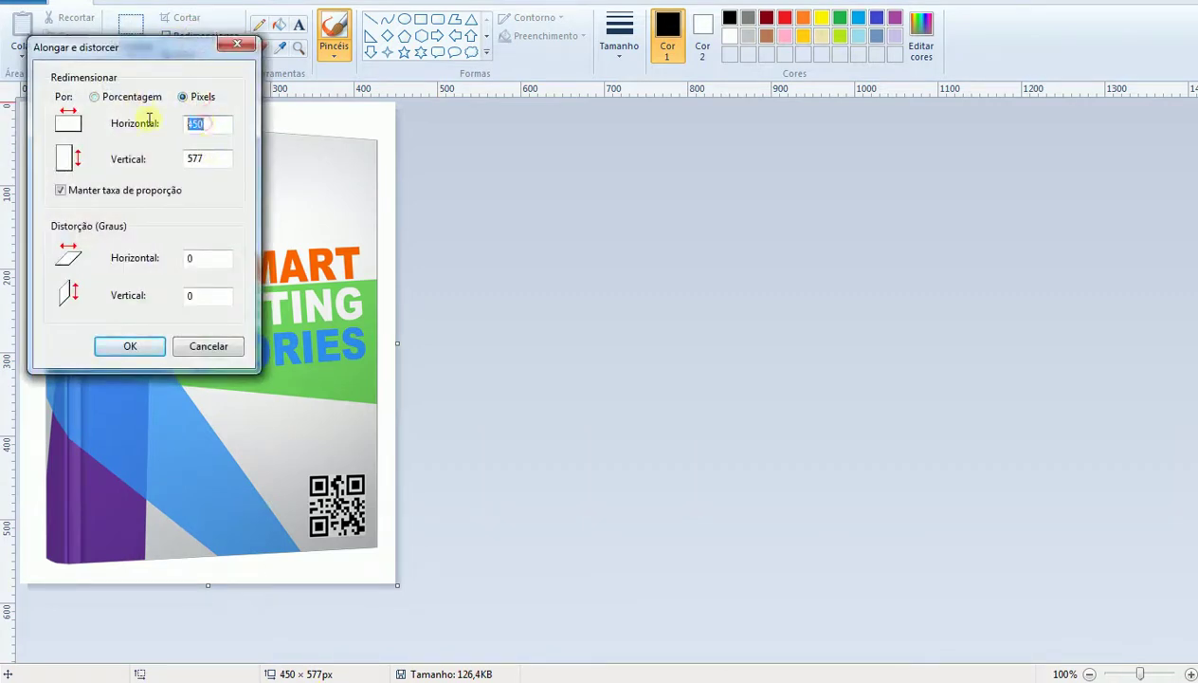
type("50")
left_click(126, 345)
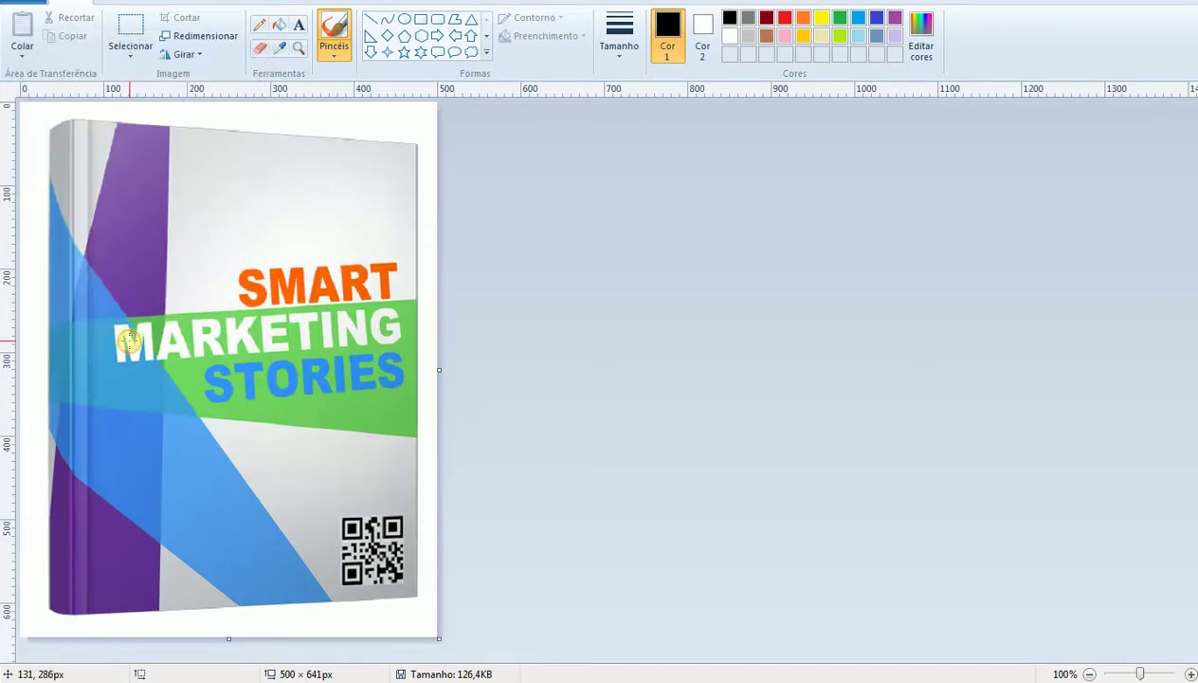
left_click(31, 6)
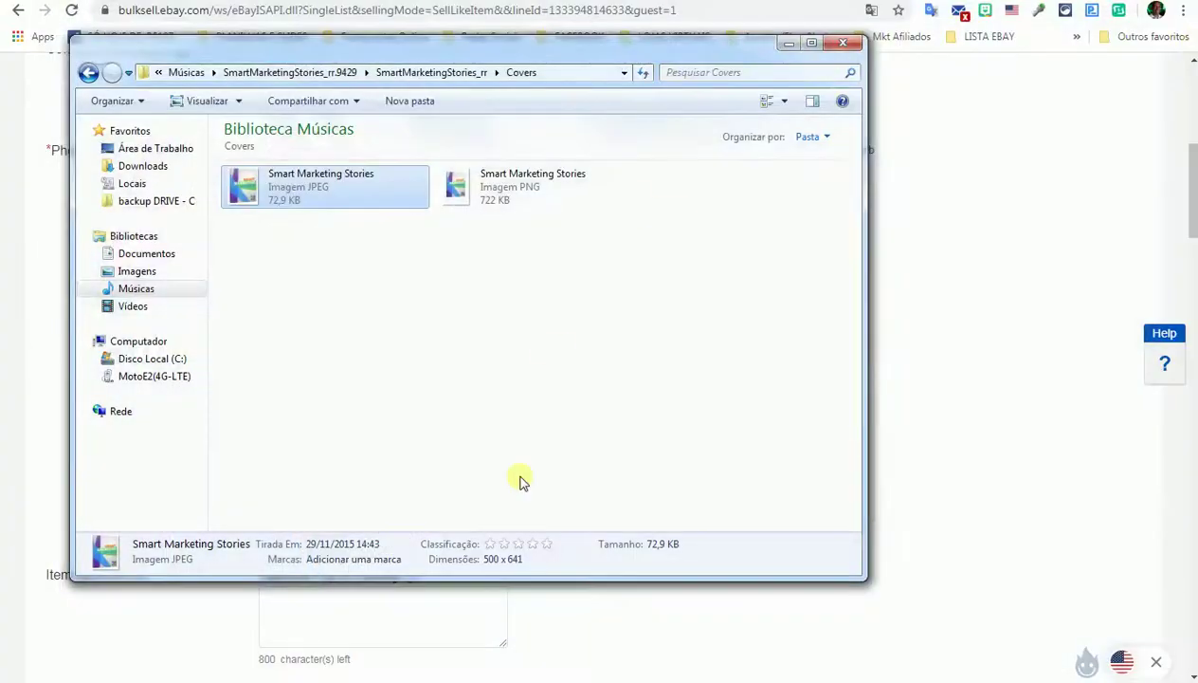
Check the PNG cover's size in the image editor and close the Covers folder window.
left_click(493, 187)
right_click(494, 187)
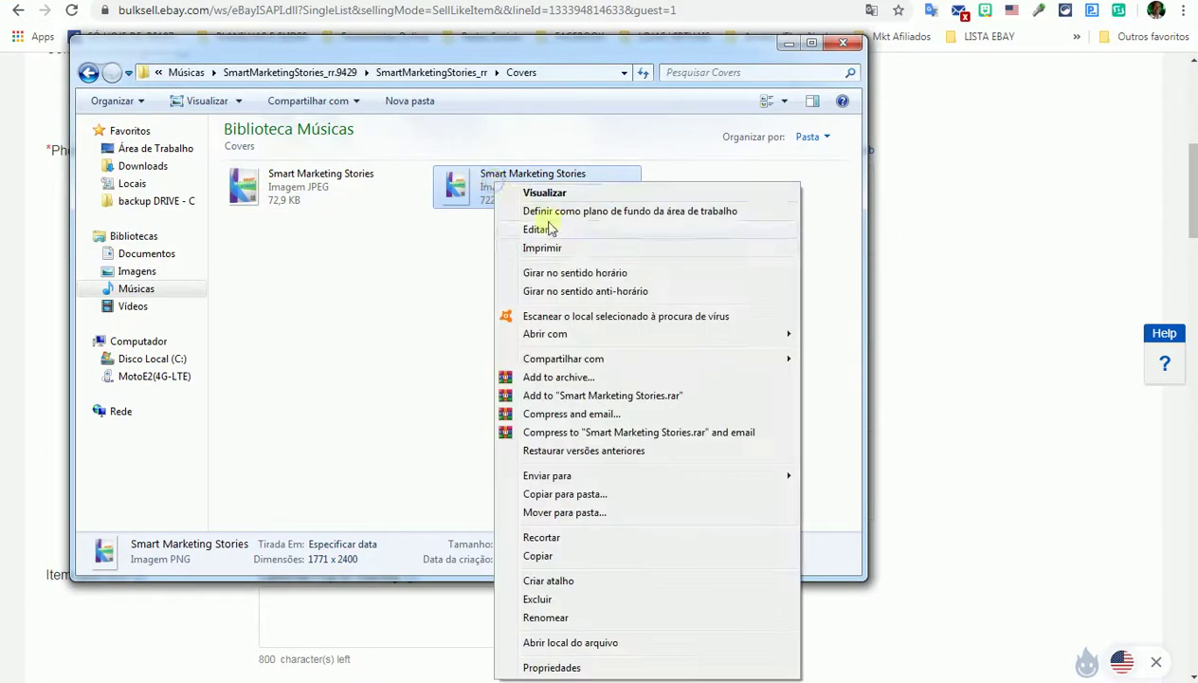
left_click(554, 233)
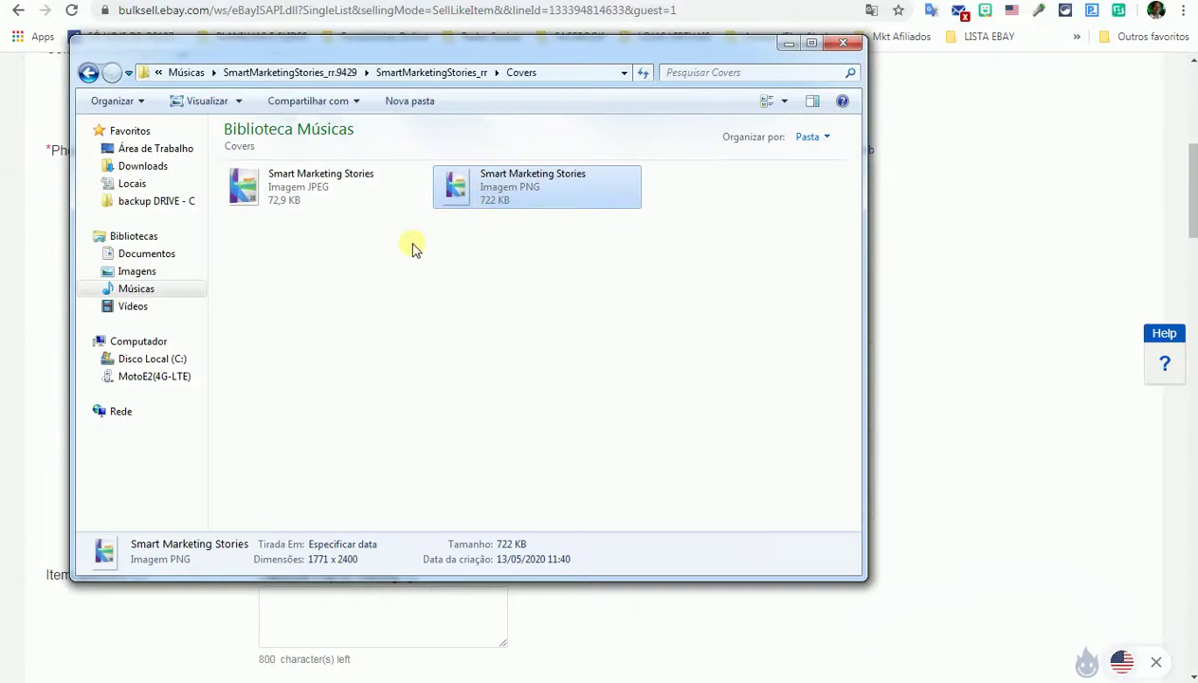
mouse_move(281, 198)
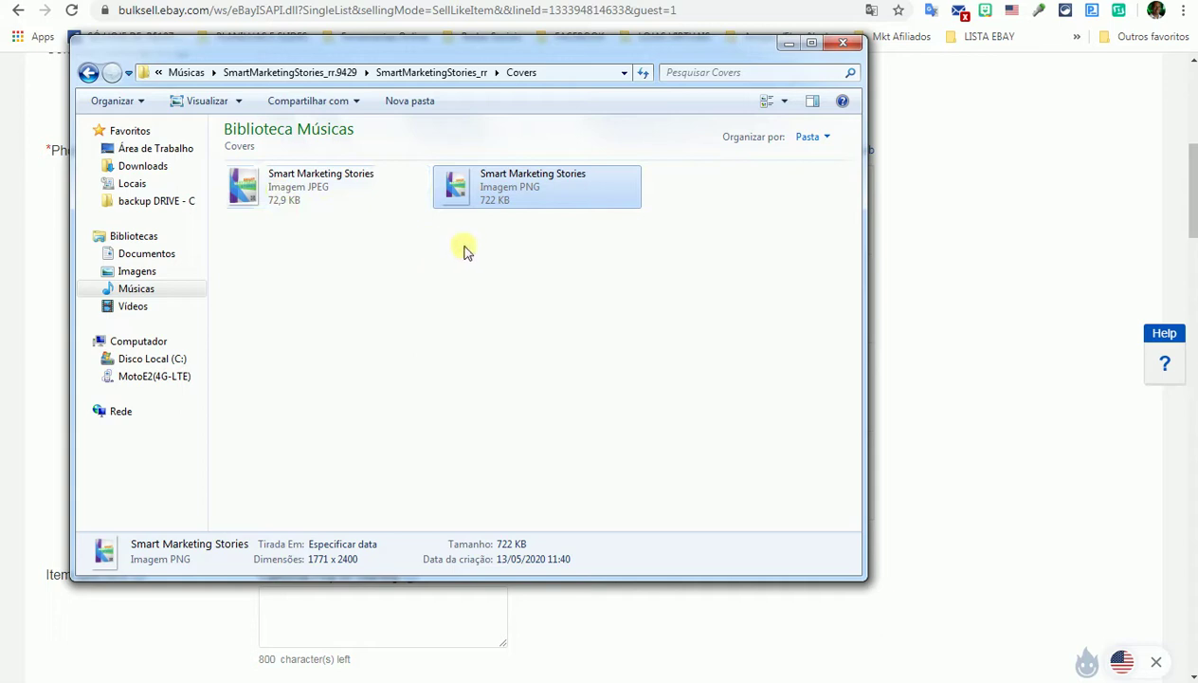
left_click(846, 44)
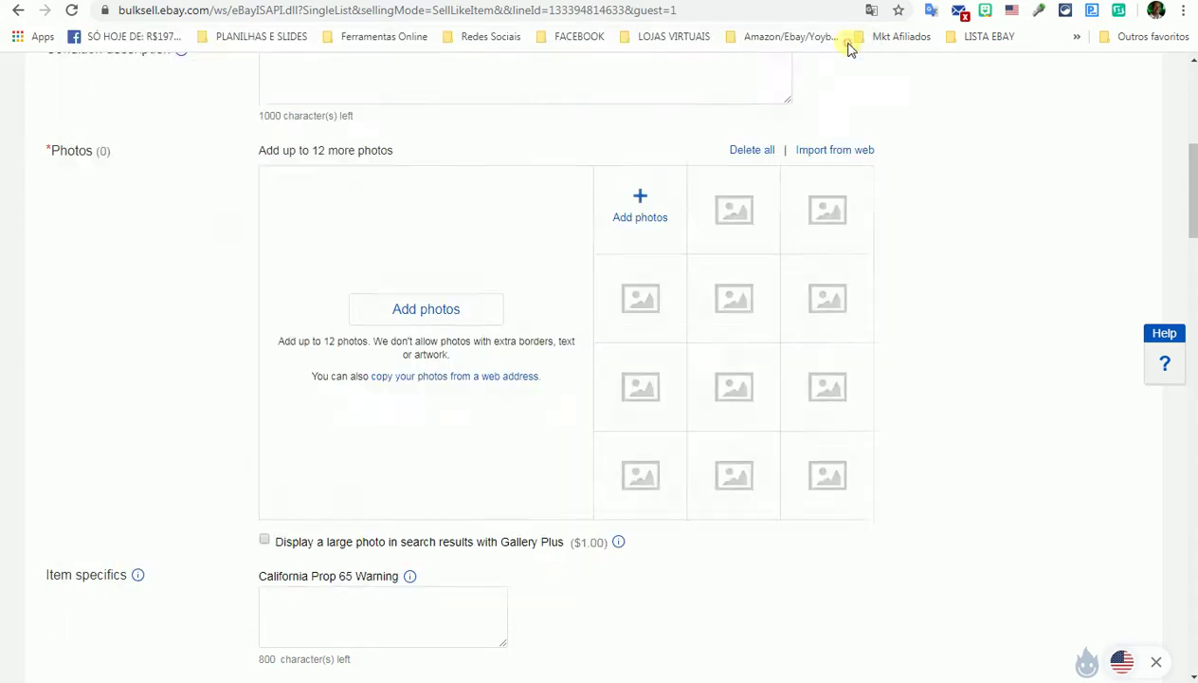
Add both Smart Marketing Stories cover images from the Covers folder to the listing photos and show the main photo.
left_click(642, 203)
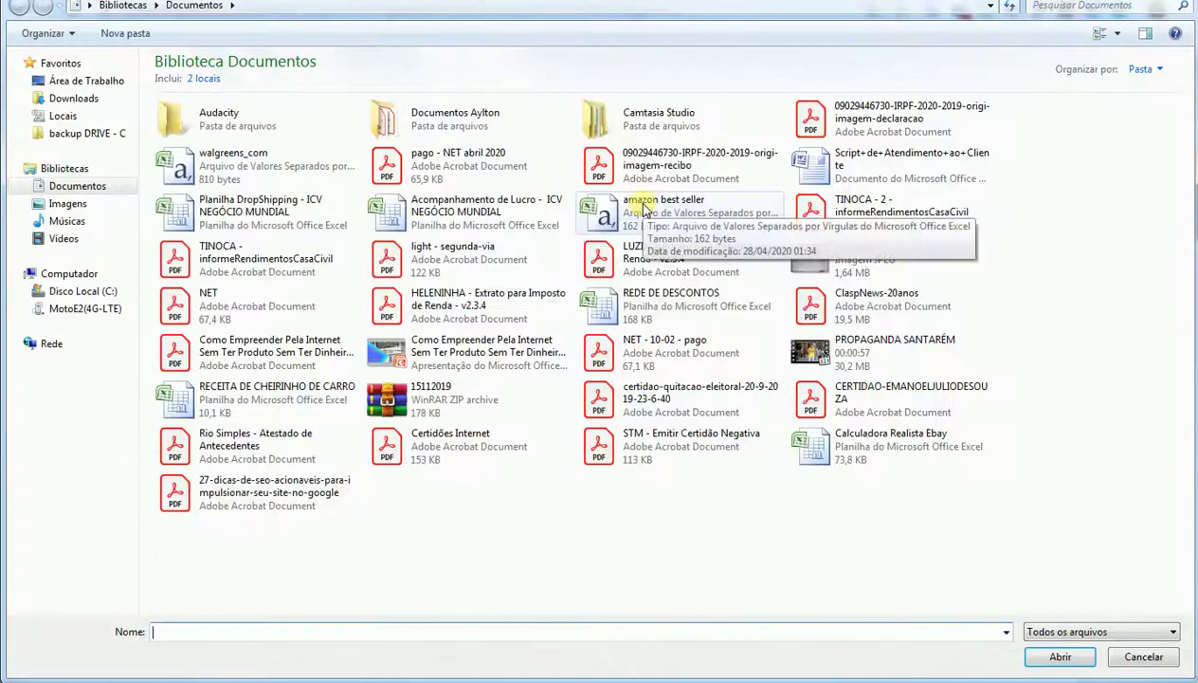
left_click(68, 221)
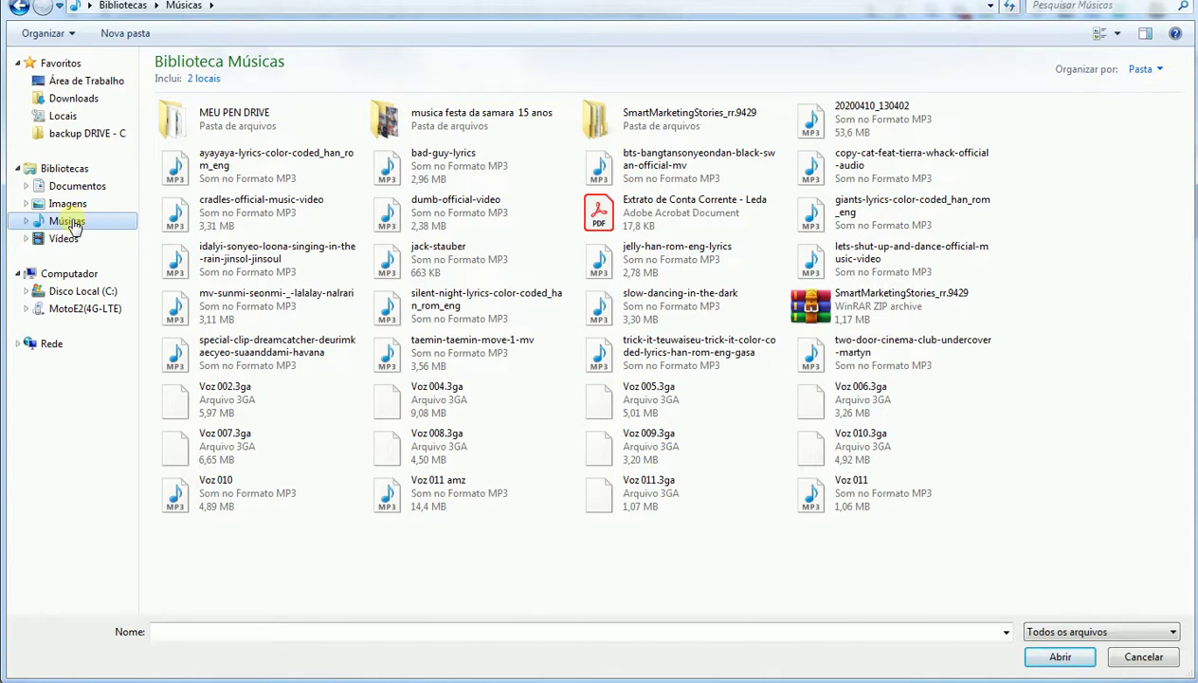
double_click(657, 112)
double_click(258, 126)
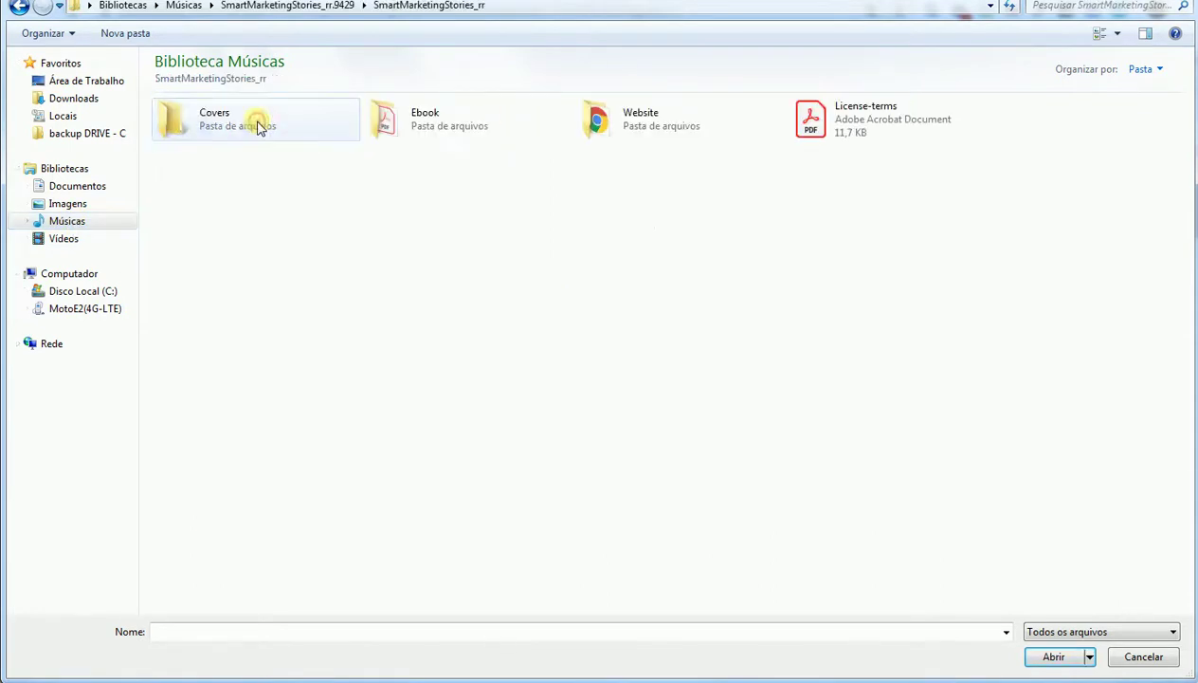
double_click(215, 125)
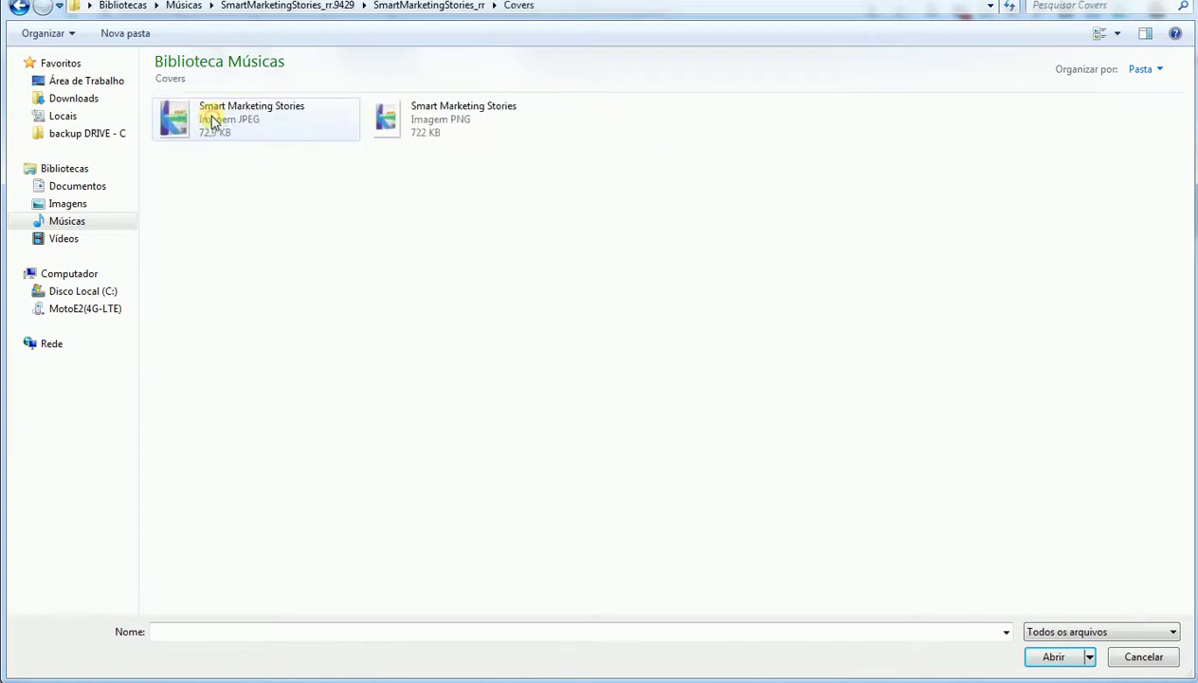
left_click_drag(558, 176, 160, 100)
left_click(1052, 654)
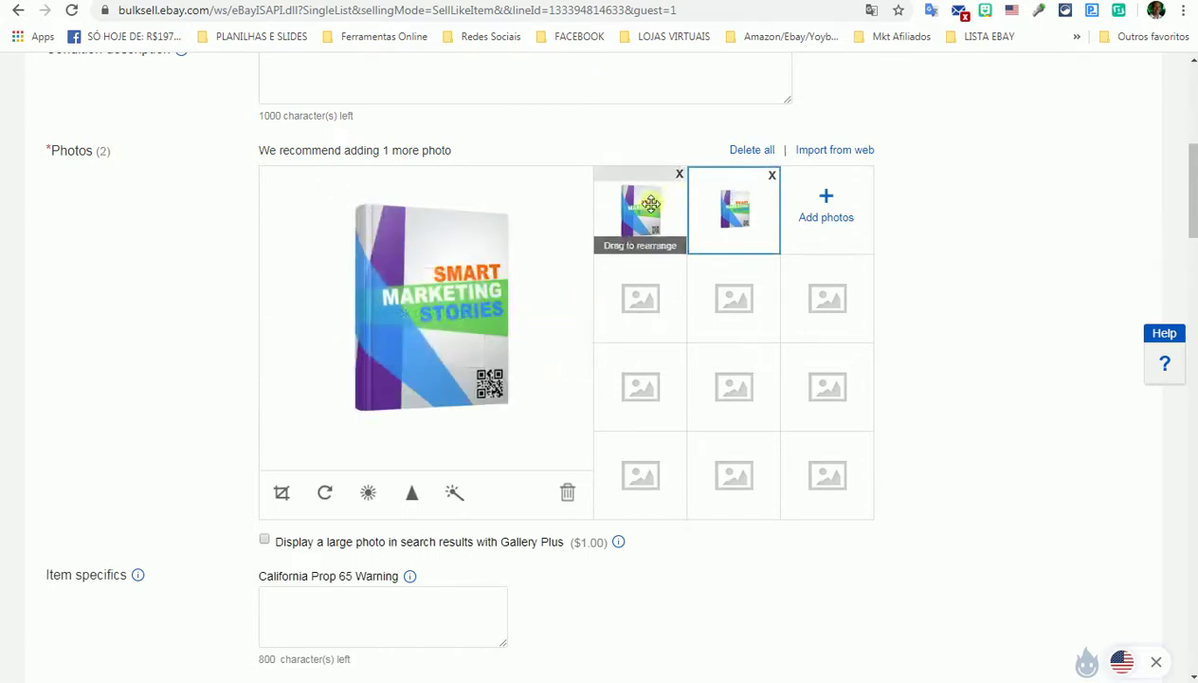
left_click(648, 208)
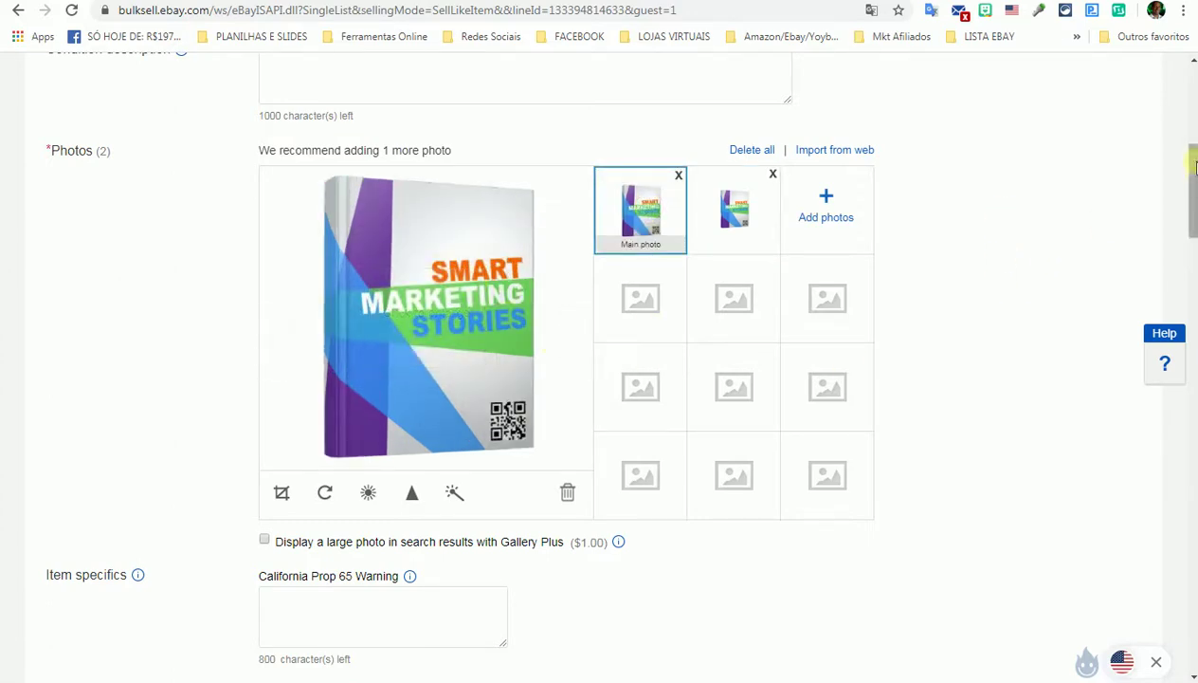
Go to the listing's item description and place the cursor in its empty text area.
scroll(1190, 209, "down", 2)
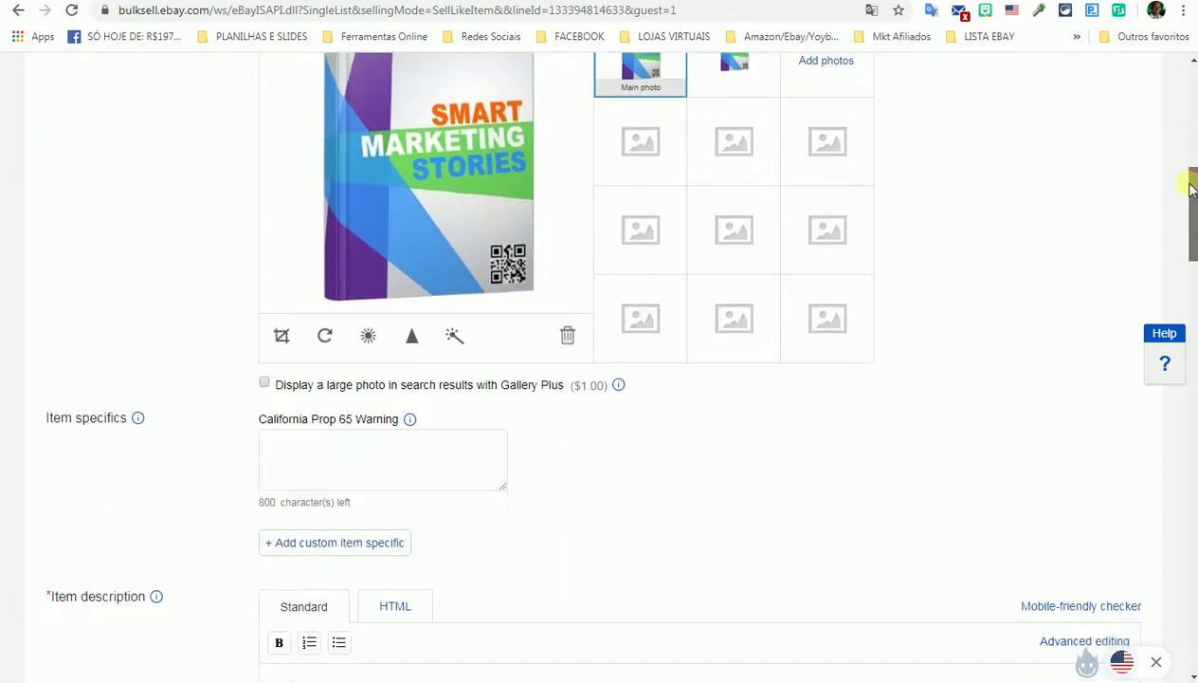
left_click_drag(1192, 190, 1187, 203)
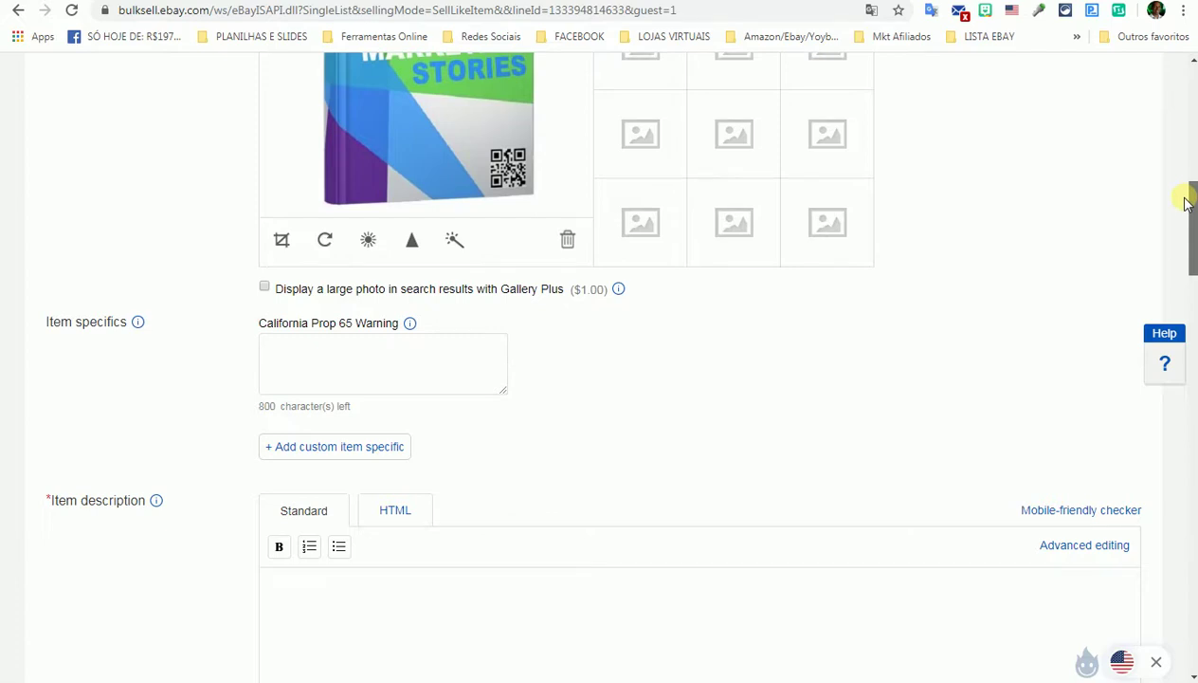
left_click_drag(1187, 203, 1187, 220)
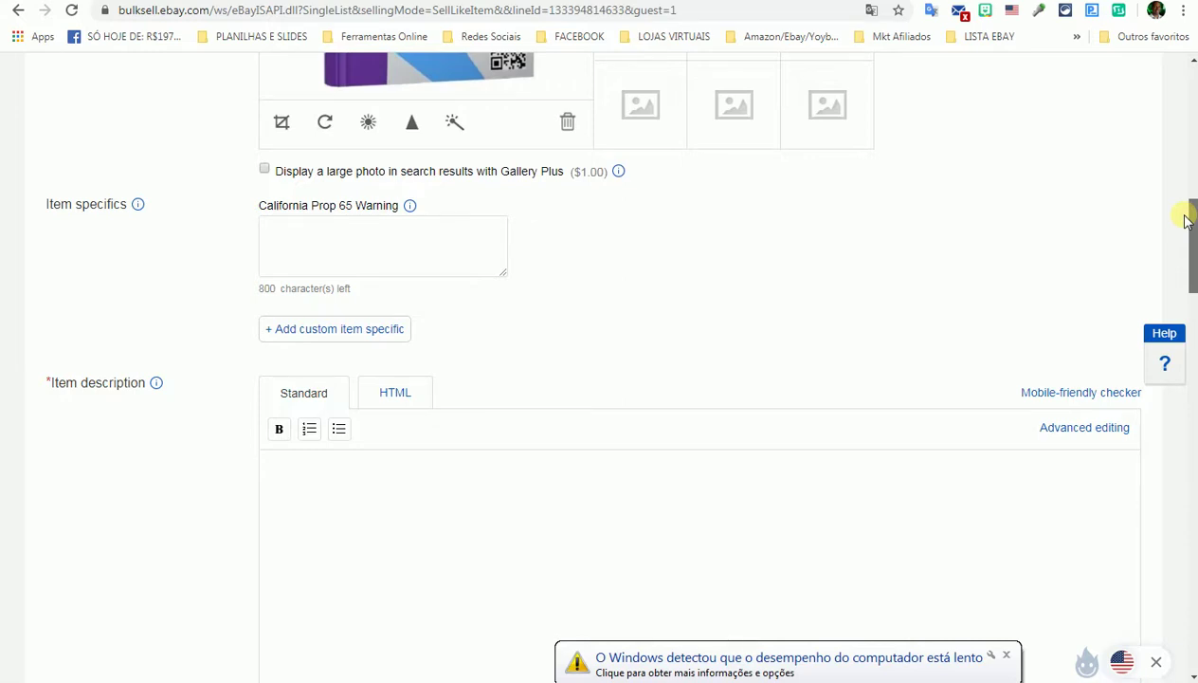
left_click_drag(1187, 220, 1188, 259)
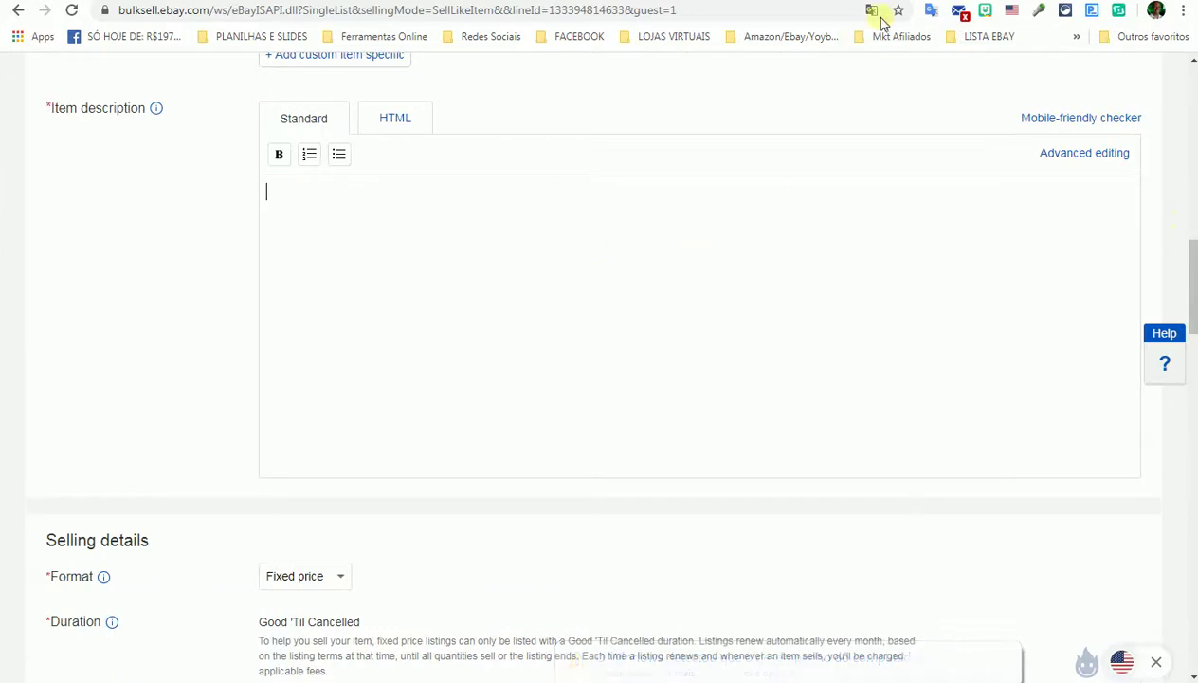
Switch to Smart Marketing Stories.pdf in Acrobat Reader and copy the page 3 heading "An Introduction" with all its text, without the number.
mouse_move(757, 654)
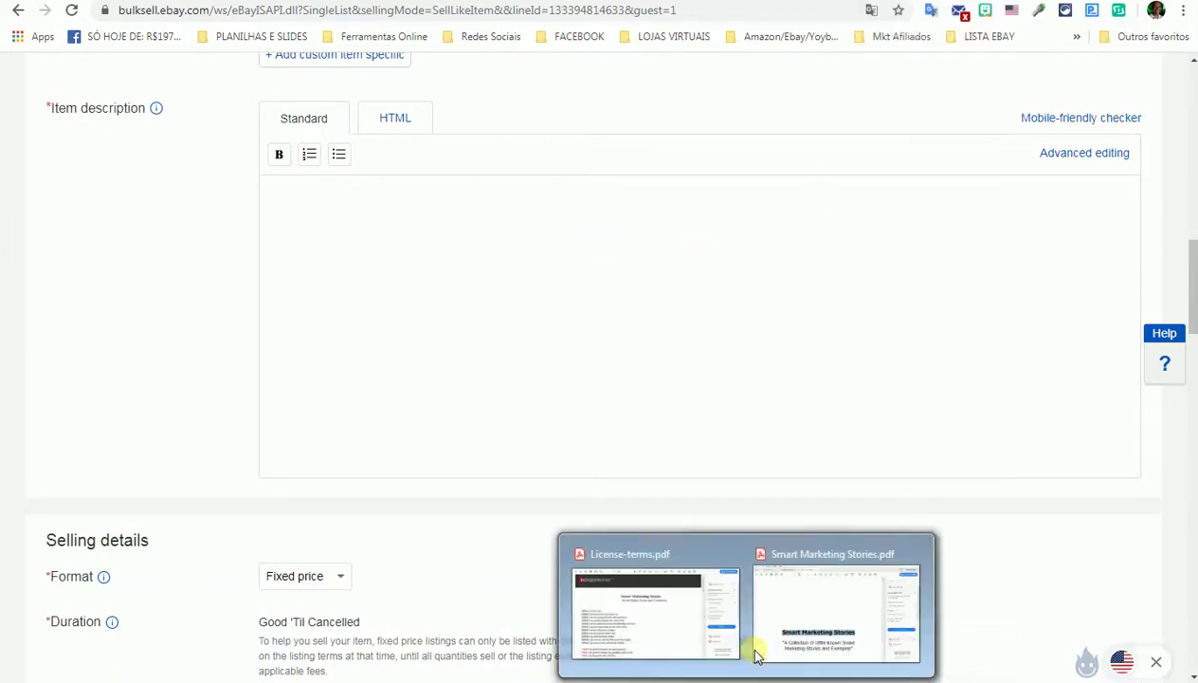
left_click(642, 615)
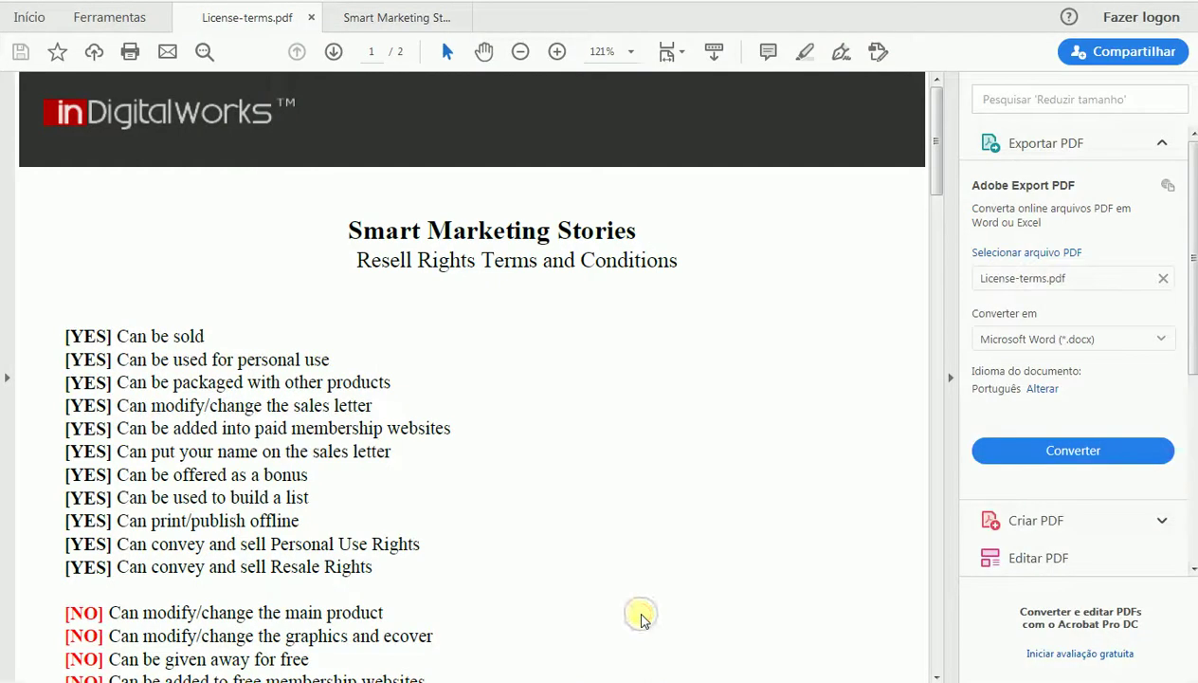
mouse_move(715, 531)
left_click(806, 608)
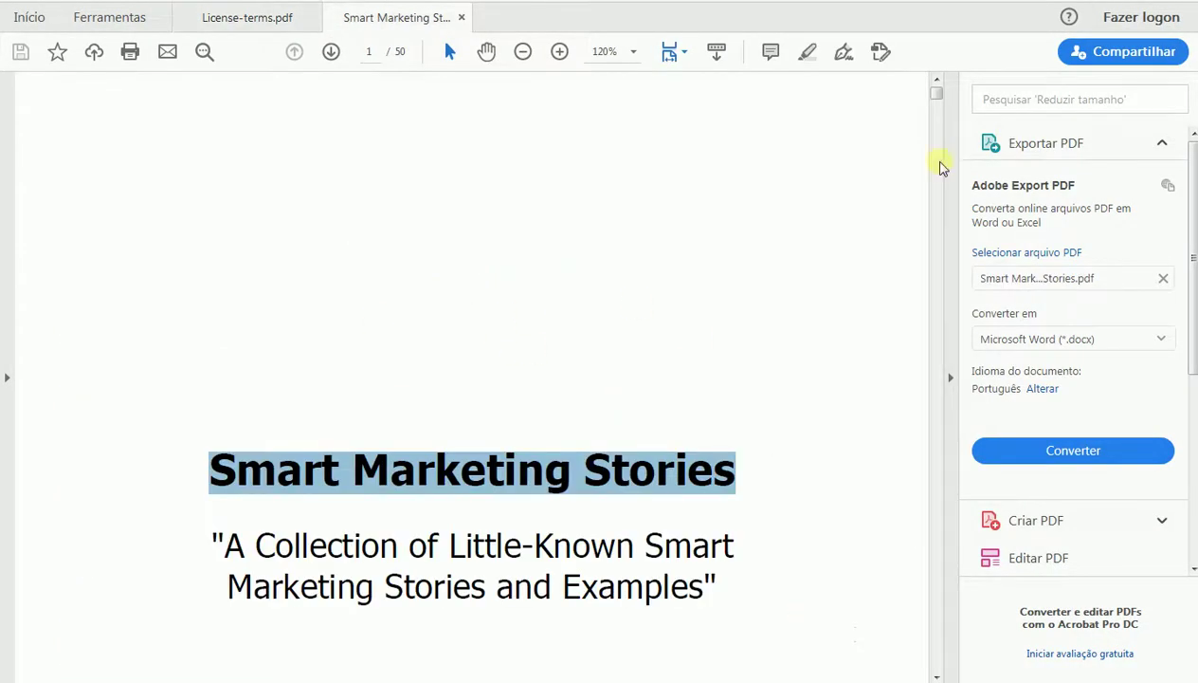
left_click_drag(939, 97, 939, 111)
scroll(939, 111, "up", 2)
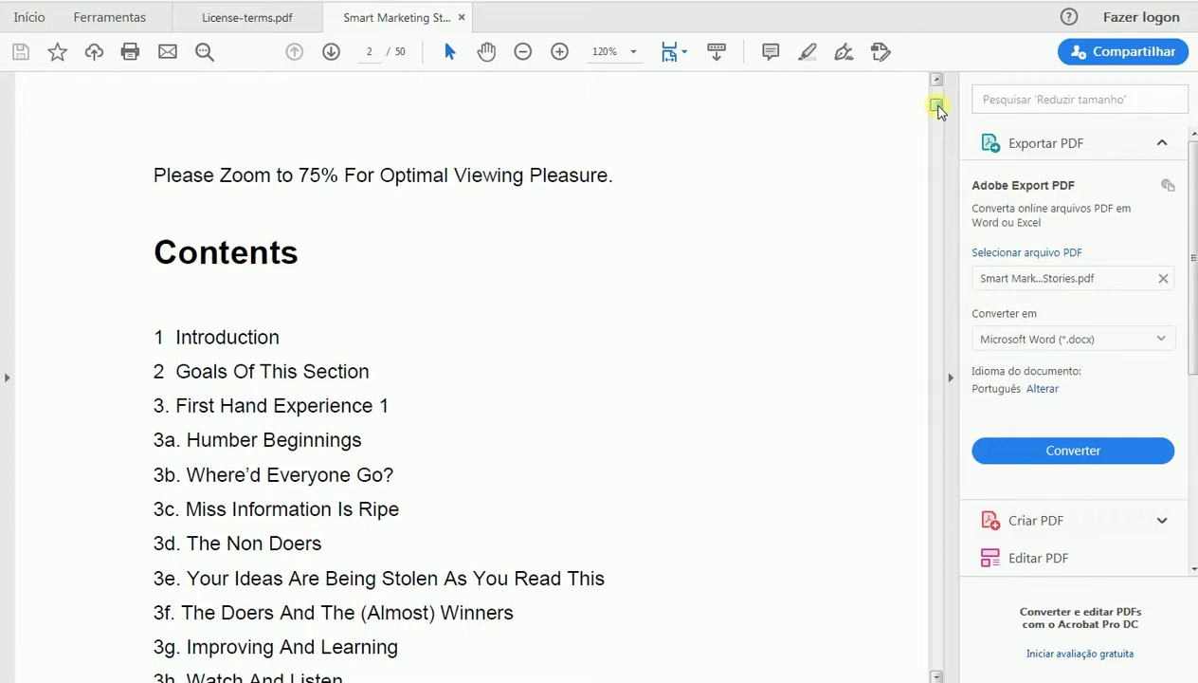
left_click_drag(938, 111, 939, 119)
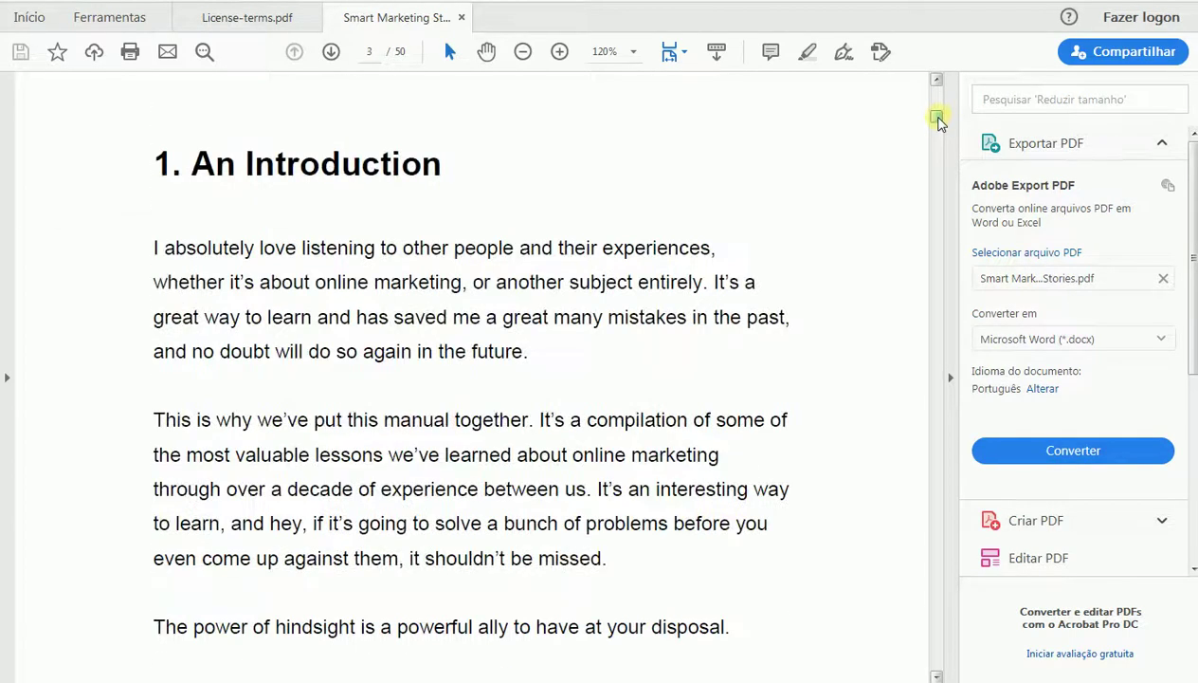
scroll(939, 122, "down", 2)
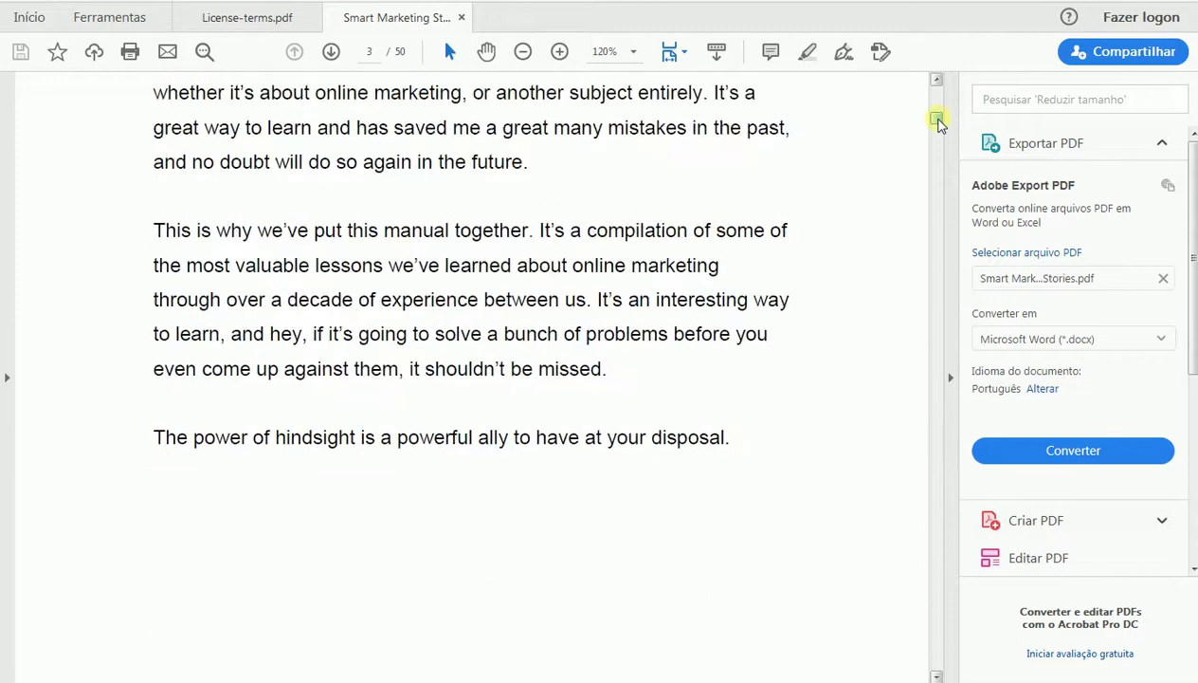
mouse_move(937, 120)
left_mouse_down()
mouse_move(941, 130)
mouse_move(935, 120)
left_mouse_up()
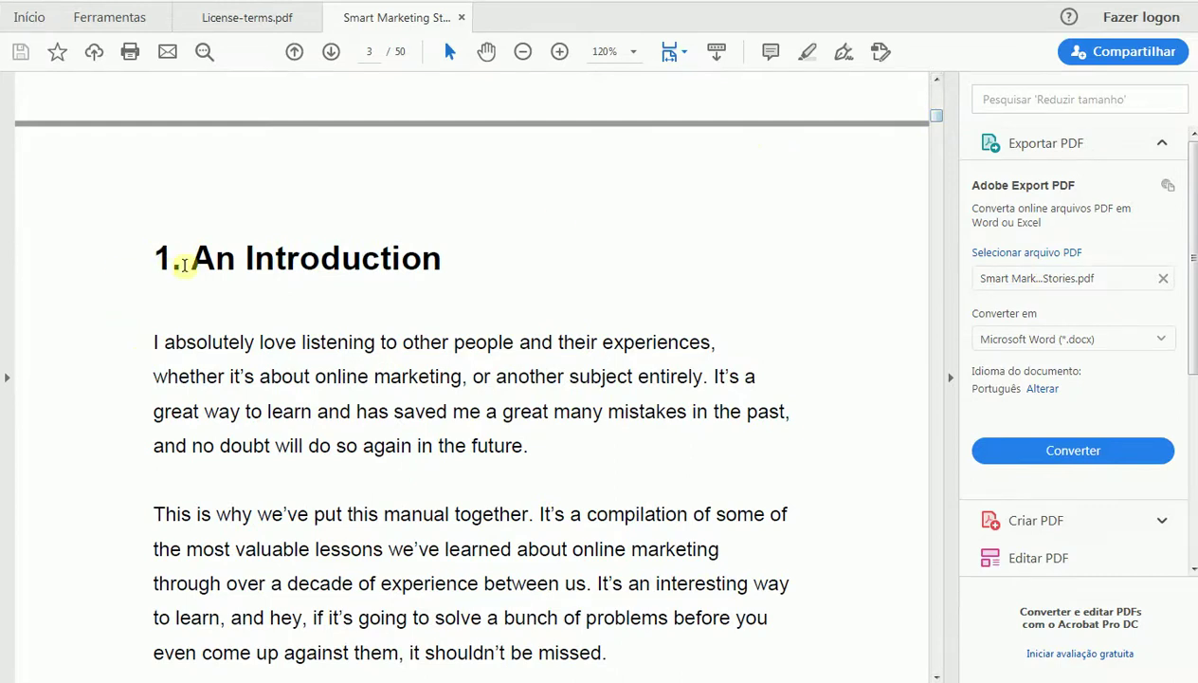
left_click_drag(201, 257, 739, 378)
key("ctrl+c")
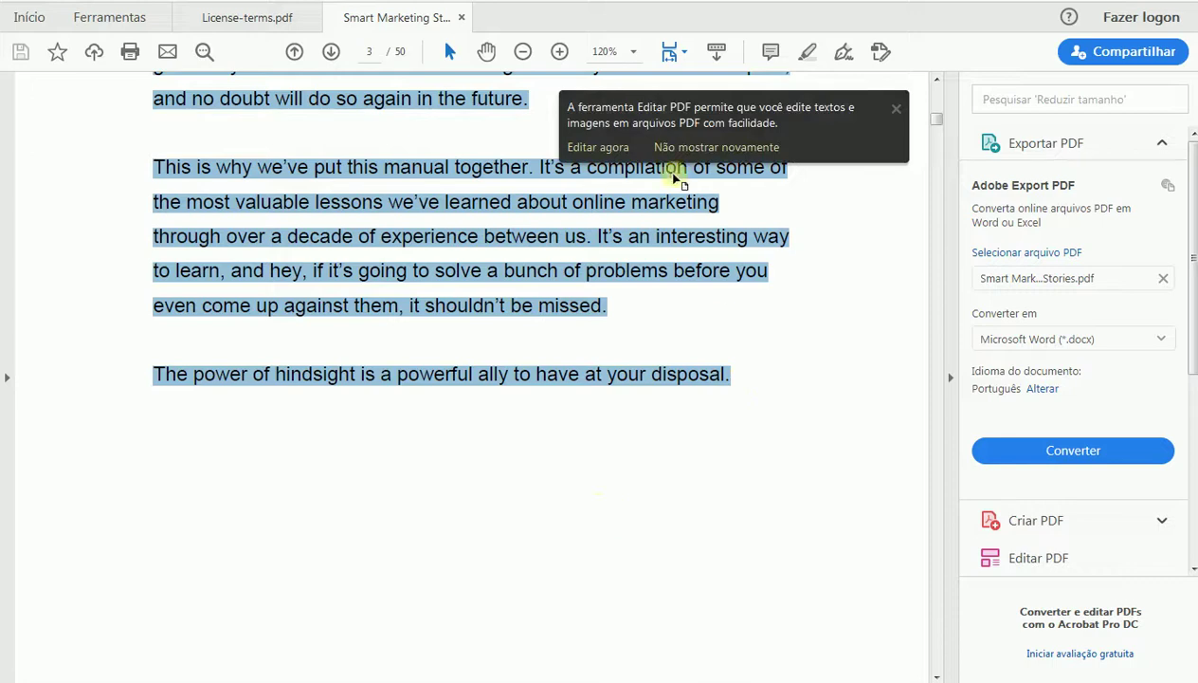
Return to the eBay listing in the browser, paste the copied introduction into the item description and turn on advanced editing.
key("alt+Tab")
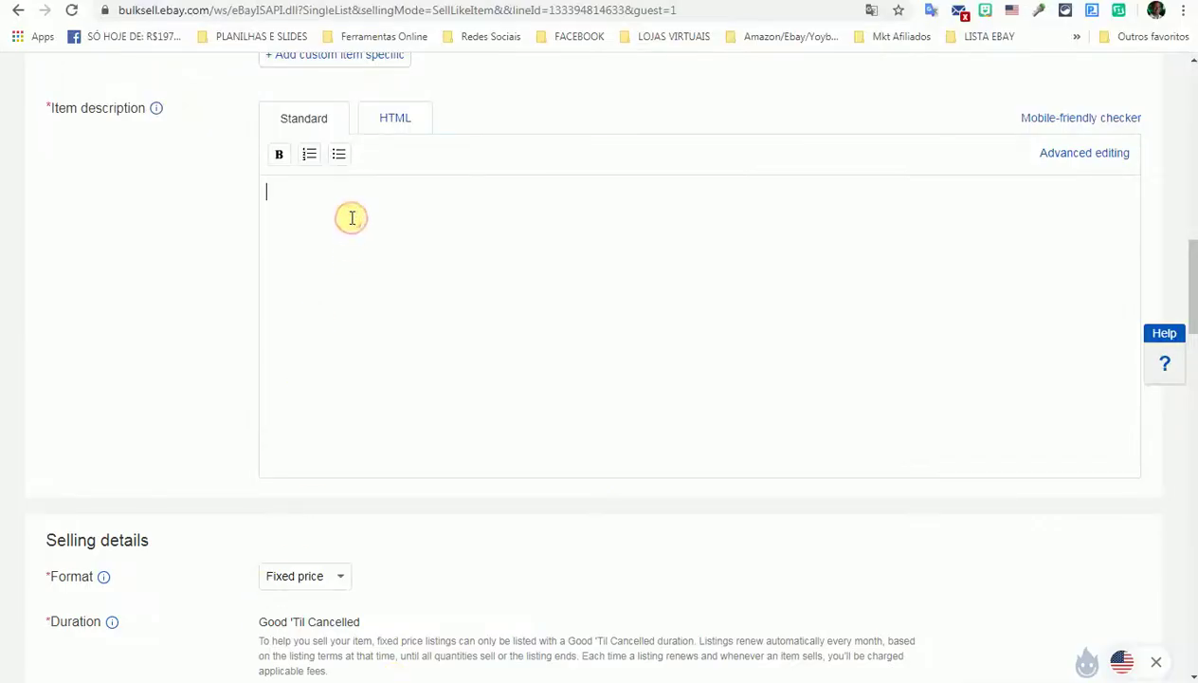
key("ctrl+v")
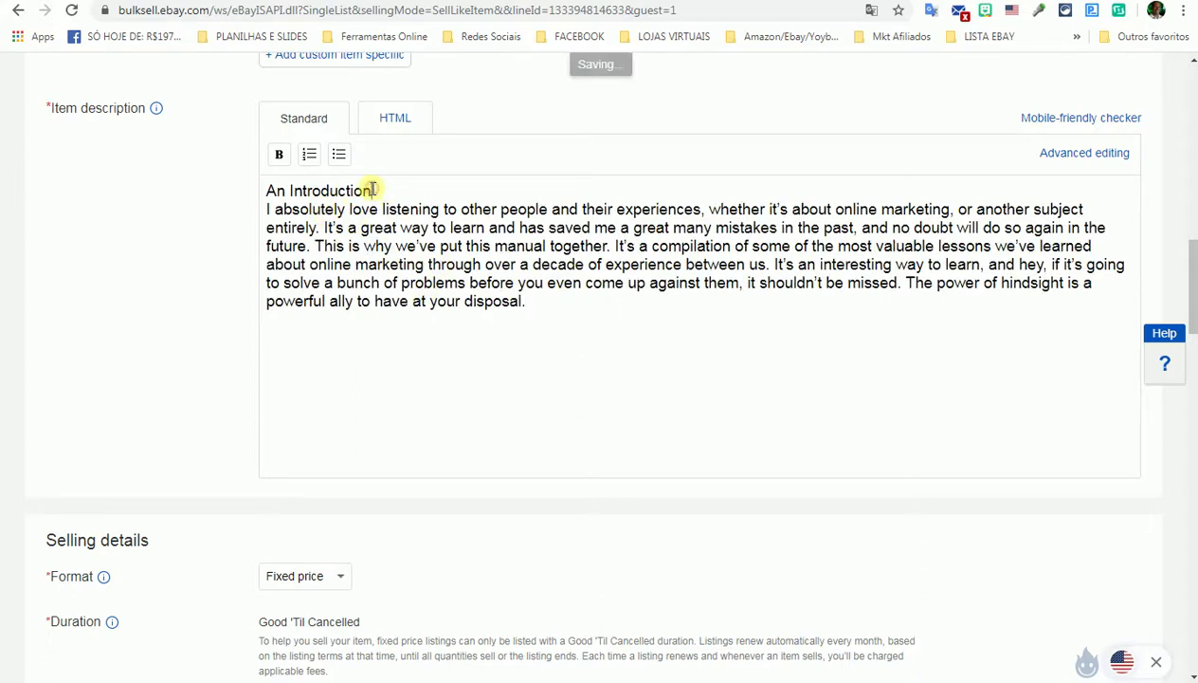
left_click(1082, 154)
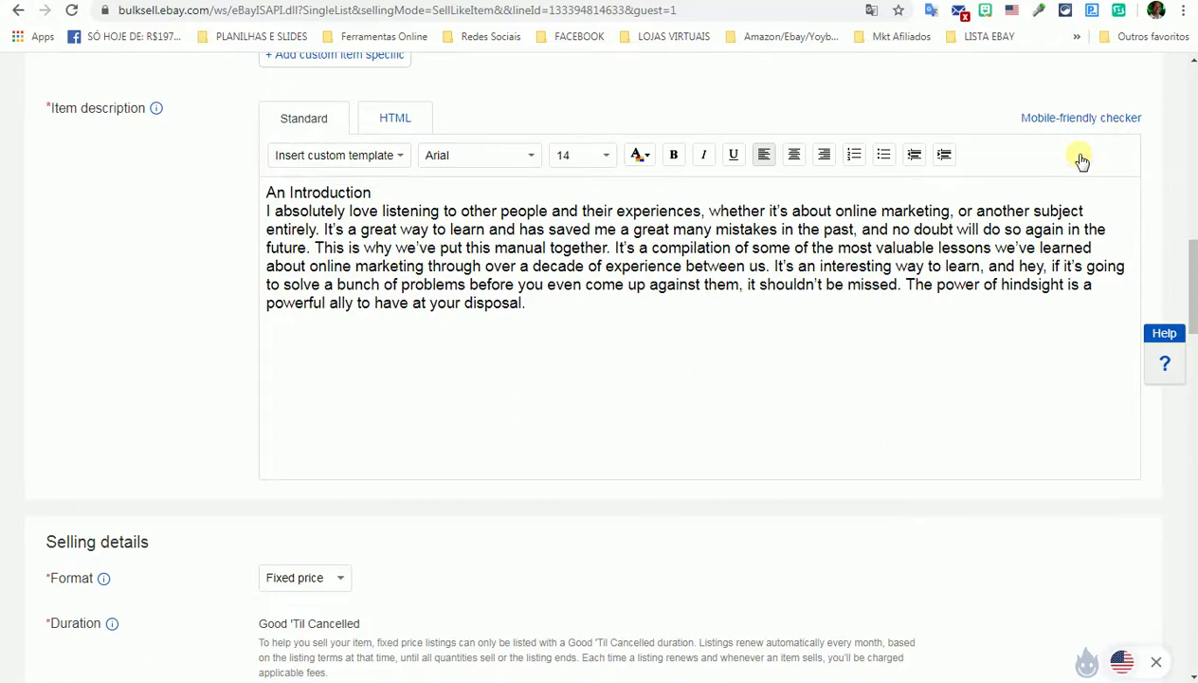
Set the "An Introduction" heading in the description to font size 24 and add a blank line below it.
left_click_drag(372, 190, 248, 185)
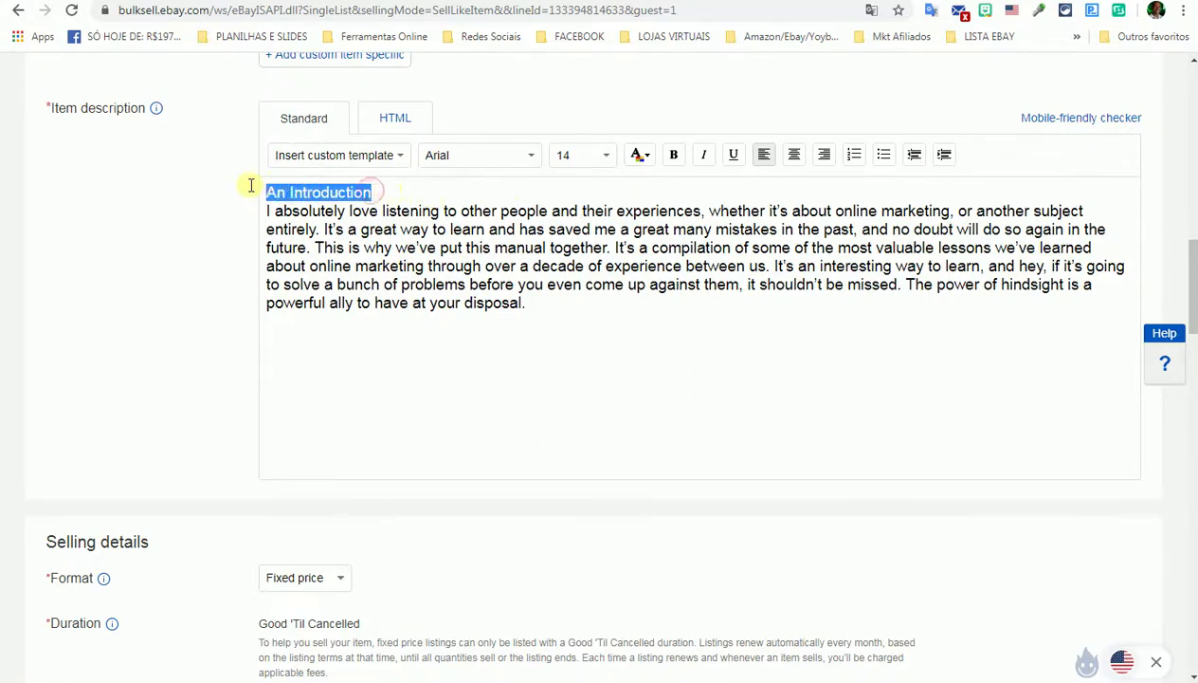
left_click(606, 156)
left_click(564, 233)
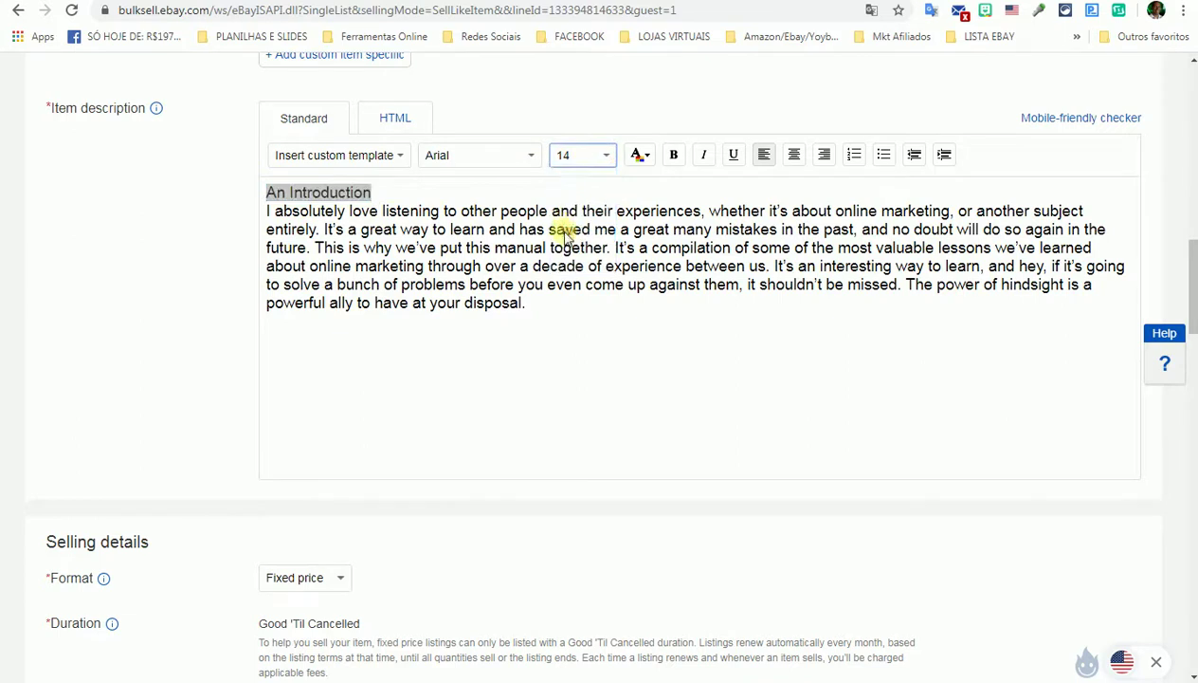
left_click(606, 155)
left_click(568, 249)
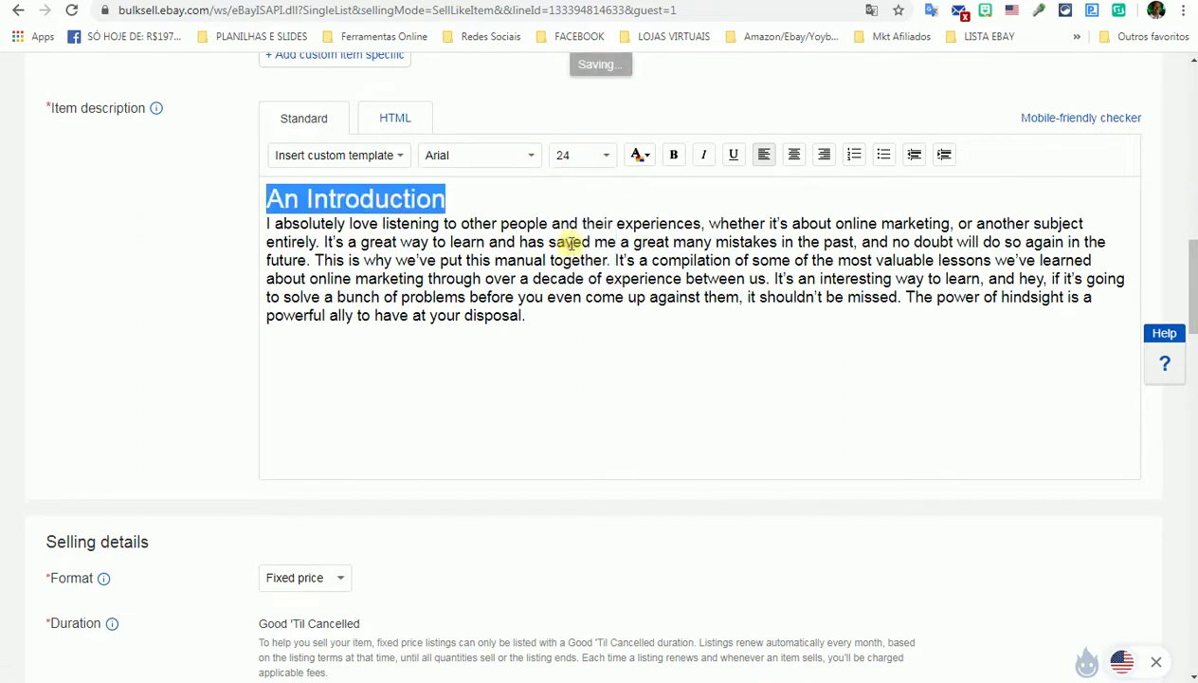
left_click(464, 192)
key("Return")
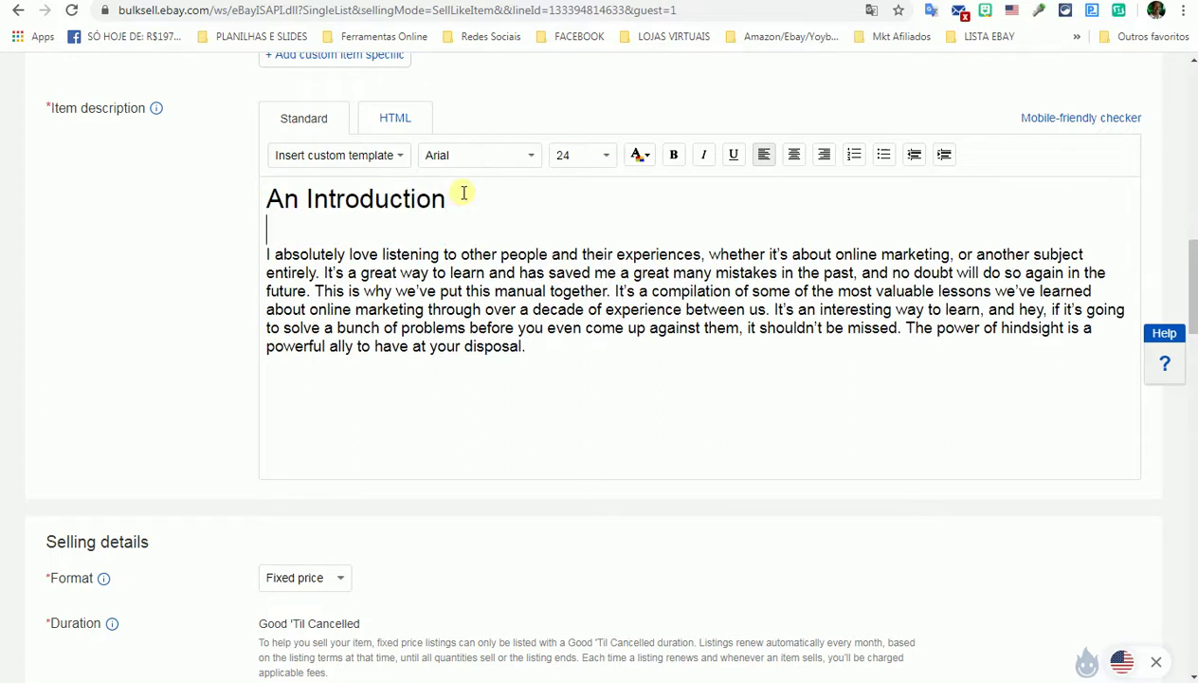
Set the introduction's body text below the heading to font size 18.
left_click_drag(266, 252, 583, 366)
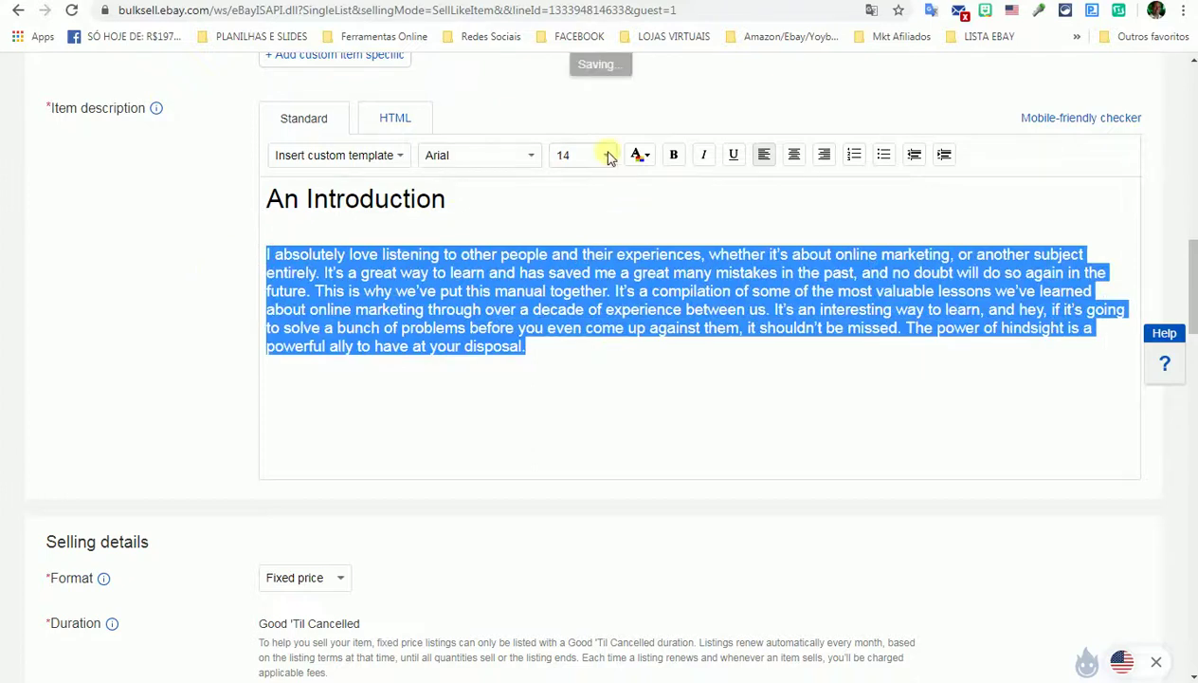
left_click(609, 157)
left_click(586, 233)
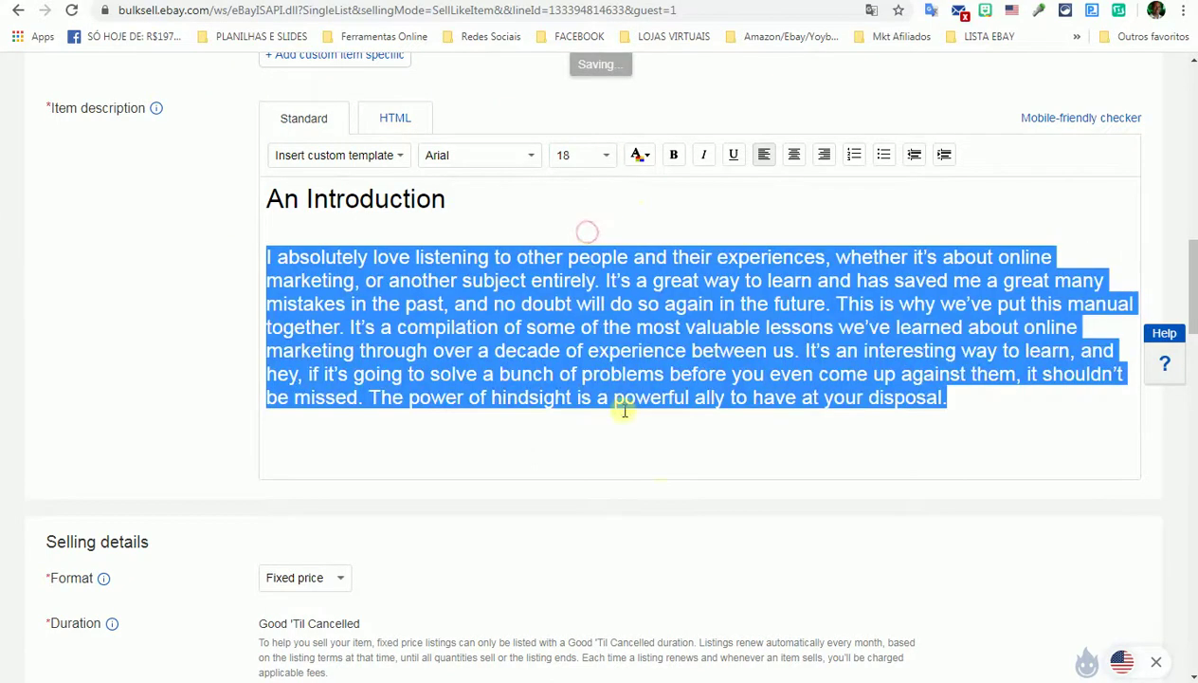
left_click(676, 503)
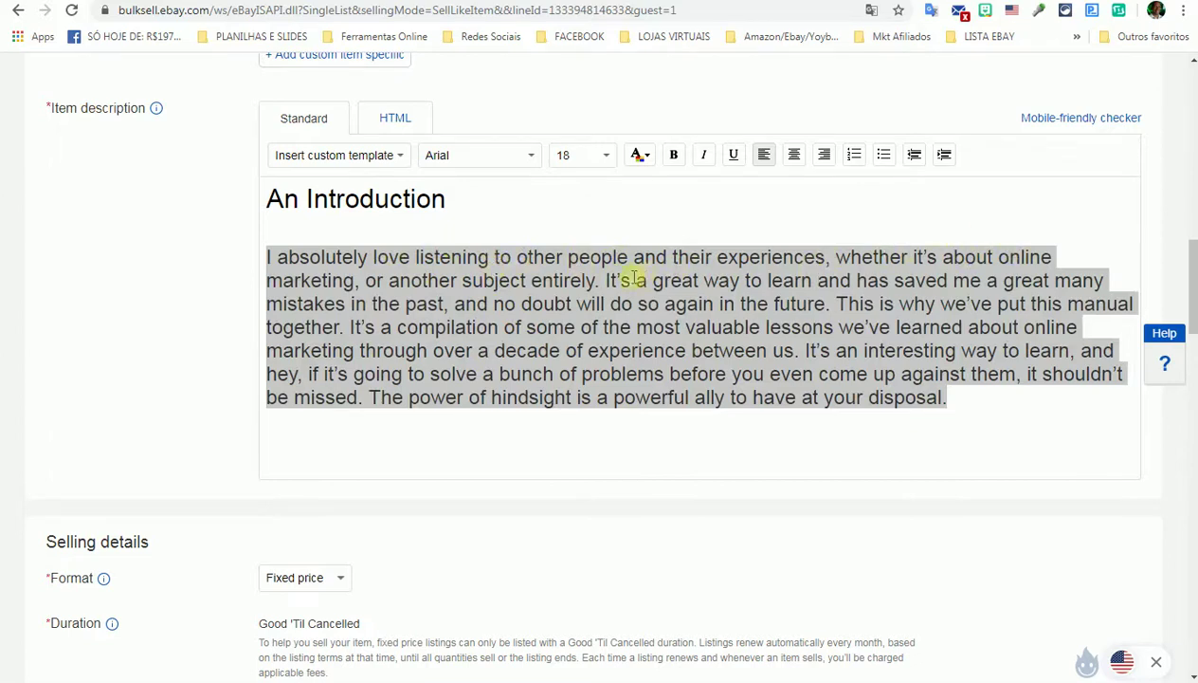
Start new paragraphs, separated by blank lines, at "It's a great way to learn", "This is why" and "It's a compilation" in the description.
scroll(646, 278, "down", 1)
left_click(605, 197)
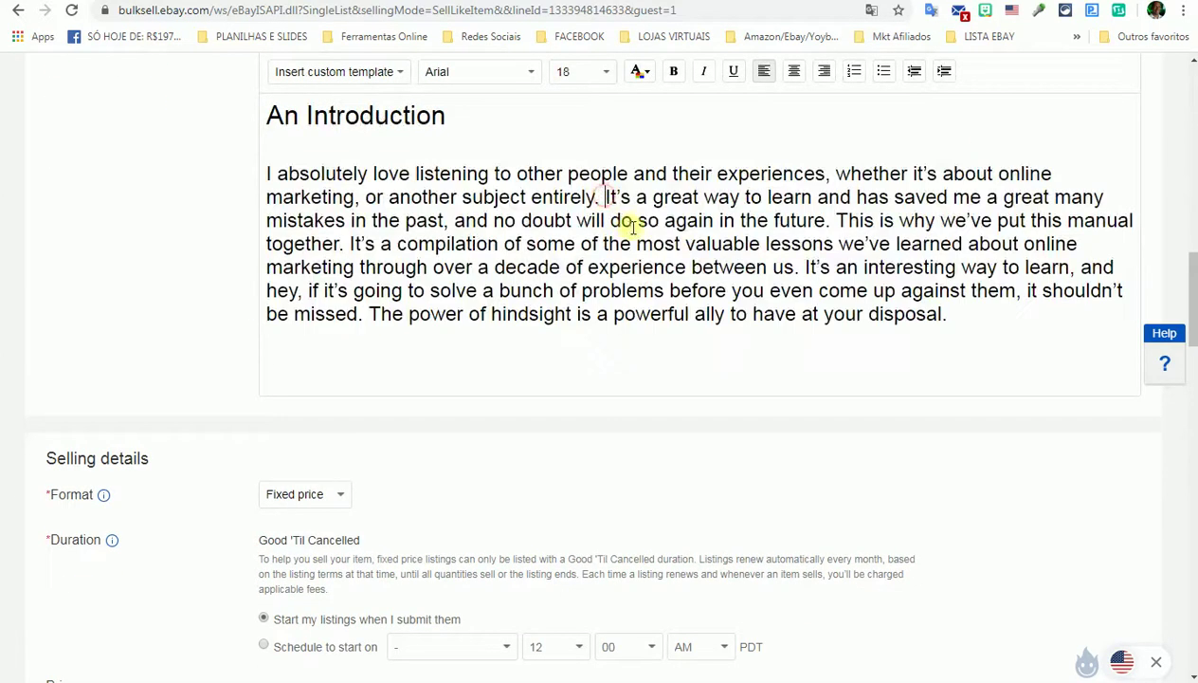
key("Return")
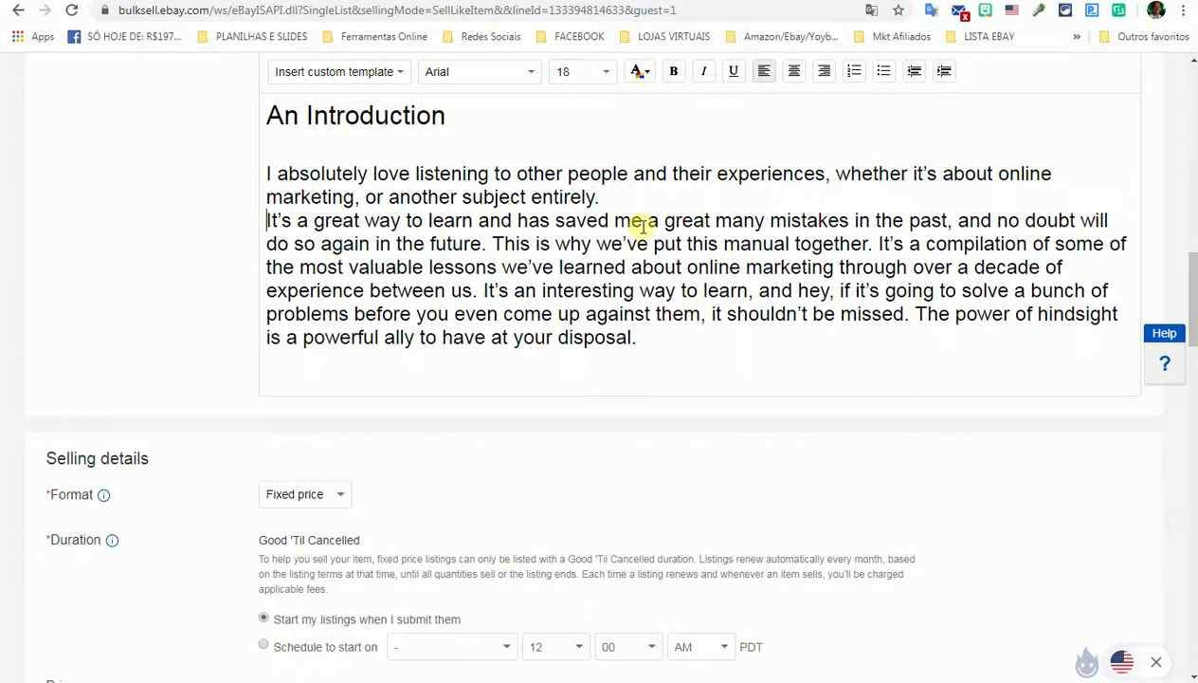
key("Return")
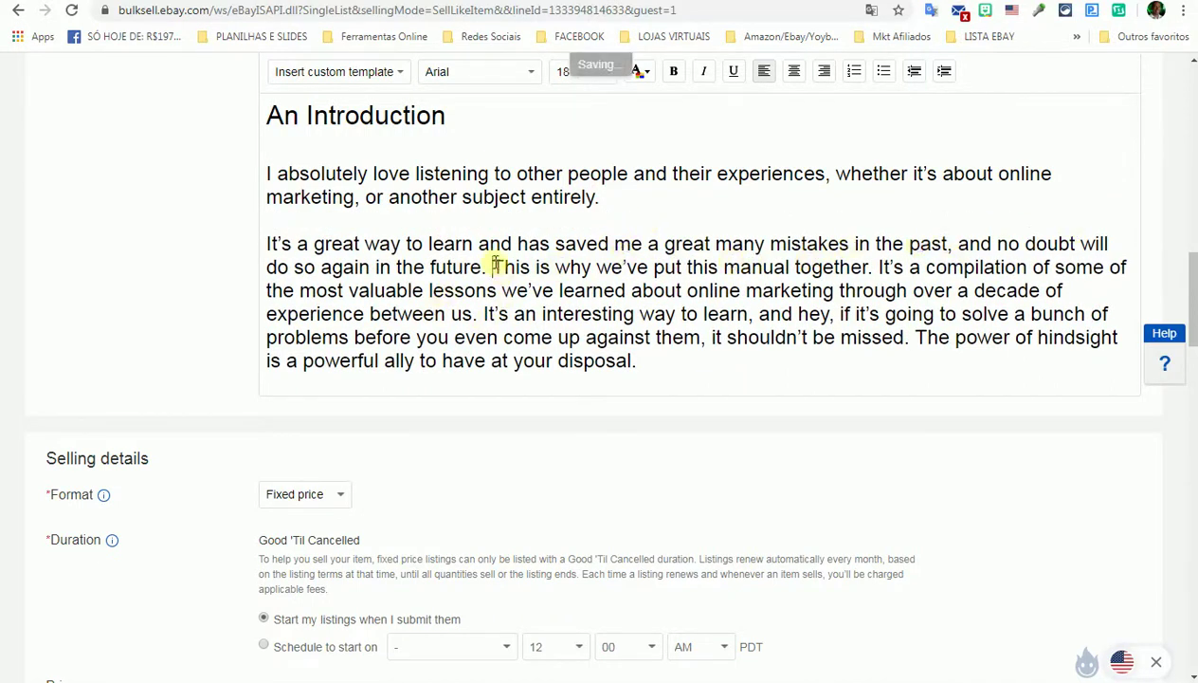
key("Return")
key("Return")
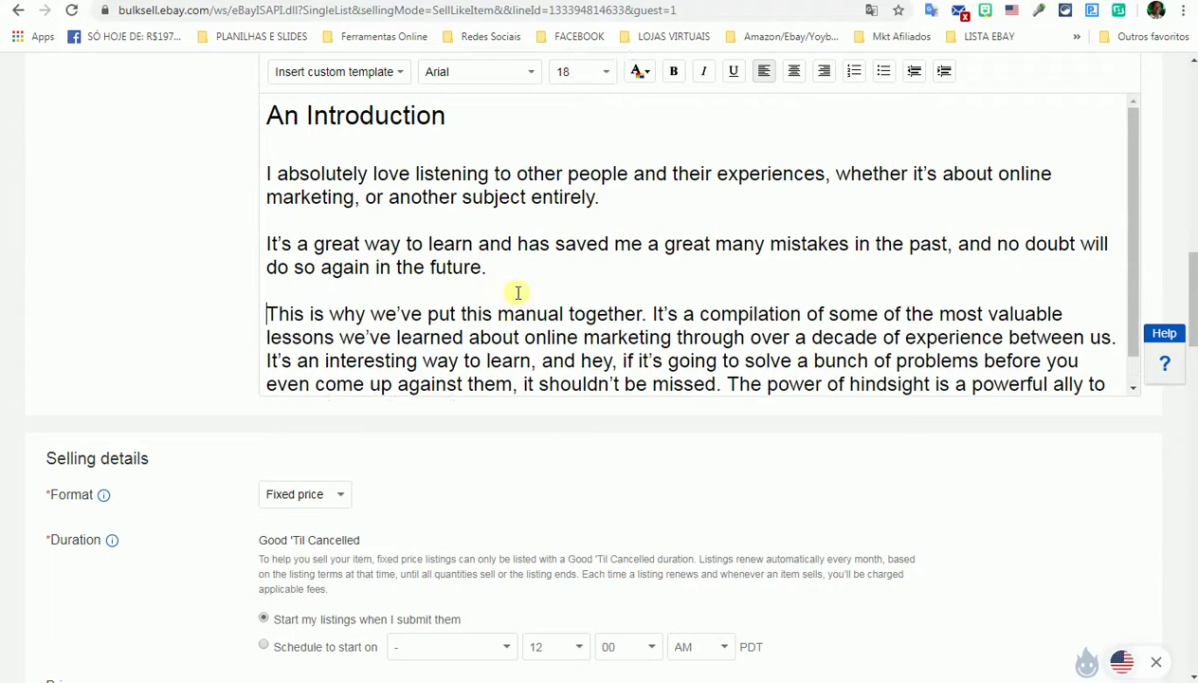
left_click(651, 313)
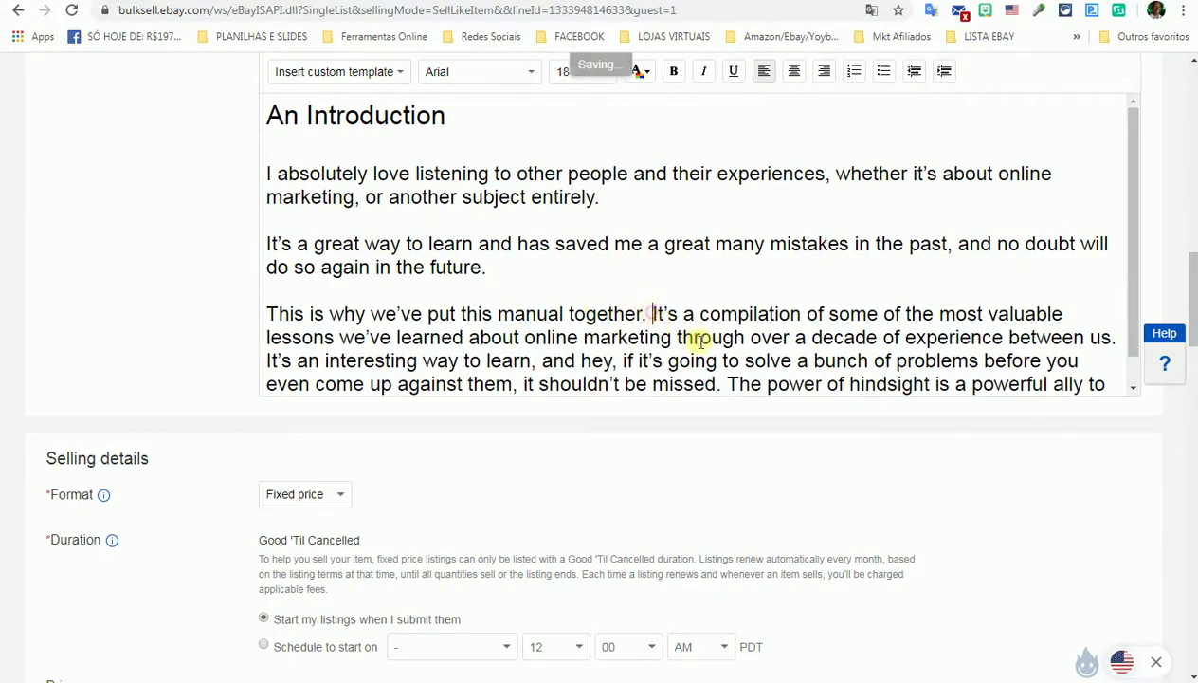
key("Return")
key("Return")
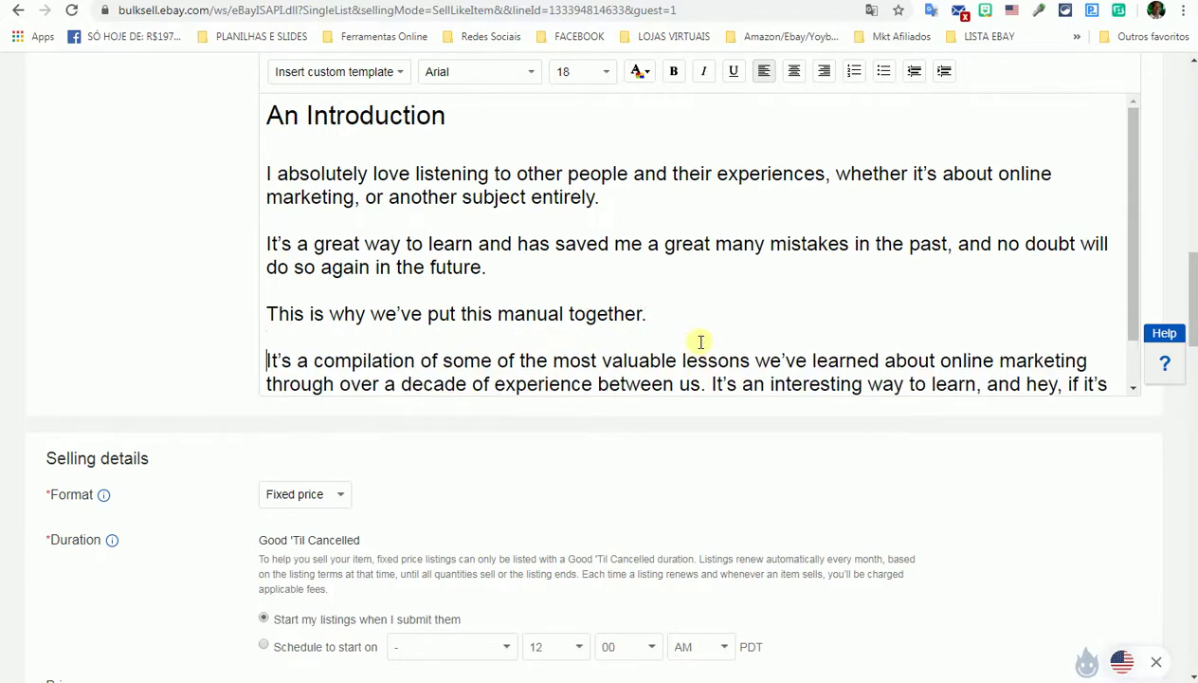
Split off the sentences starting "It's an interesting way to learn" and "The power of hindsight" into separate paragraphs with blank lines between them.
left_click_drag(1135, 144, 1134, 223)
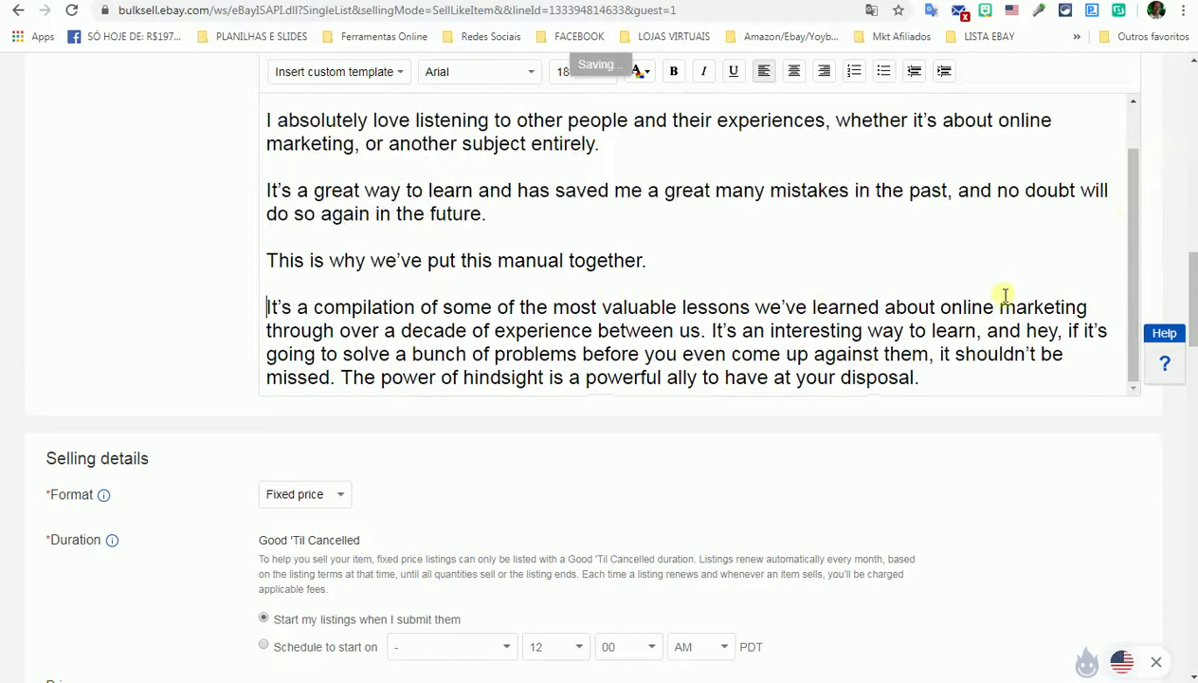
left_click(711, 329)
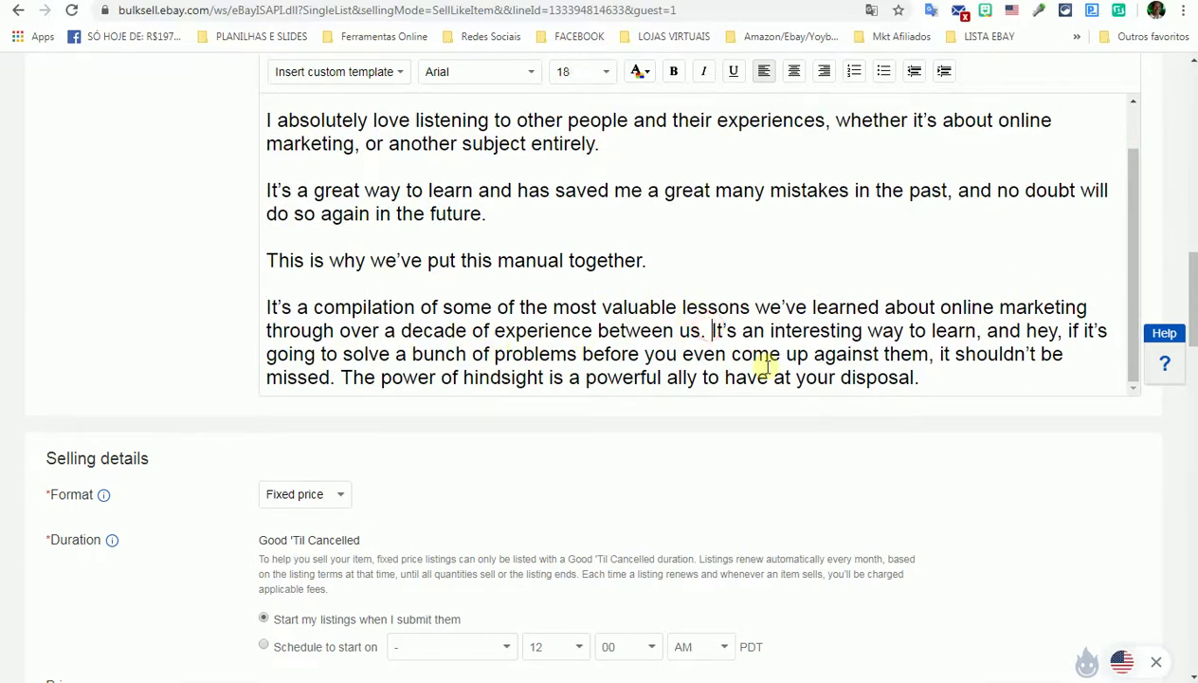
key("Return")
key("Return")
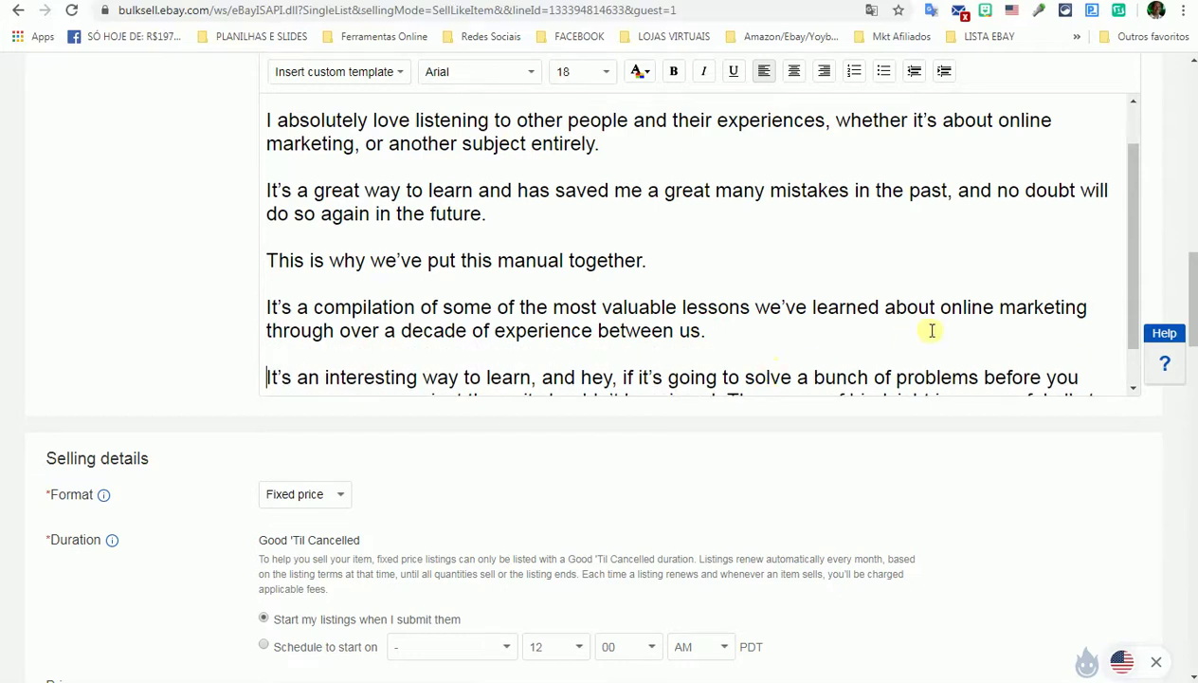
left_click_drag(1141, 212, 1114, 252)
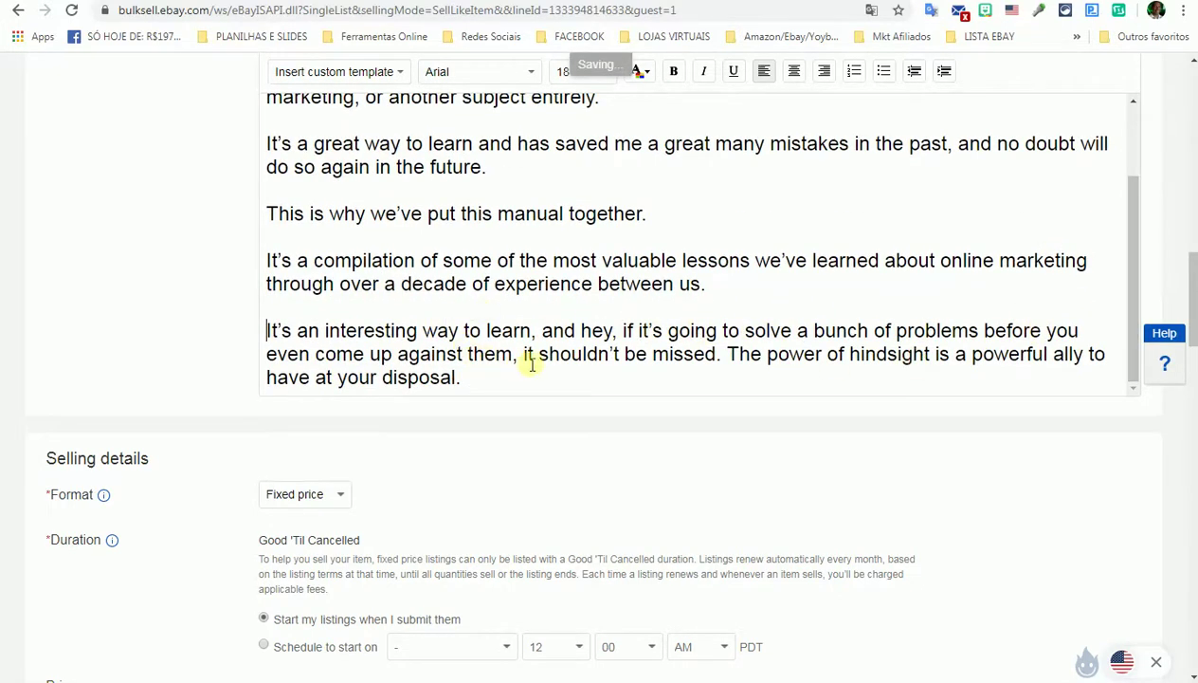
left_click(728, 354)
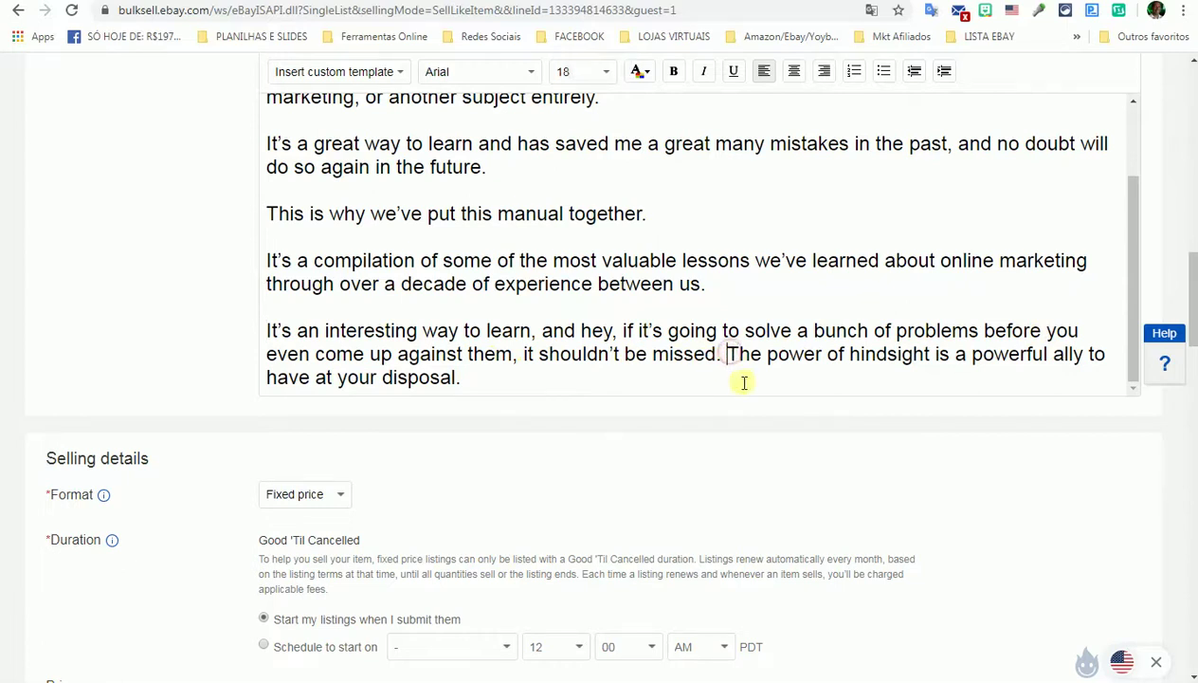
key("Return")
key("Return")
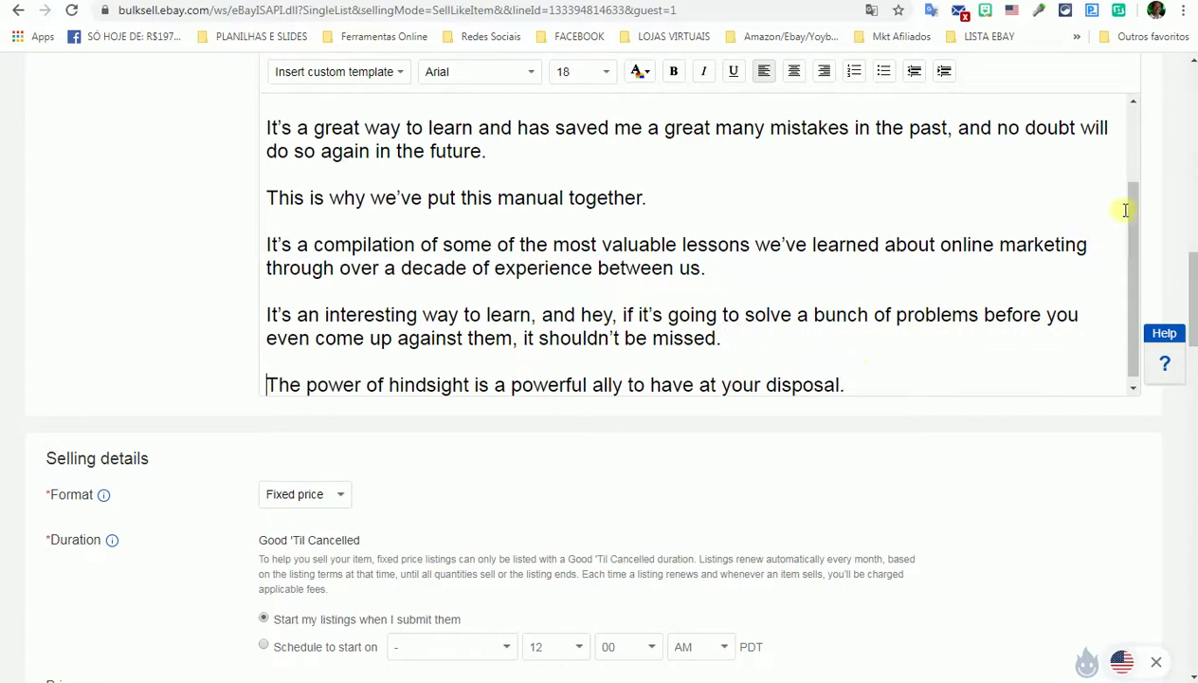
left_click_drag(1134, 188, 1136, 247)
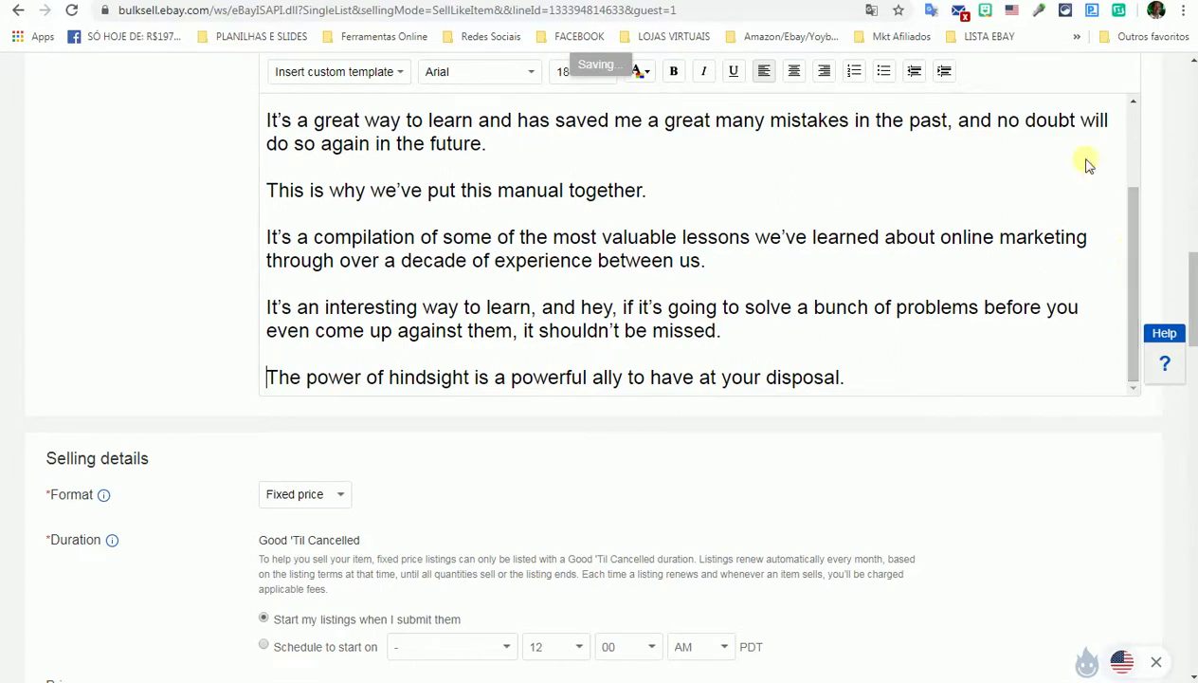
Switch to License-terms.pdf and copy its text from the "Smart Marketing Stories" title through the end of the first page's "No Liability" text.
mouse_move(734, 673)
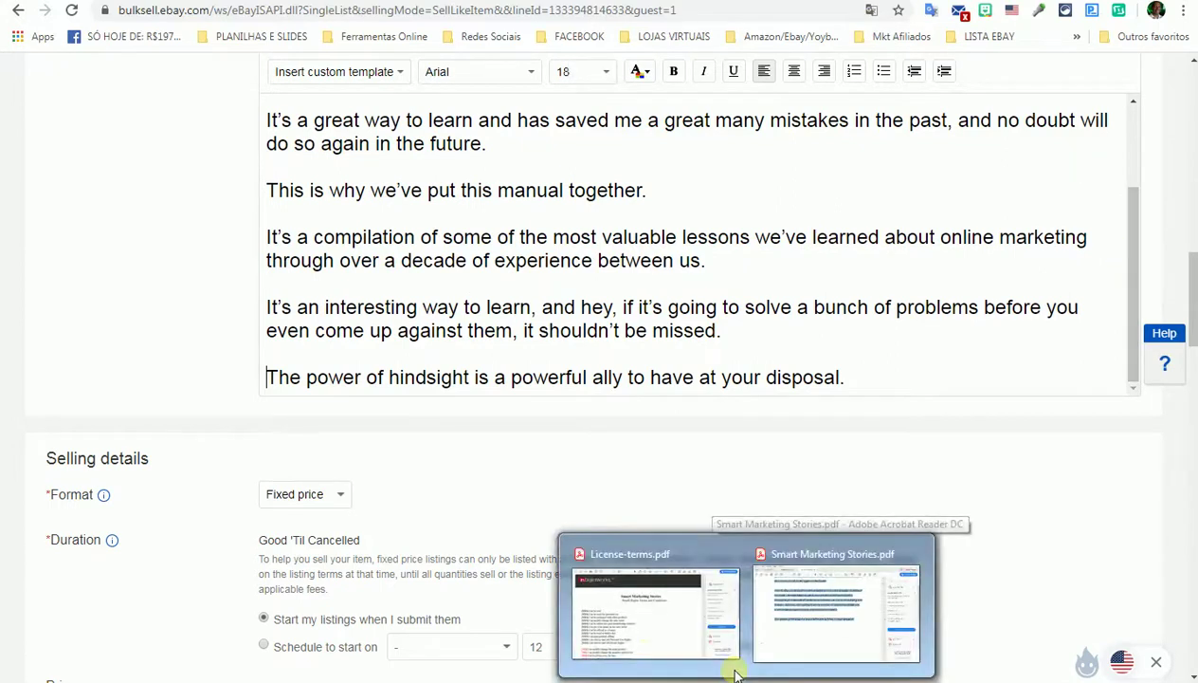
left_click(630, 630)
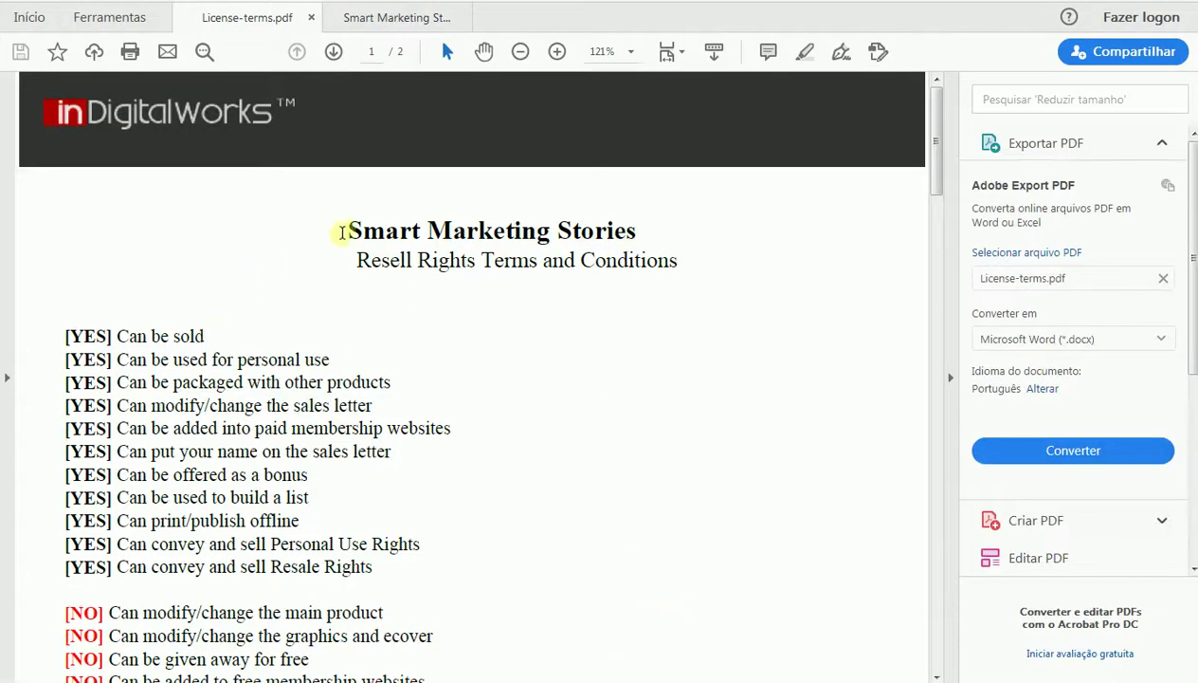
left_click_drag(348, 230, 434, 648)
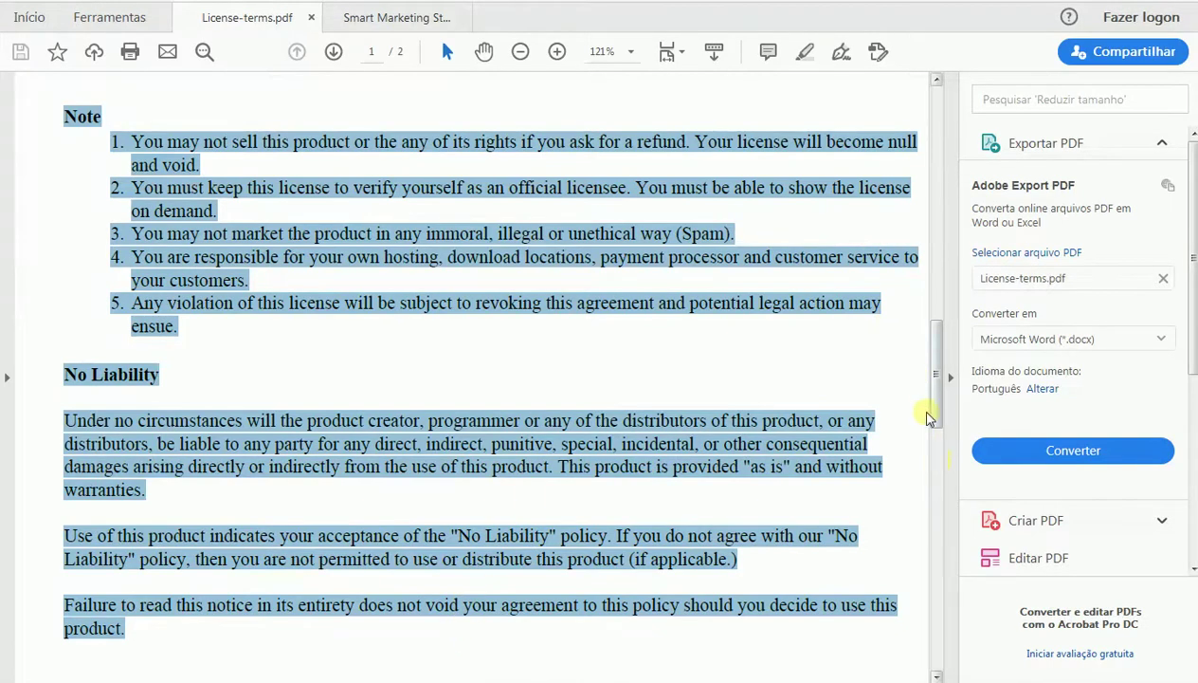
mouse_move(938, 396)
left_mouse_down()
mouse_move(931, 161)
mouse_move(944, 610)
mouse_move(957, 524)
mouse_move(941, 383)
mouse_move(941, 426)
mouse_move(947, 393)
mouse_move(947, 410)
left_mouse_up()
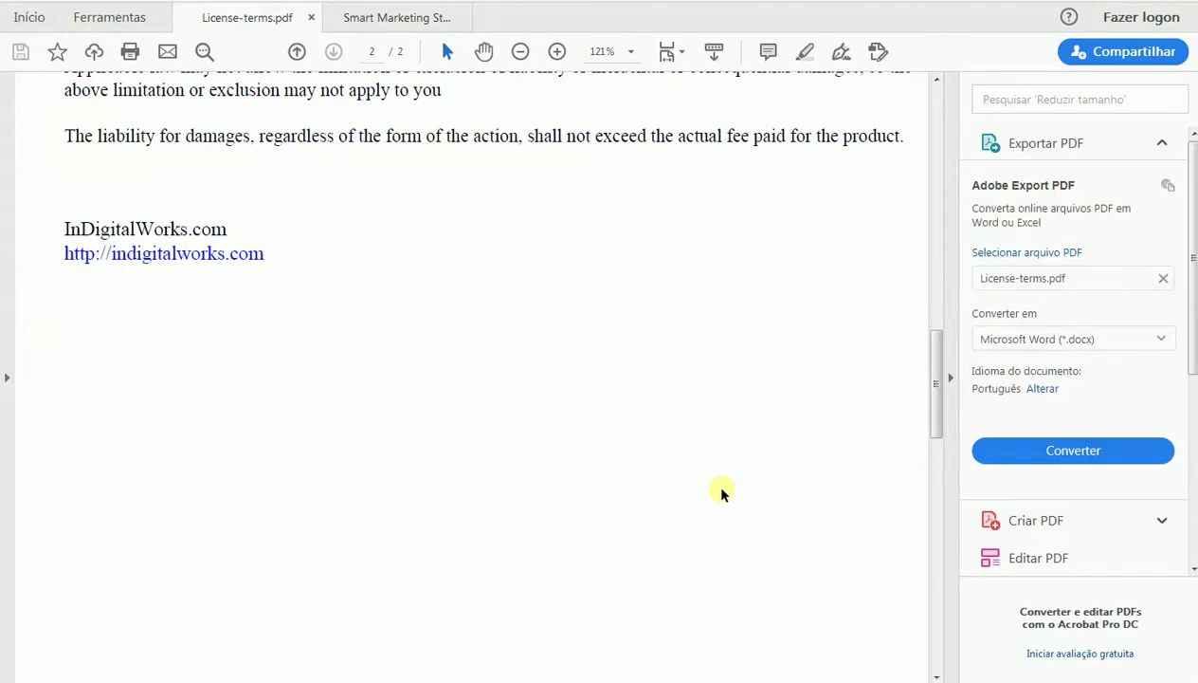
Return to the eBay listing and paste the copied license terms at the end of the description, after a blank line.
left_click(498, 677)
left_click(858, 378)
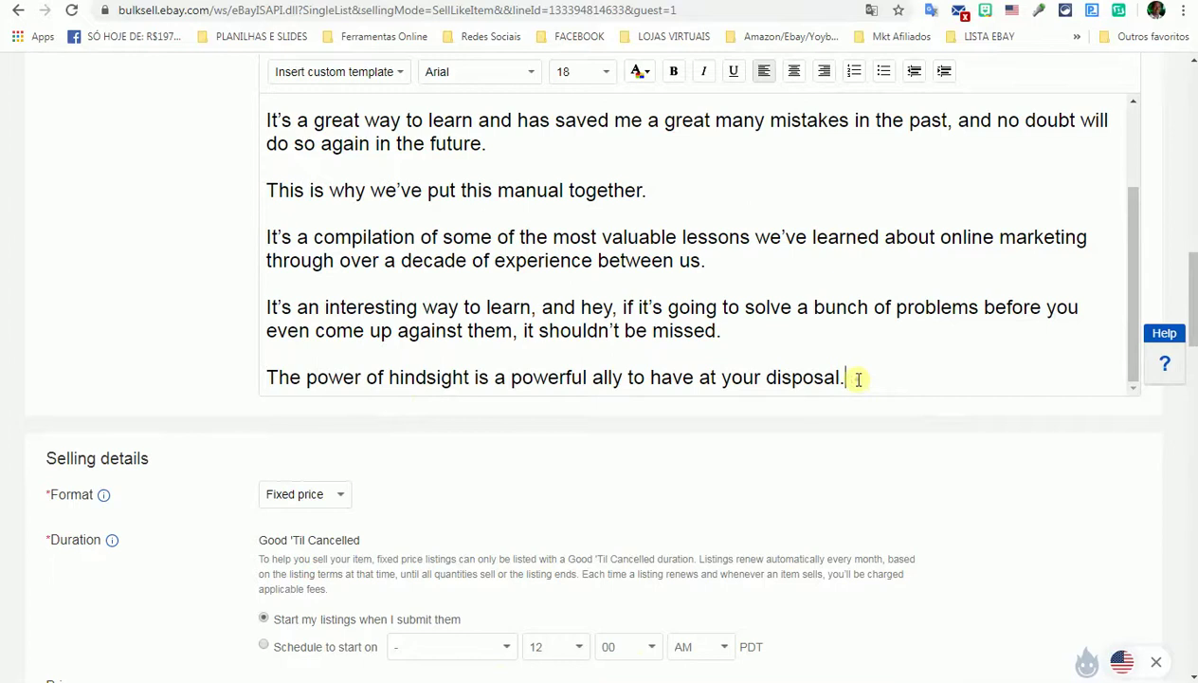
key("Return")
key("Return")
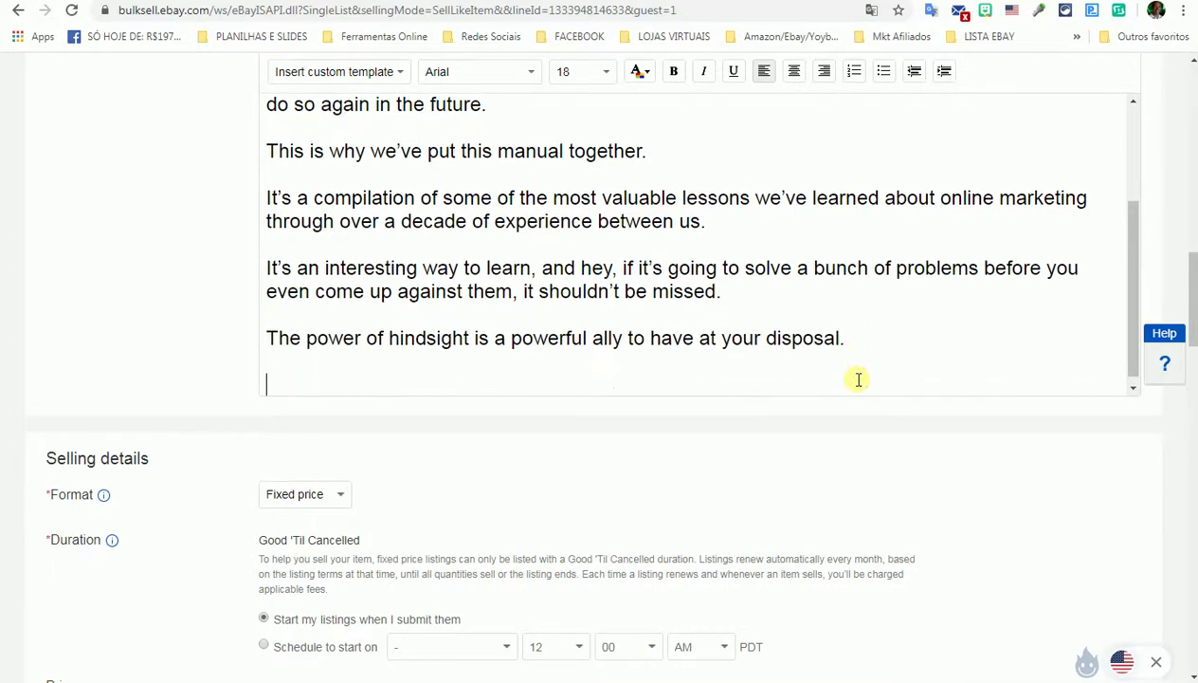
key("ctrl+v")
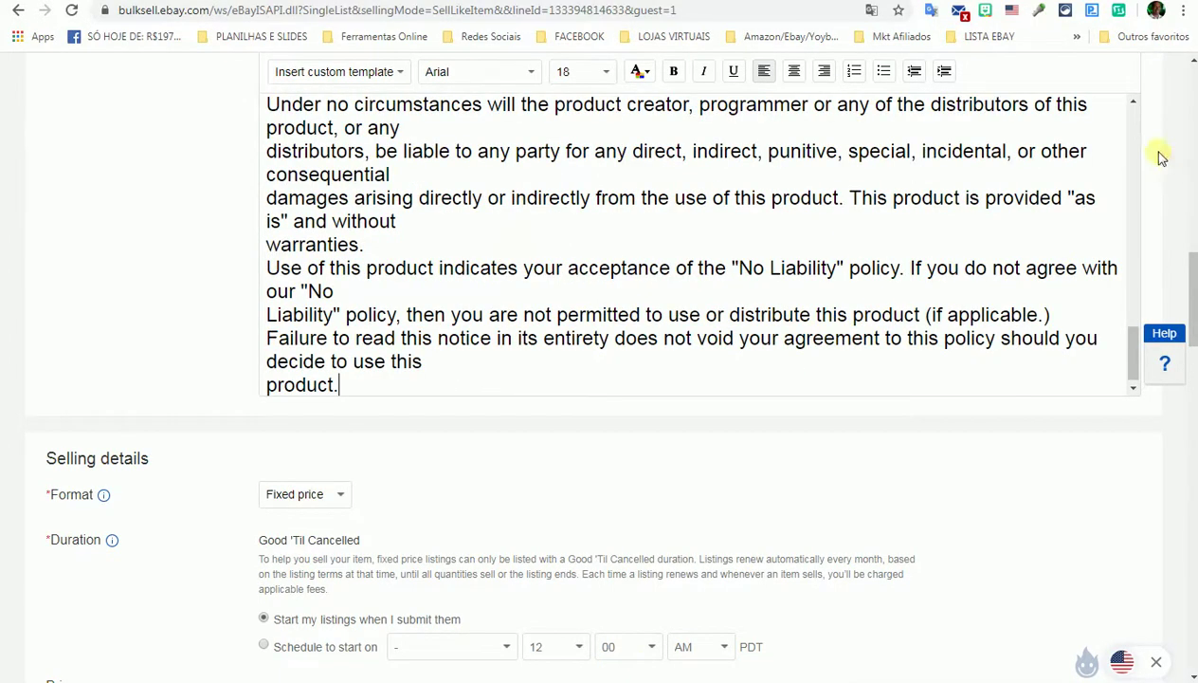
Make the "Smart Marketing Stories" and "Resell Rights Terms and Conditions" lines in the description bold.
left_click(1133, 101)
left_click_drag(1133, 105, 1133, 106)
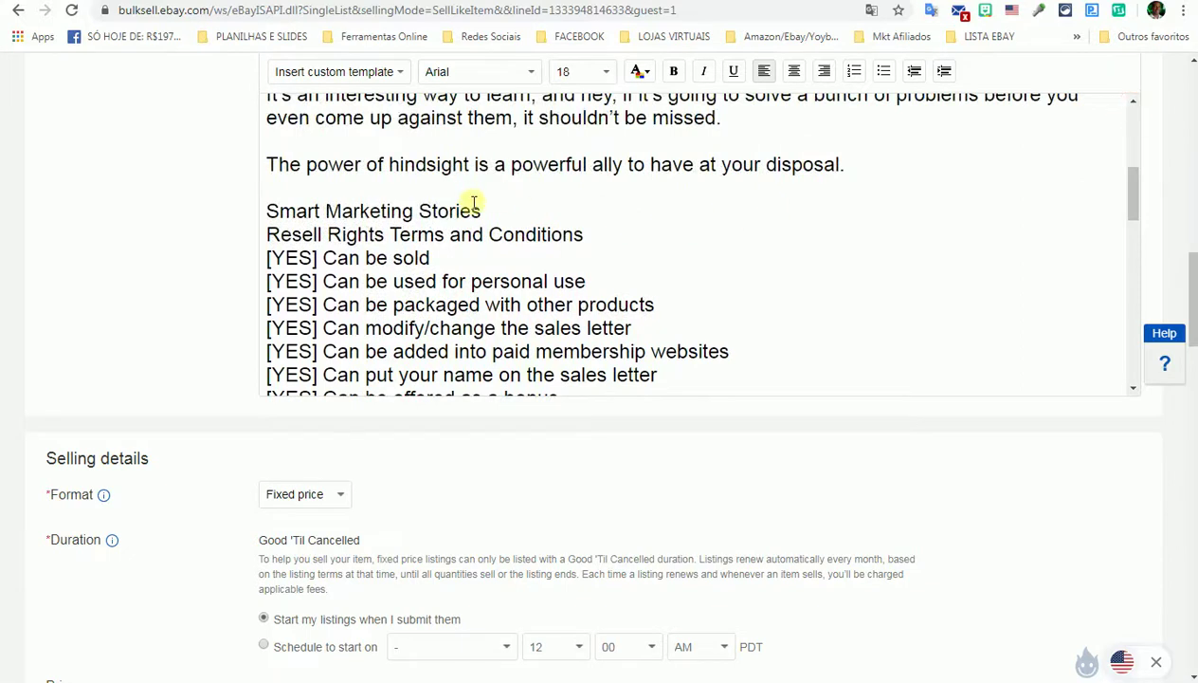
left_click_drag(266, 210, 631, 228)
left_click(673, 71)
left_click(653, 228)
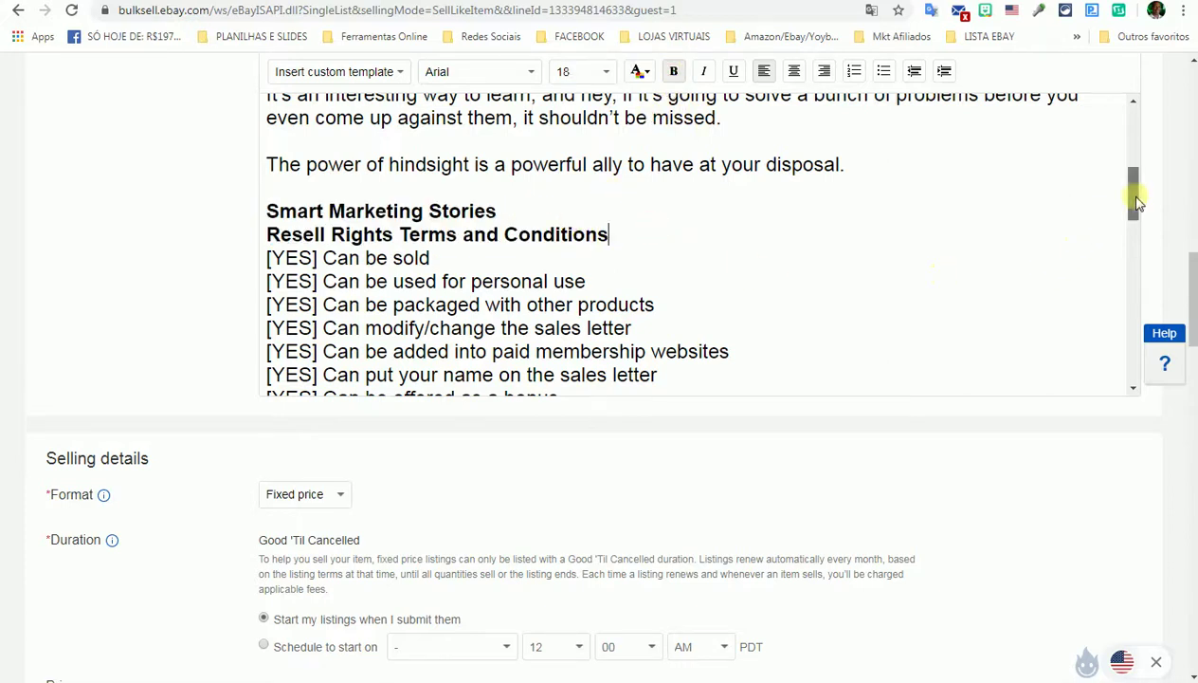
Make the "An Introduction" heading at the start of the description bold.
left_click_drag(1137, 202, 1143, 123)
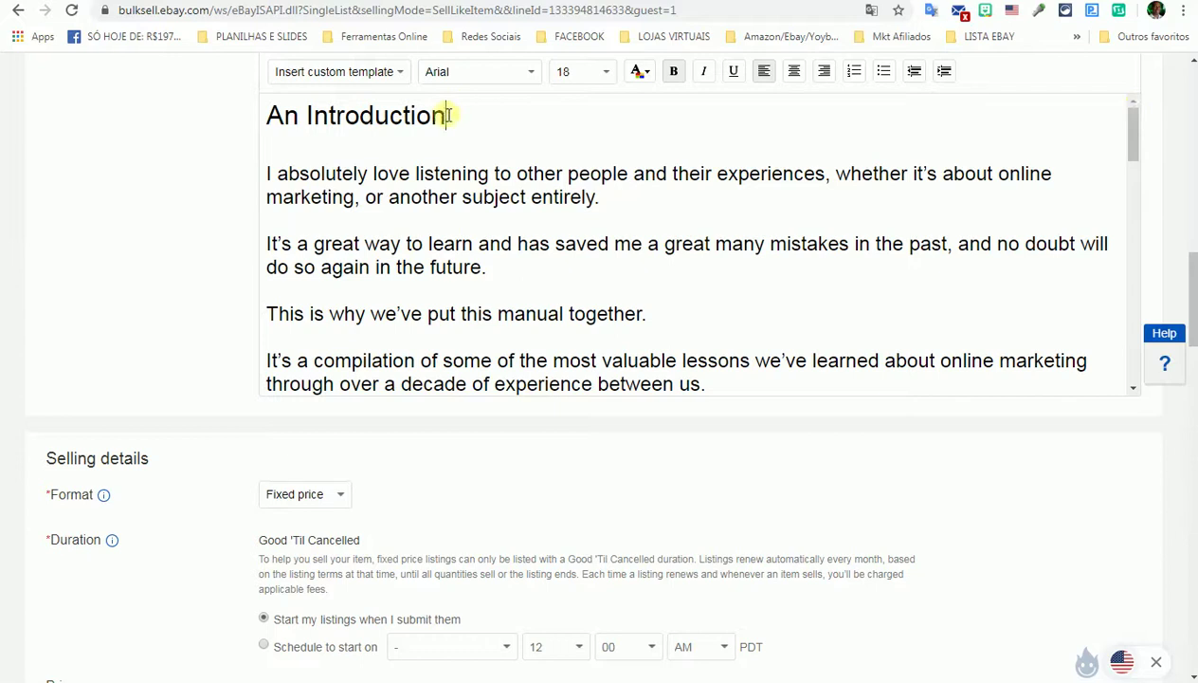
left_click_drag(450, 115, 266, 115)
left_click(675, 74)
left_click(741, 128)
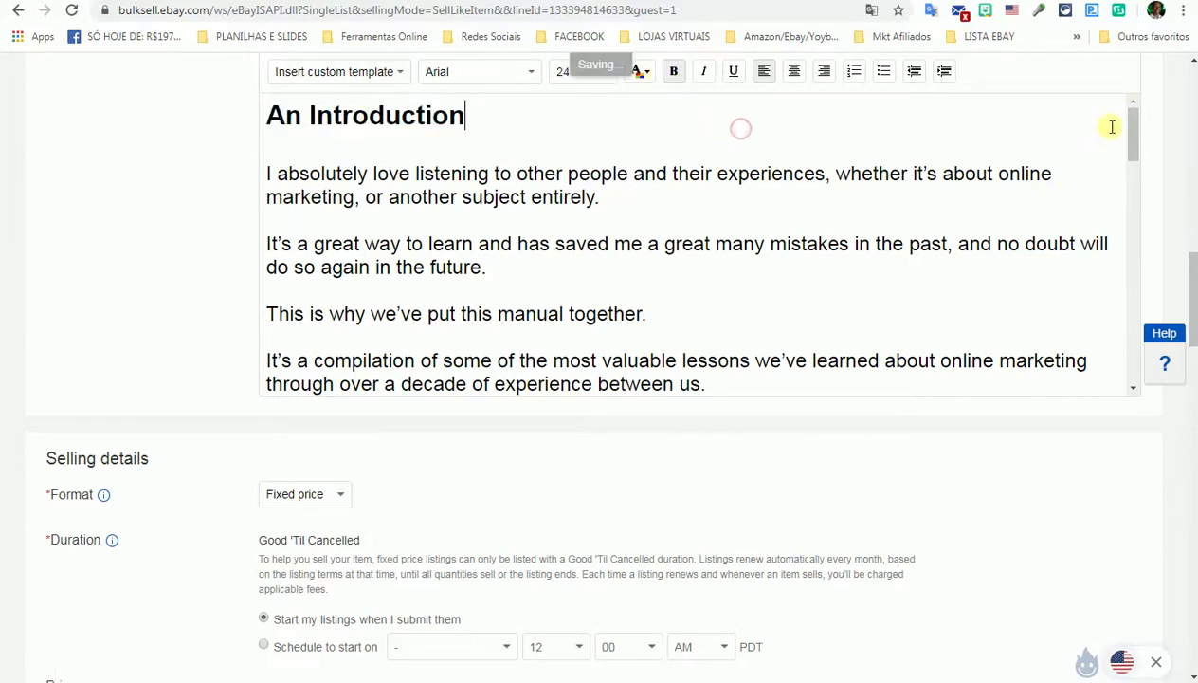
Add a blank line below "Resell Rights Terms and Conditions" and set that line to font size 12.
left_click_drag(1134, 119, 1128, 180)
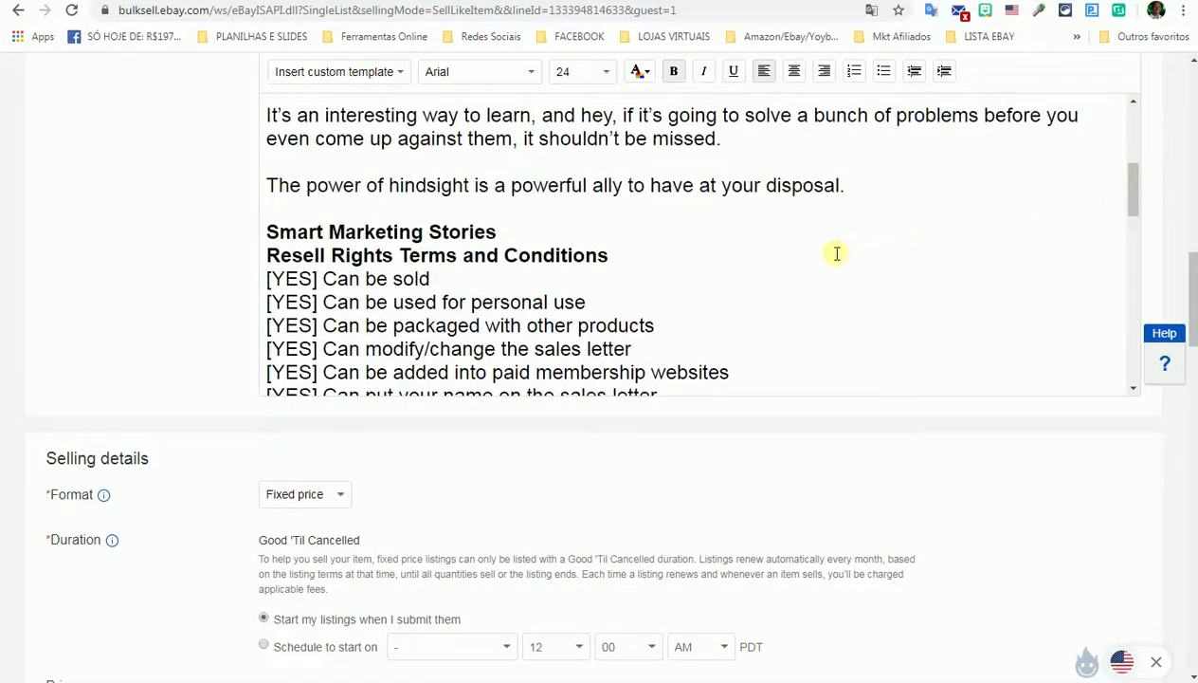
key("Return")
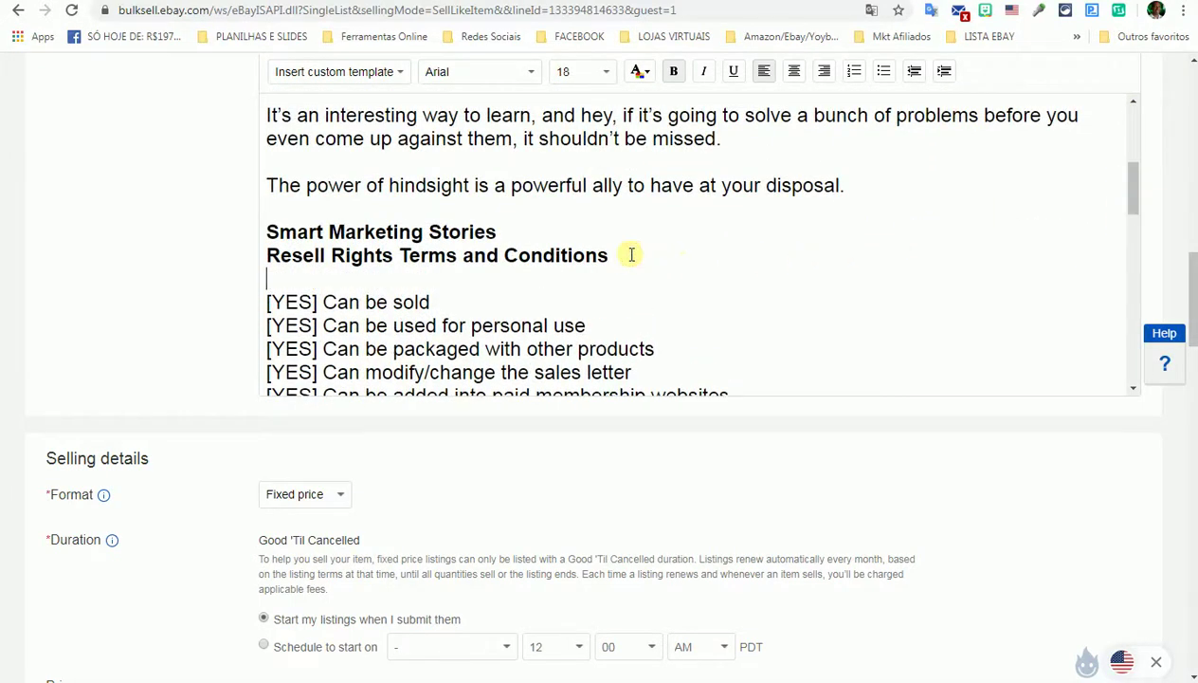
left_click_drag(316, 269, 271, 256)
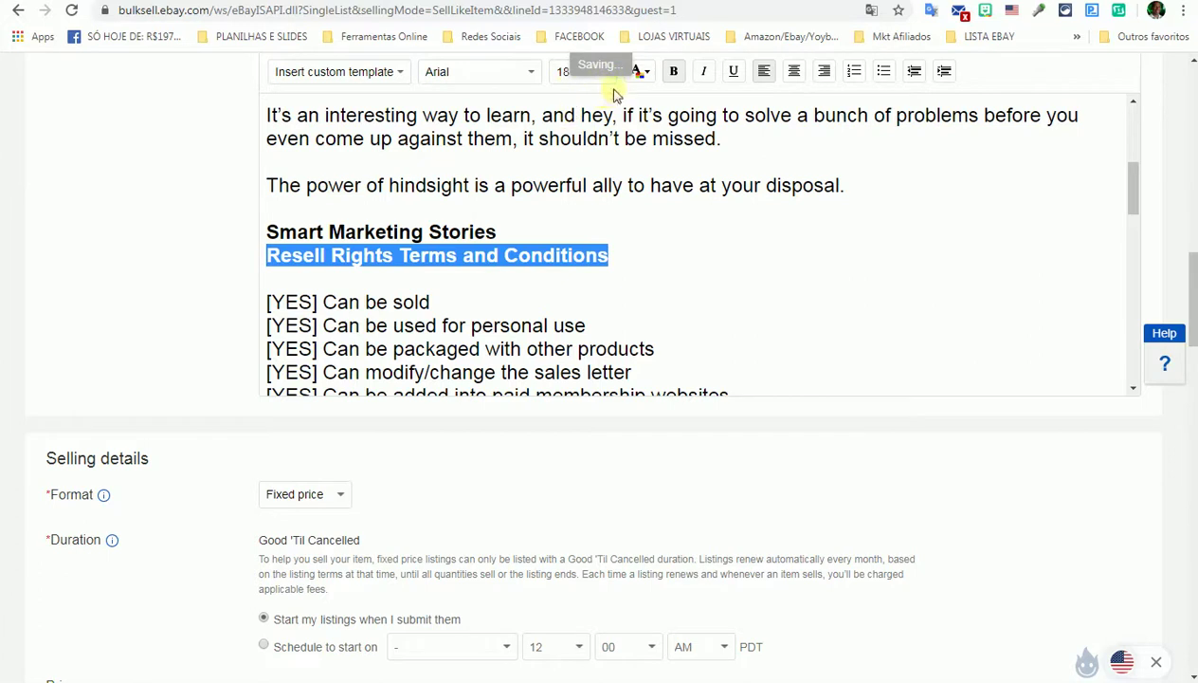
left_click(607, 75)
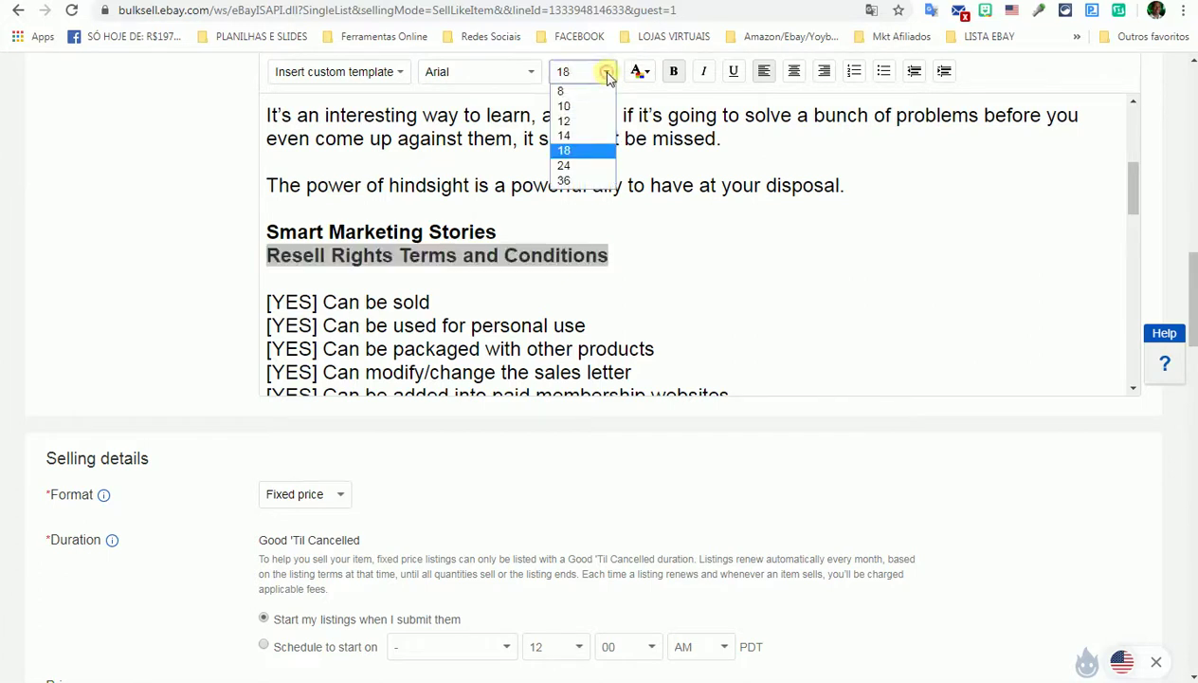
left_click(577, 123)
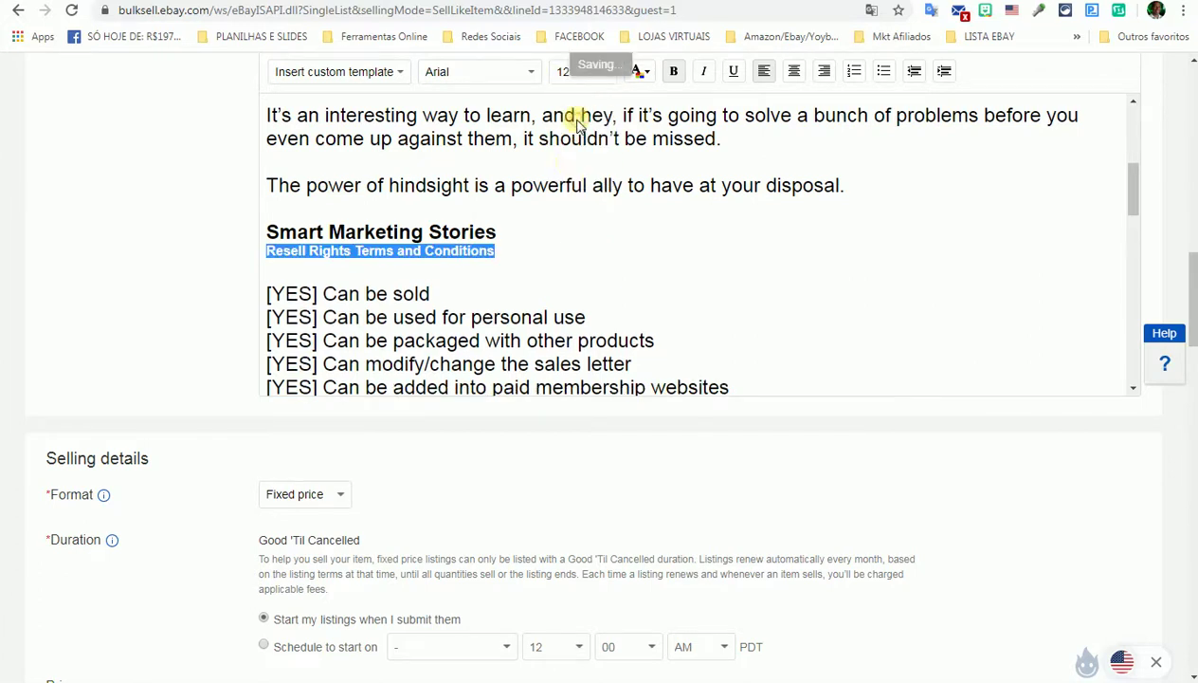
left_click(658, 242)
Color the six "[NO]" license lines in the description red.
left_click_drag(1131, 176, 1110, 233)
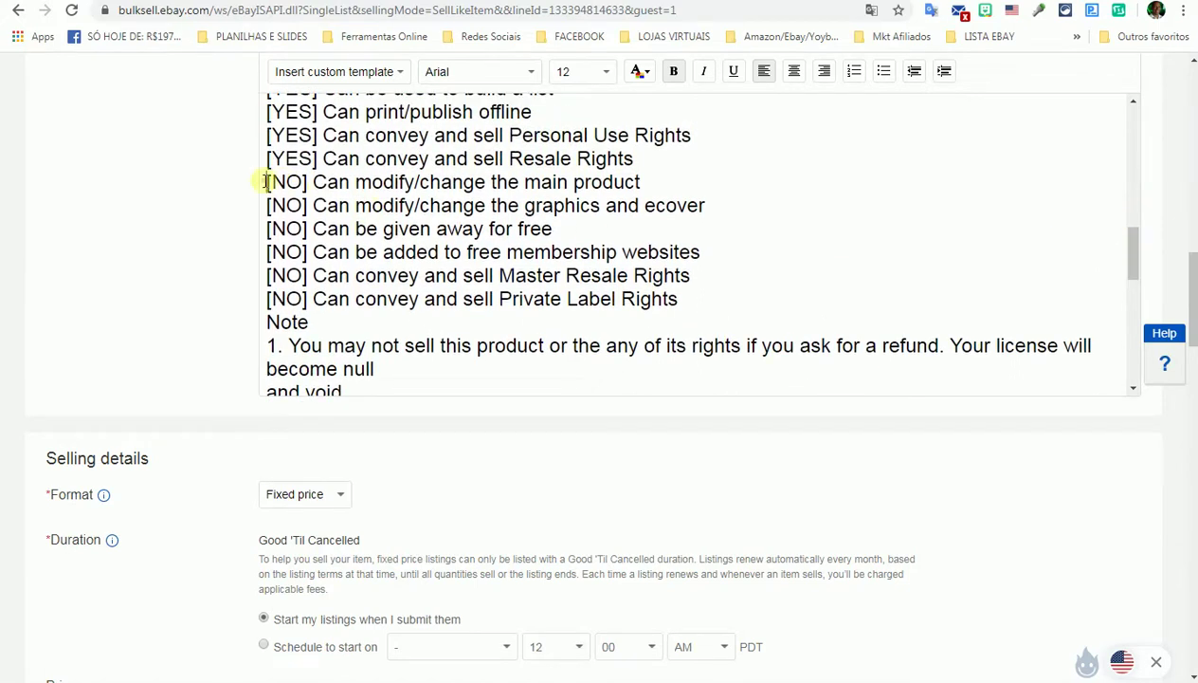
left_click_drag(265, 181, 688, 298)
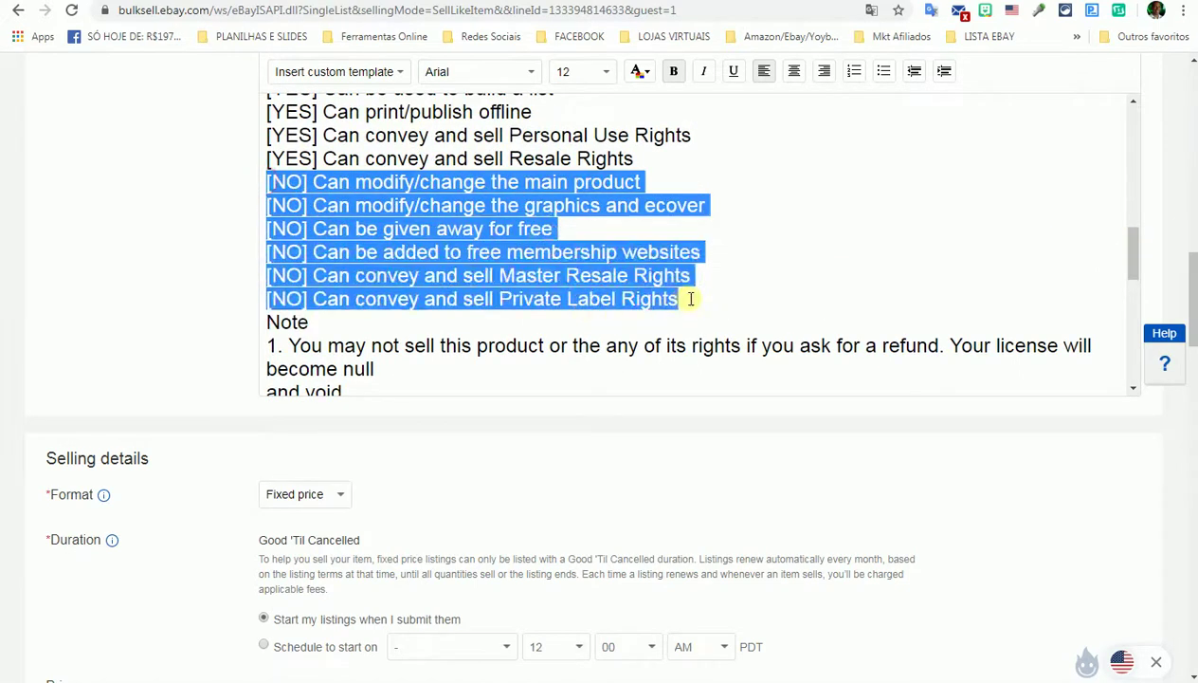
left_click(637, 71)
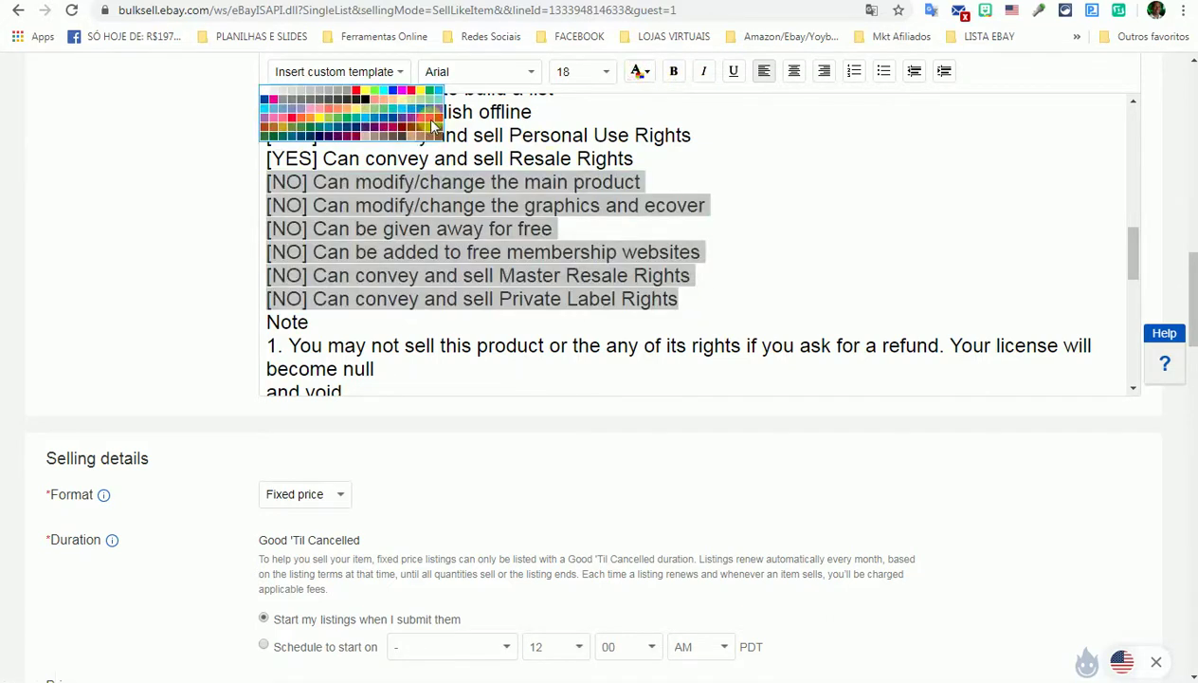
left_click(413, 93)
left_click(717, 152)
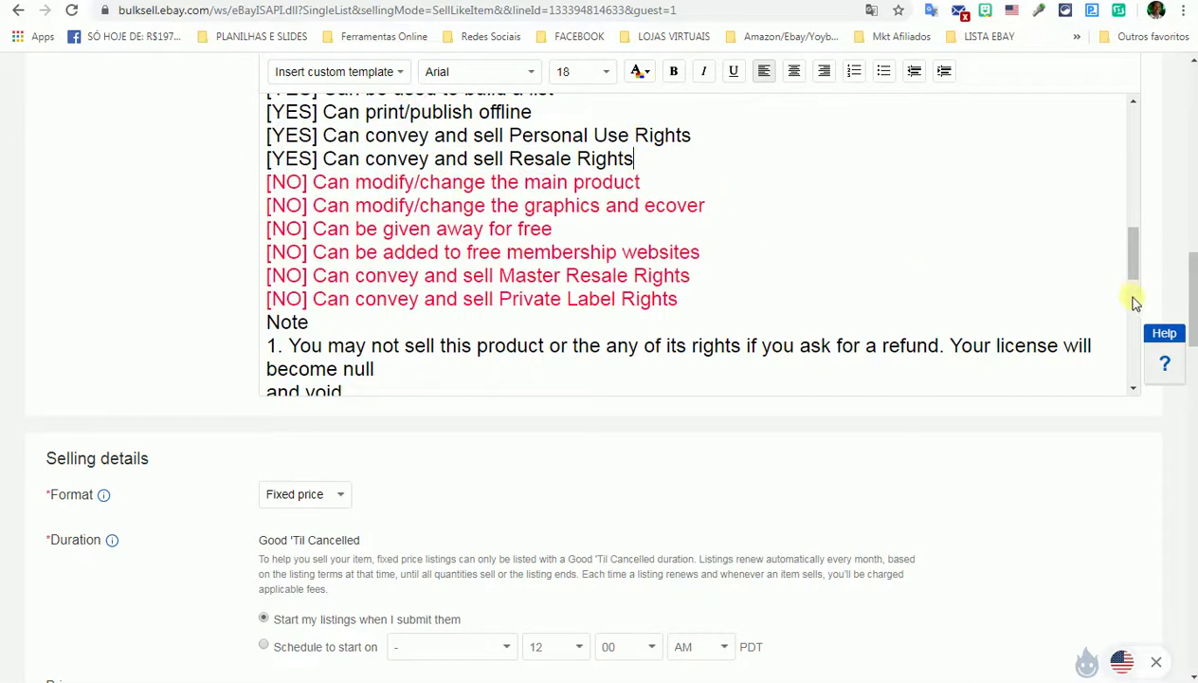
Insert a blank line above the "Note" heading in the license terms and make the heading bold.
scroll(1133, 392, "down", 3)
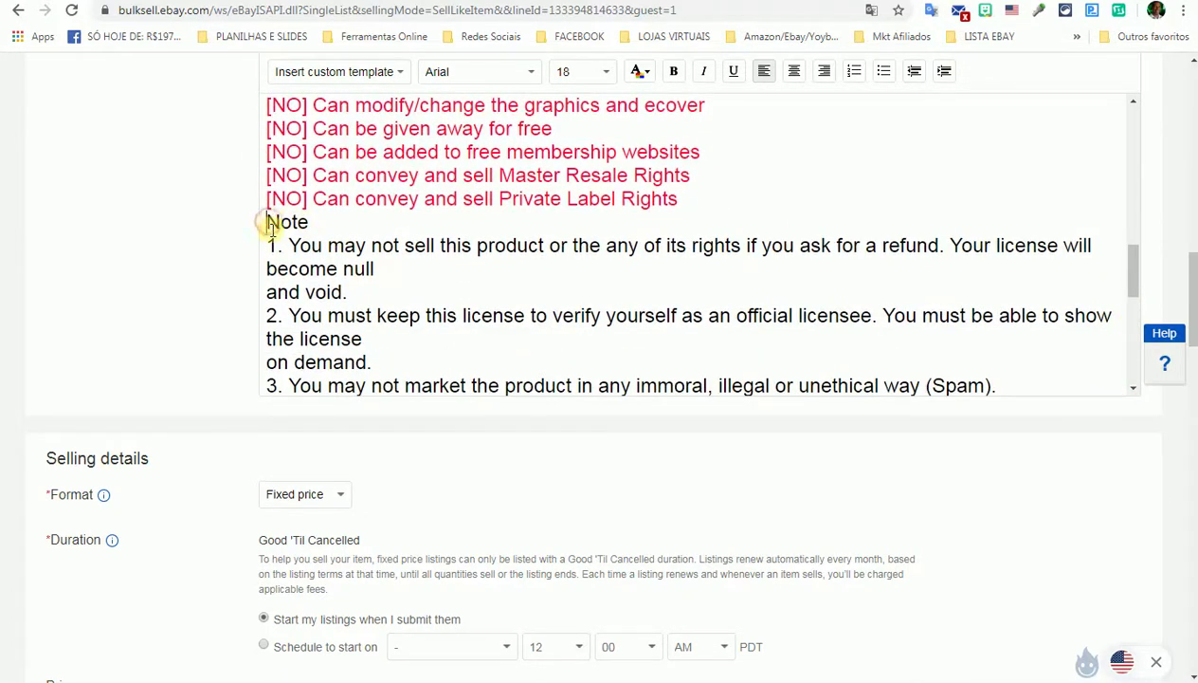
key("Return")
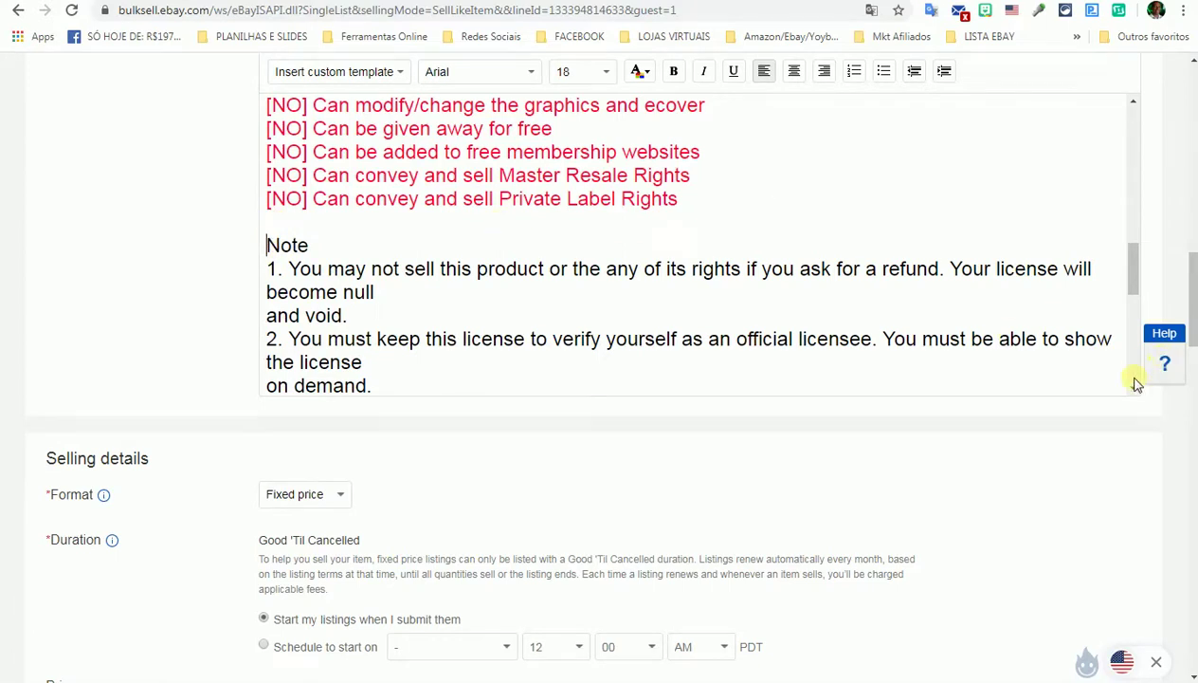
left_click_drag(311, 245, 266, 246)
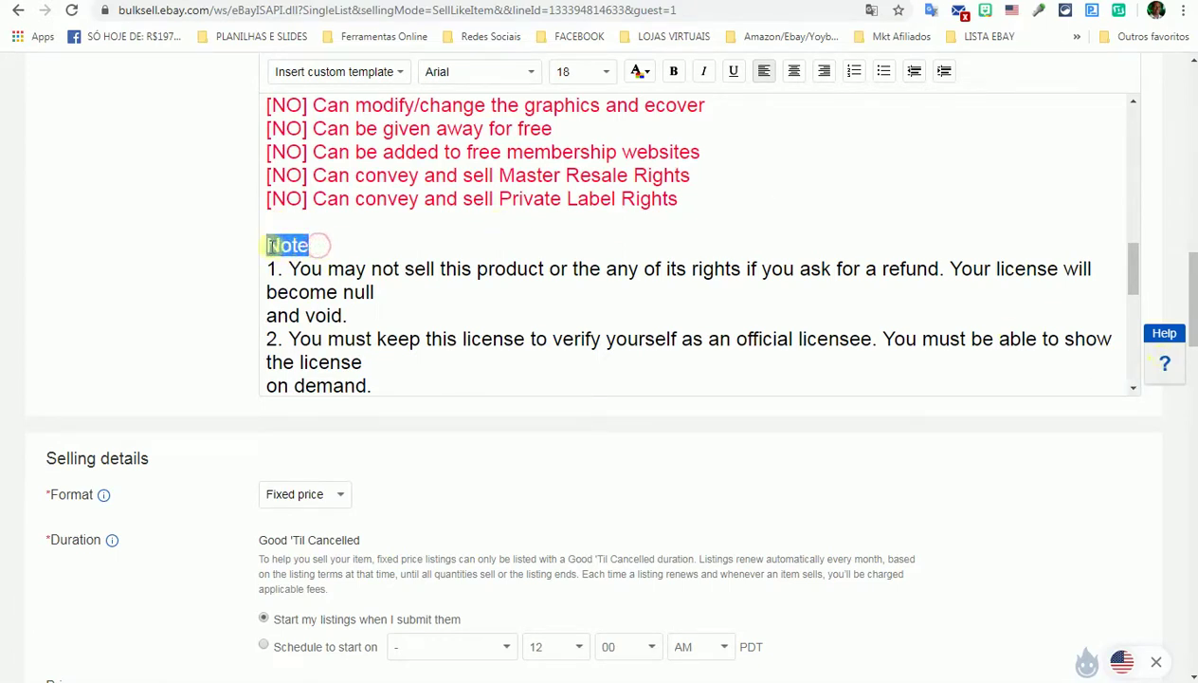
left_click(674, 73)
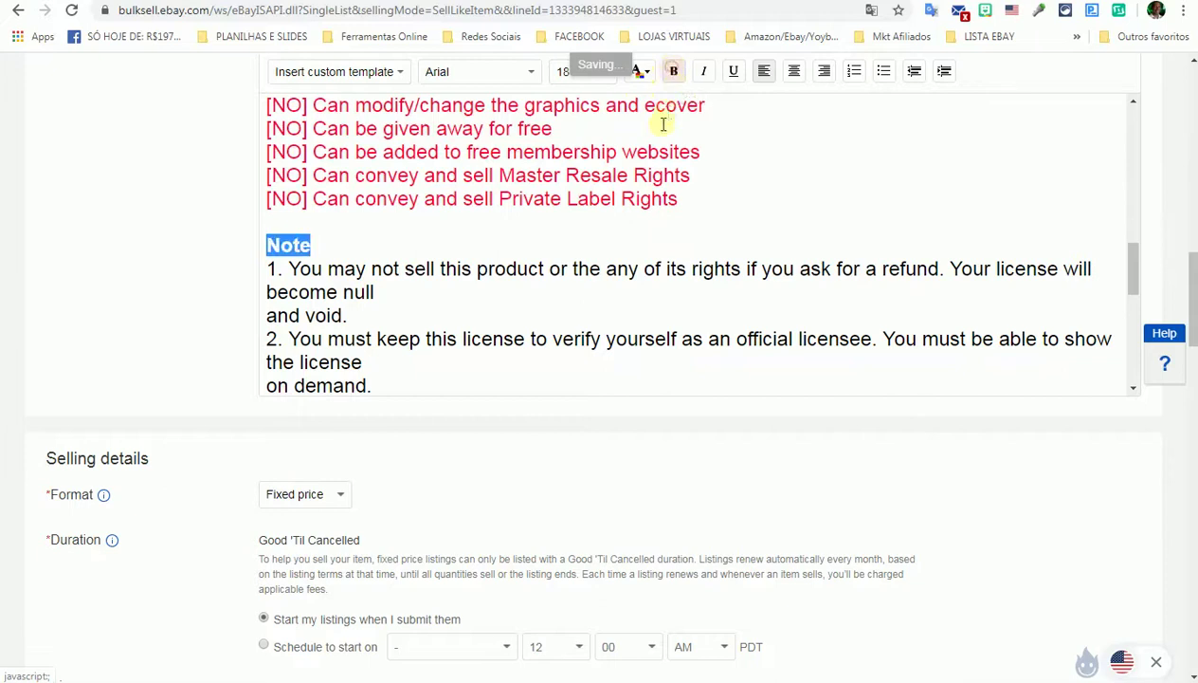
Join the broken line "ensue." to the end of "action may" in item 5 of the license notes.
left_click(1133, 388)
scroll(1133, 391, "down", 5)
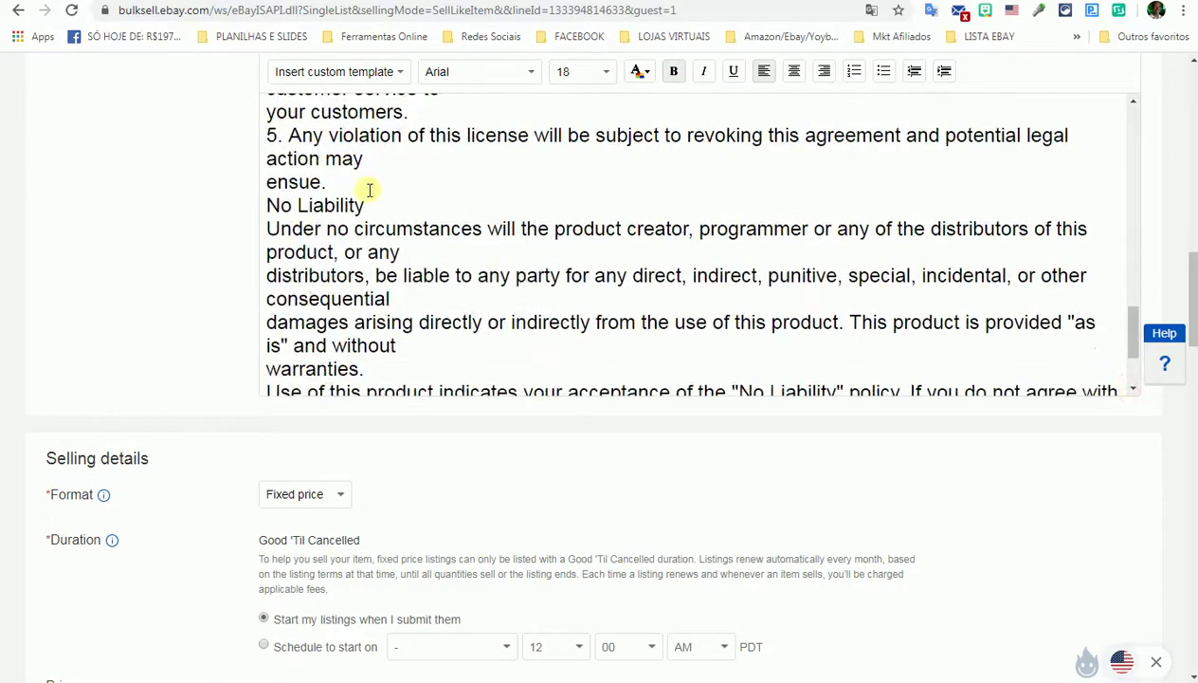
left_click(401, 156)
key("Delete")
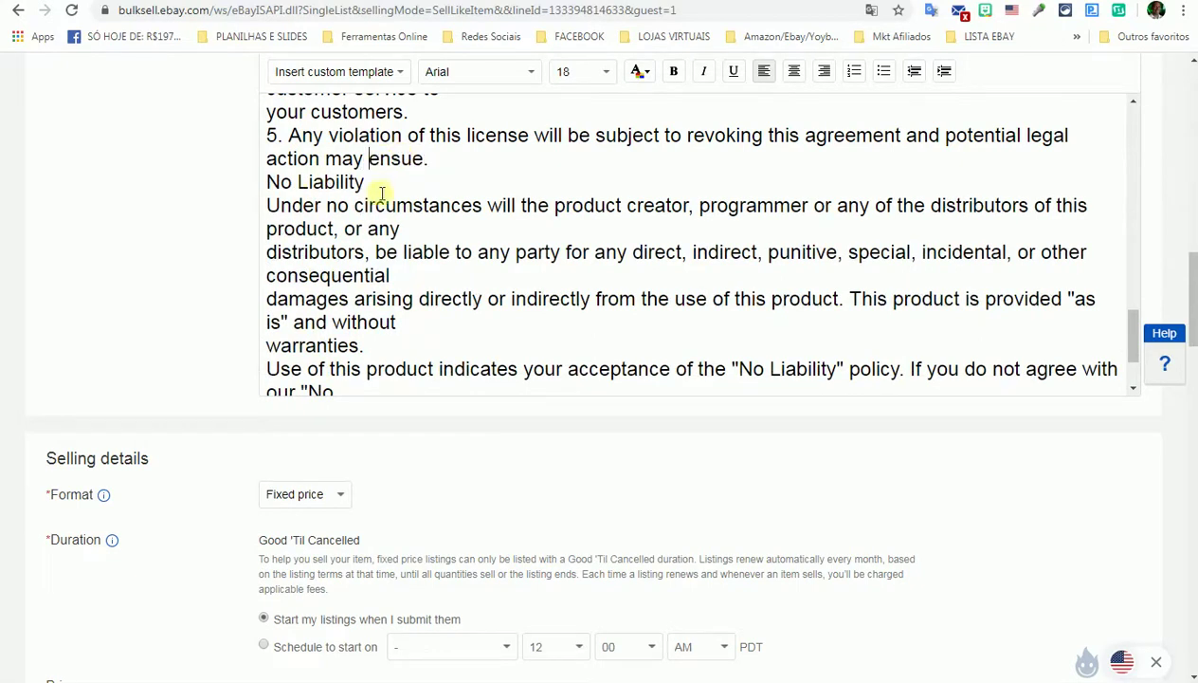
Insert a blank line above the "No Liability" heading and make the heading bold.
key("Return")
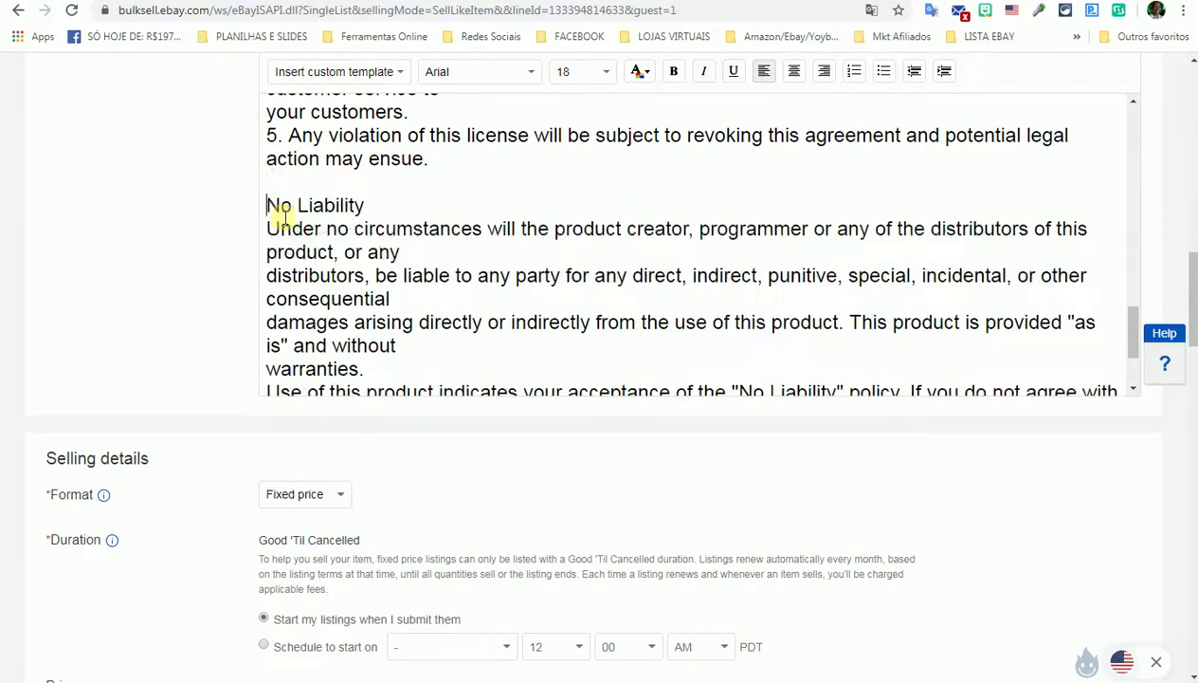
left_click_drag(265, 205, 371, 203)
left_click(674, 73)
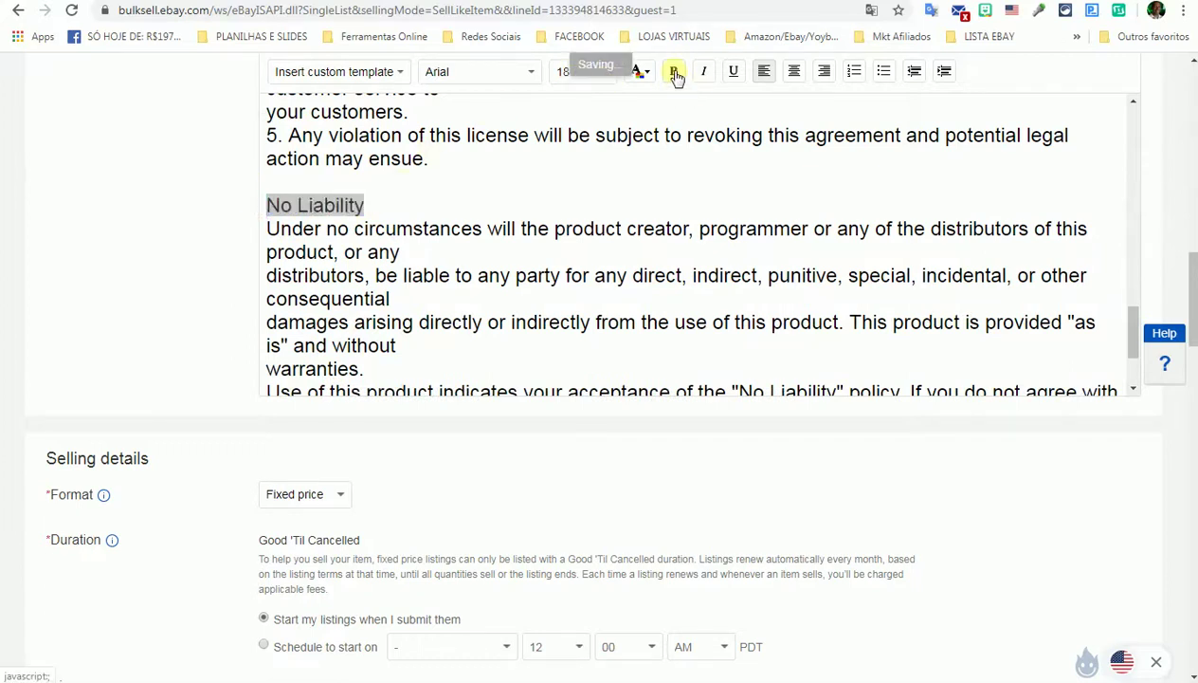
Remove the line breaks after "or any" and "consequential" in the first "No Liability" paragraph.
left_click(626, 230)
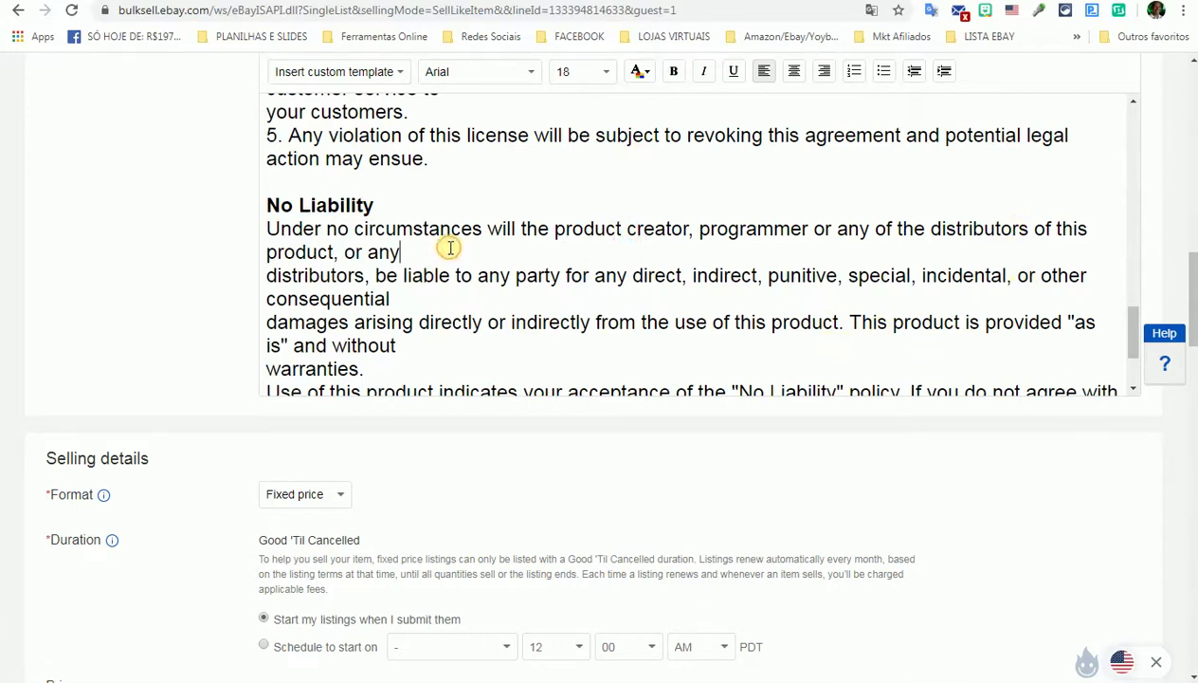
key("Delete")
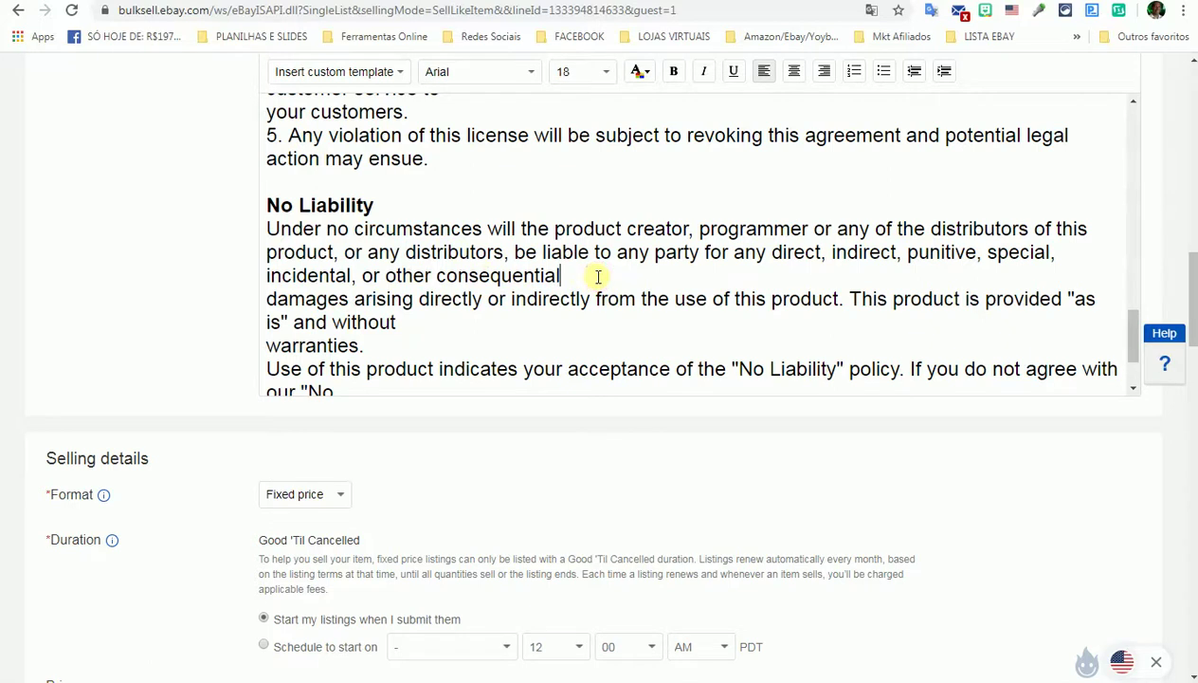
key("Delete")
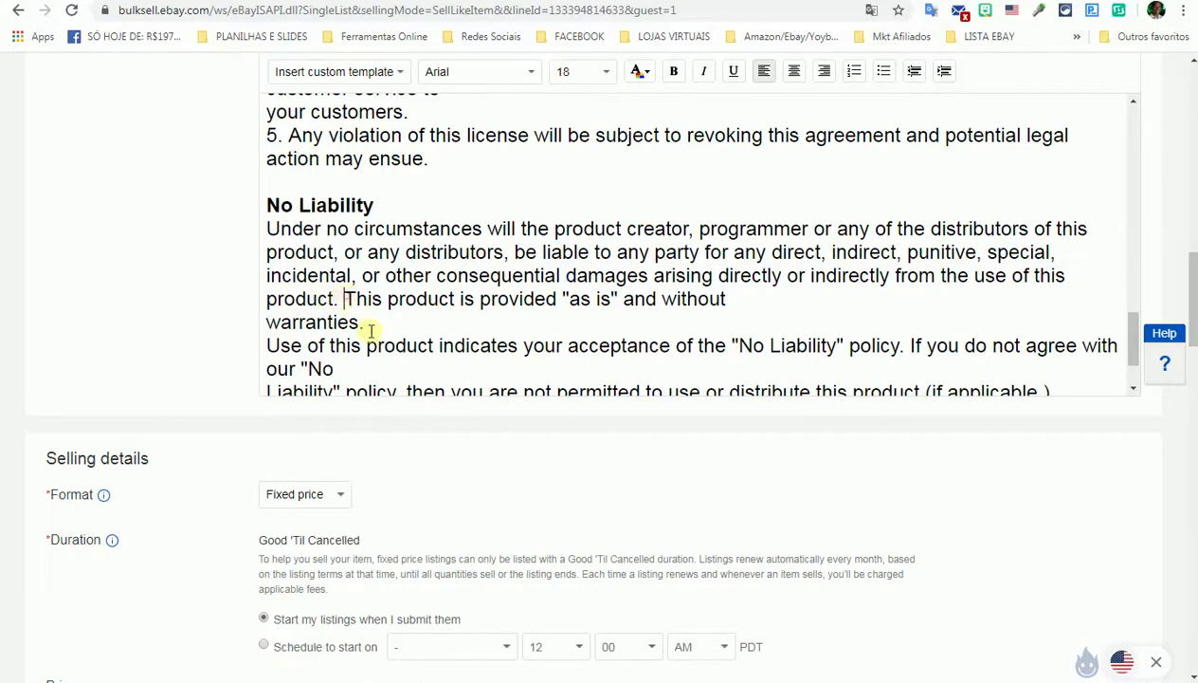
Split "This product is provided" into its own paragraph after a blank line and join "warranties." to the end of its line.
key("Return")
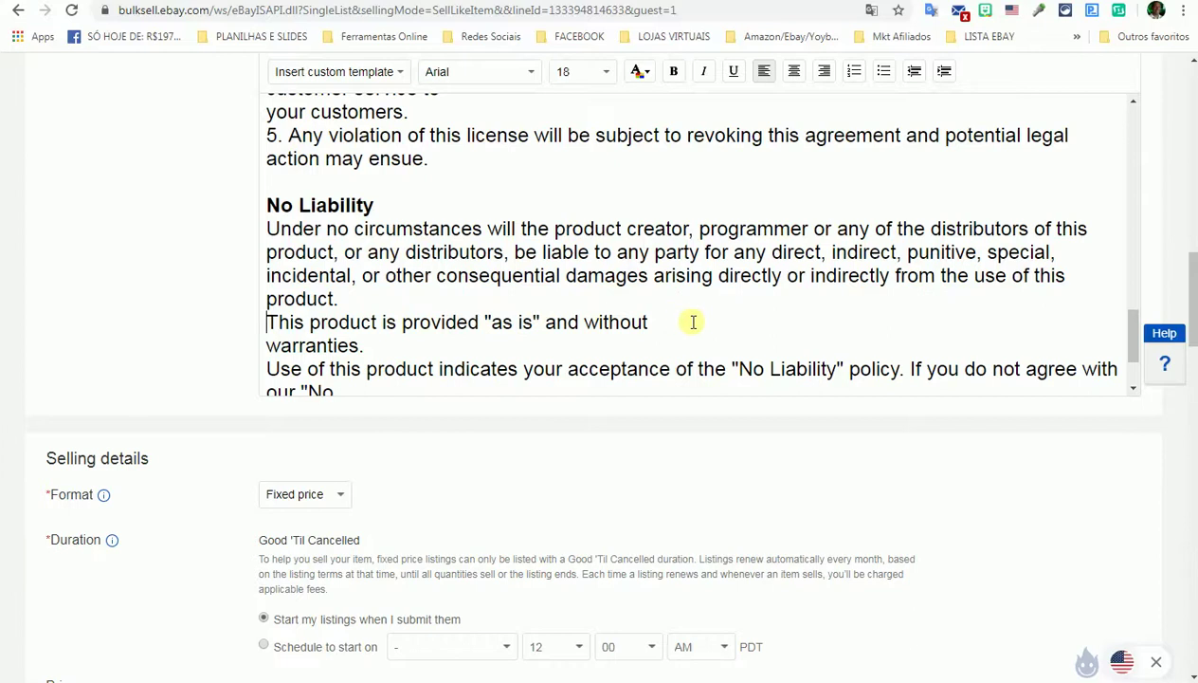
key("Return")
left_click(669, 345)
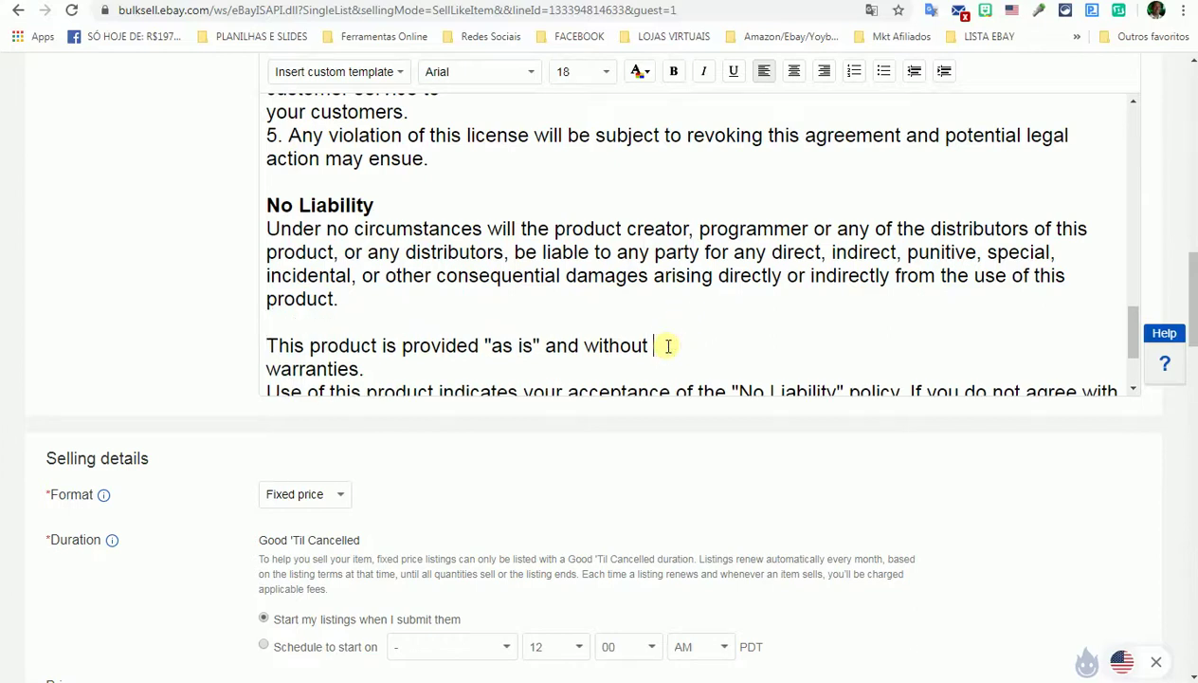
key("Delete")
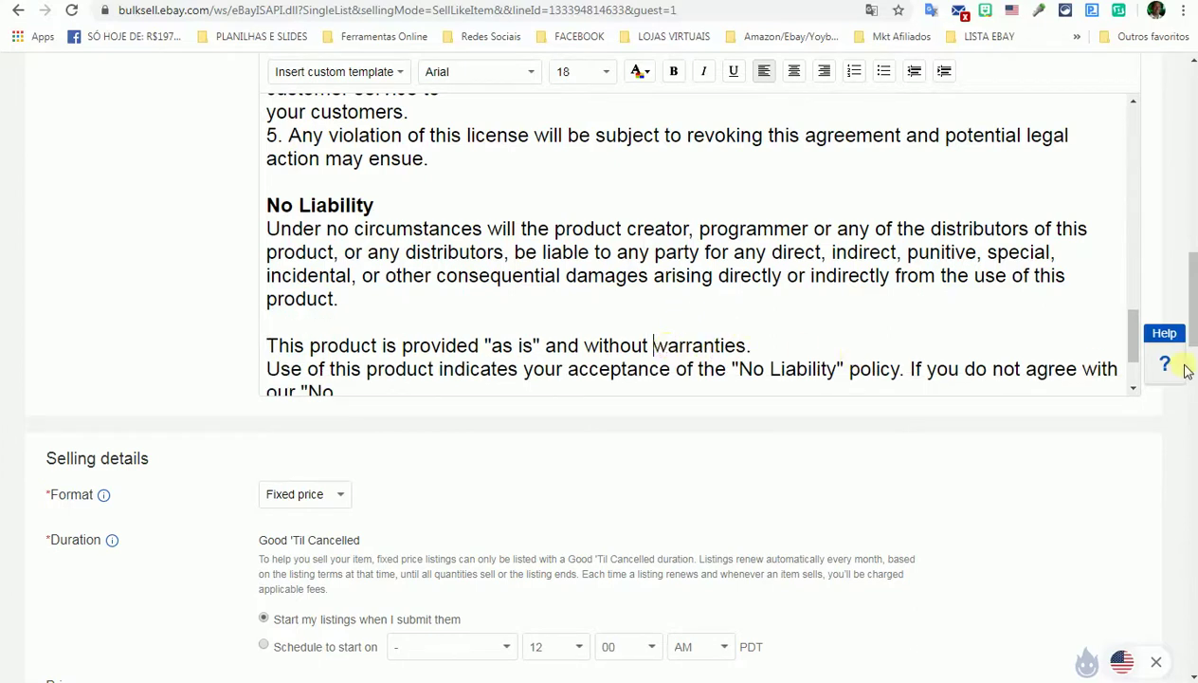
Start a new line at "If you do not agree" and join the broken phrase "No Liability" policy in that sentence.
left_click(909, 369)
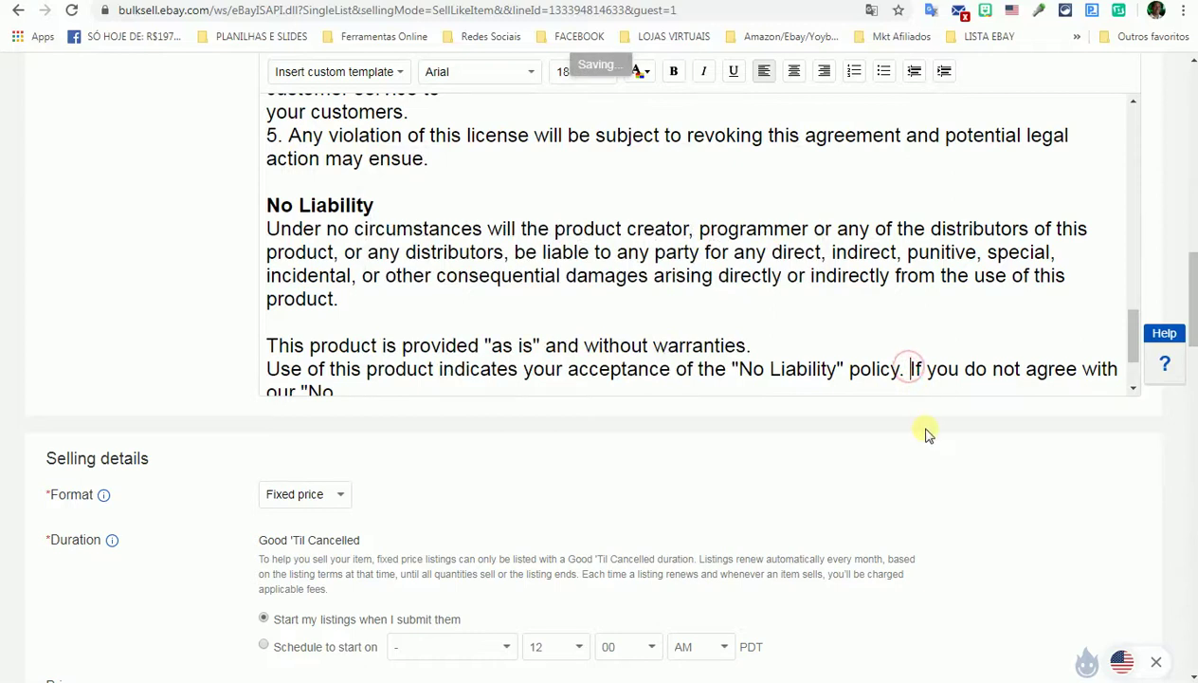
key("Return")
left_click(1133, 389)
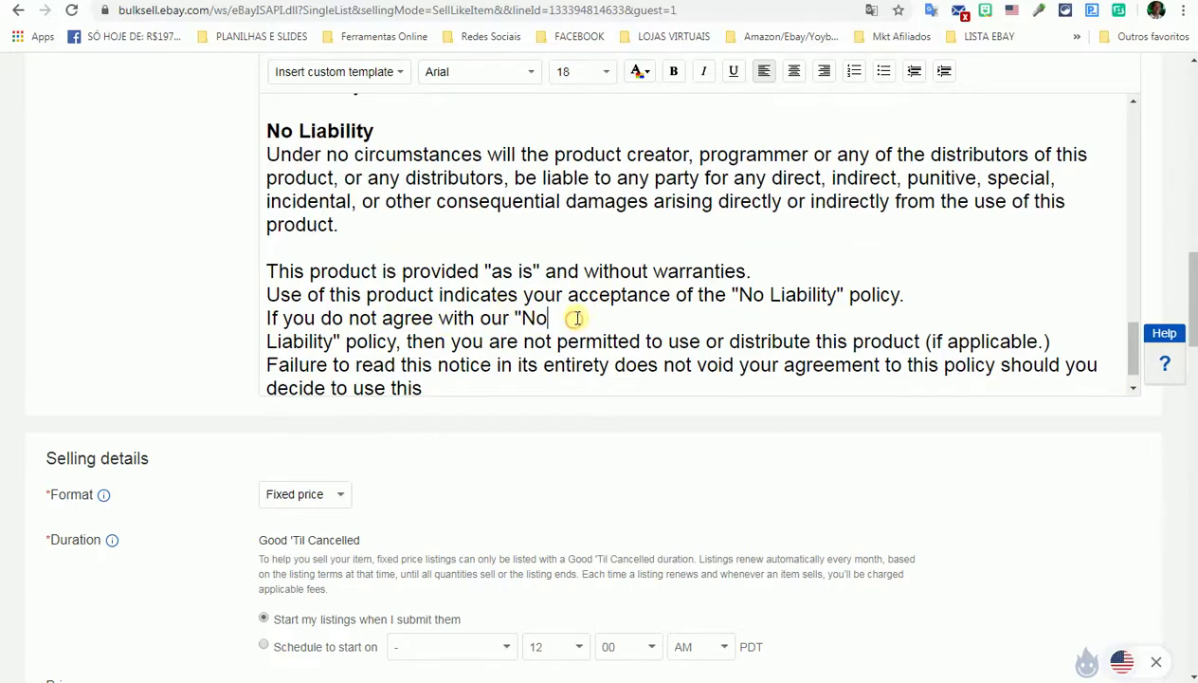
key("Delete")
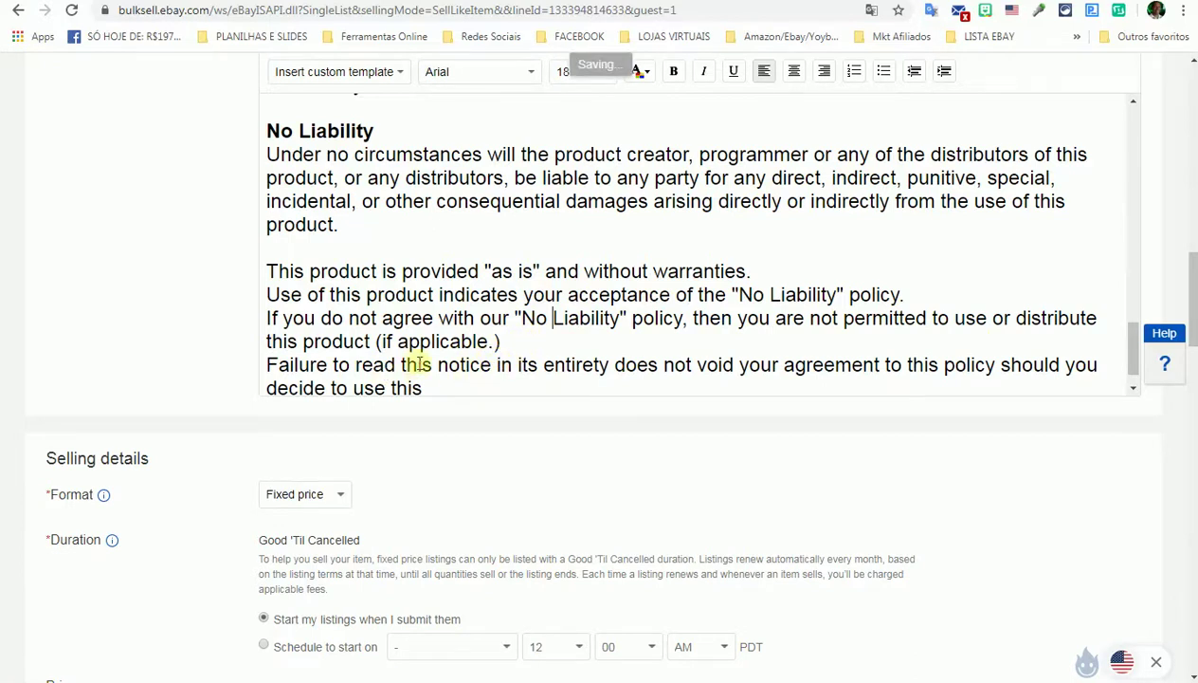
Insert blank lines before the "Use of this product" and "If you do not agree" paragraphs.
left_click(784, 277)
key("Return")
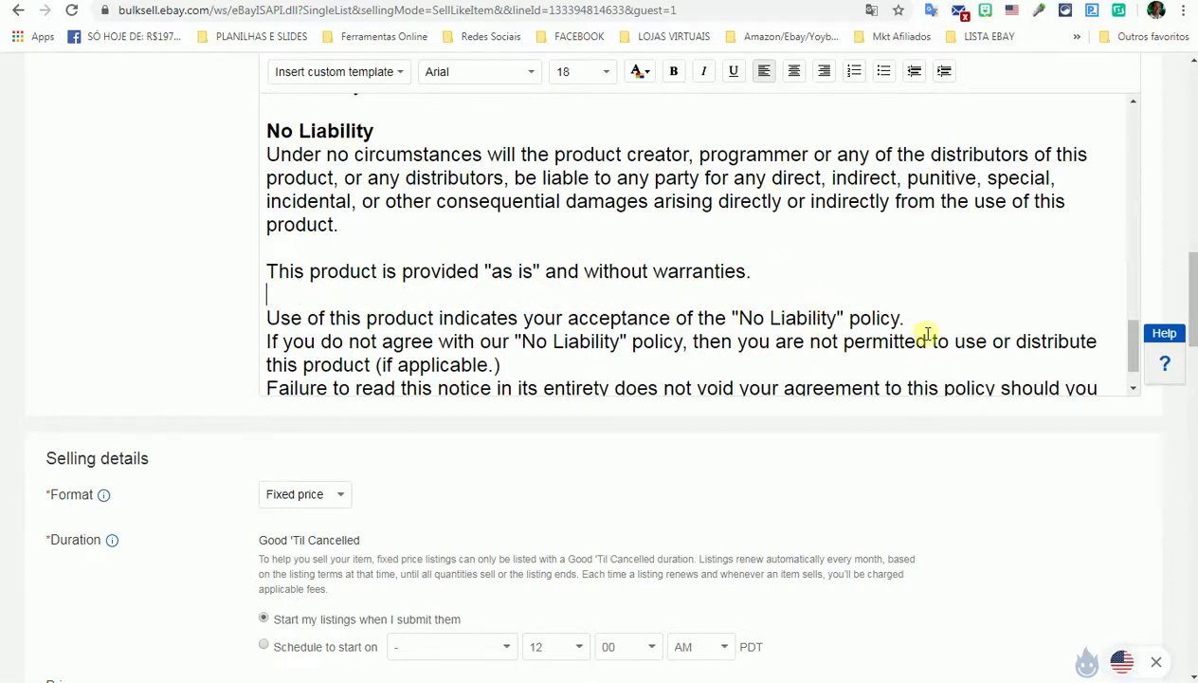
key("Return")
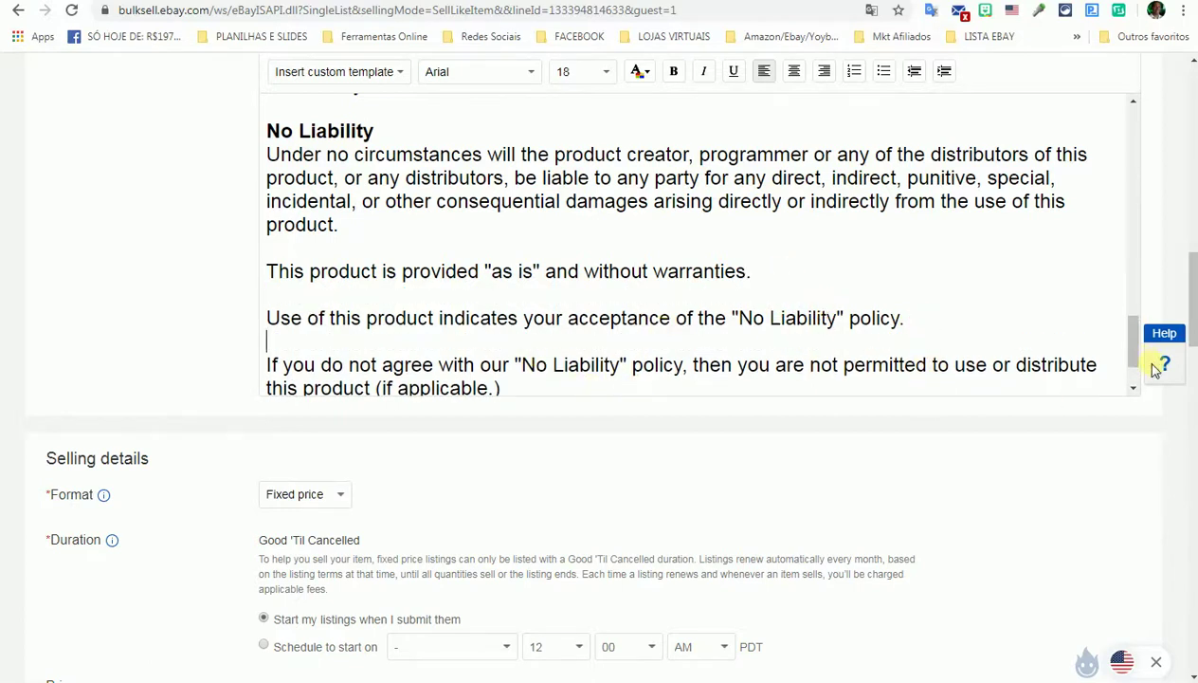
Correct the ending to "(if applicable).", join "product." to "decide to use this", and insert a blank line before "Failure to read".
left_click(1135, 393)
left_click(1135, 393)
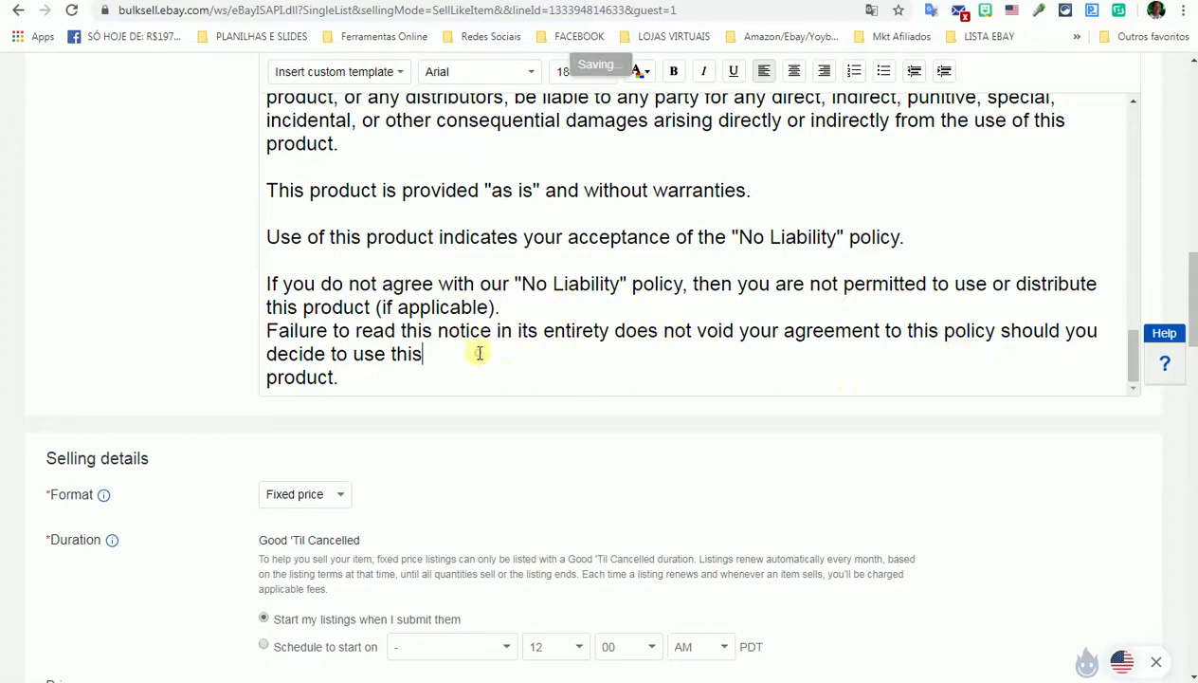
key("Delete")
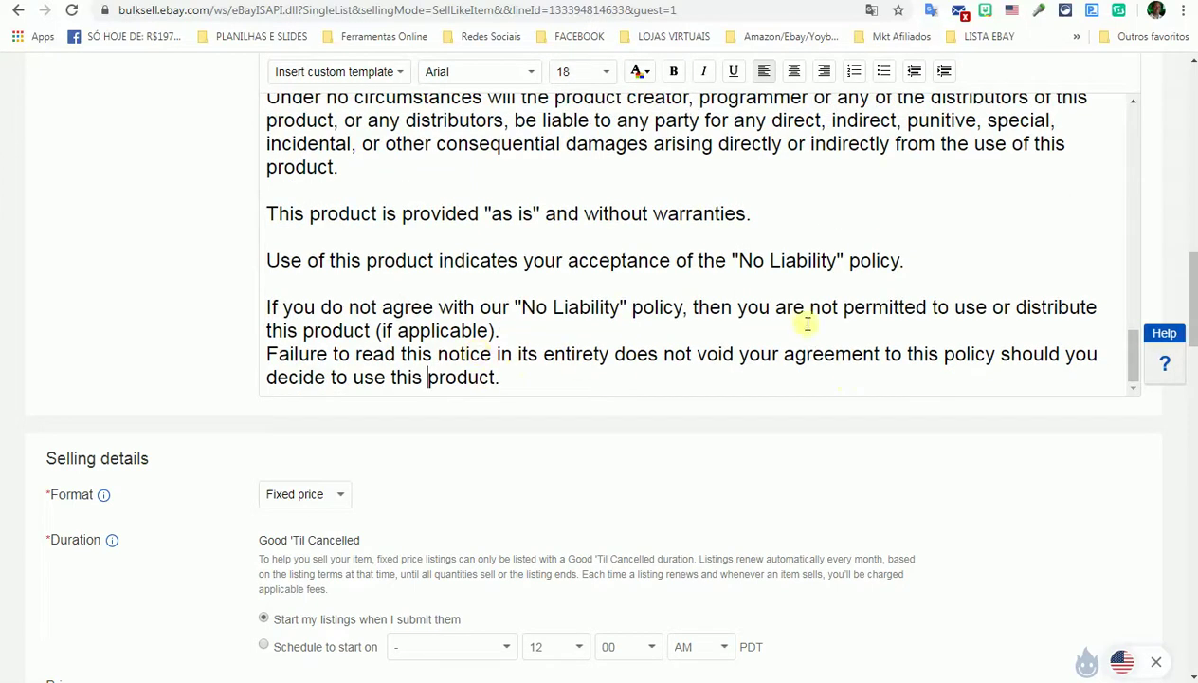
key("Return")
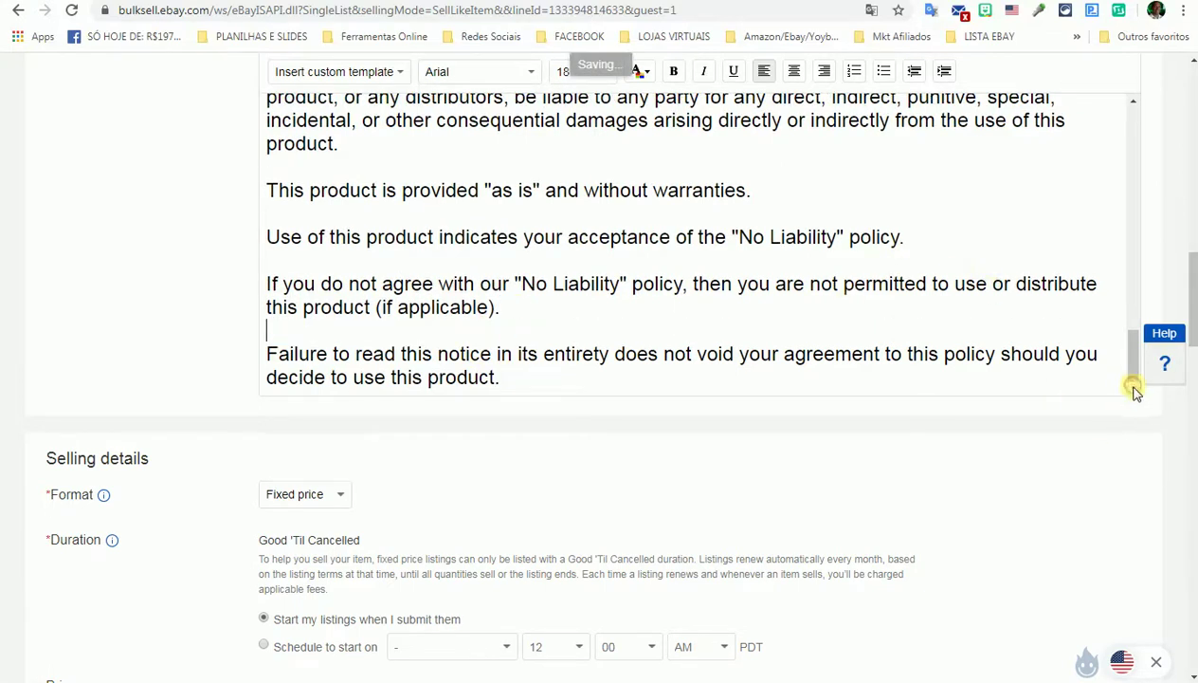
left_click_drag(1134, 367, 1143, 391)
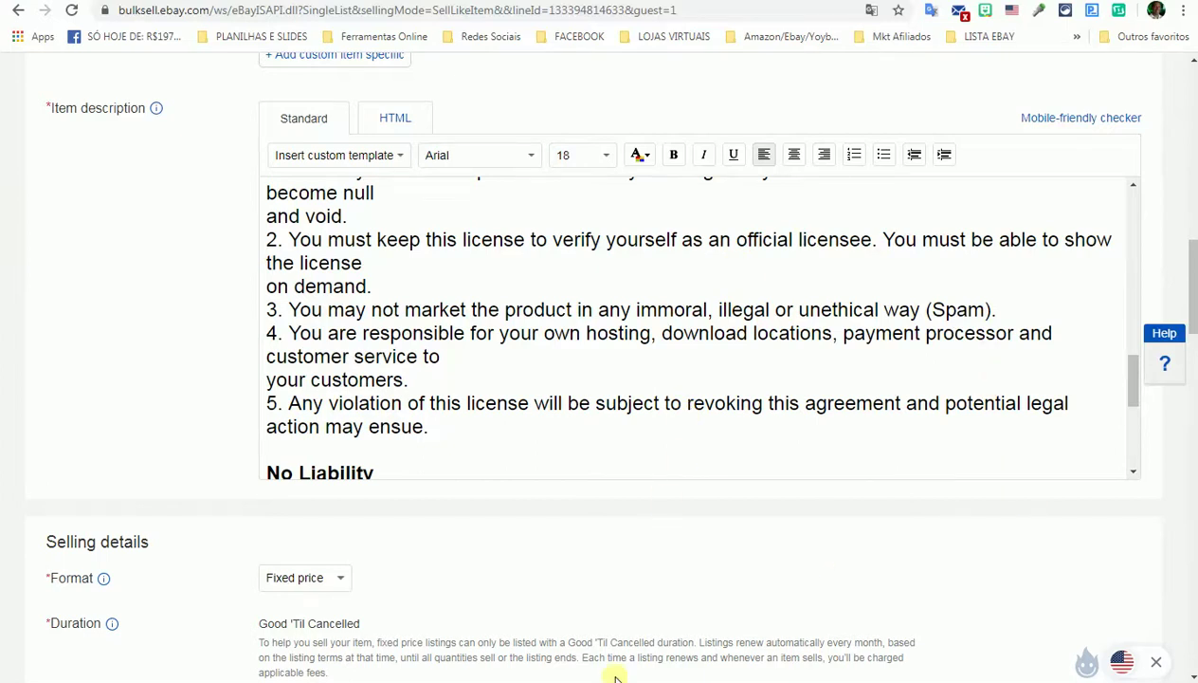
Try to copy the last two liability paragraphs from page 2 of License-terms.pdf and return to the eBay listing.
mouse_move(615, 674)
mouse_move(797, 637)
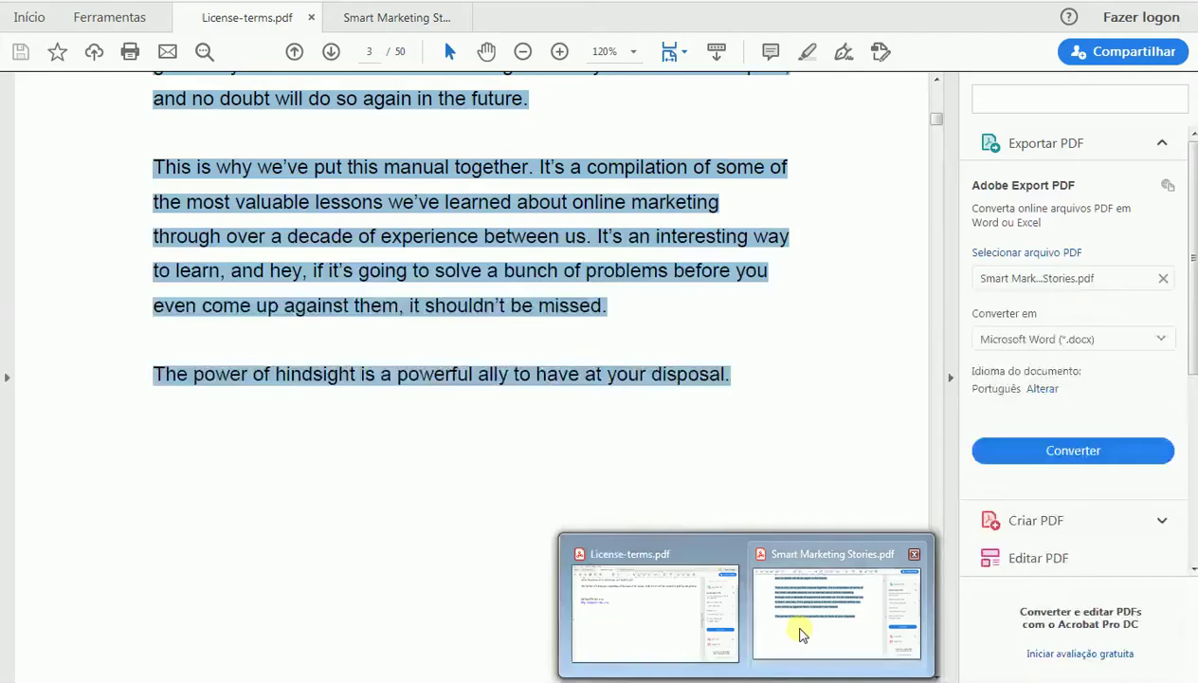
left_click(663, 612)
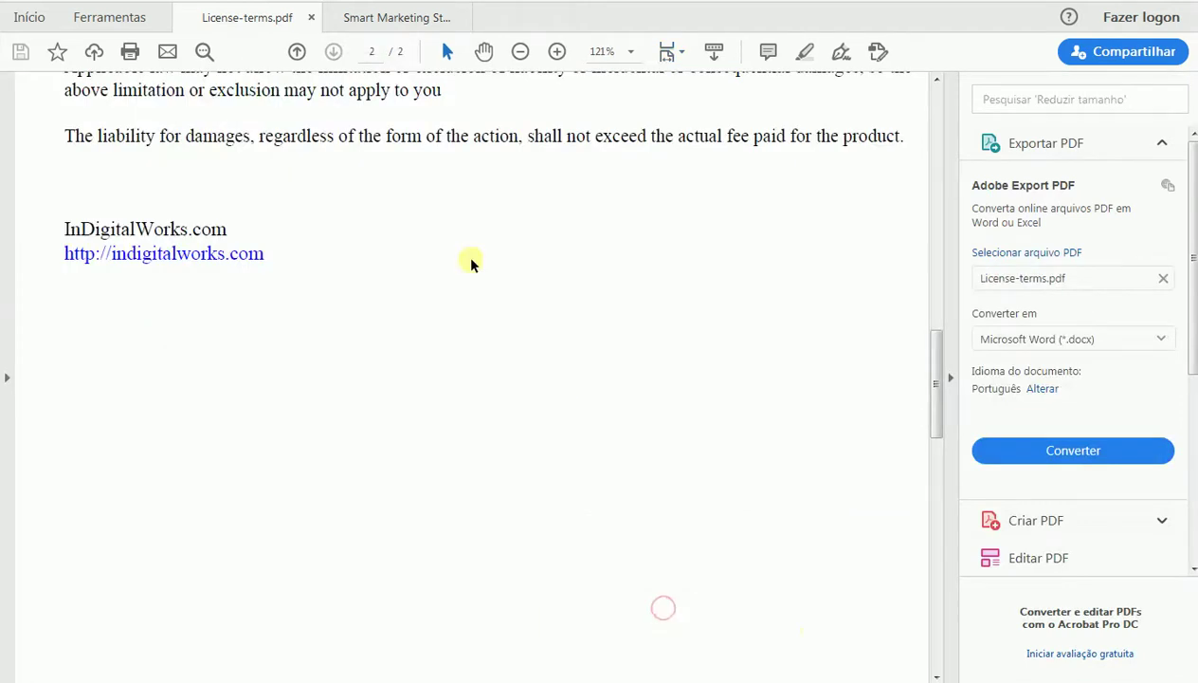
left_click_drag(908, 138, 69, 67)
key("ctrl+c")
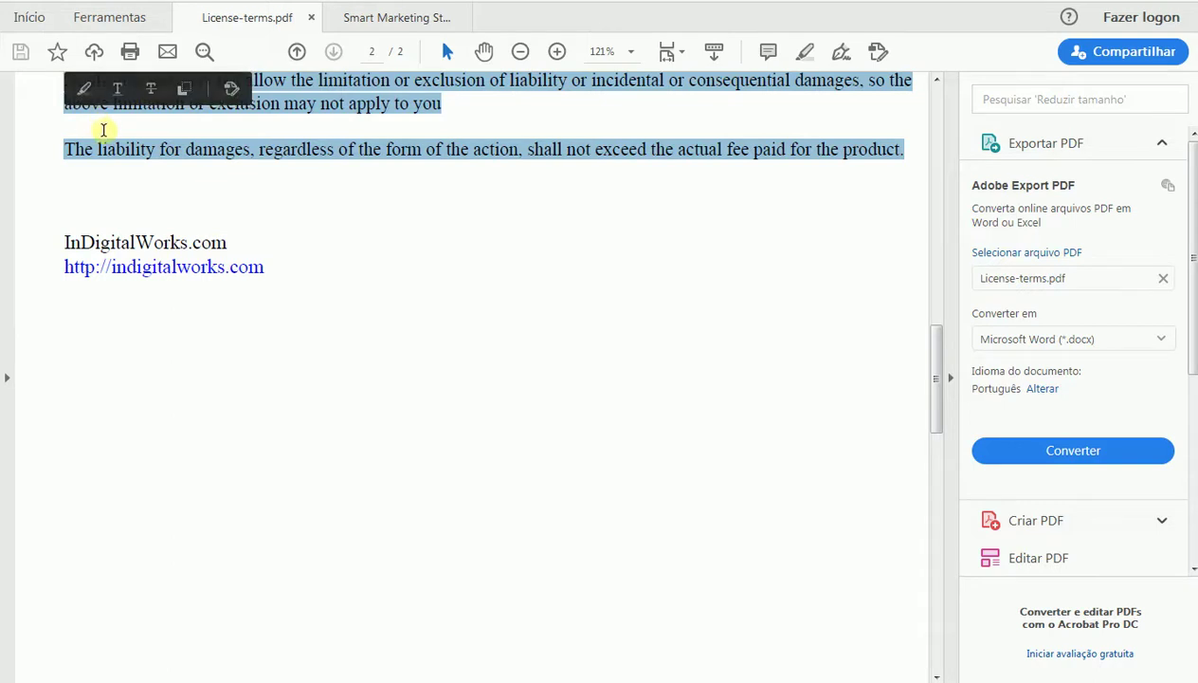
key("ctrl+a")
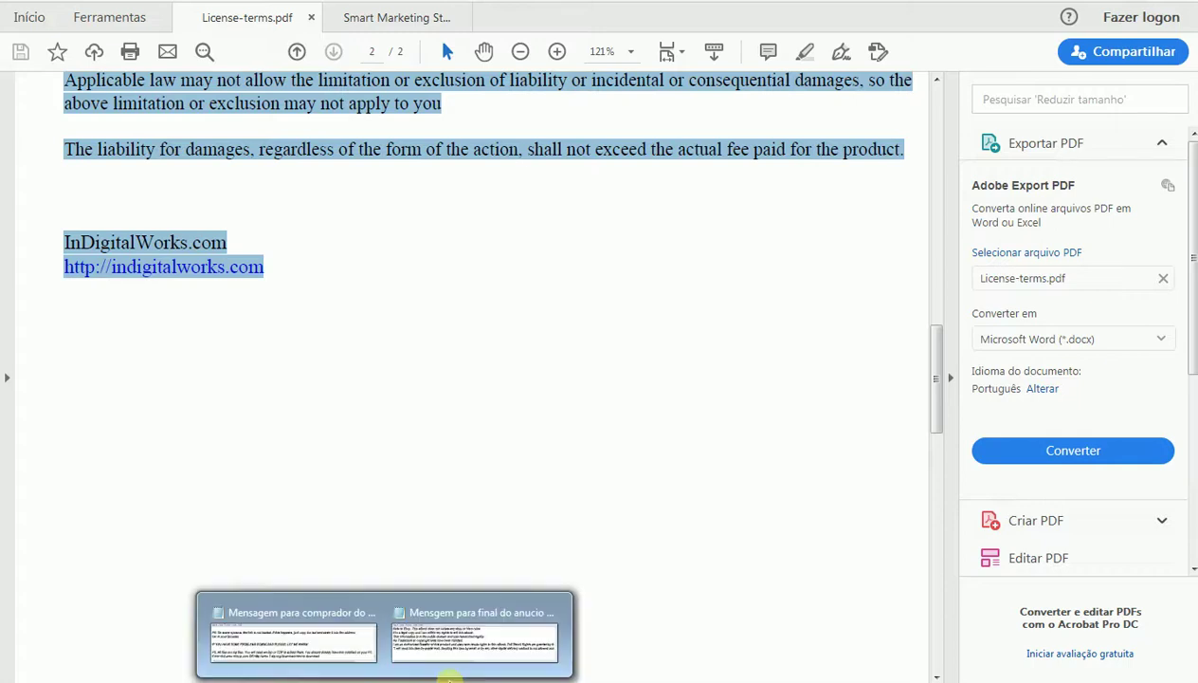
left_click(247, 675)
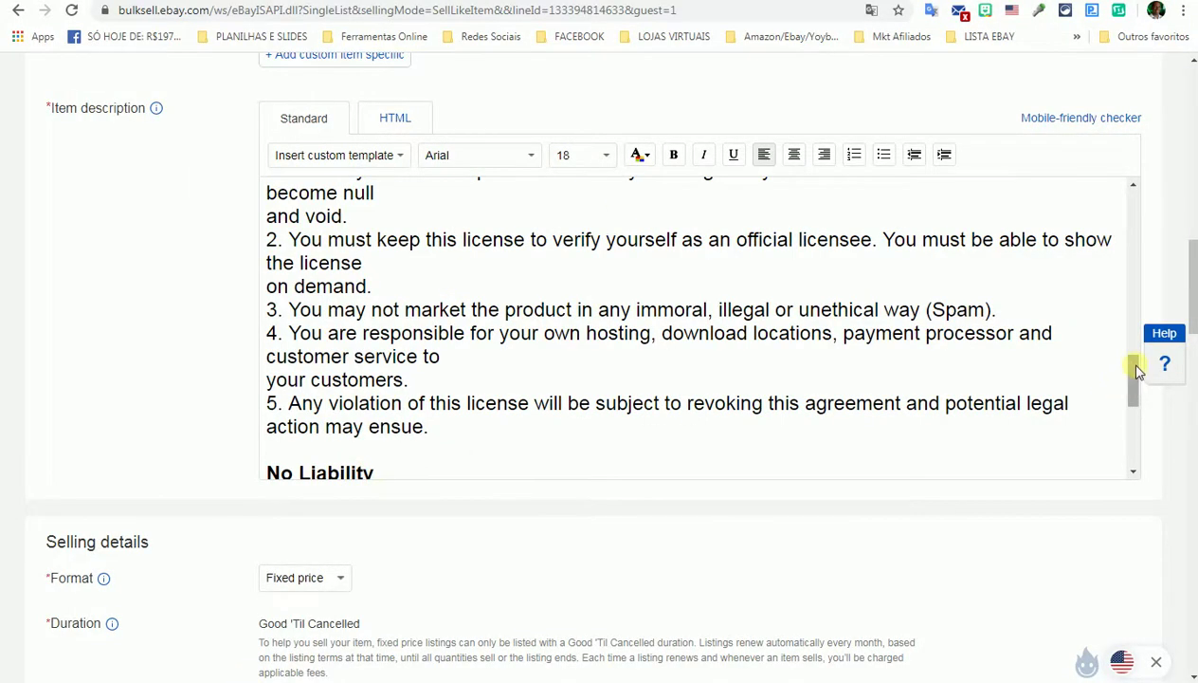
Add a blank line and a new paragraph at the end of the item description, after "decide to use this product.".
left_click_drag(1133, 370, 1127, 448)
left_click(593, 458)
key("Return")
key("Return")
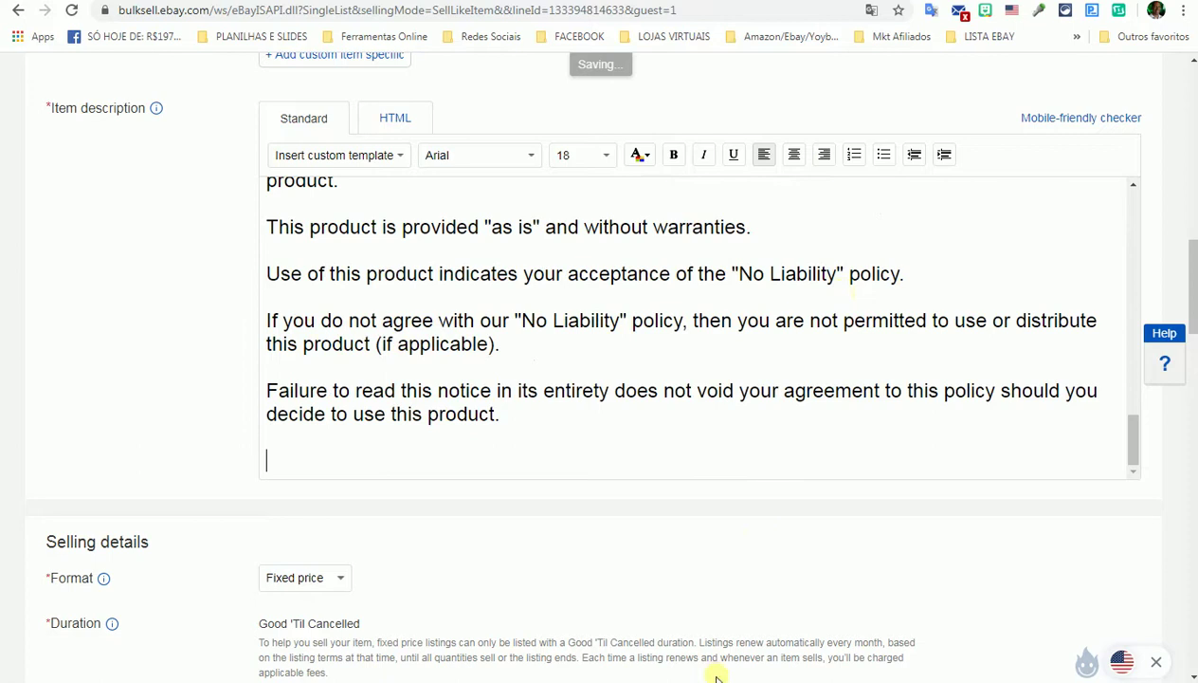
Copy the "Applicable law" and "The liability for damages" paragraphs from License-terms.pdf and paste them at the end of the eBay item description.
left_click(881, 10)
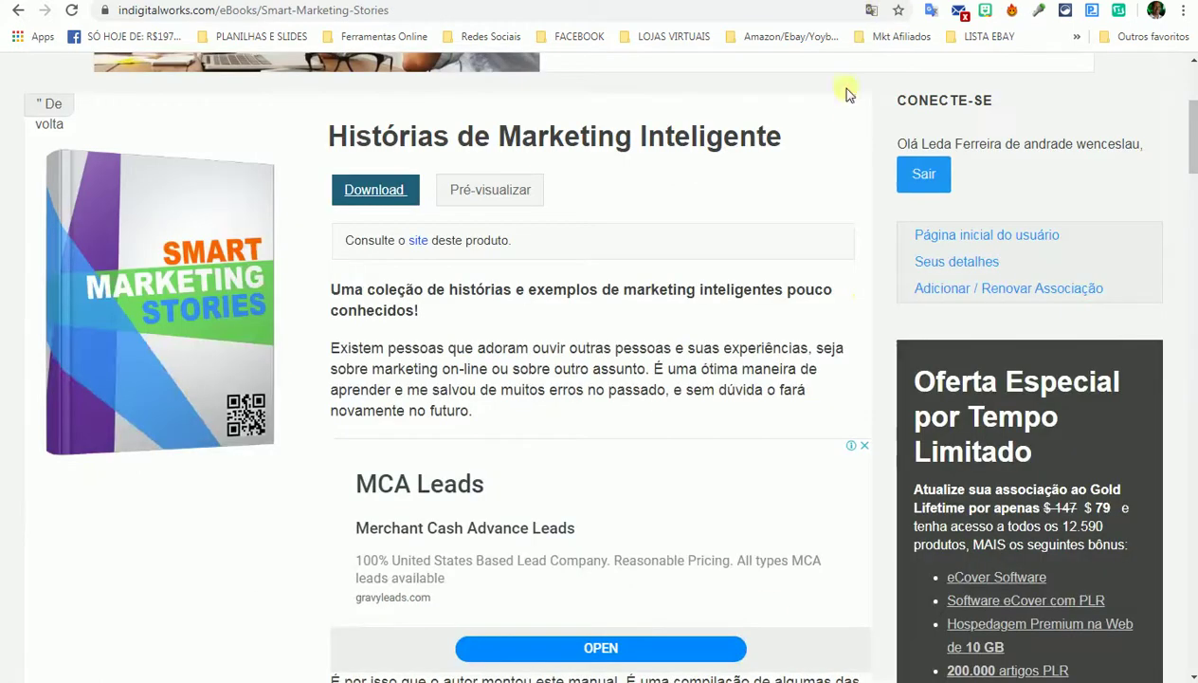
mouse_move(696, 627)
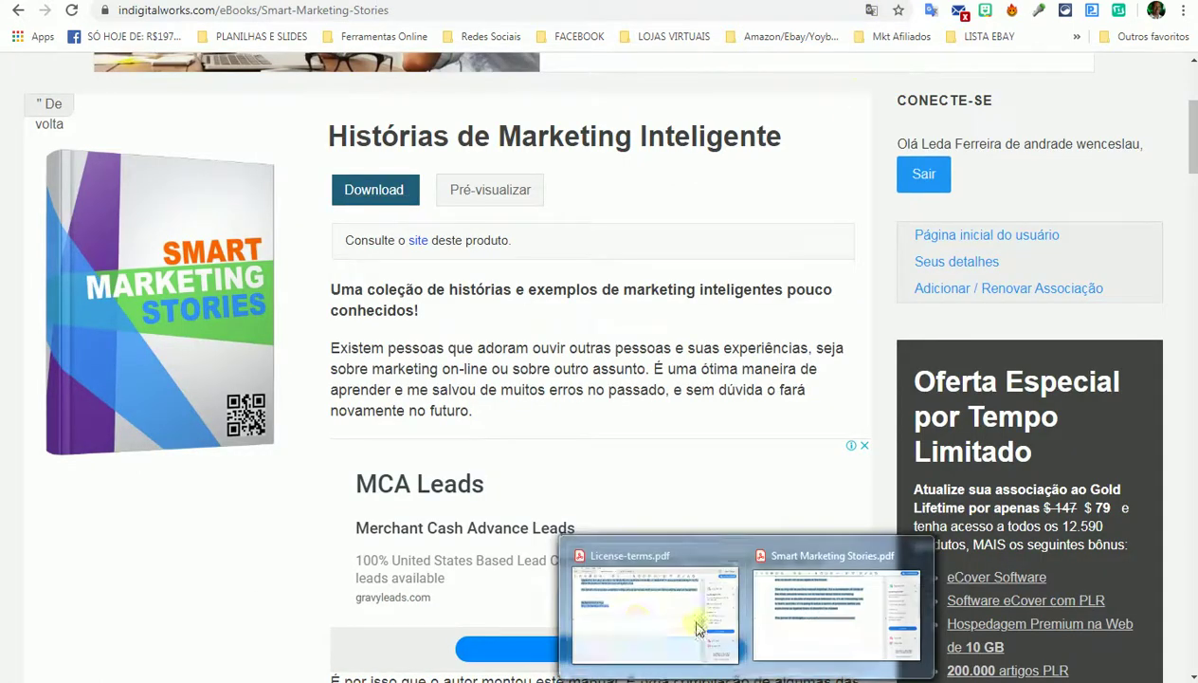
left_click(618, 604)
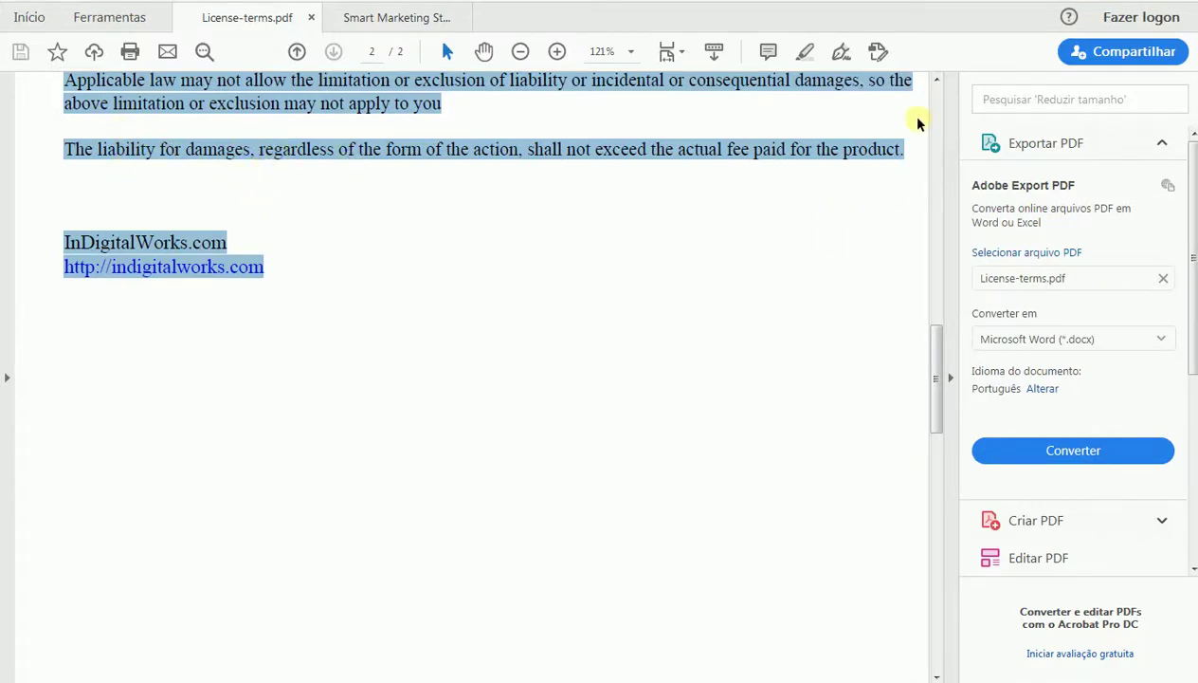
left_click(935, 80)
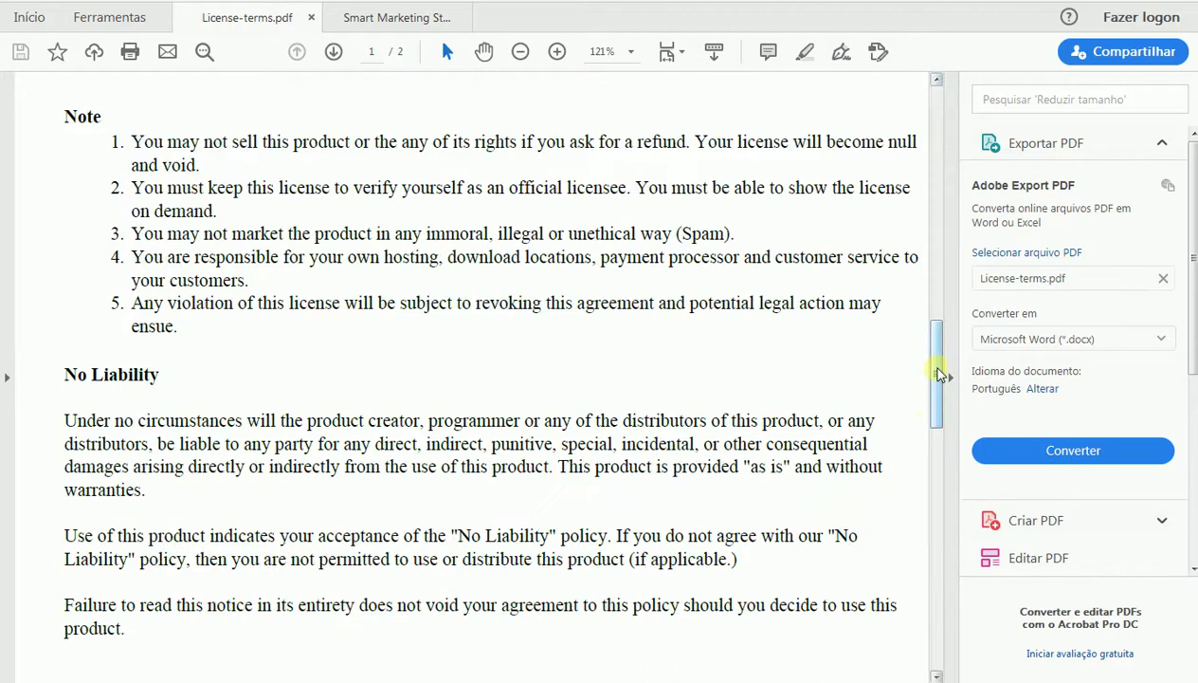
left_click_drag(62, 630, 155, 648)
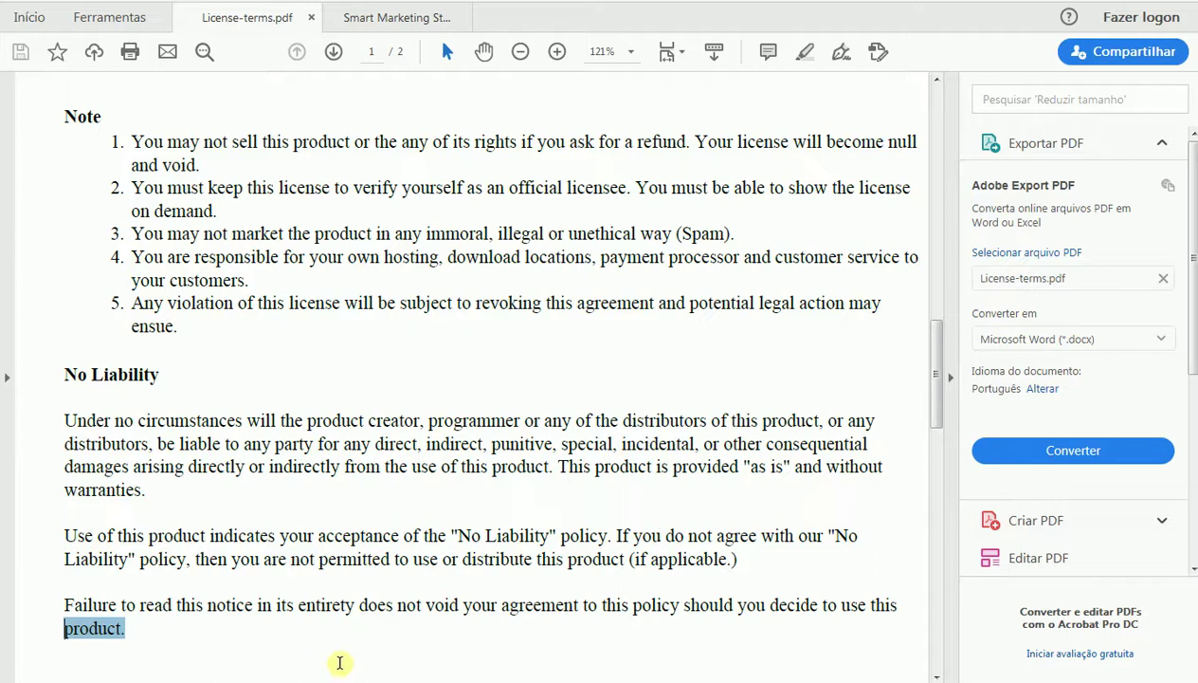
left_click_drag(937, 335, 936, 349)
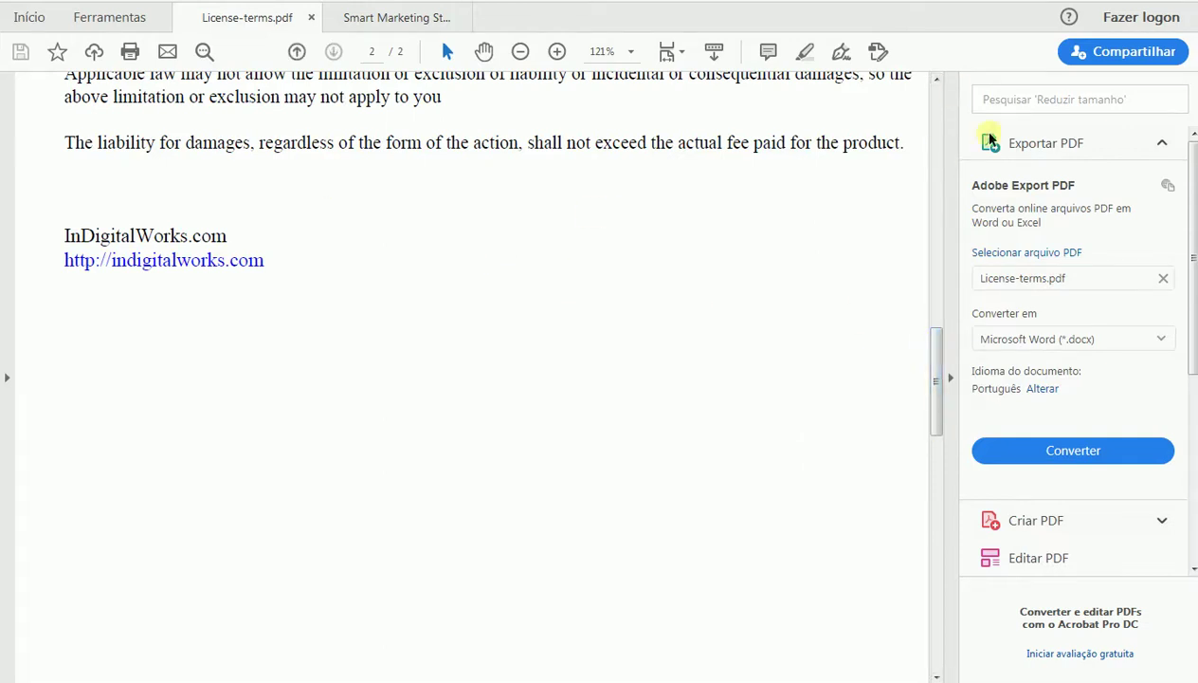
left_click(934, 80)
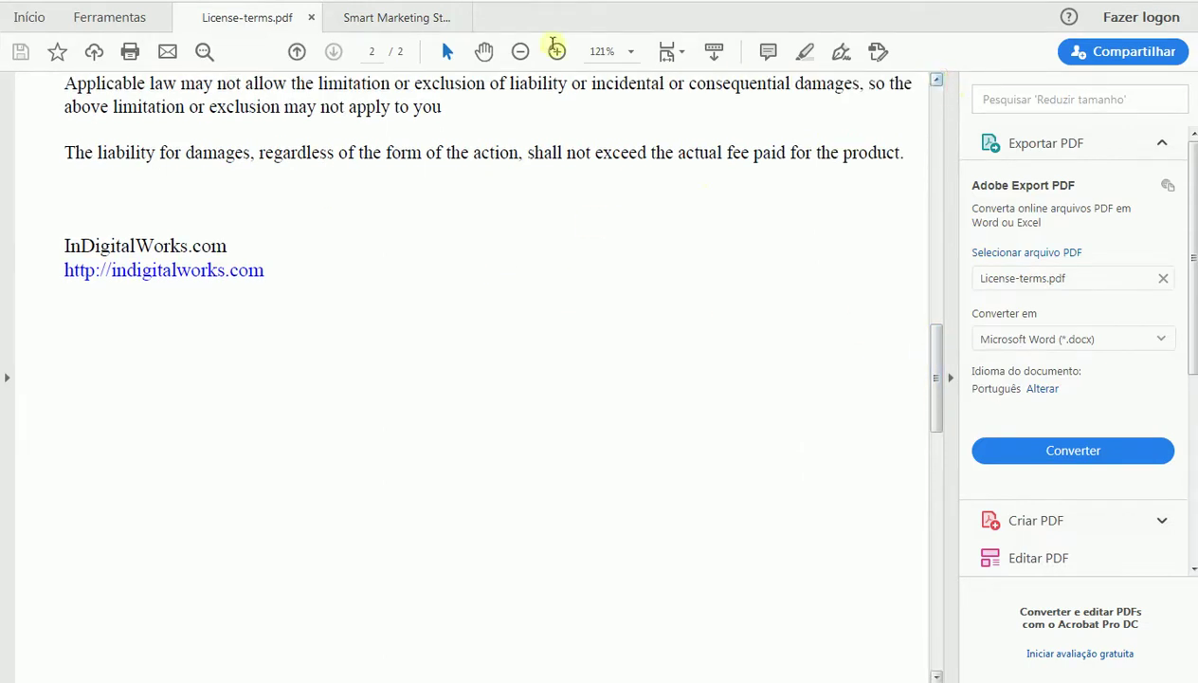
left_click_drag(61, 84, 910, 152)
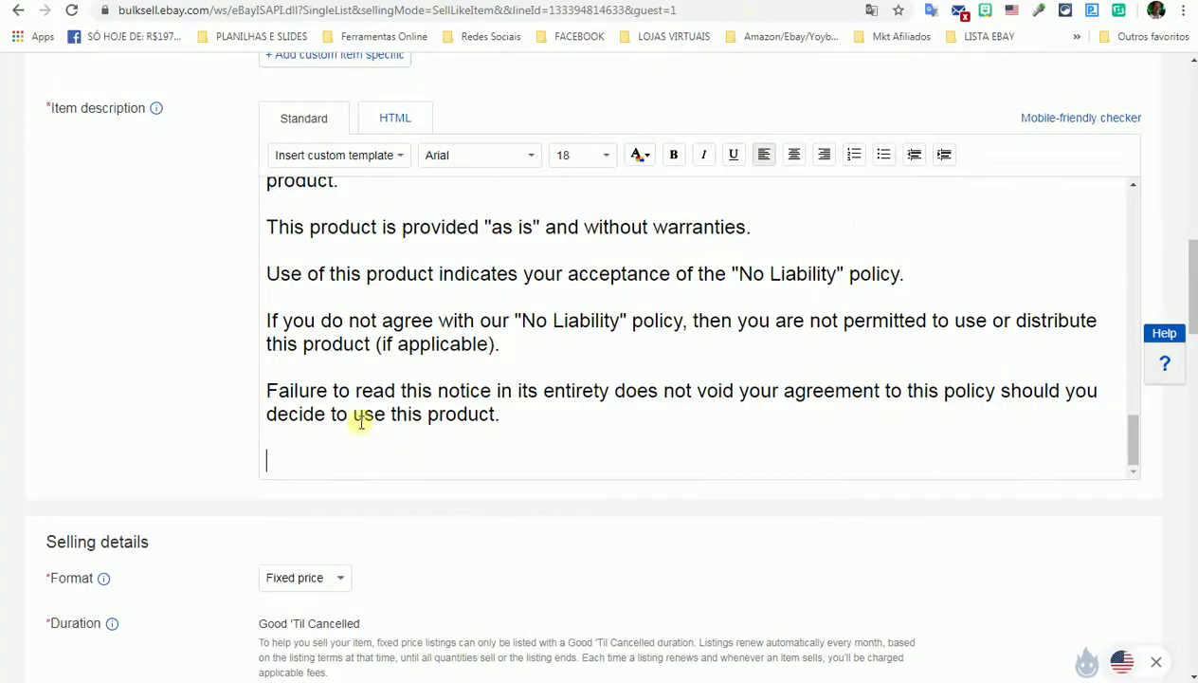
key("ctrl+v")
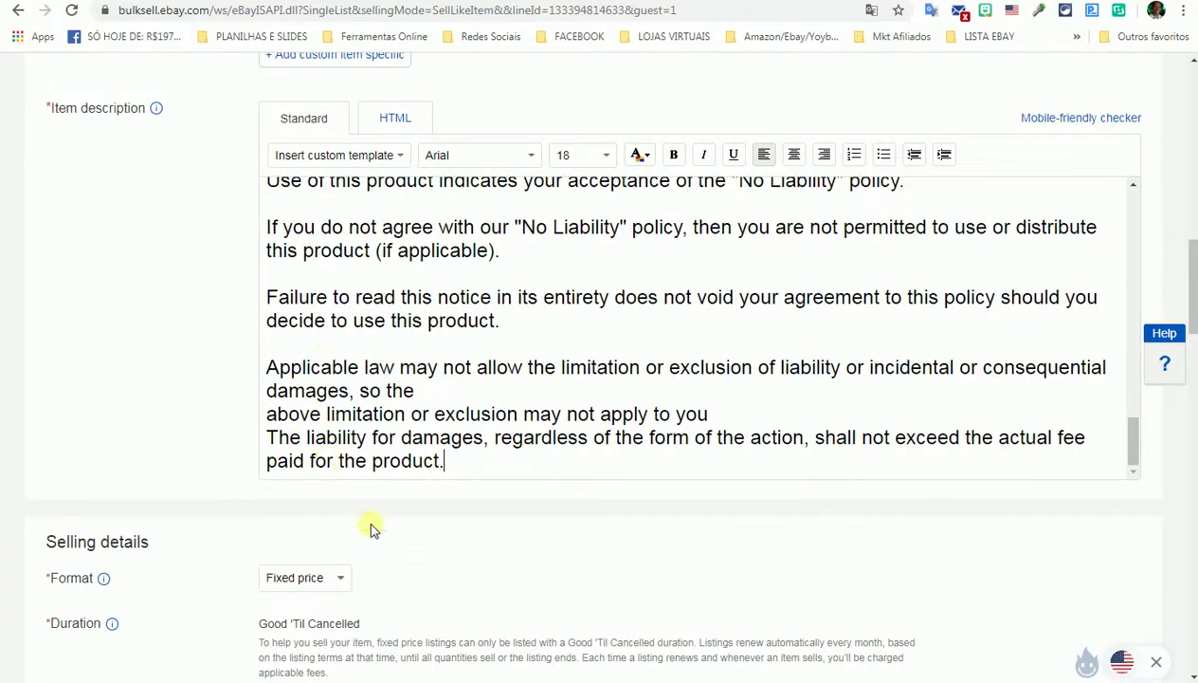
Remove the line break after "so the" and insert a blank line before "The liability for damages".
left_click(432, 391)
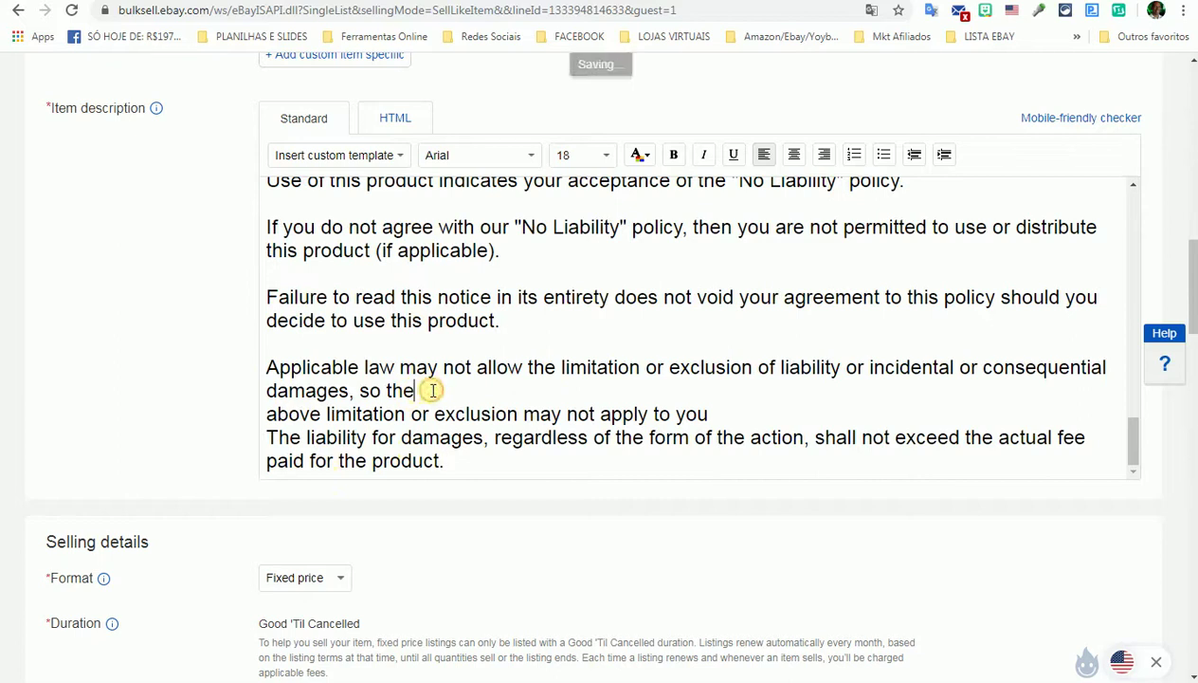
key("Delete")
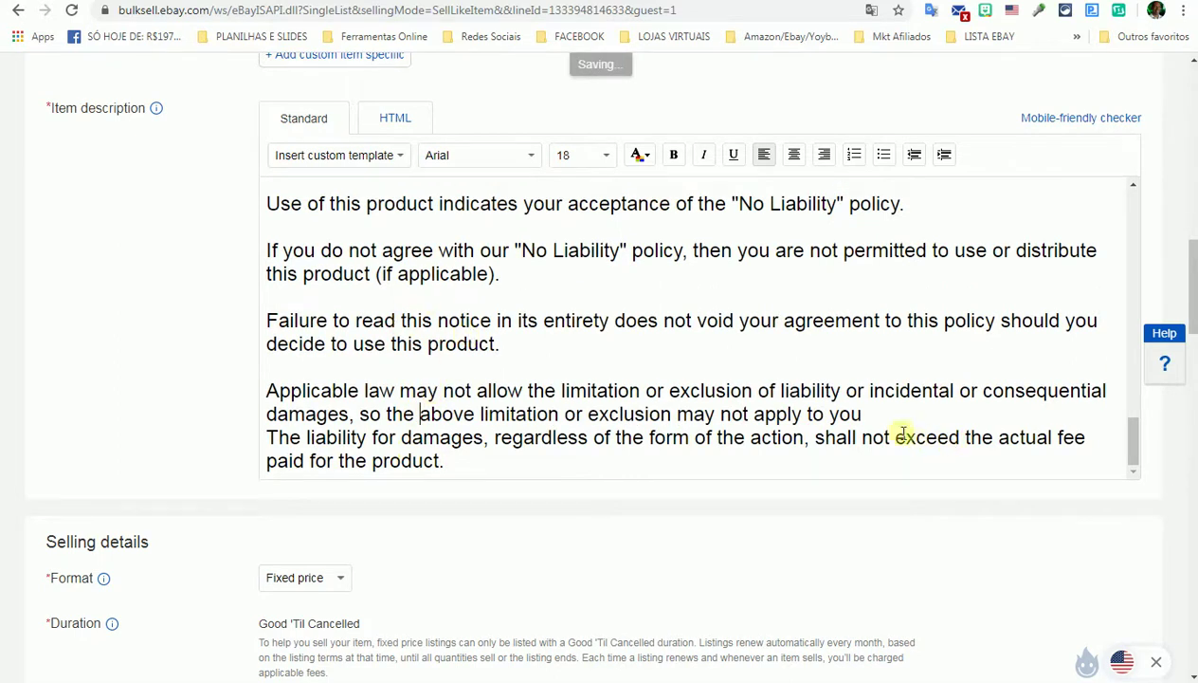
left_click(878, 414)
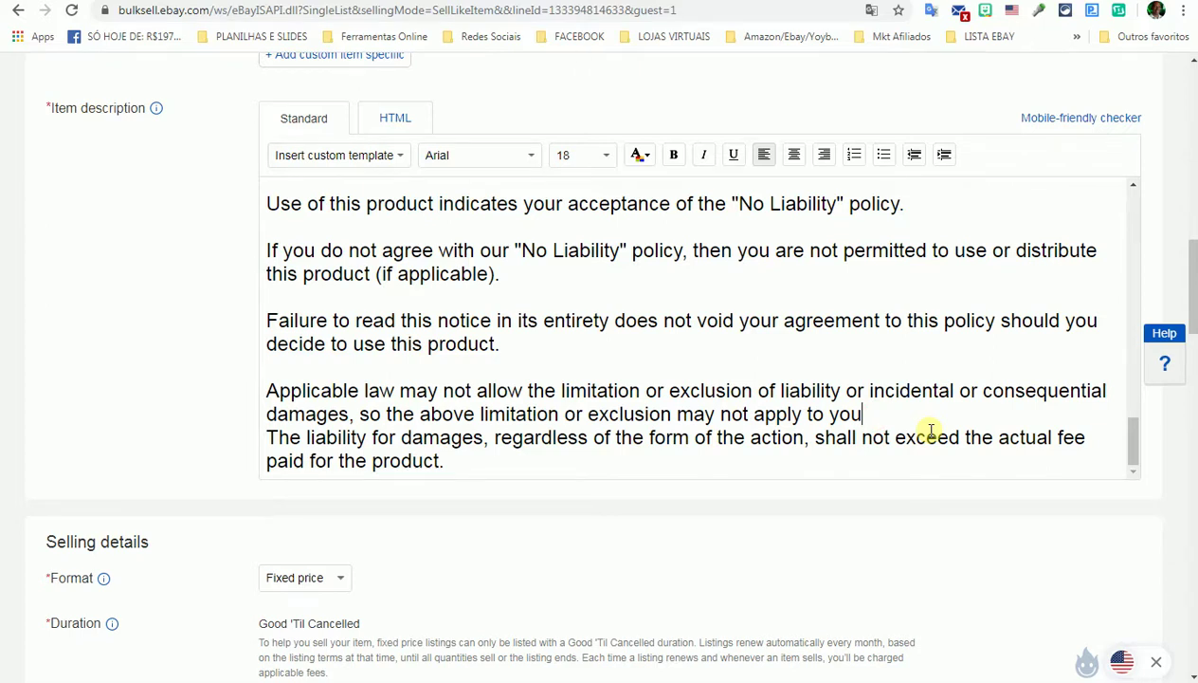
key("Return")
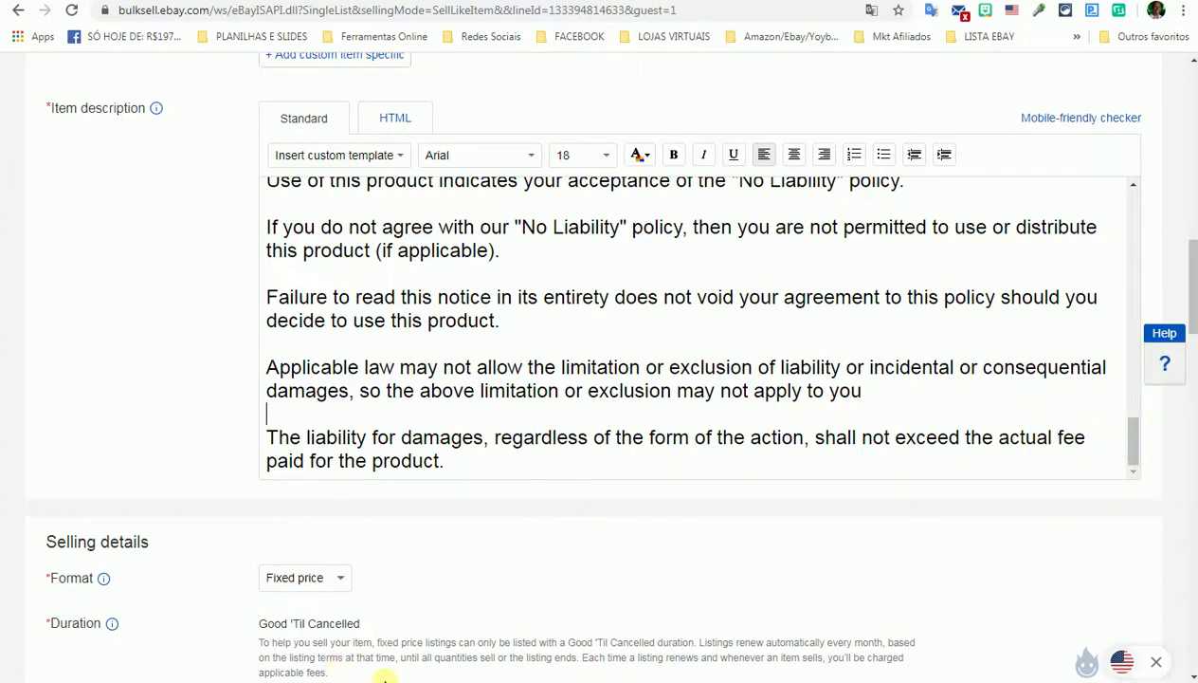
Open the Notepad file with the closing eBay message and move "This eBook does not violate" onto its own line below "Note to Ebay:".
mouse_move(384, 675)
mouse_move(301, 640)
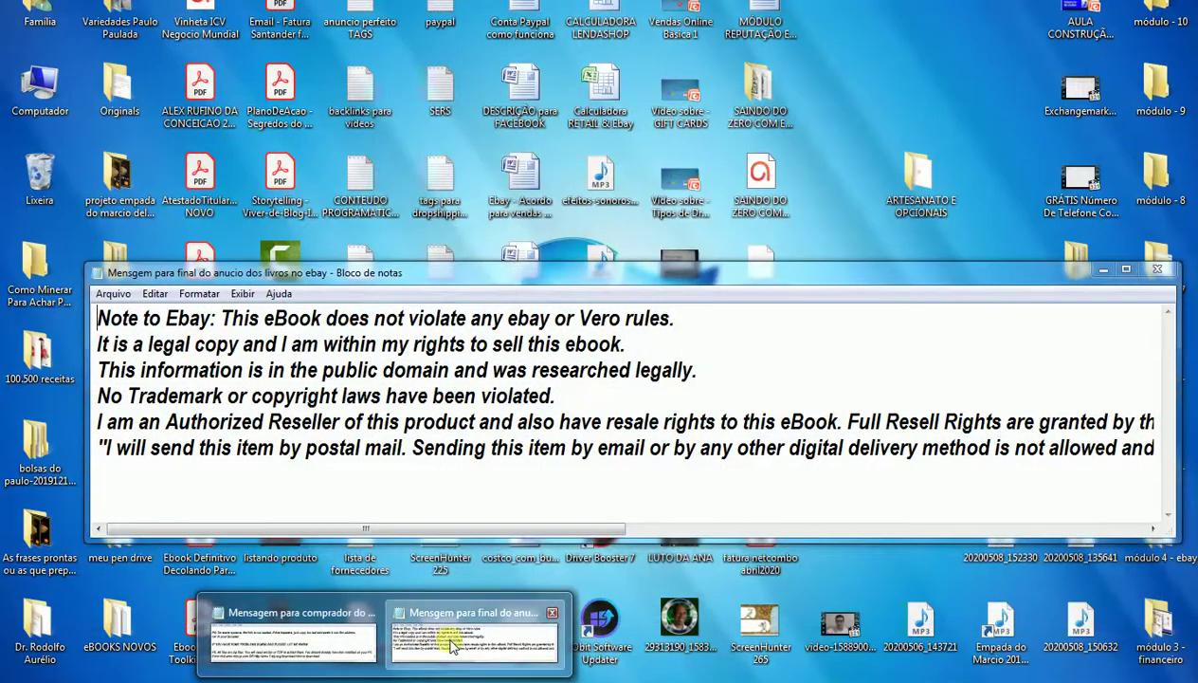
left_click(447, 641)
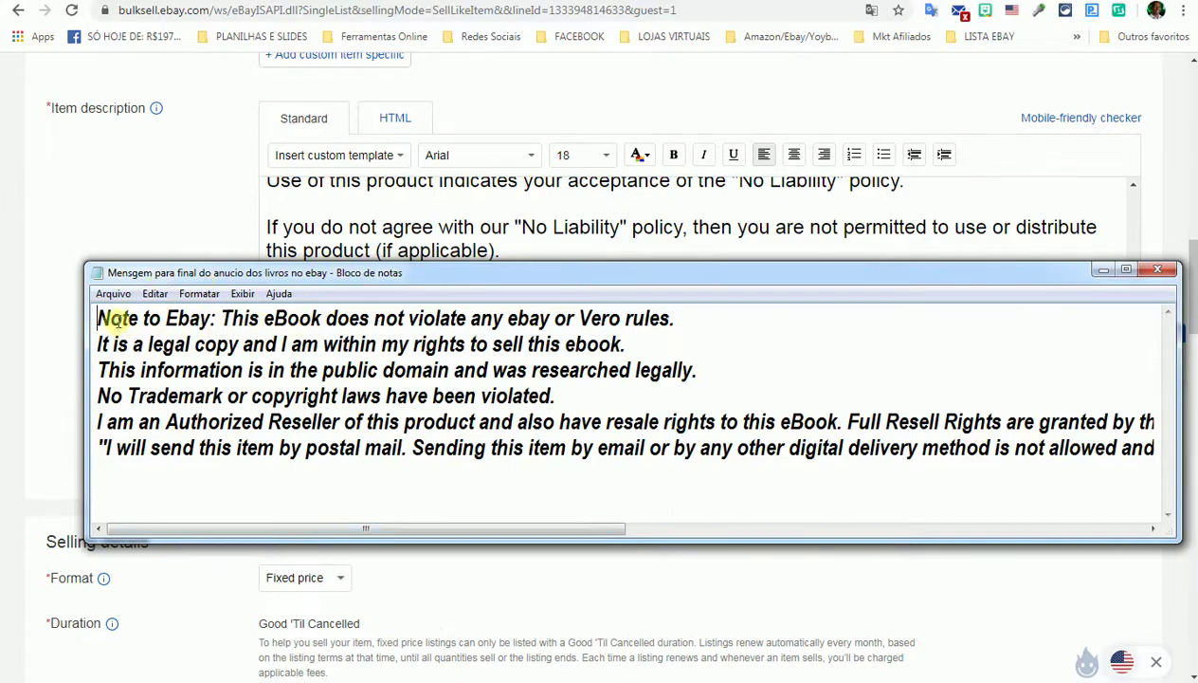
left_click(223, 318)
key("Return")
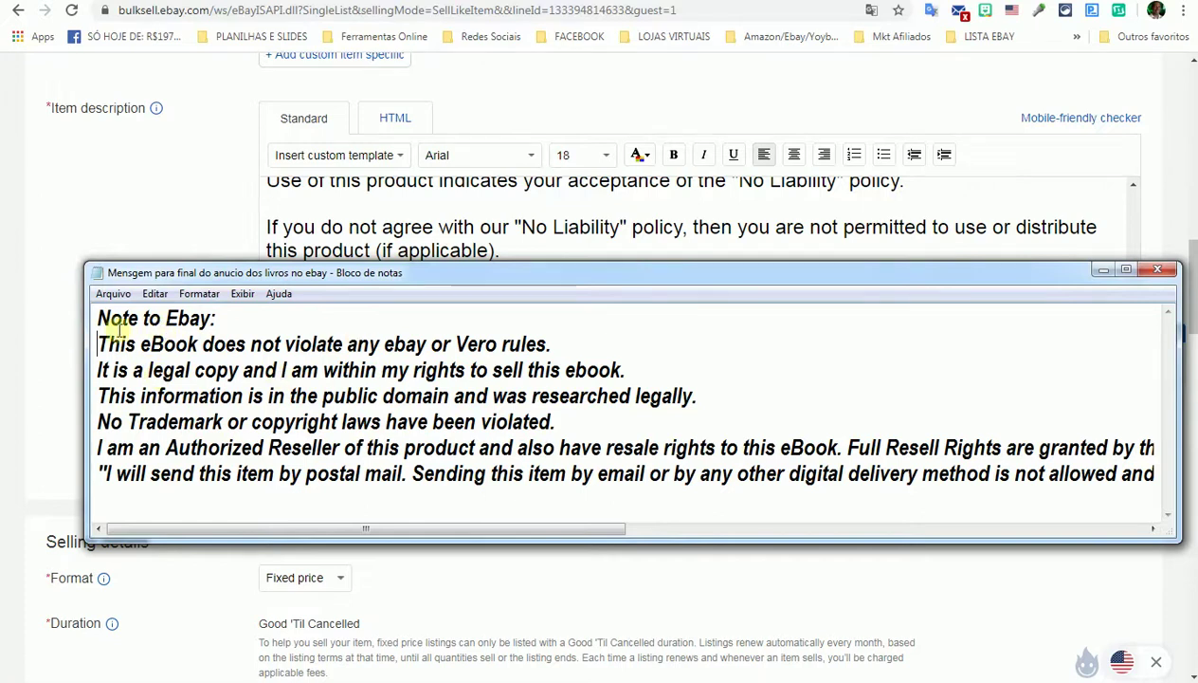
Copy the entire "Note to Ebay" text from Notepad and paste it after a blank line at the end of the item description.
left_click_drag(96, 318, 1147, 515)
key("ctrl+c")
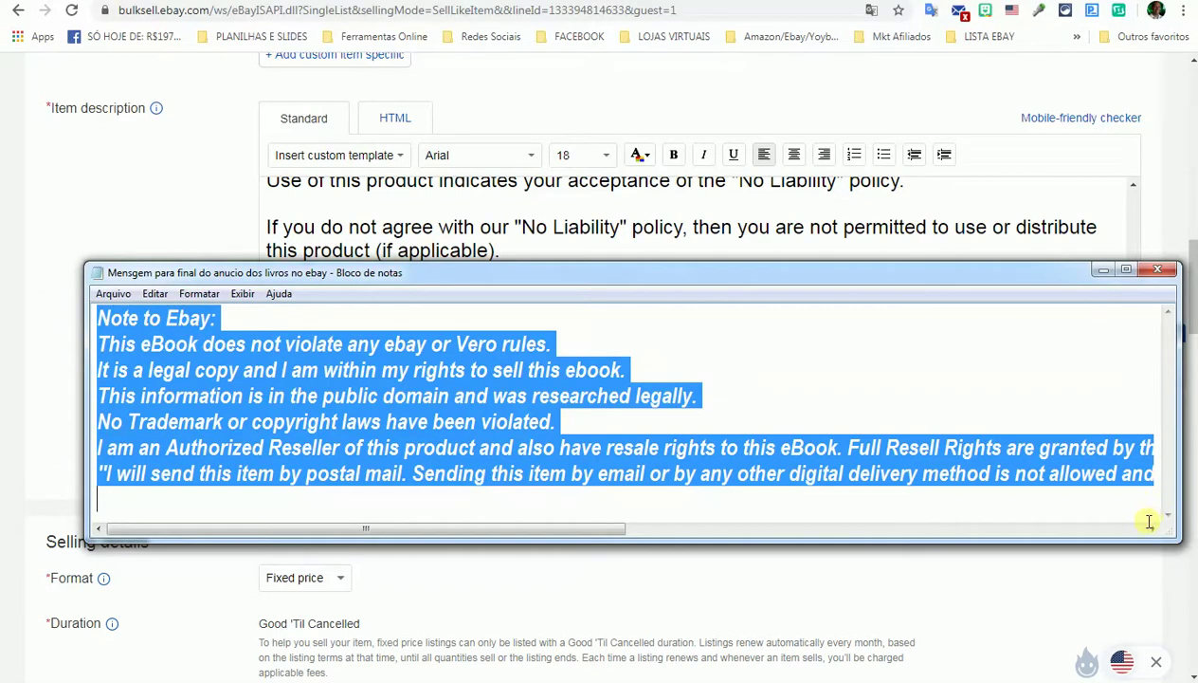
left_click(580, 609)
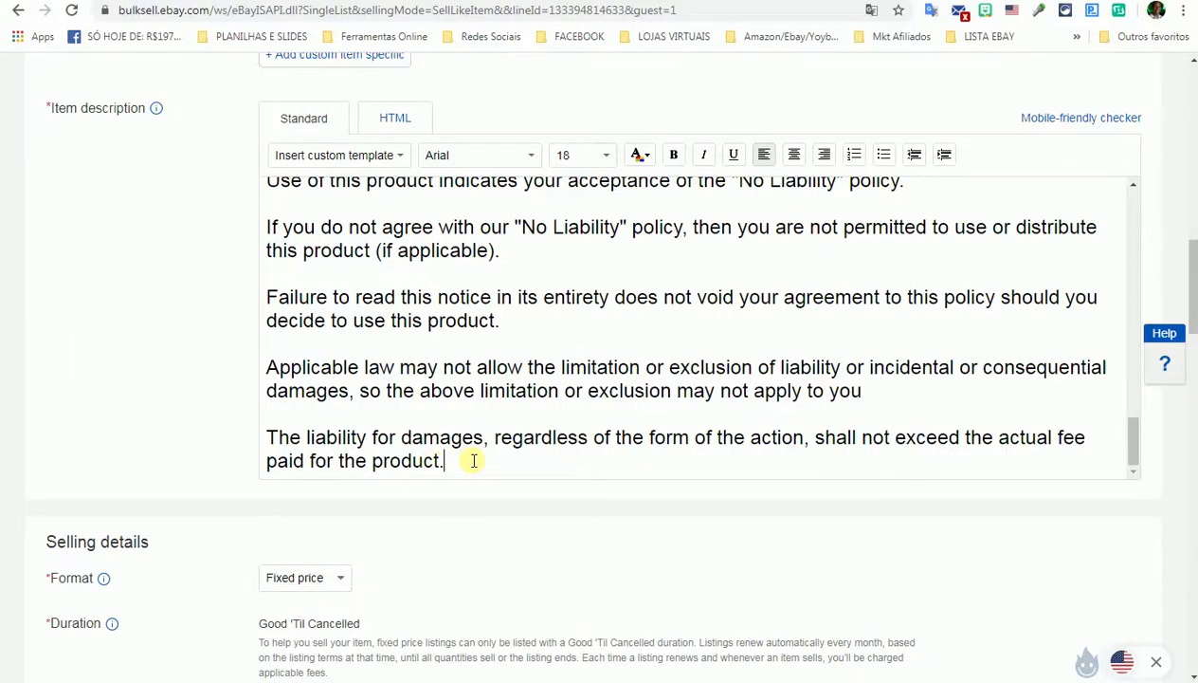
key("Return")
key("Return")
key("ctrl+v")
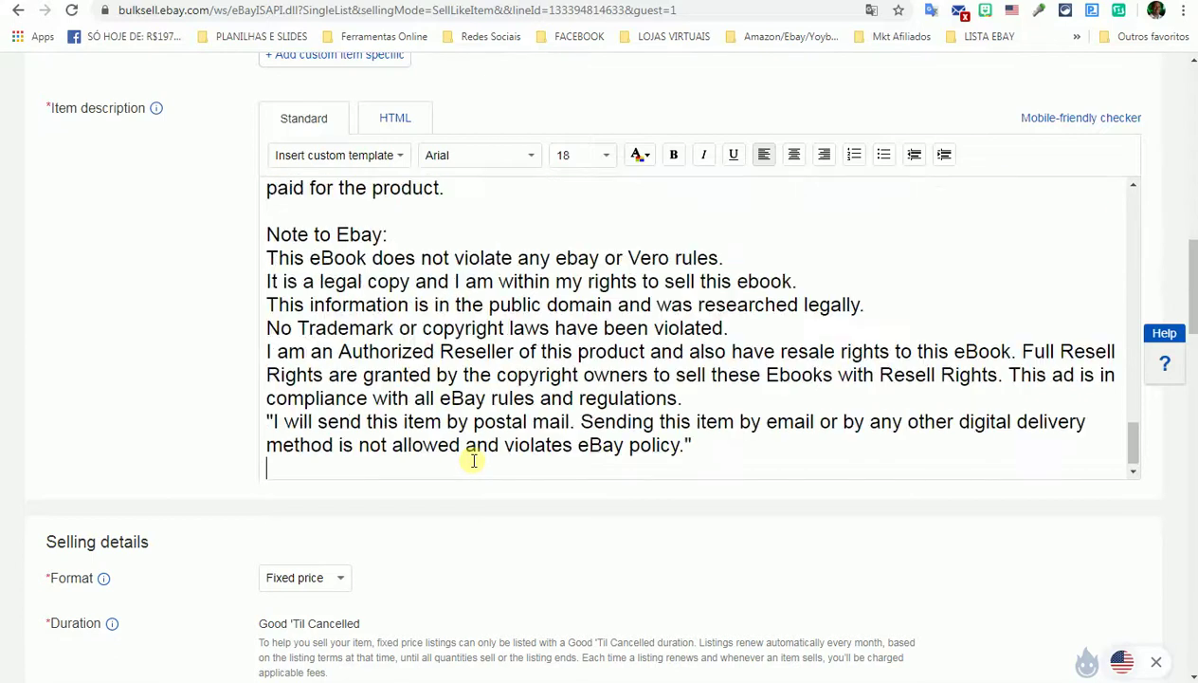
Make the "Note to Ebay:" heading bold in the item description.
left_click_drag(394, 234, 241, 234)
left_click(674, 158)
left_click(583, 226)
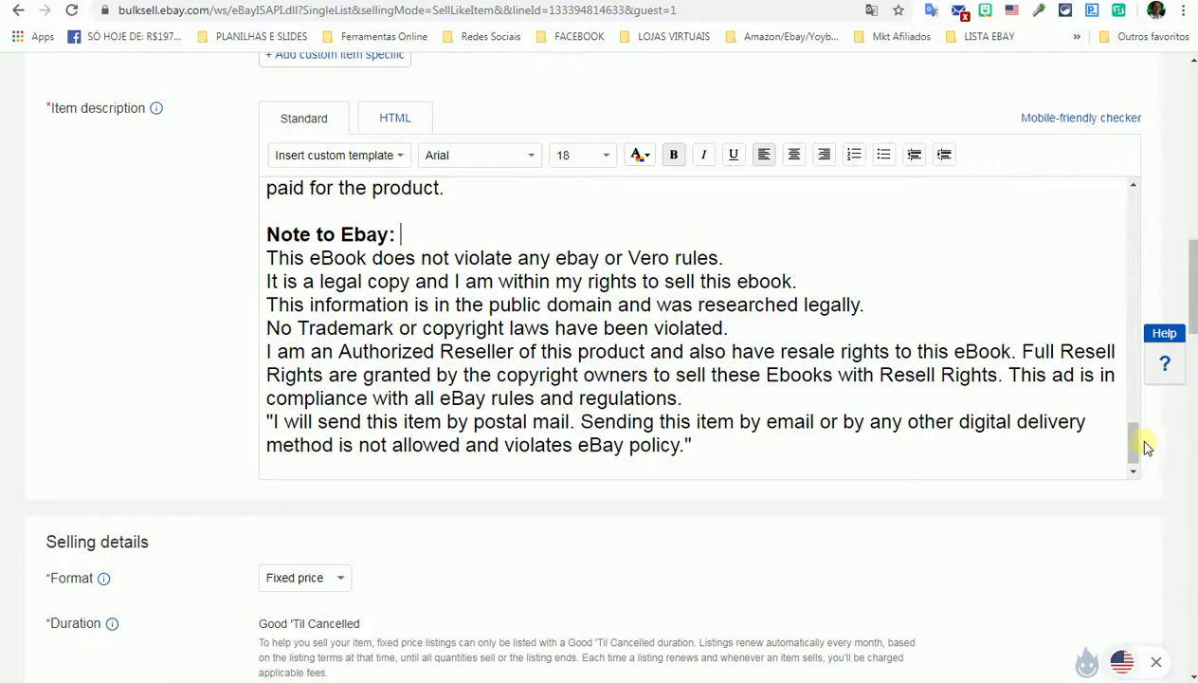
Compare the item description's introduction and license terms with Smart Marketing Stories.pdf and License-terms.pdf, and read through to the closing note to eBay.
left_click_drag(1139, 457, 1156, 214)
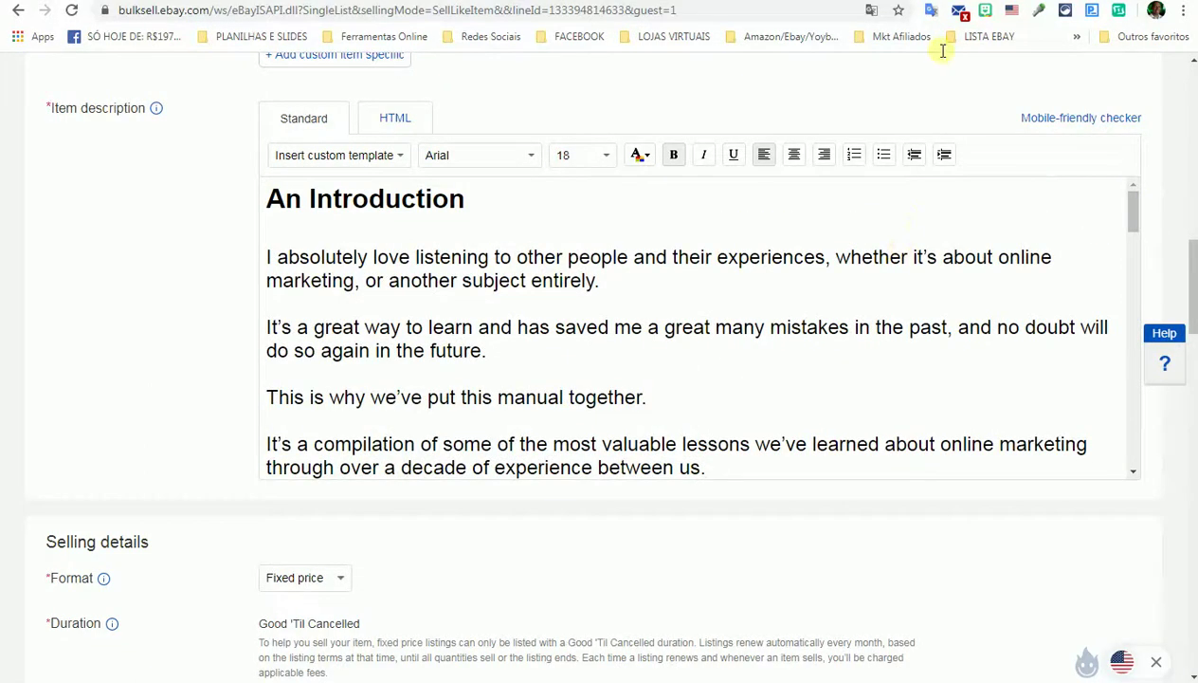
mouse_move(751, 673)
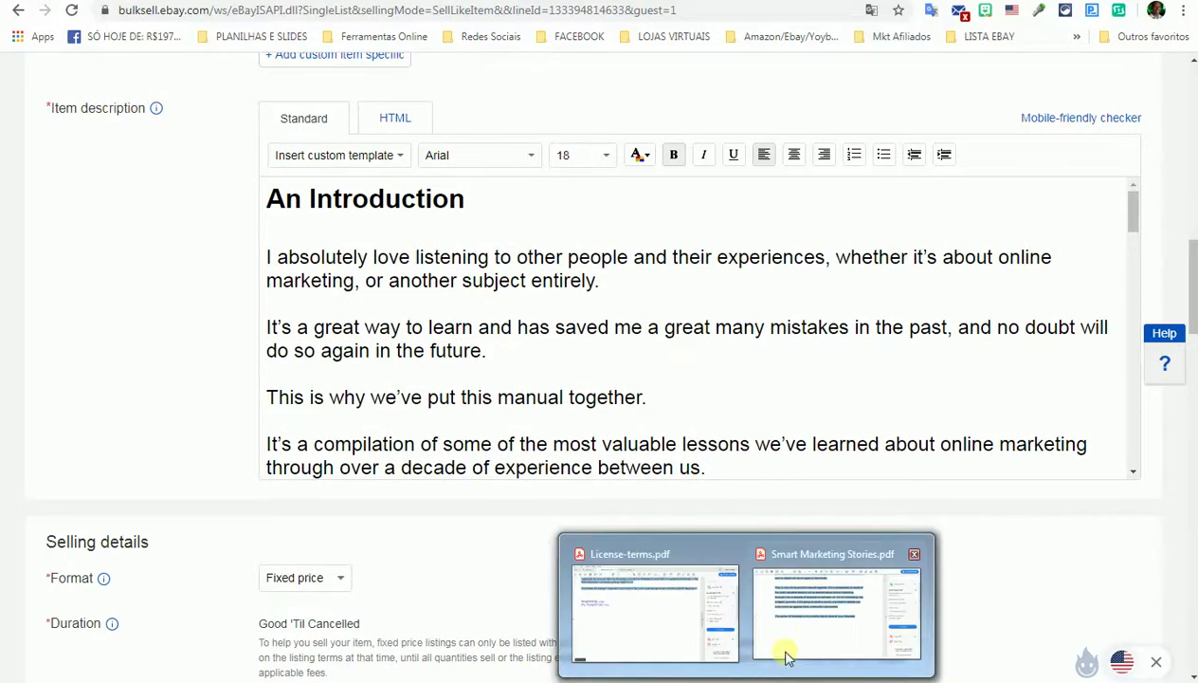
left_click(806, 605)
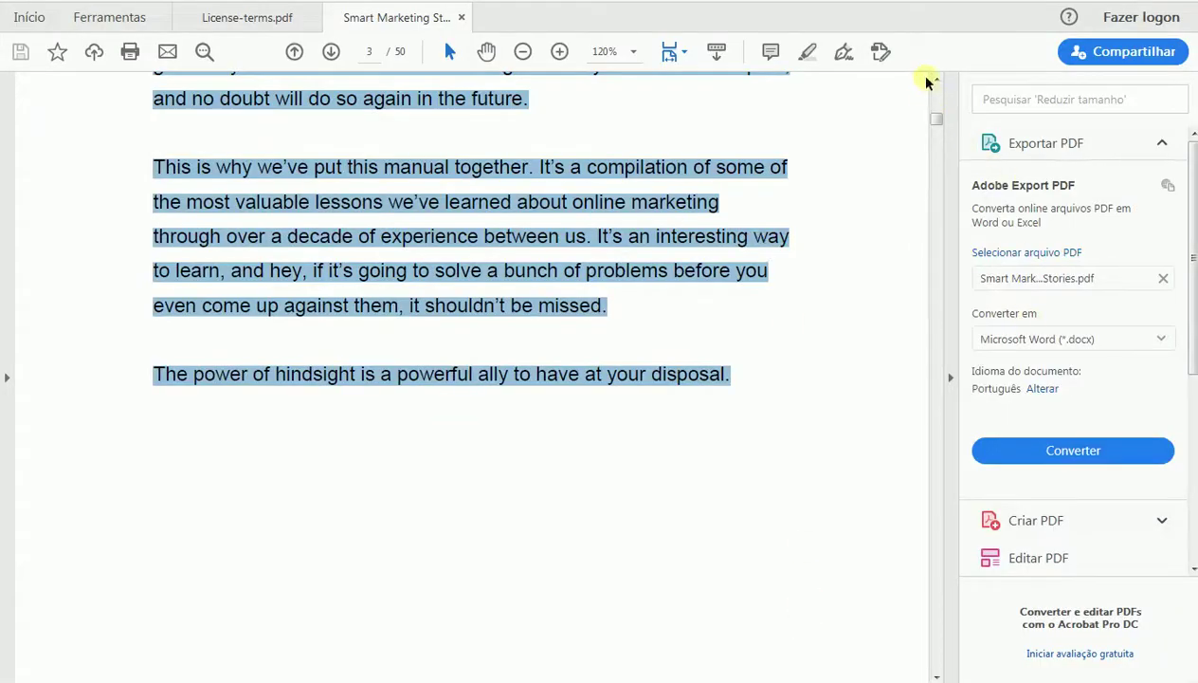
left_click_drag(939, 83, 938, 82)
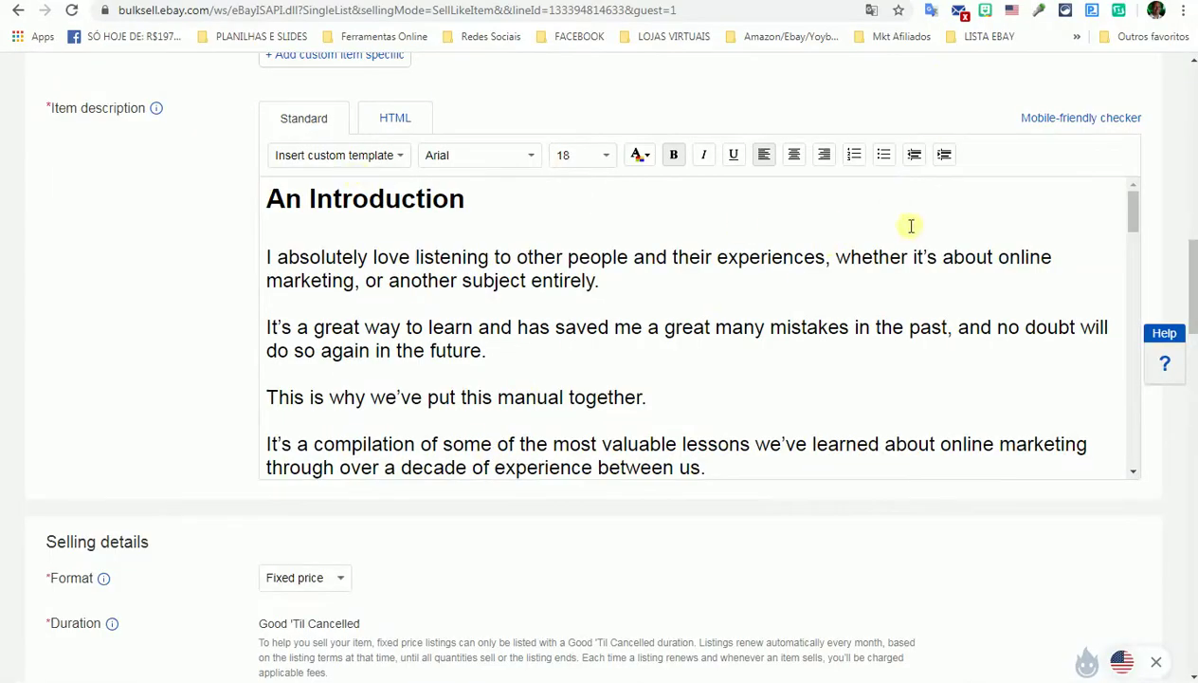
left_click(1134, 472)
left_click_drag(1135, 472, 1137, 473)
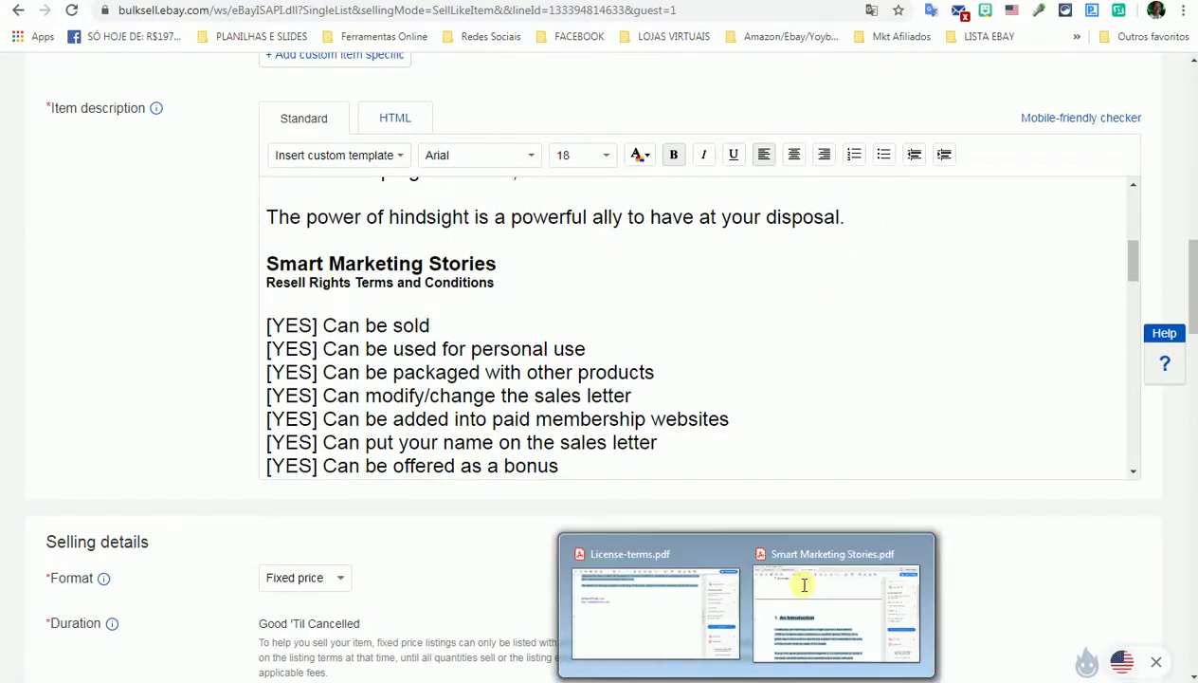
left_click(669, 610)
left_click_drag(936, 367, 931, 95)
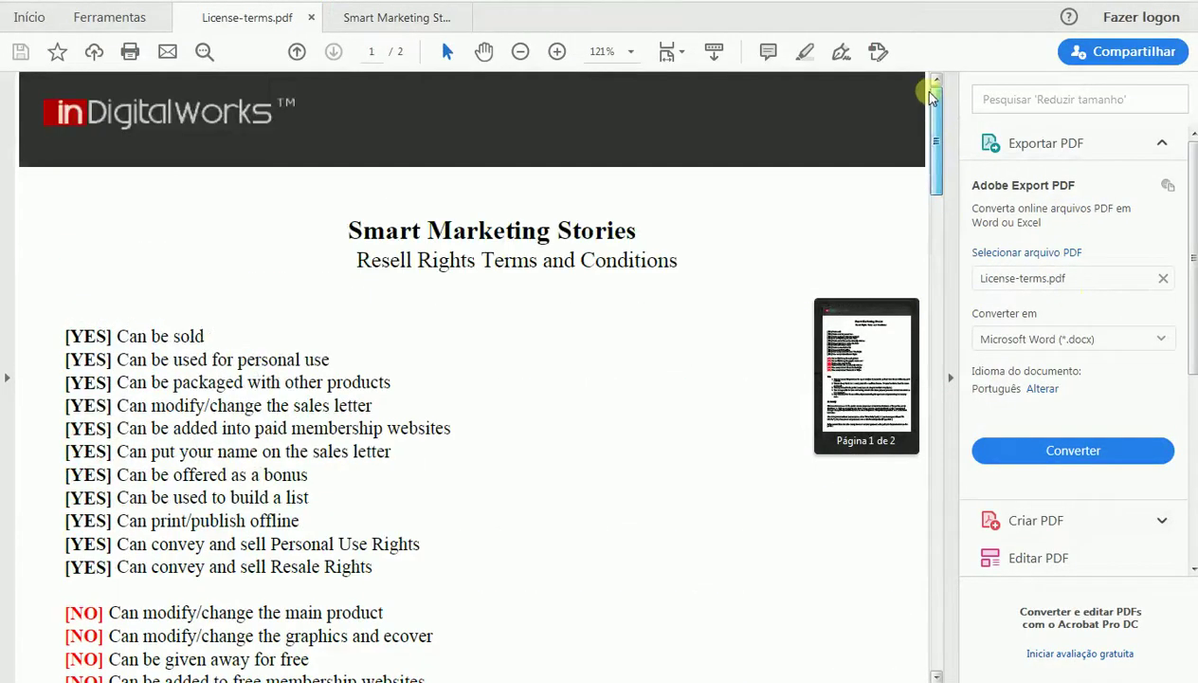
left_click_drag(941, 121, 917, 349)
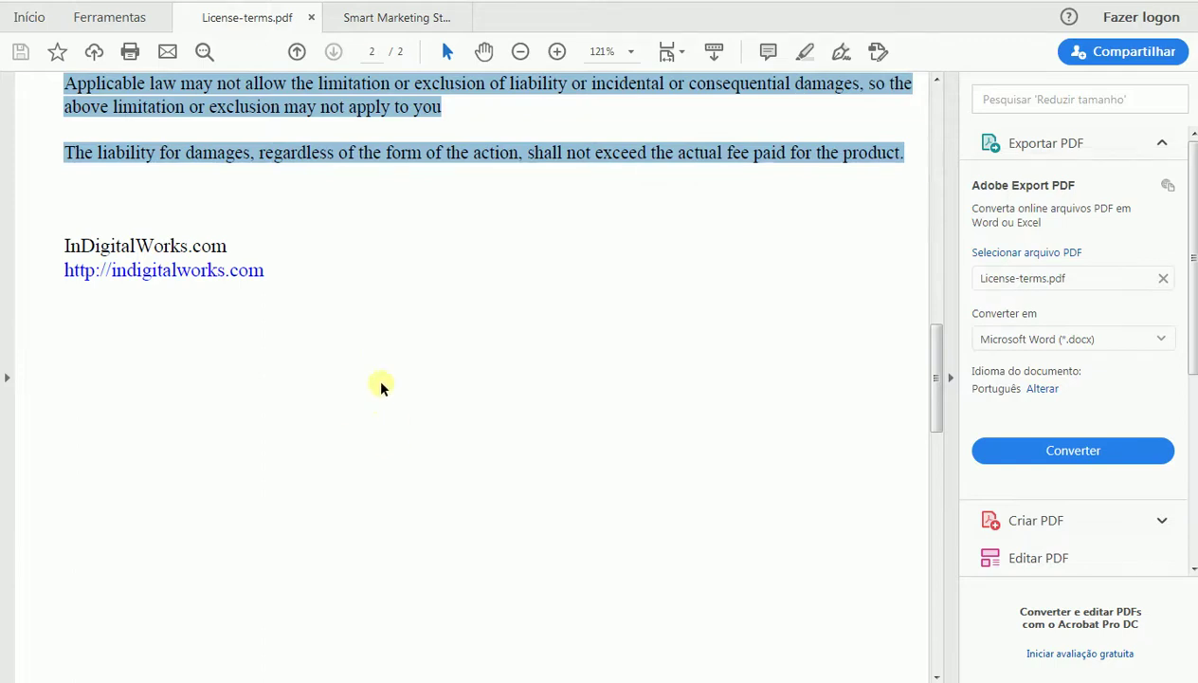
key("alt+Tab")
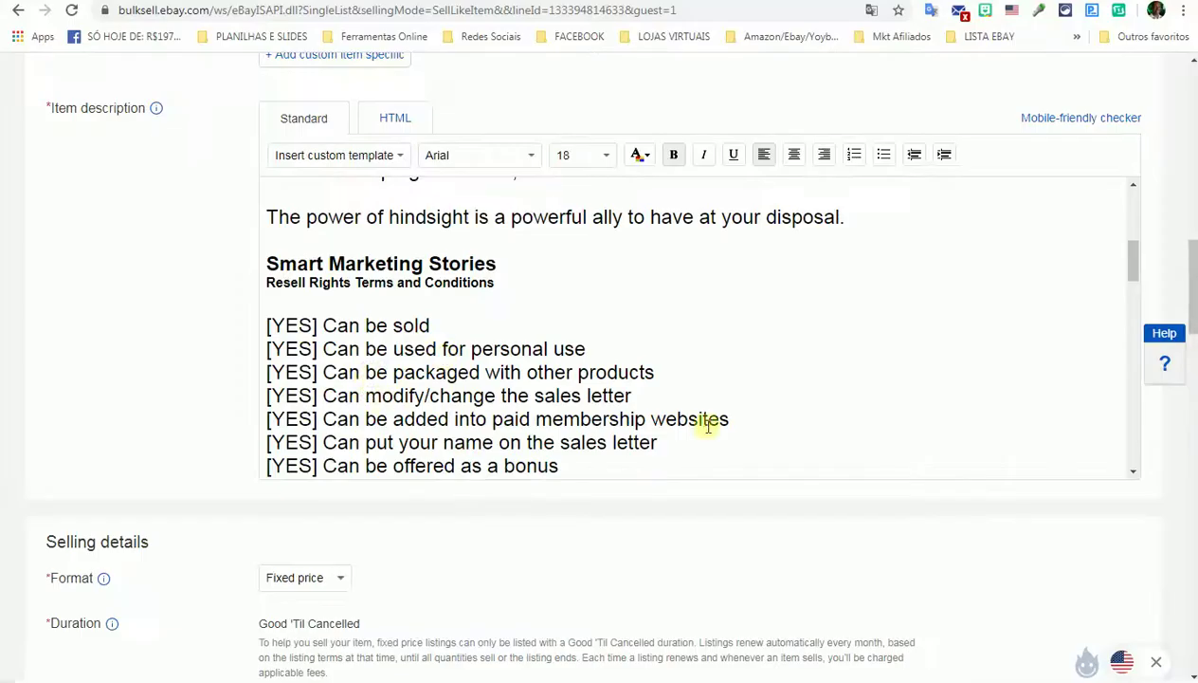
left_click_drag(1136, 252, 1126, 436)
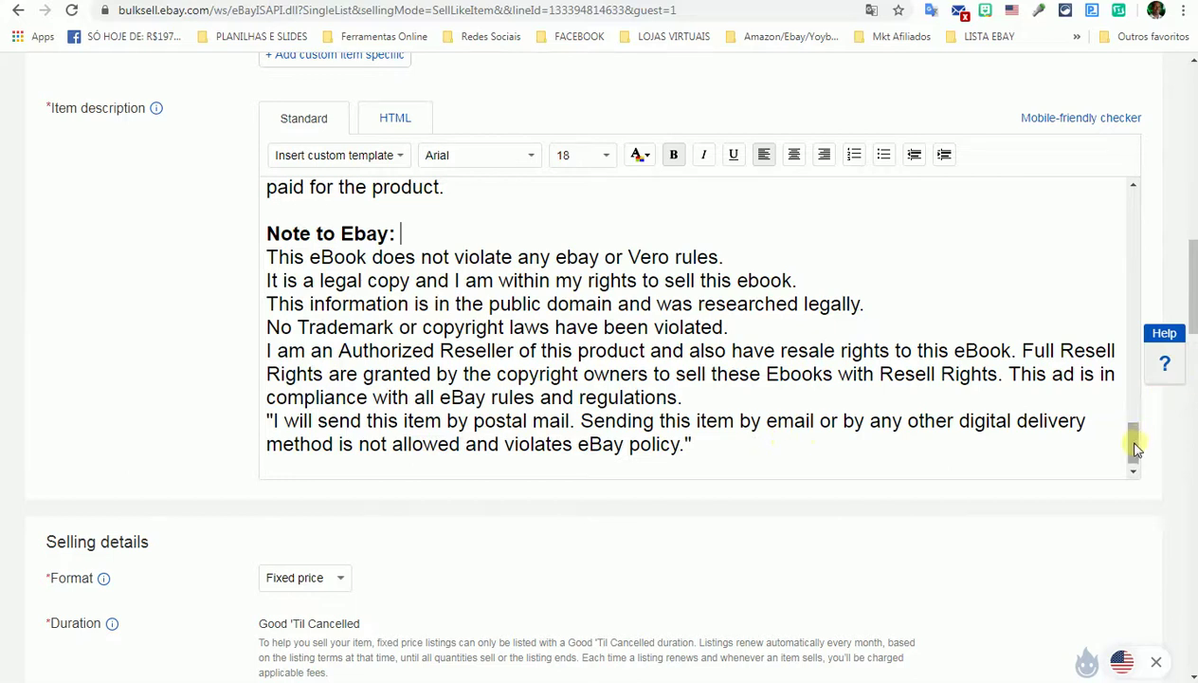
Set the Buy It Now price to $0.99 and the quantity to 2 in the selling details.
left_click_drag(1193, 245, 1110, 308)
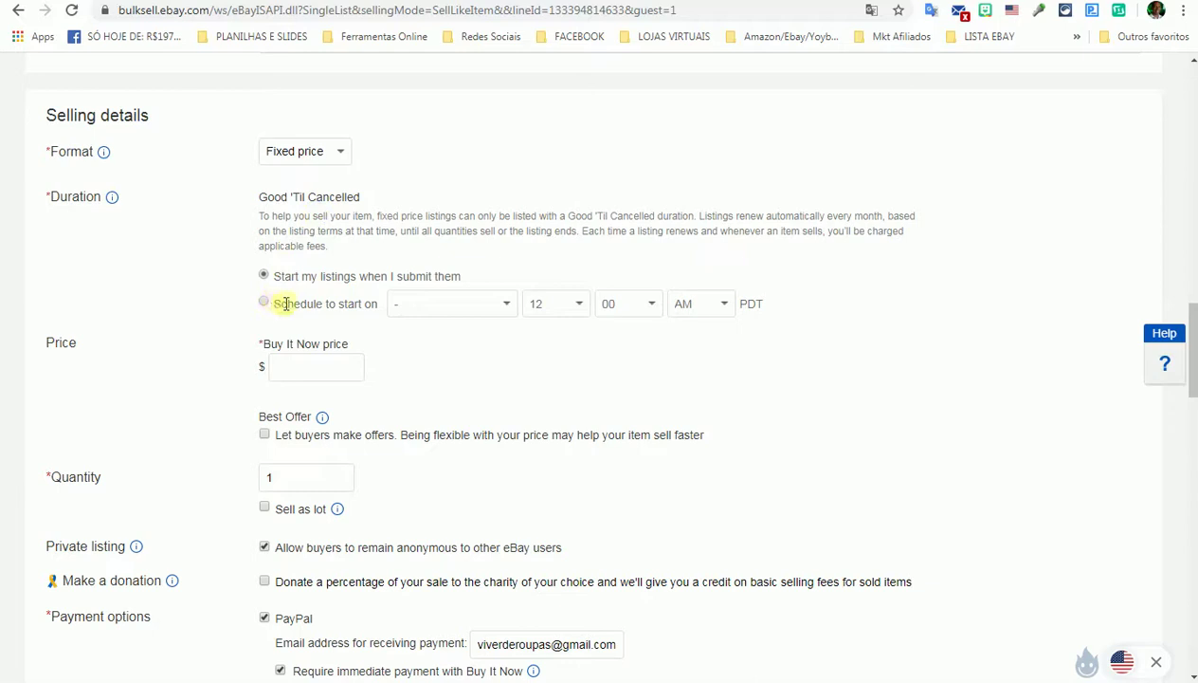
left_click(314, 367)
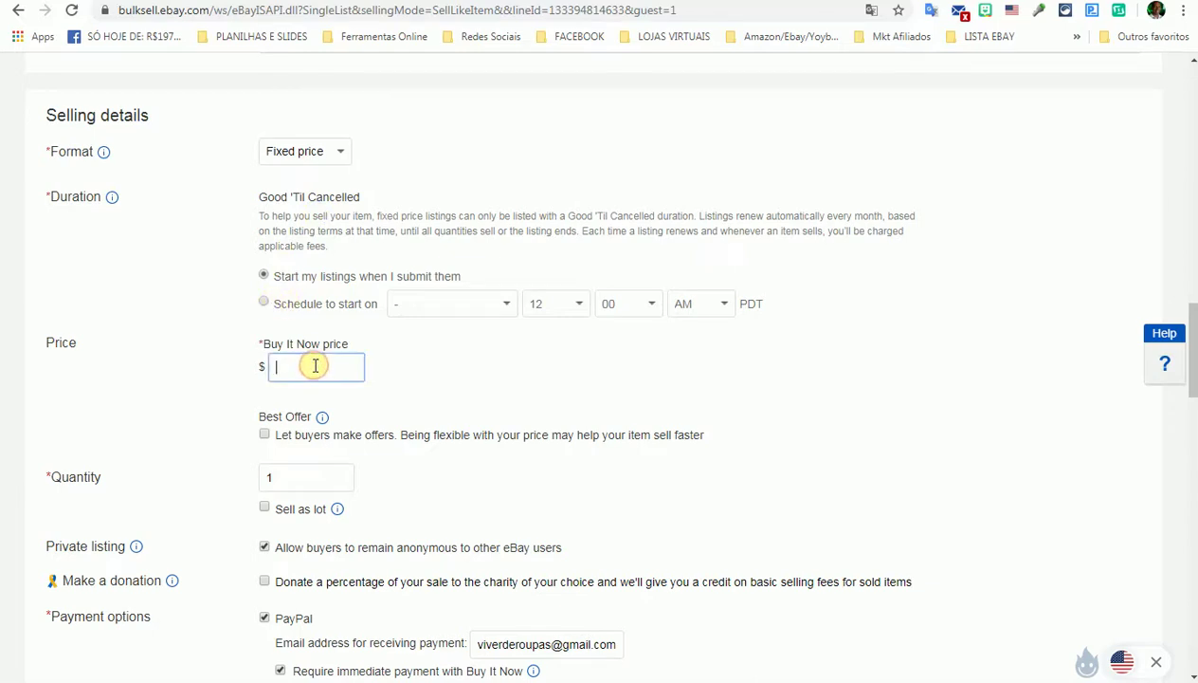
type("0.99")
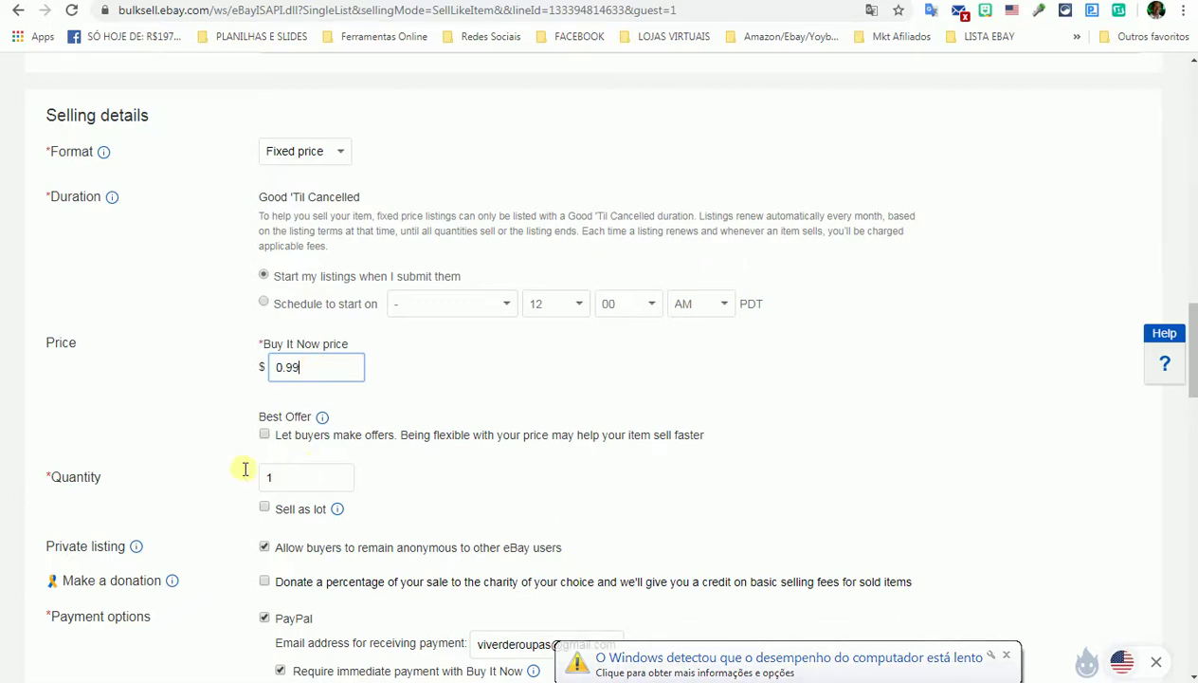
left_click(266, 474)
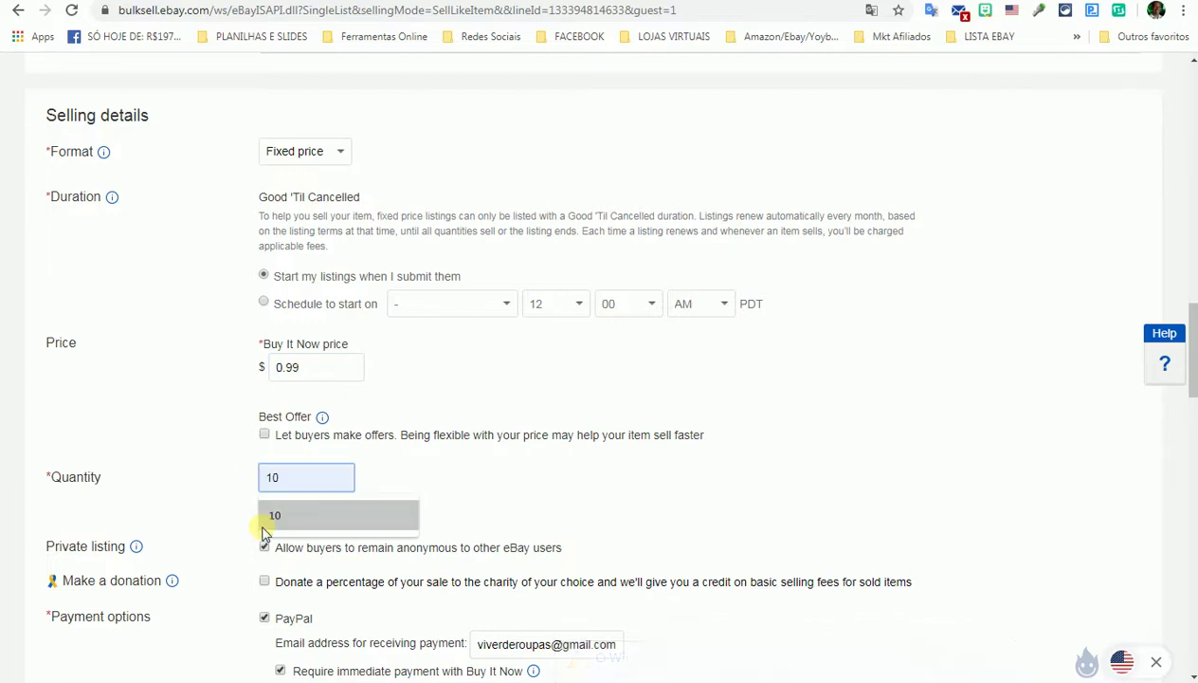
type("12")
left_click_drag(290, 474, 235, 476)
type("2")
left_click(385, 495)
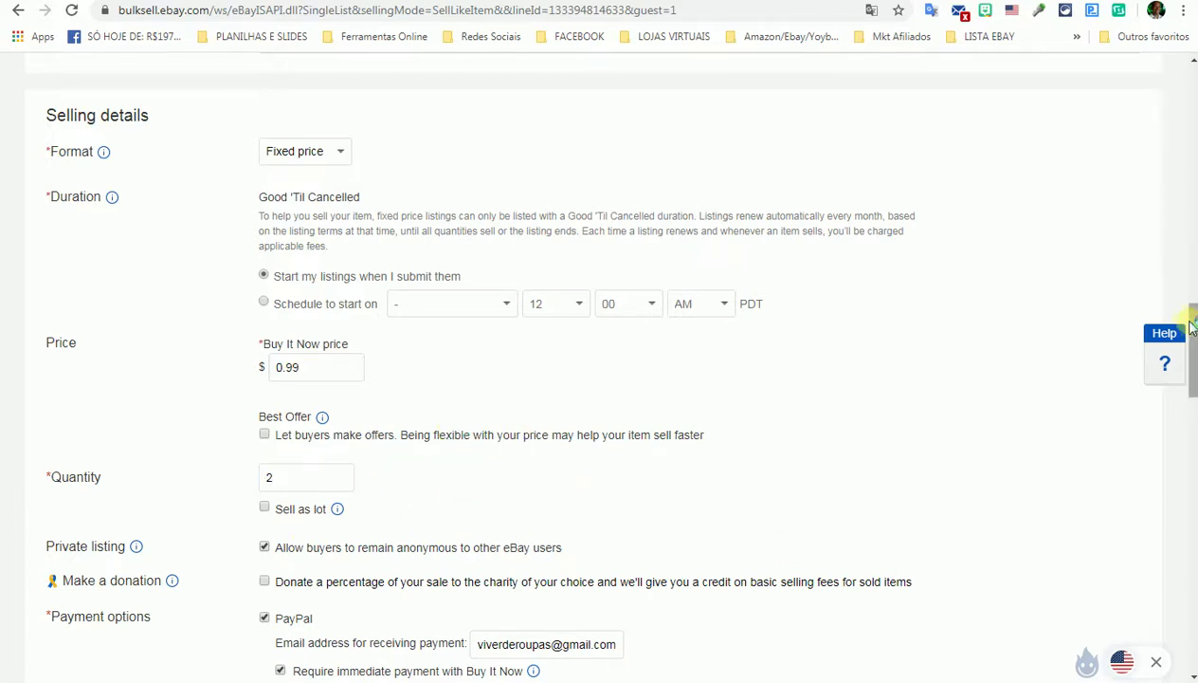
Review the payment, return, shipping and volume pricing settings, dismissing the Windows color scheme dialog, and open the item location for editing.
left_click_drag(1194, 317, 1193, 349)
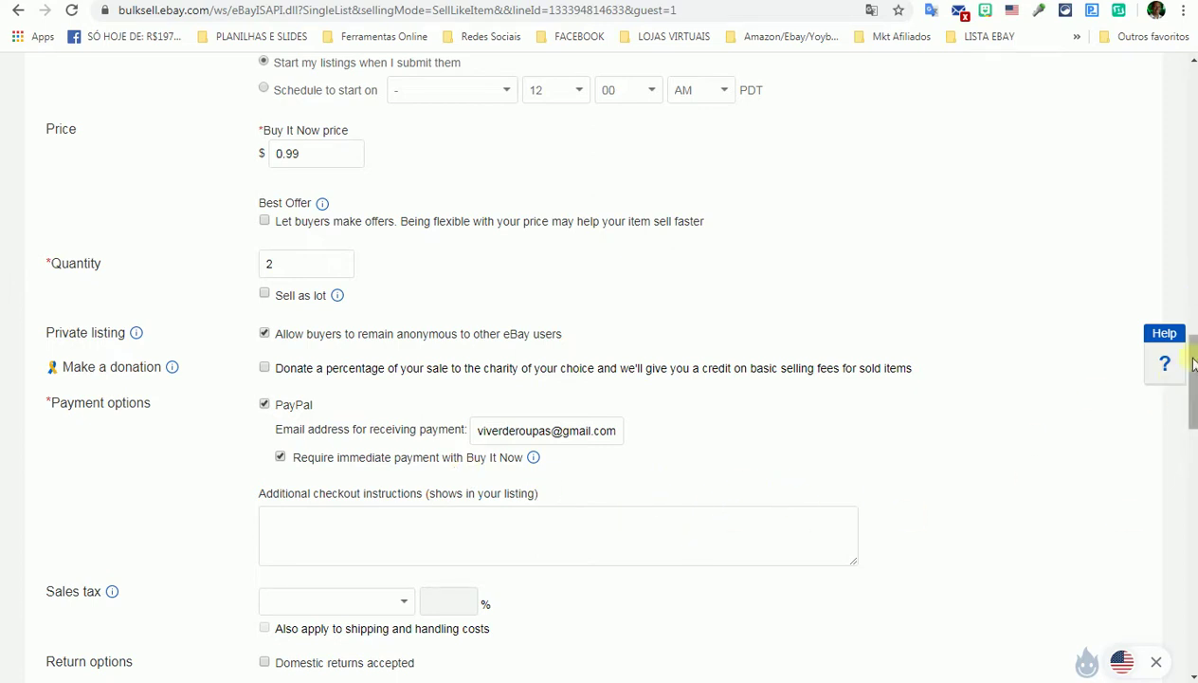
left_click_drag(1191, 359, 1193, 427)
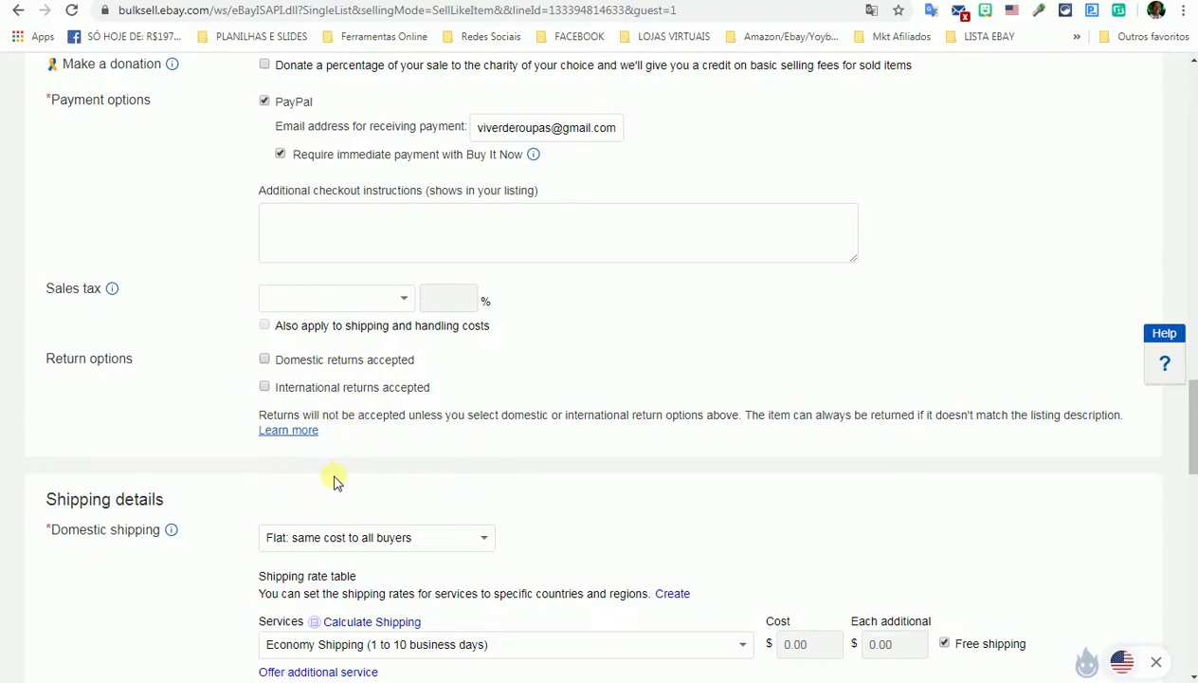
left_click_drag(1195, 417, 1193, 458)
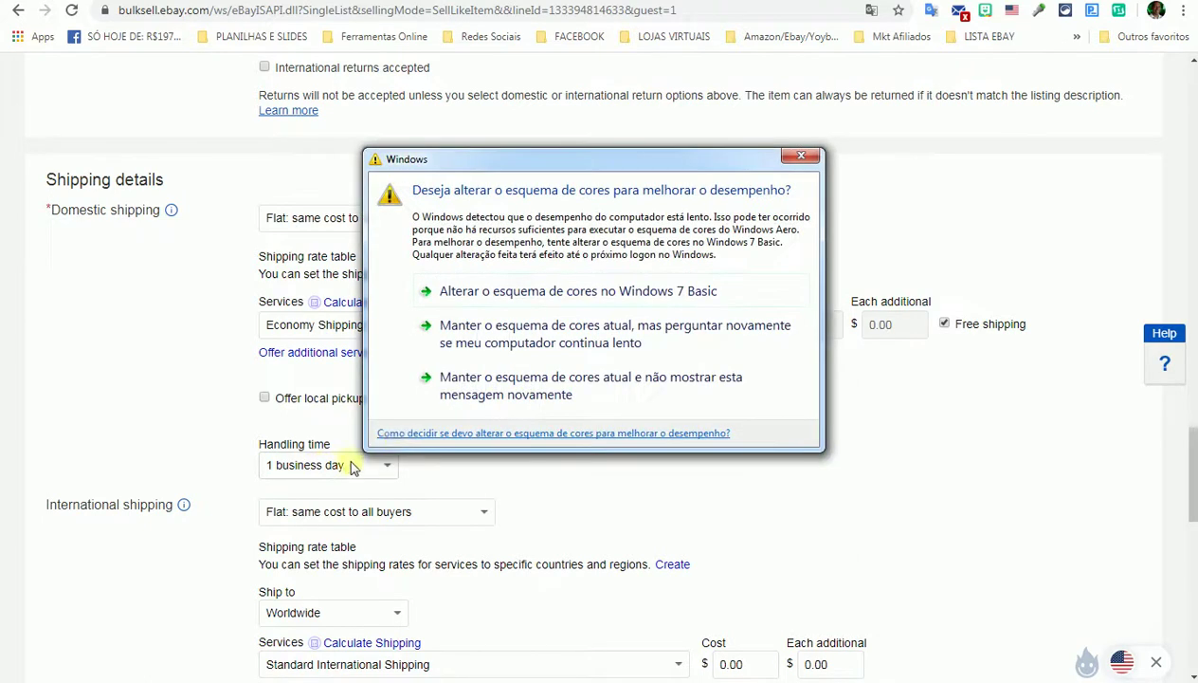
left_click(801, 158)
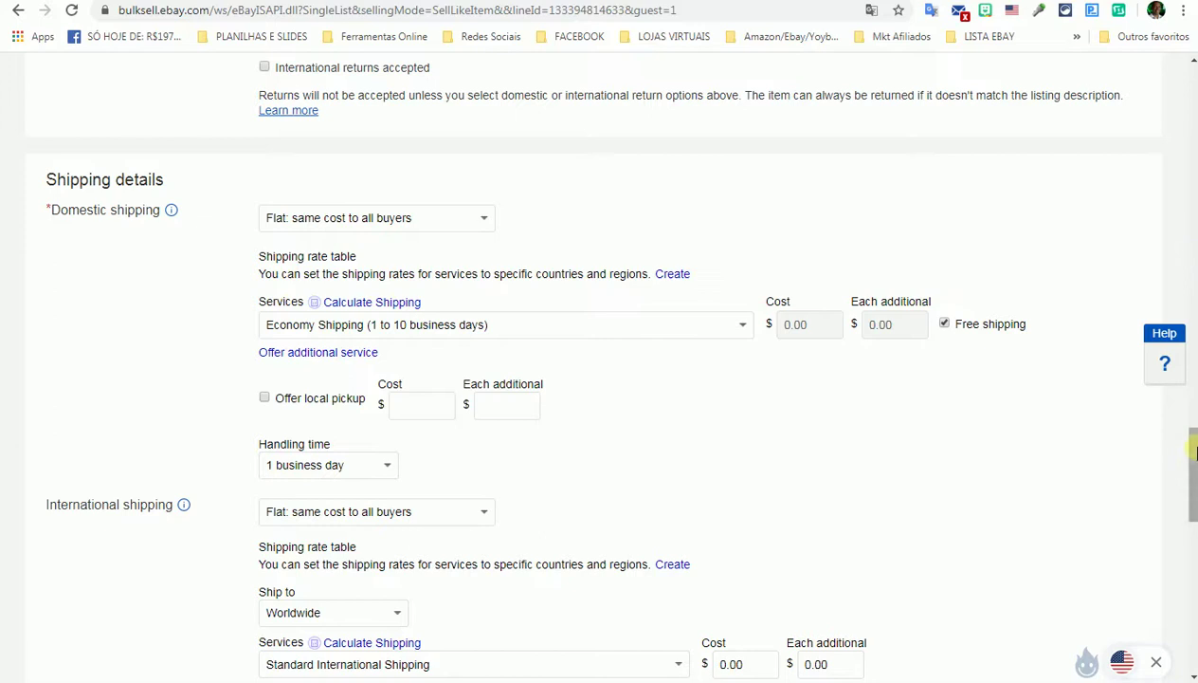
left_click_drag(1194, 448, 1193, 542)
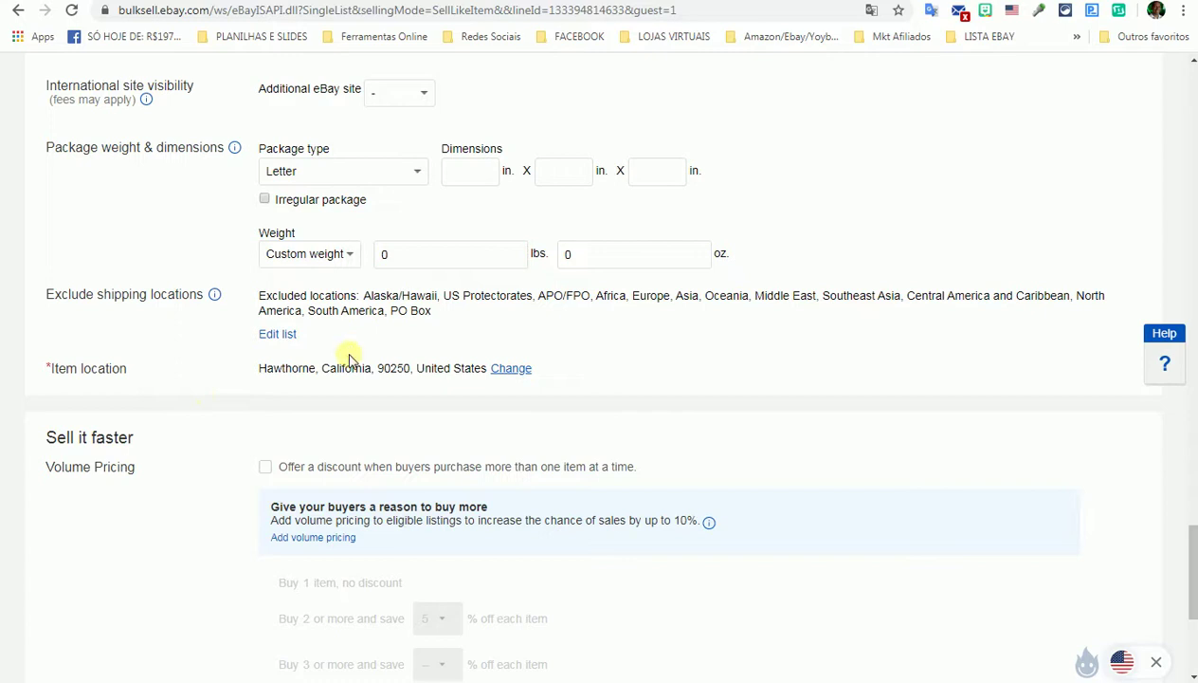
left_click(519, 371)
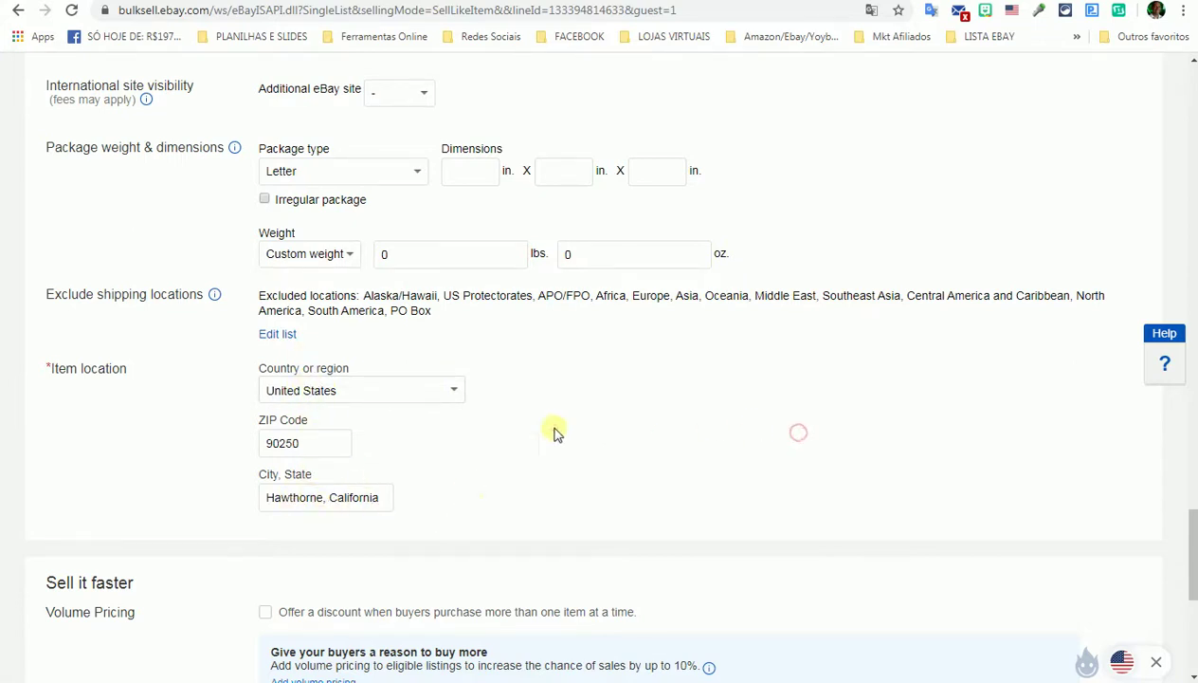
left_click_drag(1190, 520, 1193, 564)
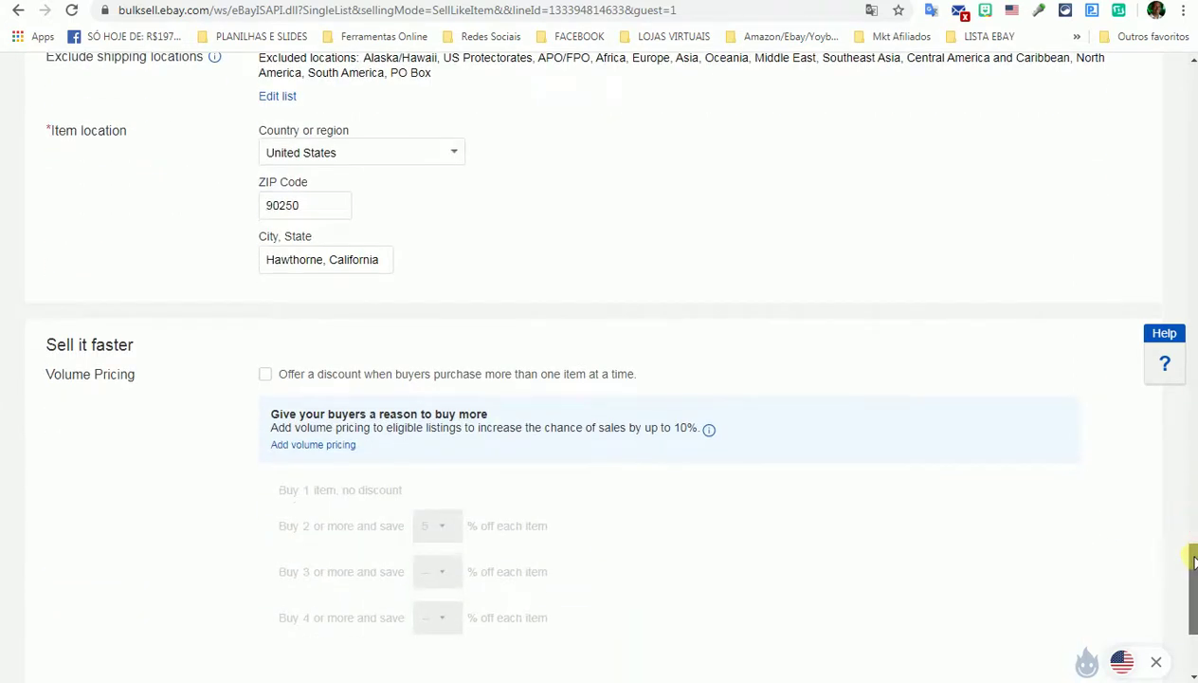
mouse_move(1193, 559)
left_mouse_down()
mouse_move(1194, 593)
mouse_move(1193, 569)
left_mouse_up()
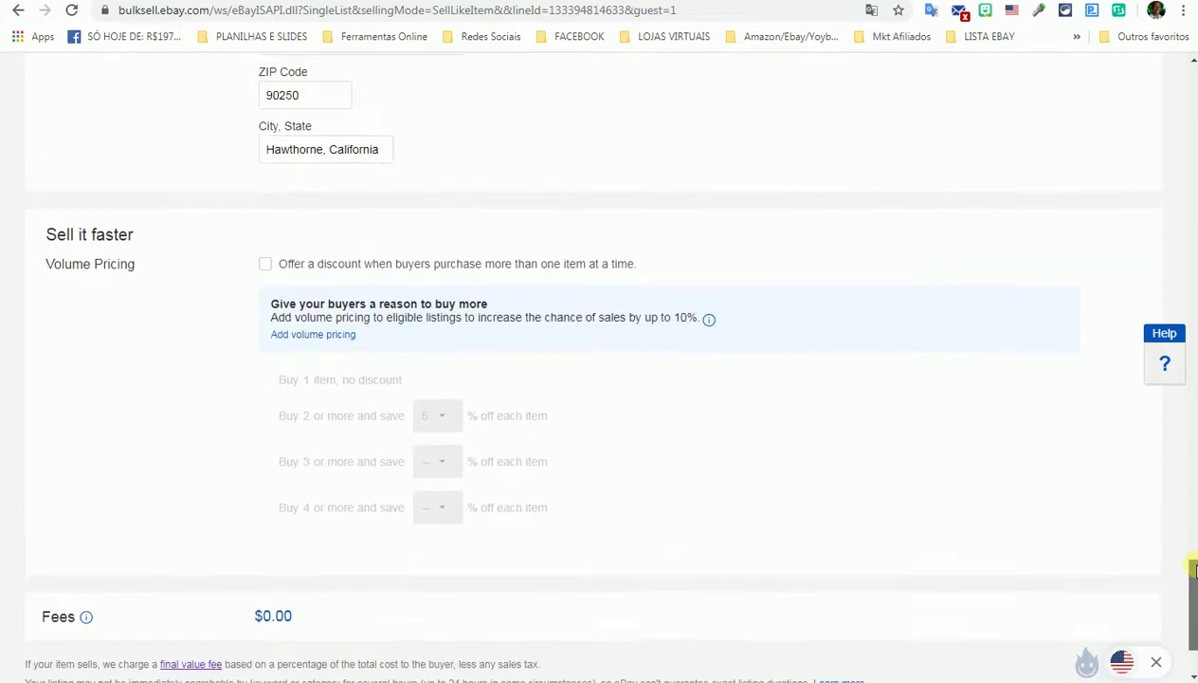
scroll(1193, 569, "down", 2)
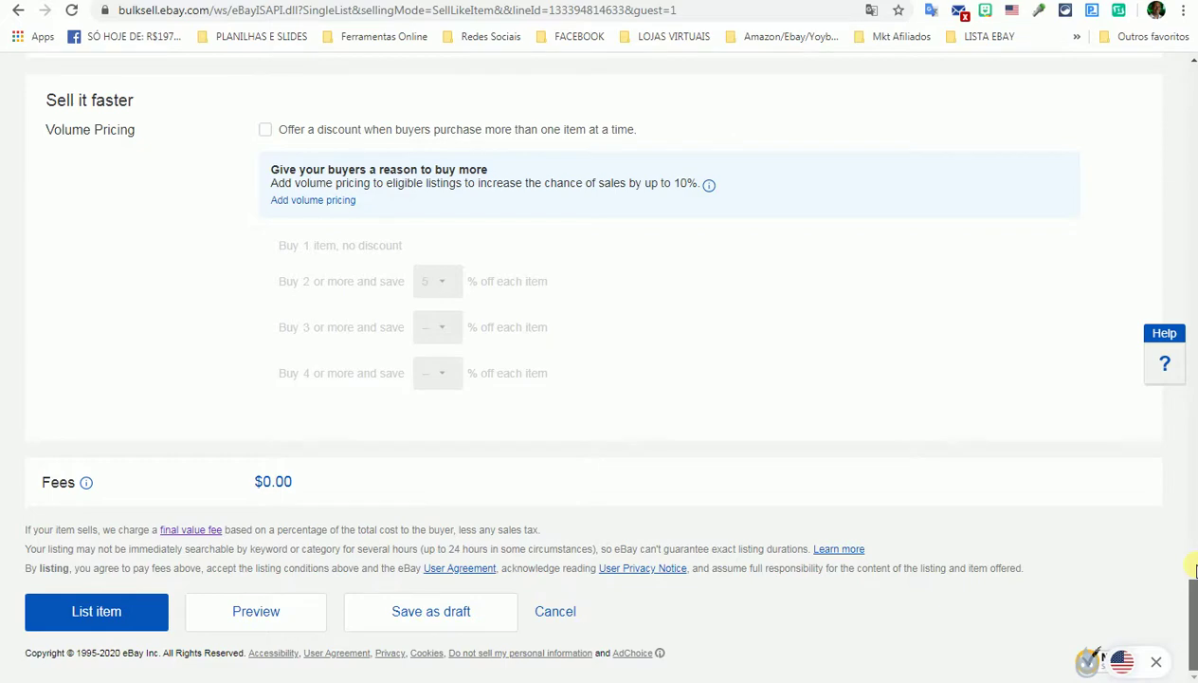
scroll(1193, 569, "up", 20)
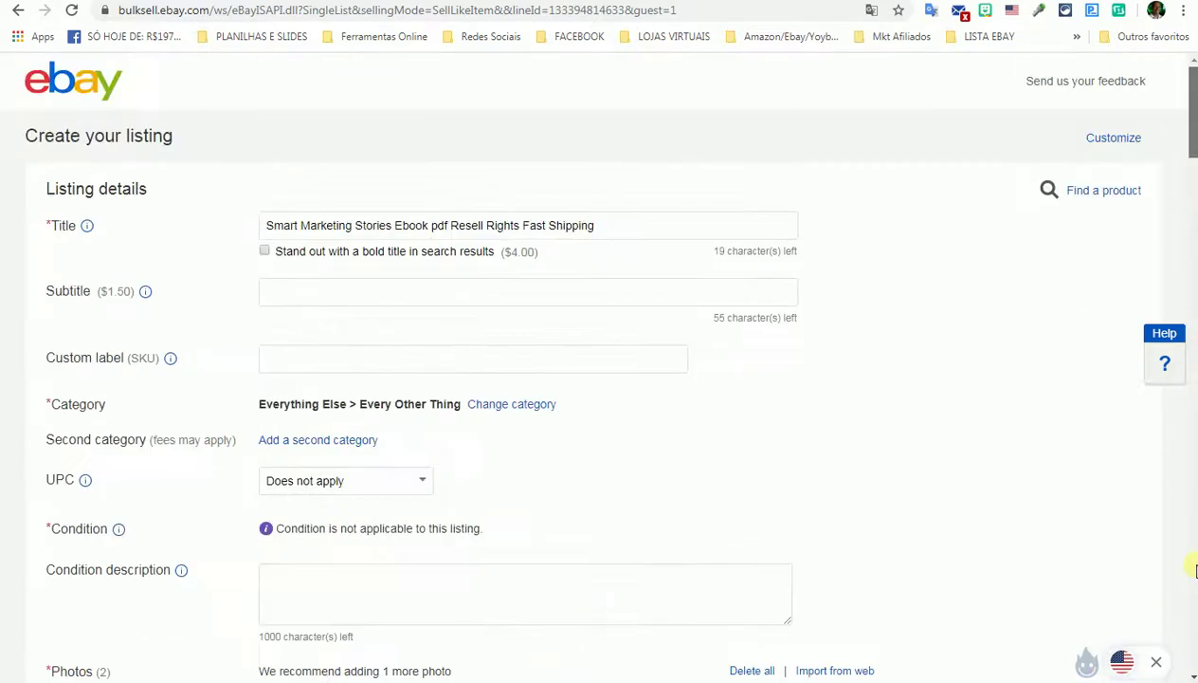
scroll(1193, 569, "down", 20)
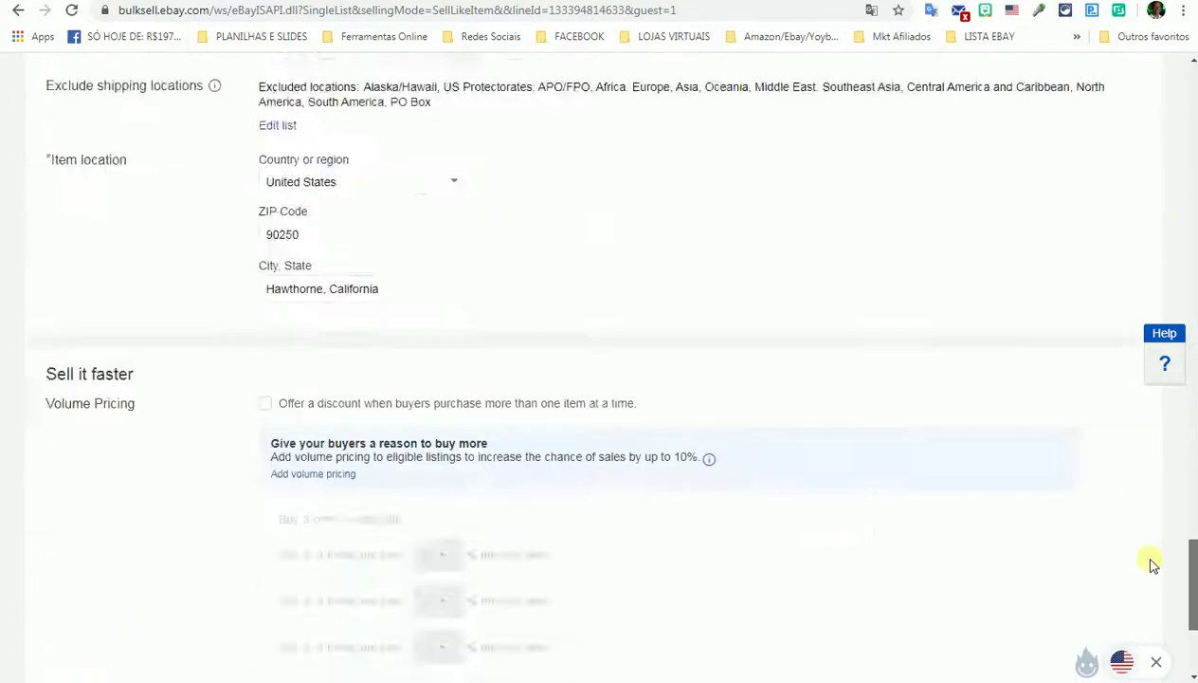
Preview the listing in a maximized window and examine its photos, price, quantity, shipping details and full description.
left_click(256, 614)
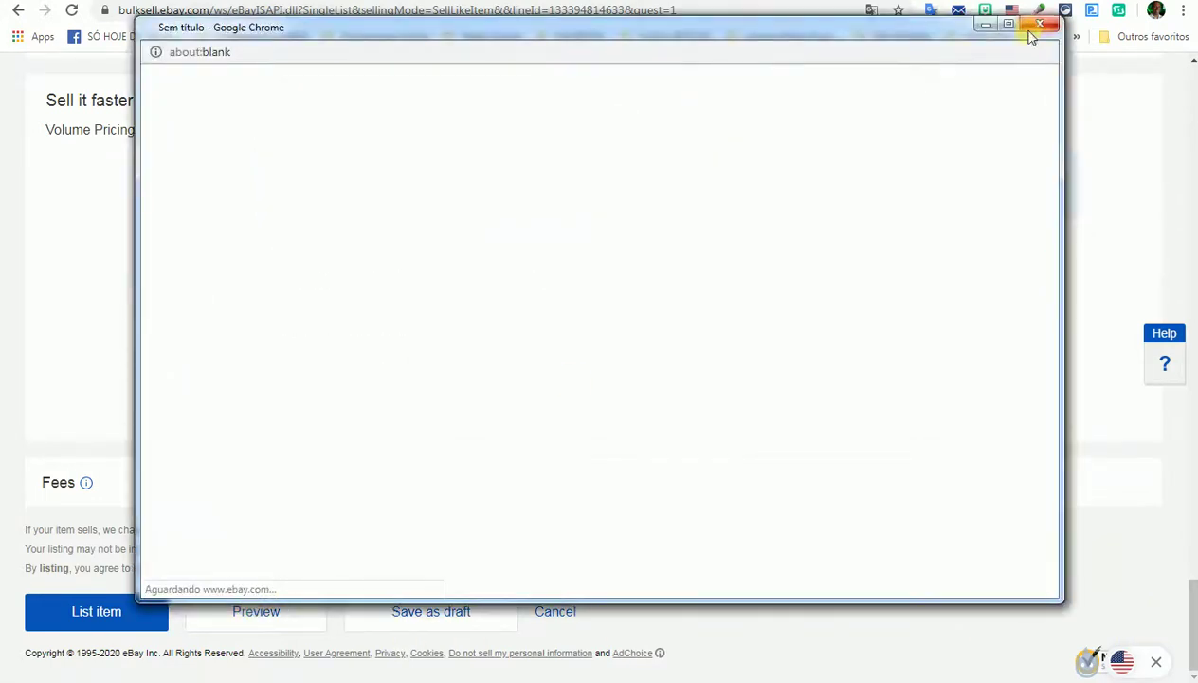
left_click(1011, 29)
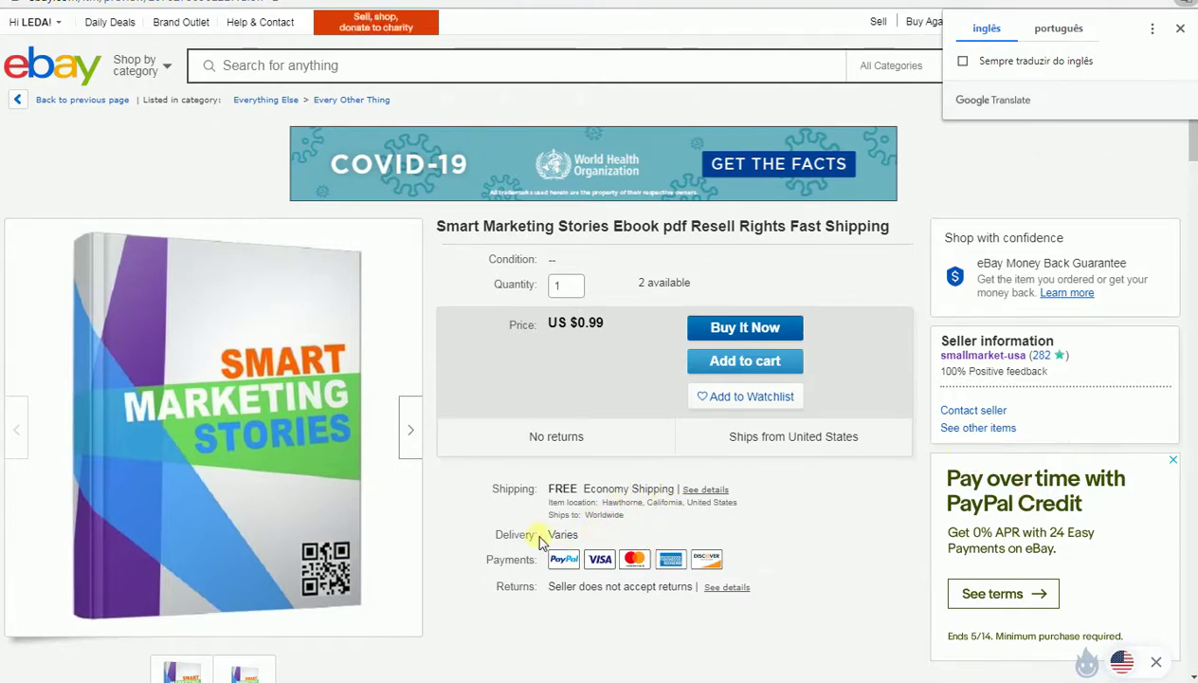
scroll(1193, 145, "down", 3)
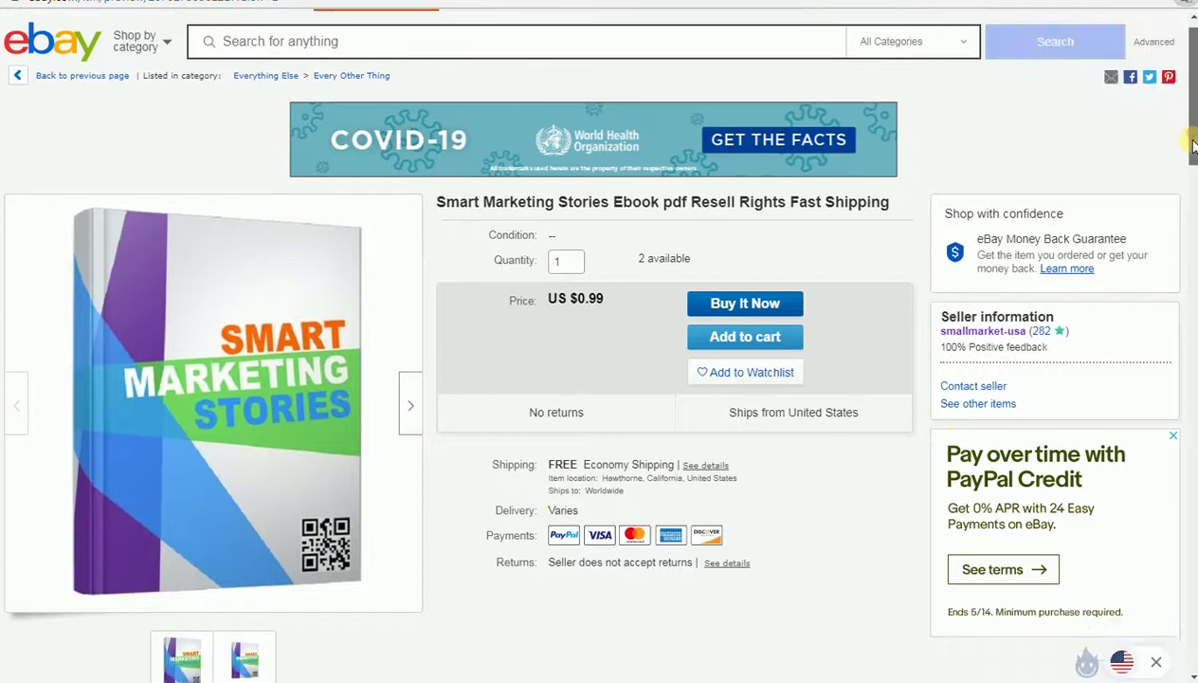
scroll(1192, 145, "down", 7)
scroll(1192, 167, "down", 3)
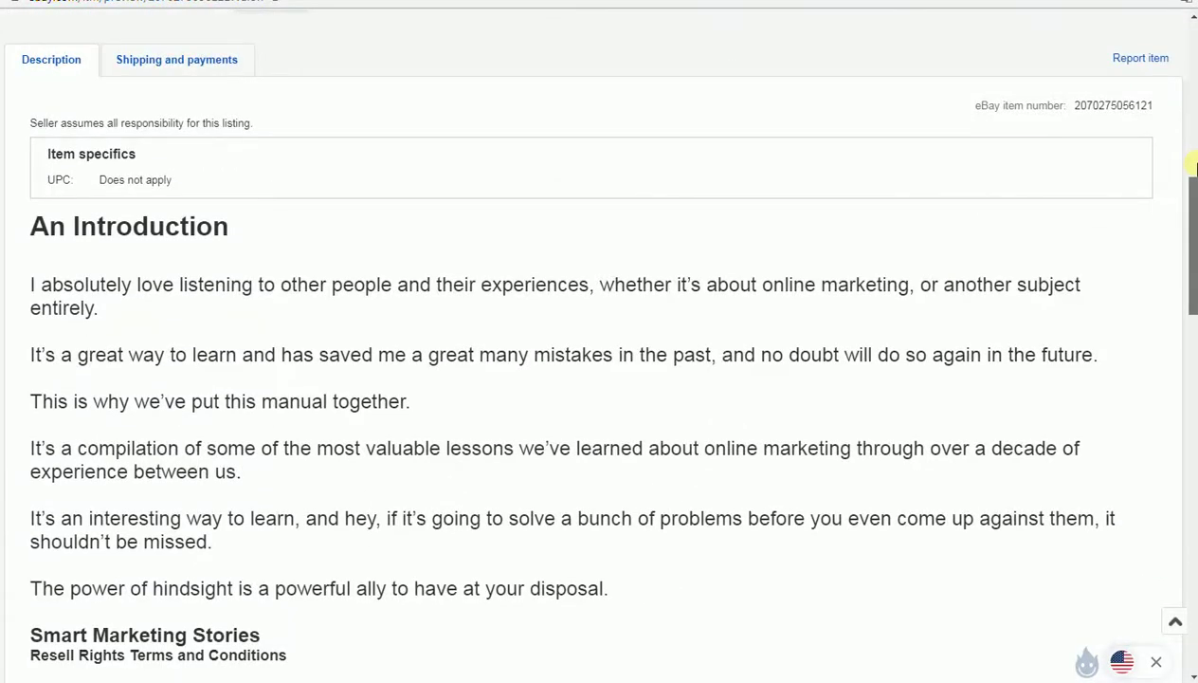
left_click_drag(1192, 168, 1193, 133)
scroll(1195, 621, "up", 4)
scroll(1192, 180, "down", 15)
scroll(1193, 182, "up", 15)
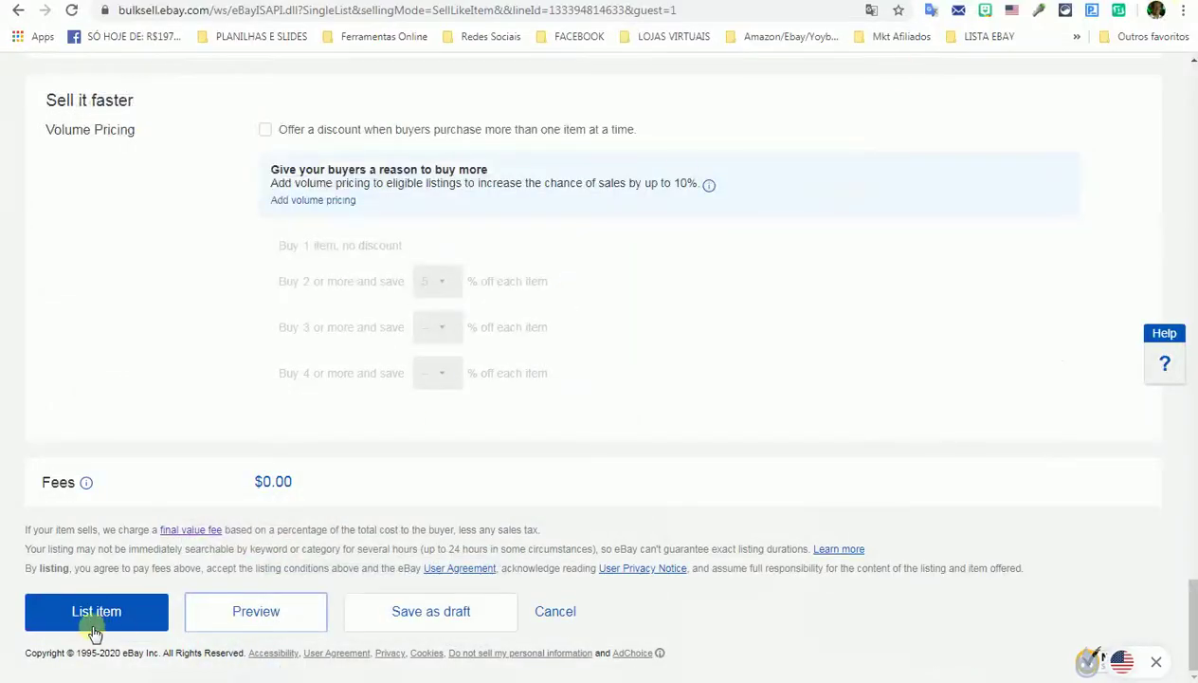
List the item for sale, finish without creating another listing, and find the Smart Marketing Stories eBook among the active listings.
left_click(94, 614)
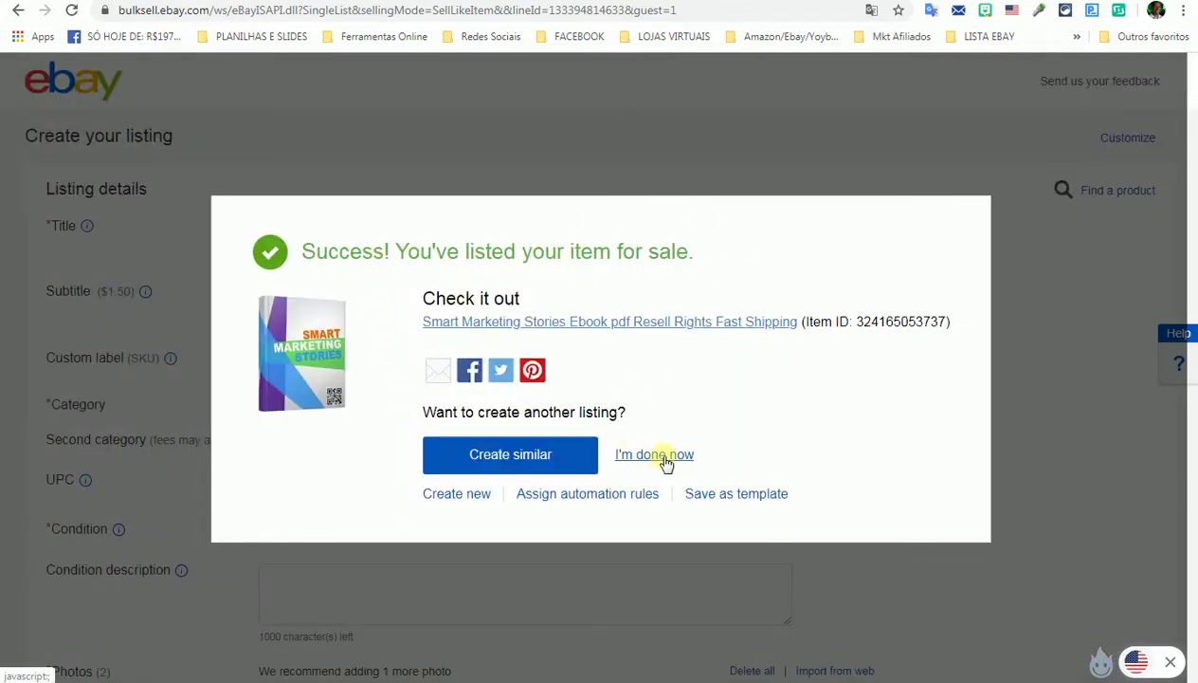
left_click(666, 458)
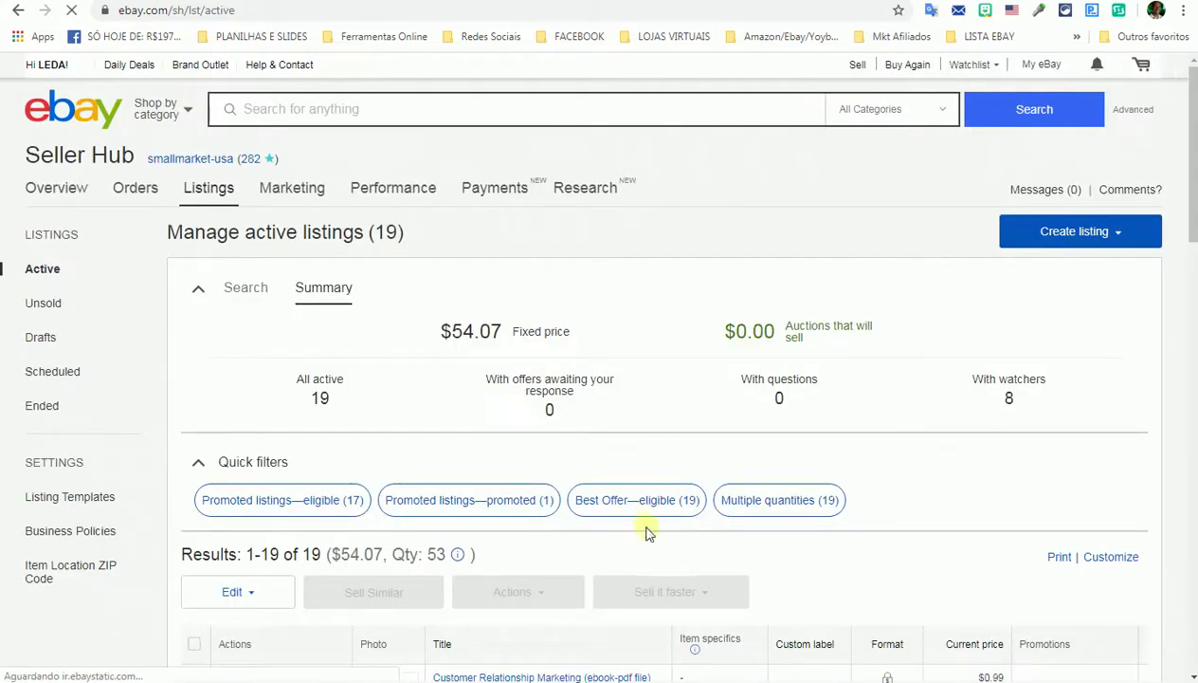
left_click_drag(1192, 114, 1193, 199)
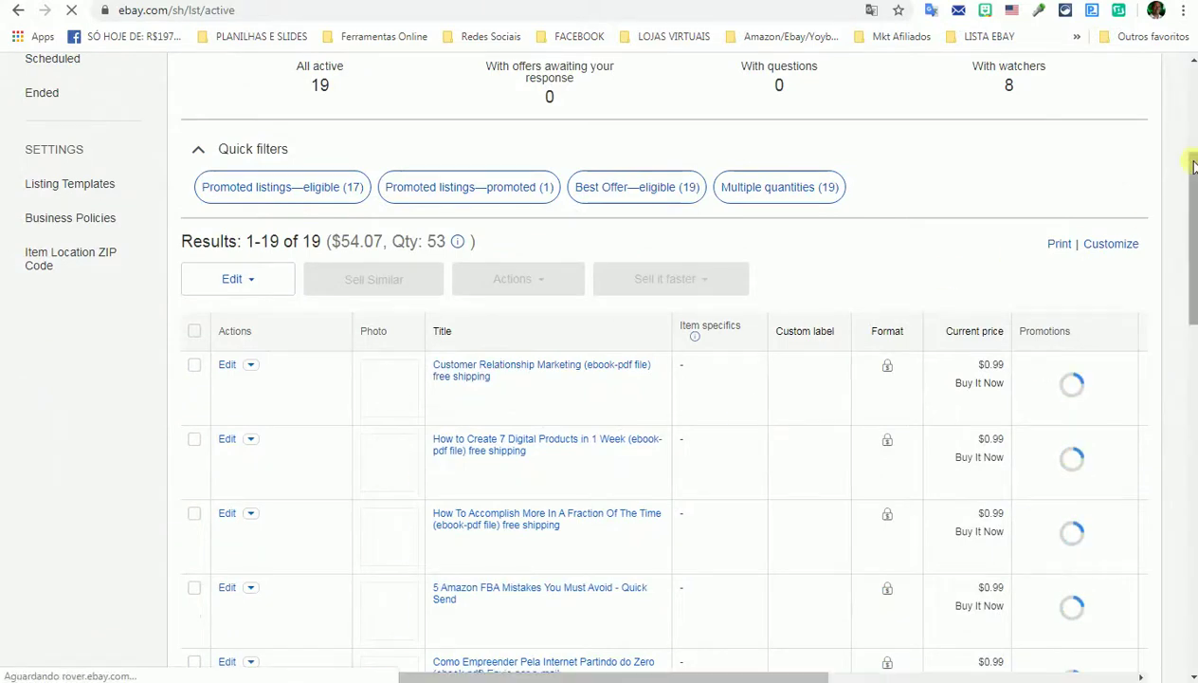
left_click_drag(1190, 188, 1195, 561)
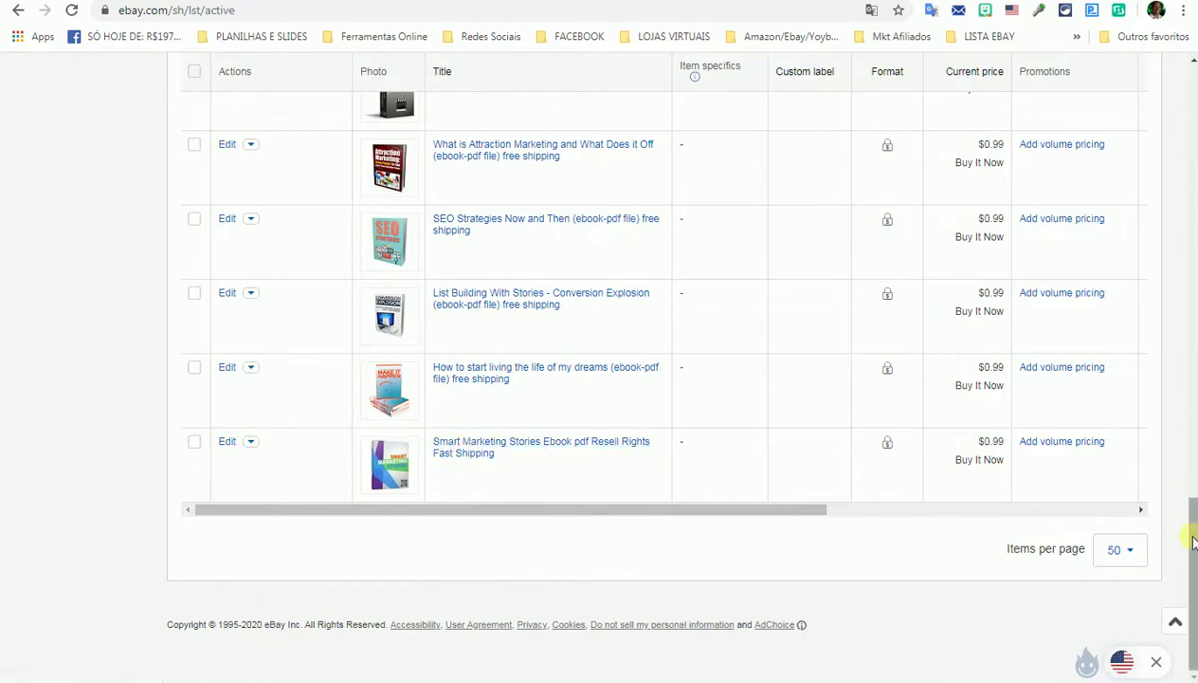
left_click_drag(1193, 542, 1194, 52)
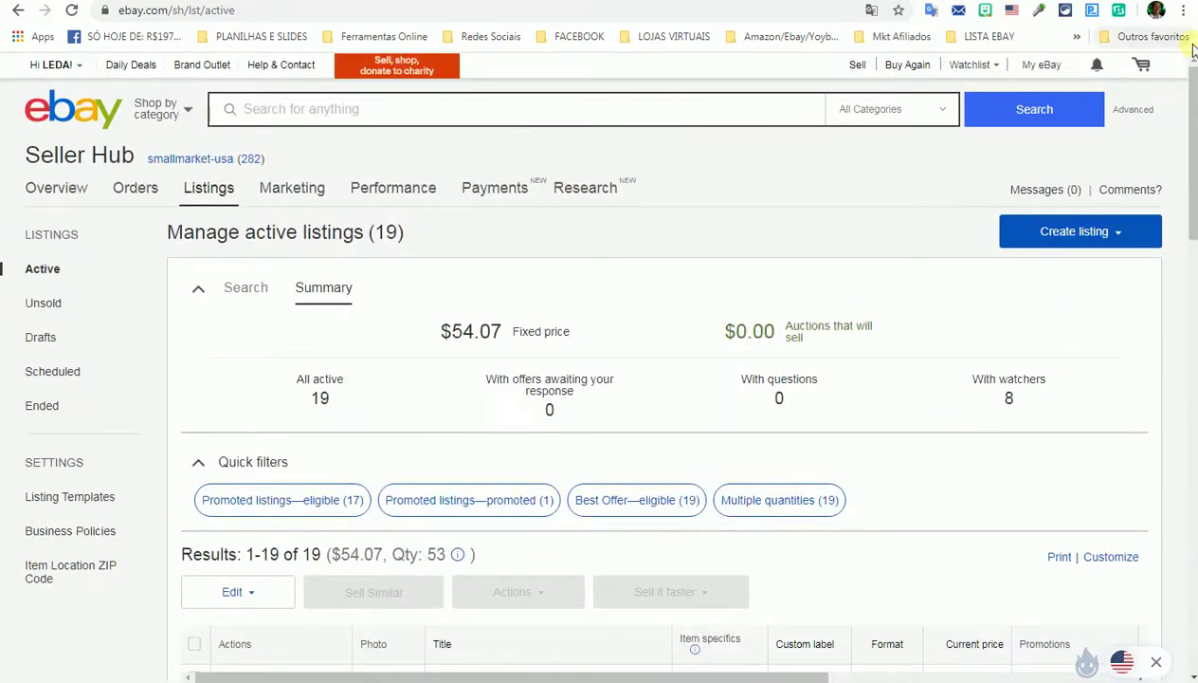
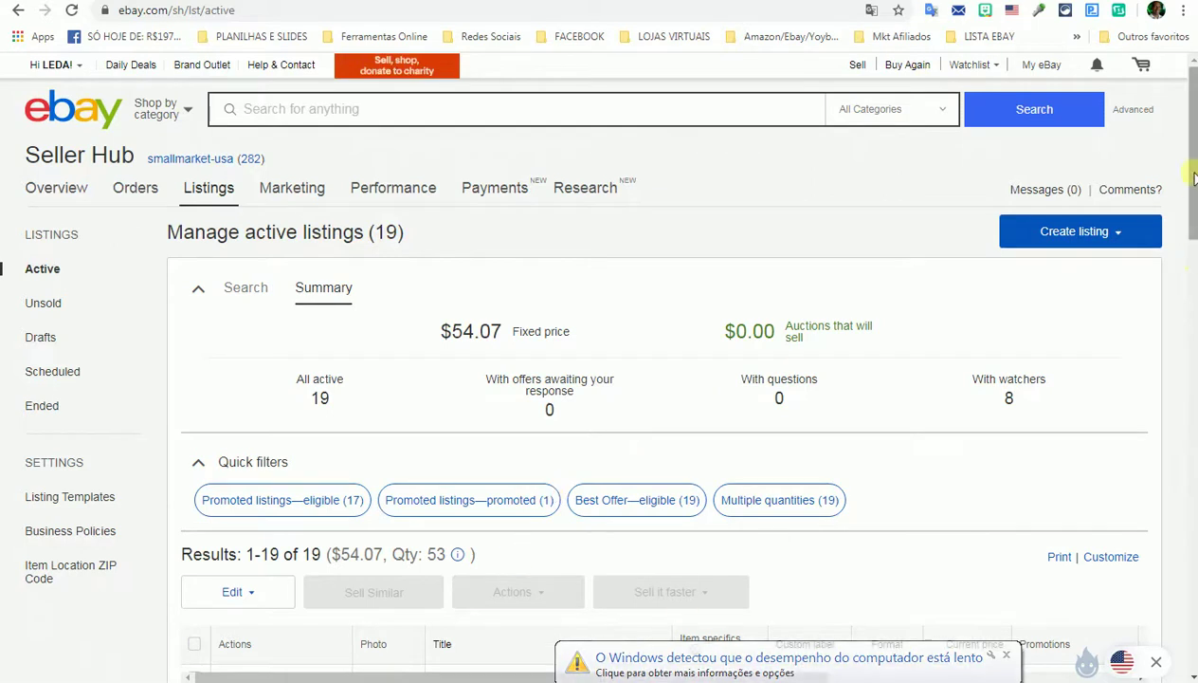
Open the Customer Relationship Marketing eBook from the active listings and examine its price, purchase options, sales and seller feedback.
scroll(1193, 285, "down", 4)
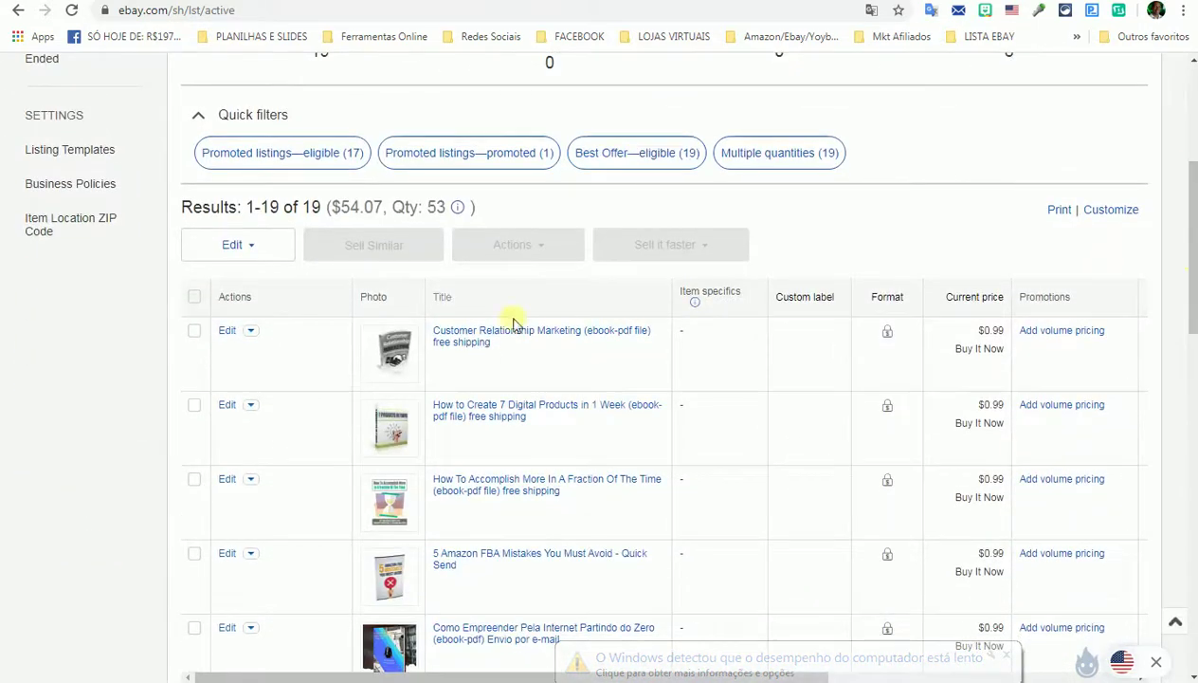
left_click(468, 337)
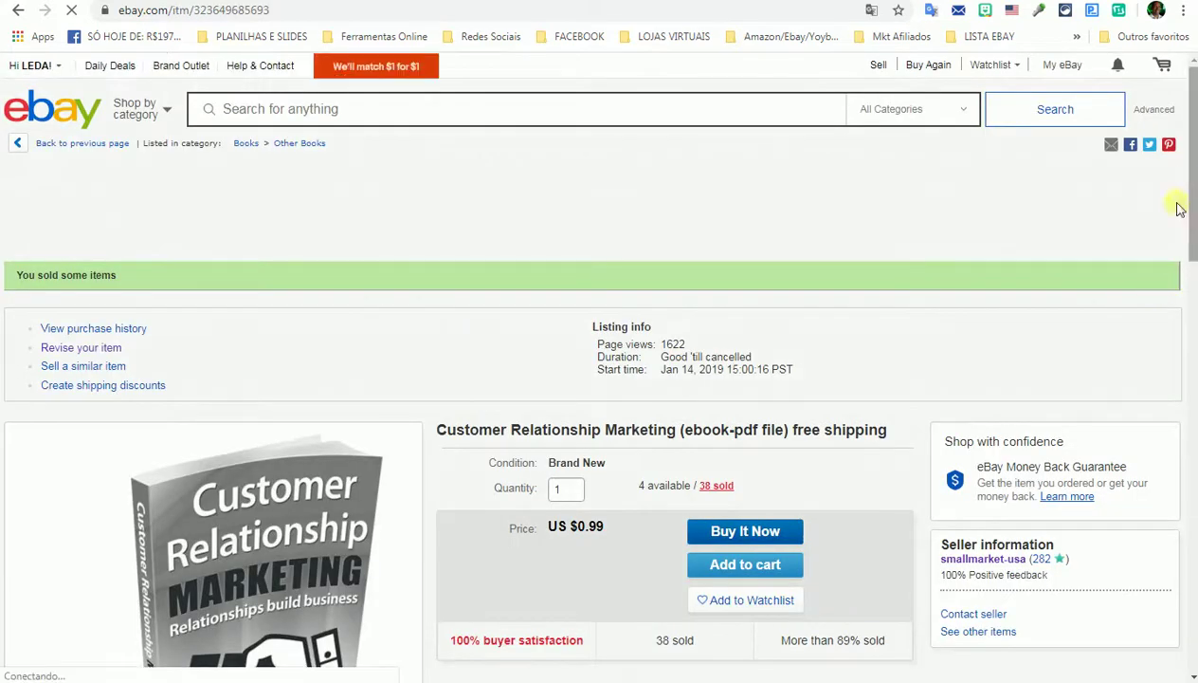
left_click_drag(1194, 111, 1194, 135)
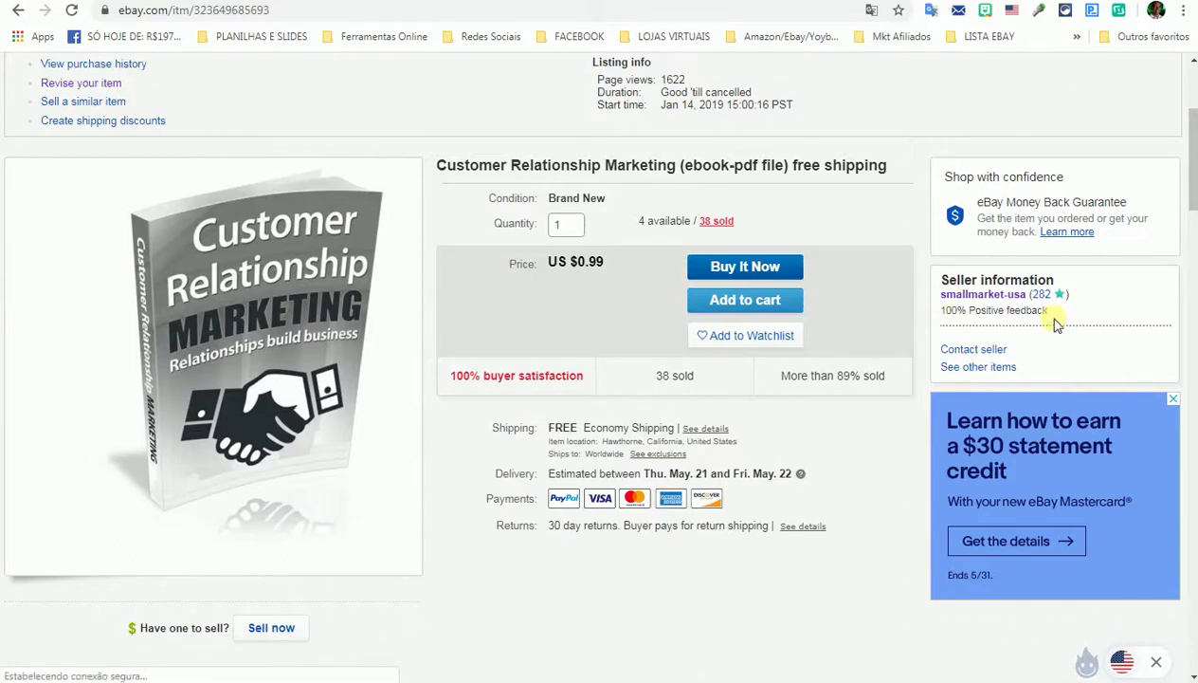
left_click_drag(1053, 311, 945, 317)
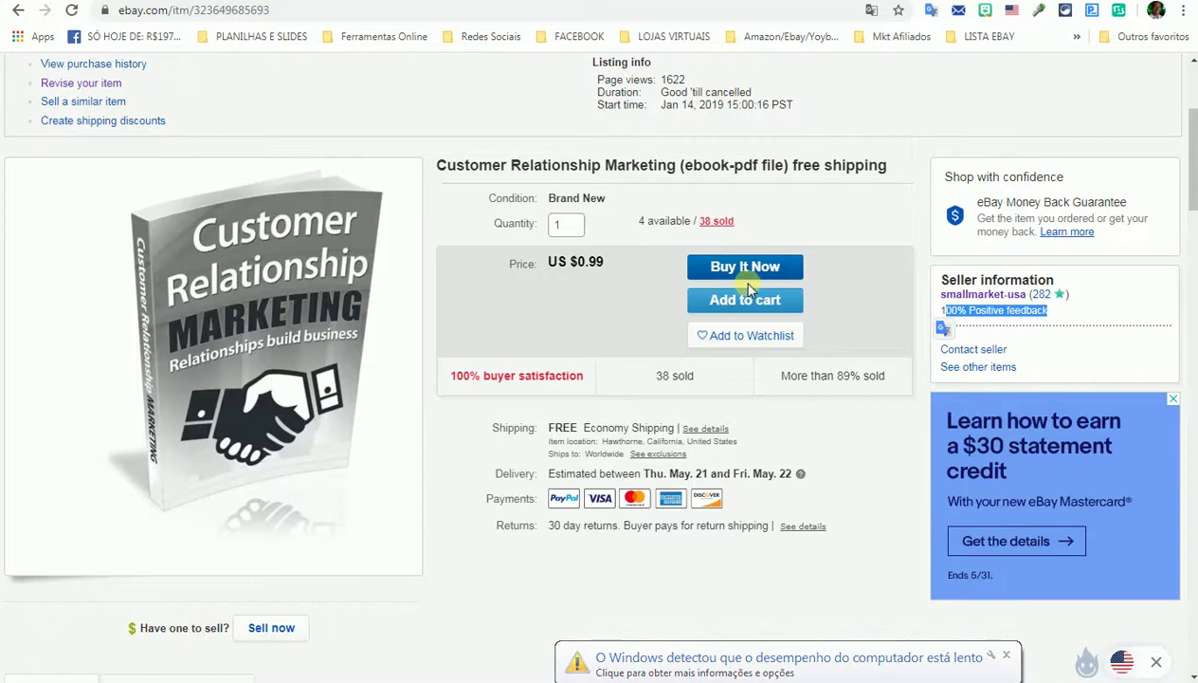
left_click(776, 299)
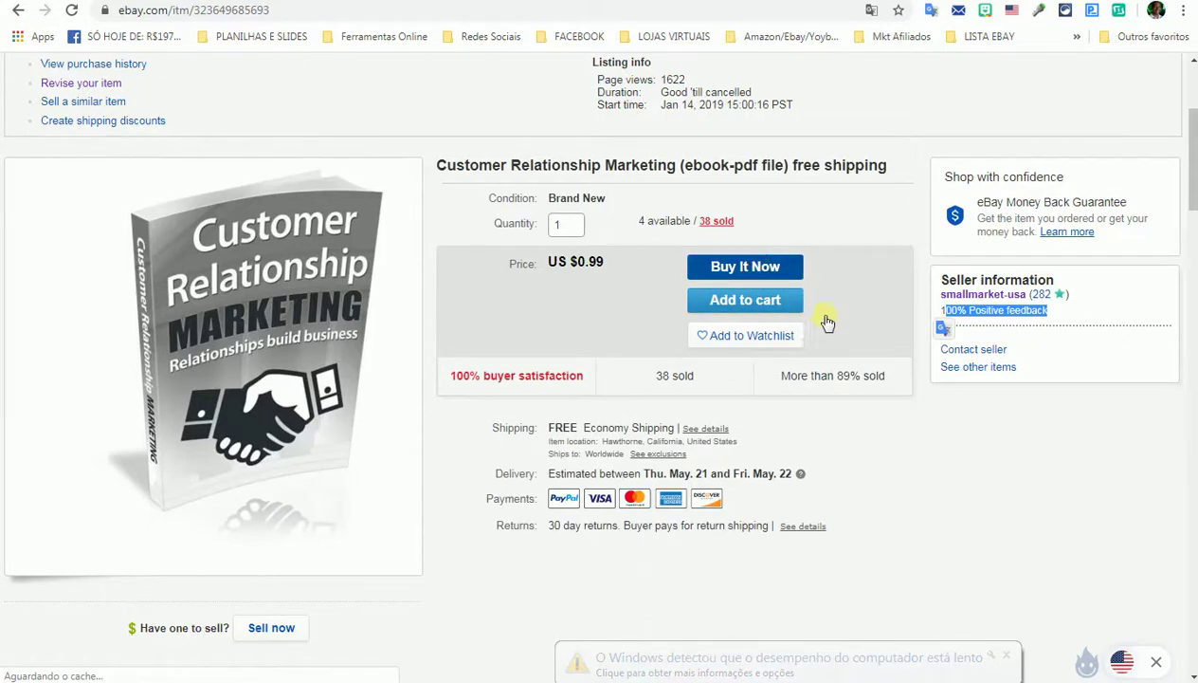